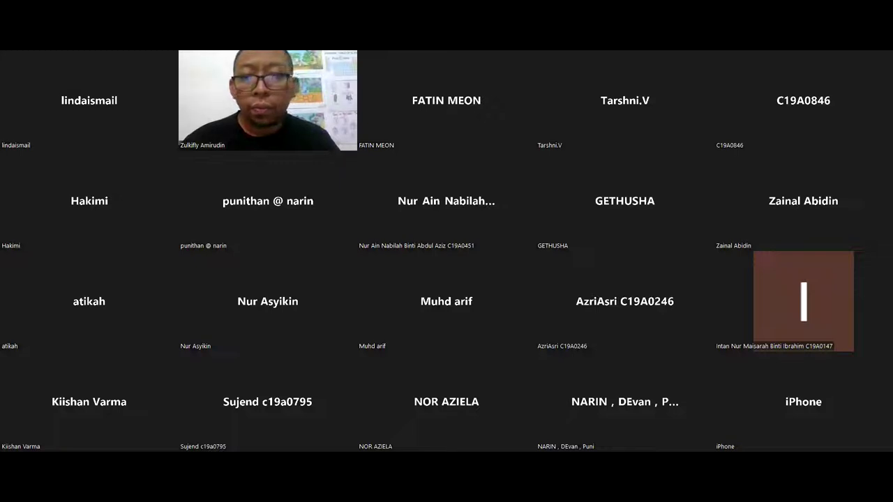
# - Switch from the Zoom gallery to the Blender window with the Snow character in Pose Mode
pyautogui.click(313, 485)
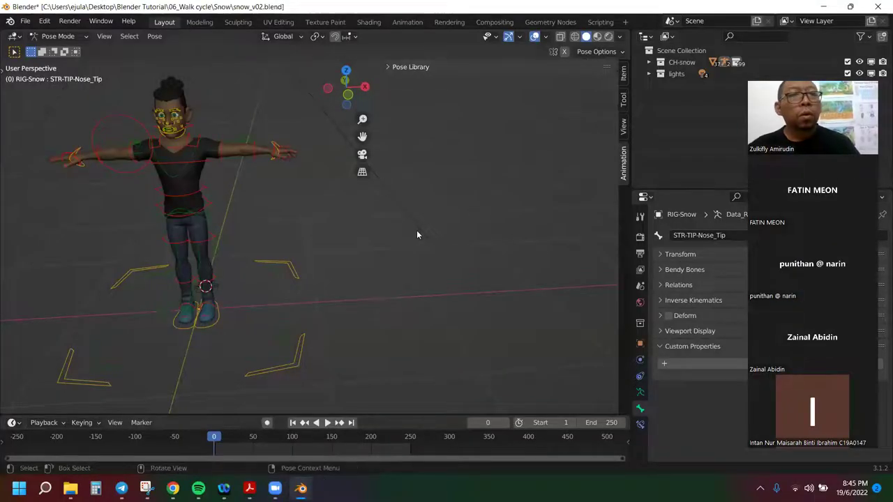
# - Pan and orbit to a side view of the character, then switch to the Snow project folder
pyautogui.moveTo(362, 136); pyautogui.dragTo(363, 272)
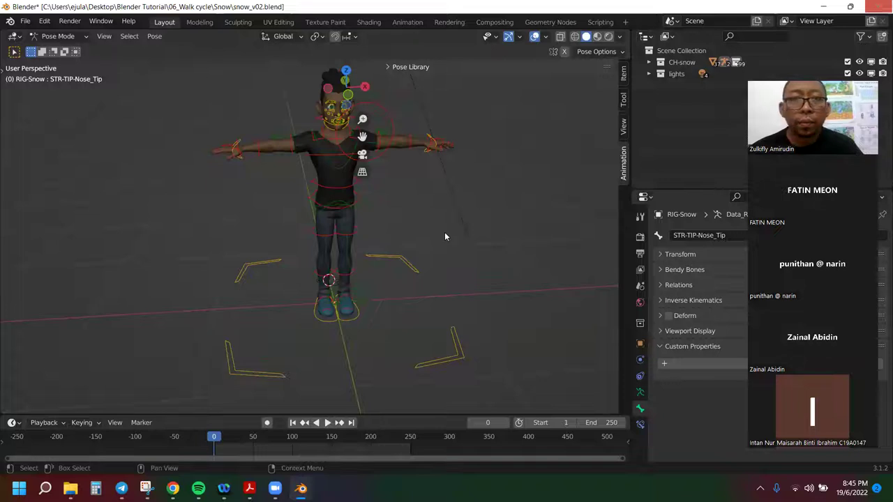
pyautogui.moveTo(436, 238)
pyautogui.mouseDown(button='middle')
pyautogui.moveTo(500, 220)
pyautogui.moveTo(328, 216)
pyautogui.moveTo(567, 224)
pyautogui.moveTo(545, 223)
pyautogui.mouseUp(button='middle')
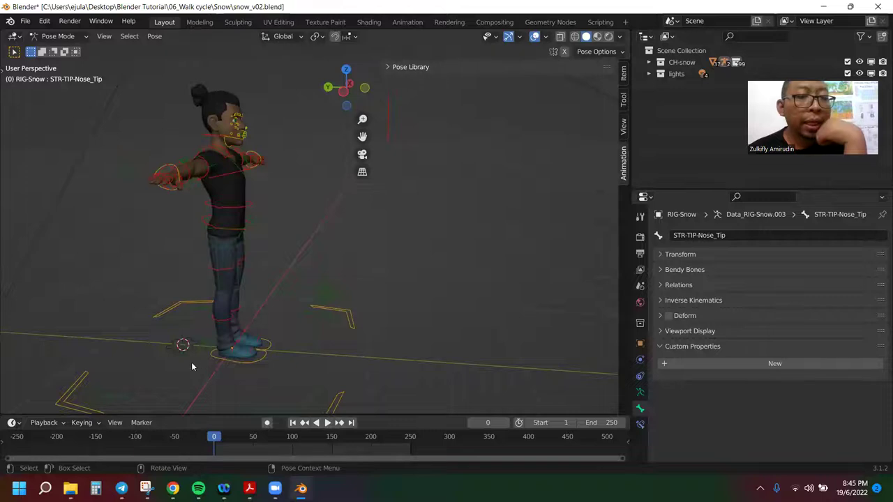
pyautogui.hotkey('alt', 'Tab')
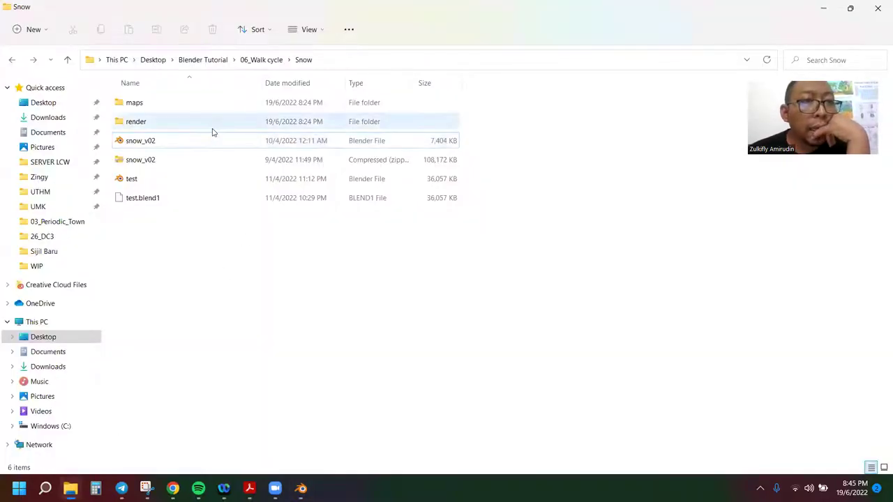
pyautogui.click(173, 144)
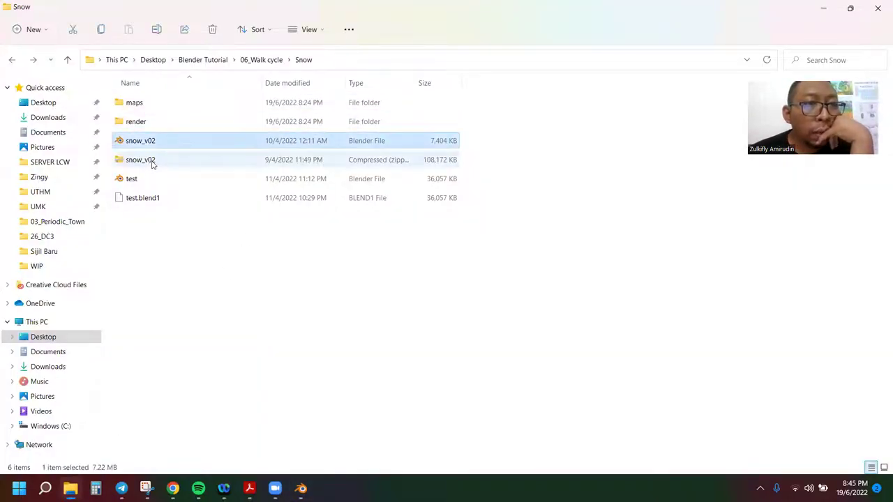
pyautogui.doubleClick(151, 161)
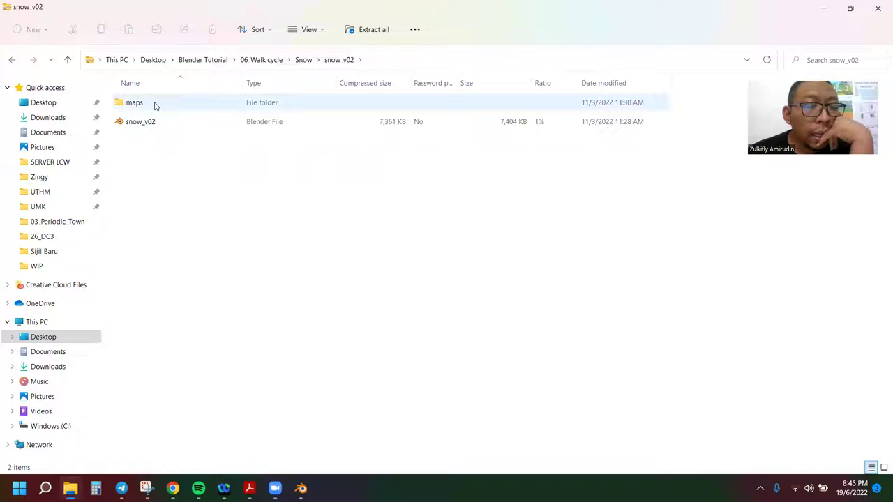
pyautogui.doubleClick(155, 105)
pyautogui.doubleClick(161, 110)
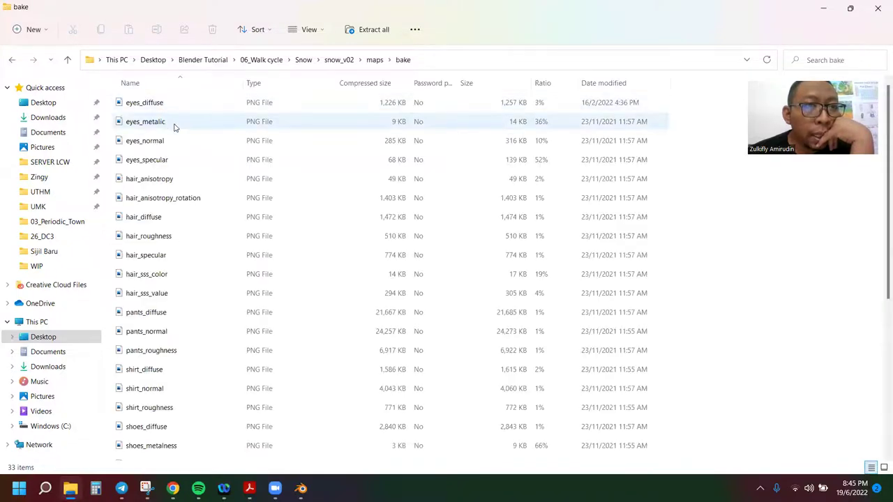
pyautogui.click(374, 60)
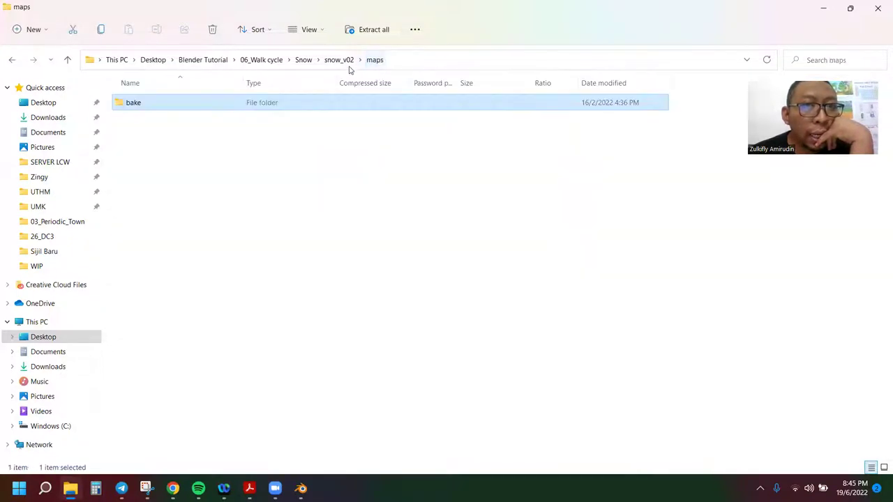
pyautogui.click(339, 60)
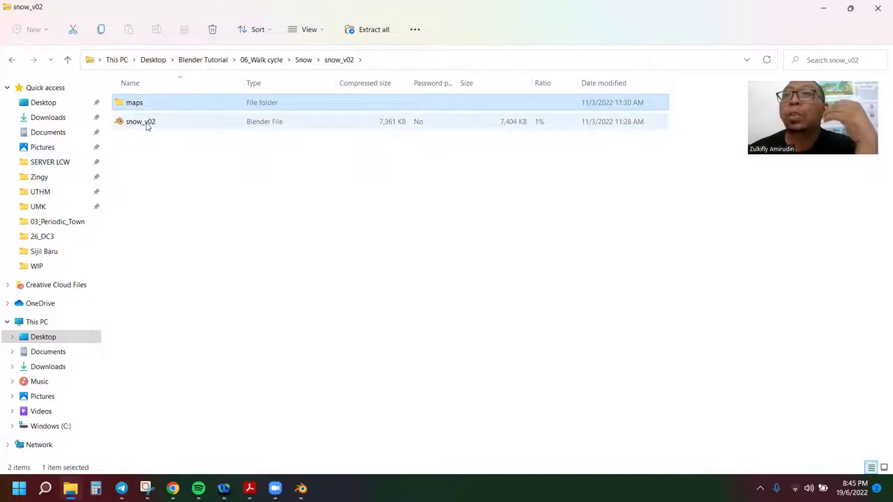
pyautogui.doubleClick(155, 109)
pyautogui.doubleClick(133, 103)
pyautogui.scroll(-5, 173, 439)
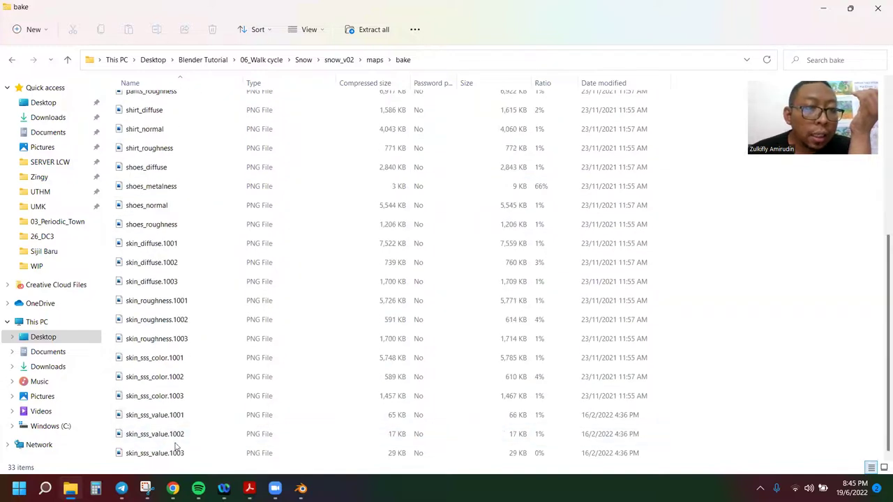
pyautogui.scroll(5, 174, 440)
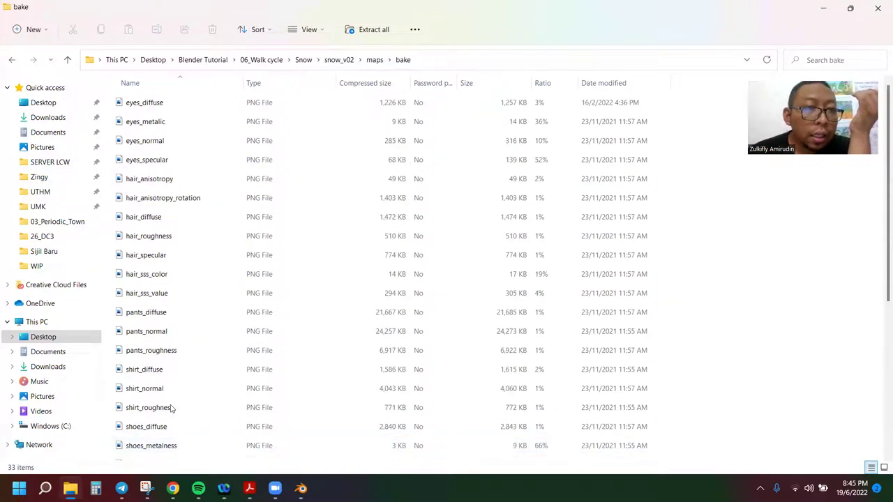
pyautogui.click(168, 106)
pyautogui.click(169, 123)
pyautogui.doubleClick(166, 160)
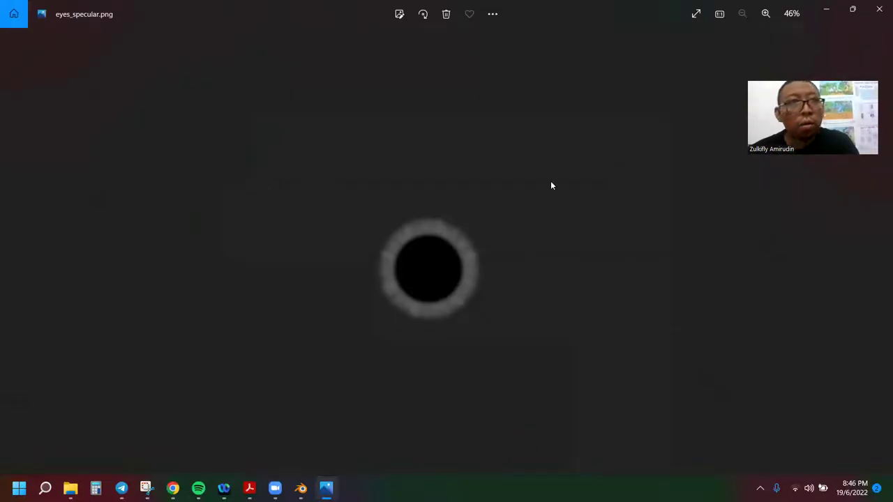
pyautogui.click(879, 9)
pyautogui.click(157, 410)
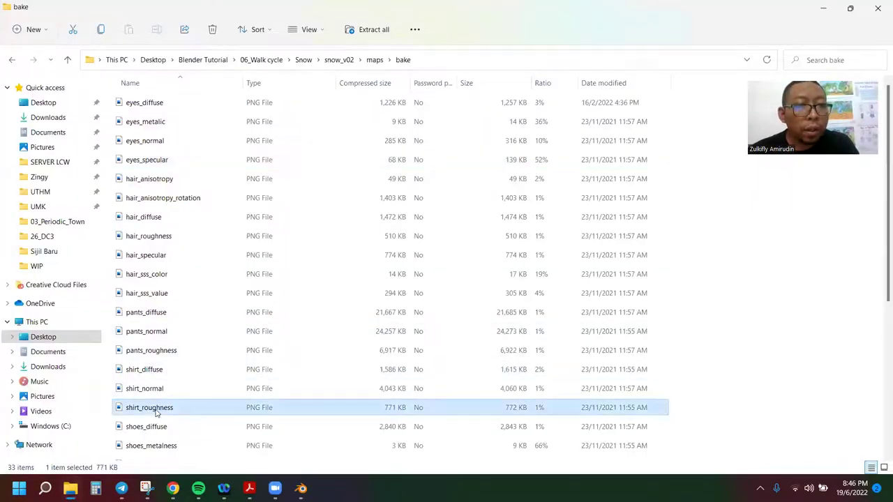
pyautogui.scroll(-5, 187, 343)
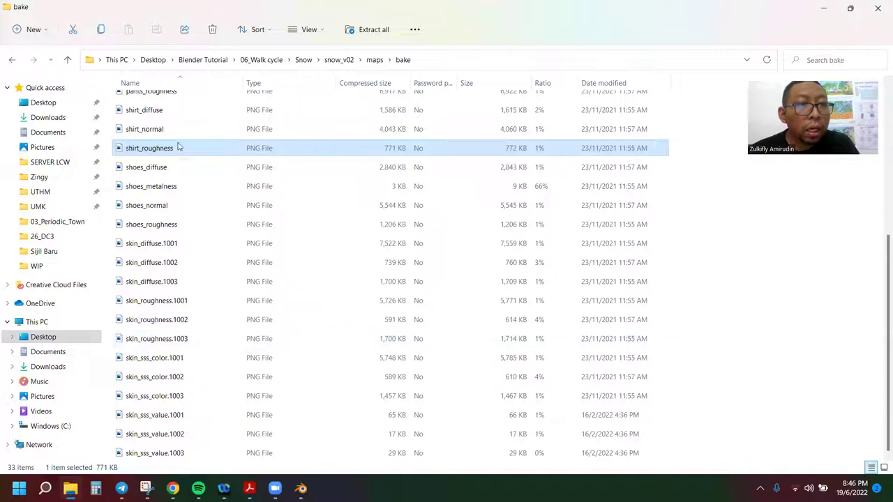
pyautogui.click(348, 60)
pyautogui.click(303, 60)
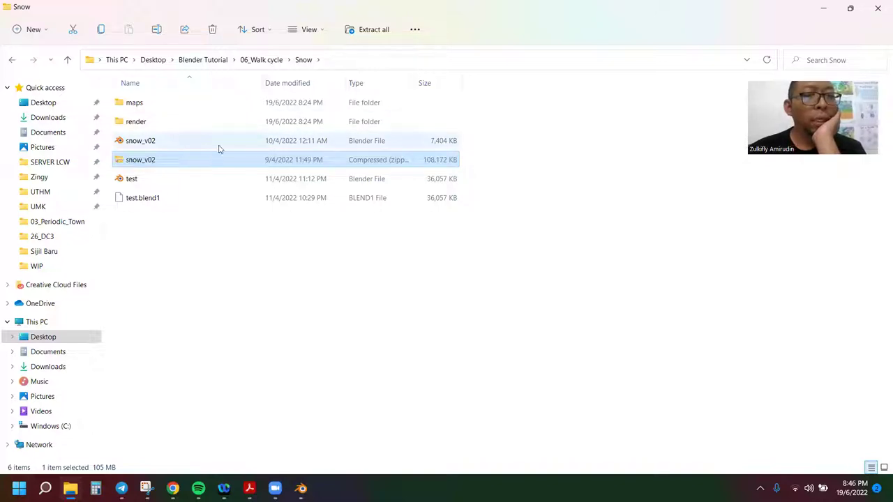
pyautogui.doubleClick(156, 103)
pyautogui.click(305, 62)
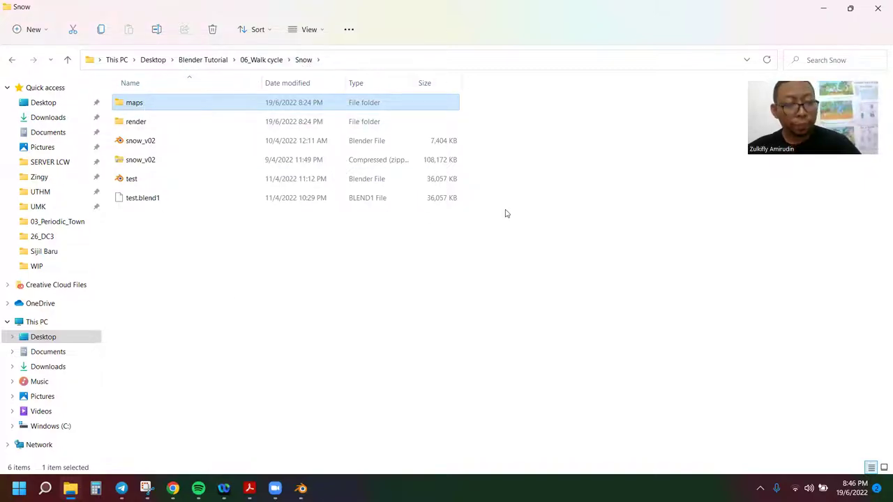
# - Return to Blender and view the character zoomed in from Right Orthographic
pyautogui.hotkey('alt', 'Tab')
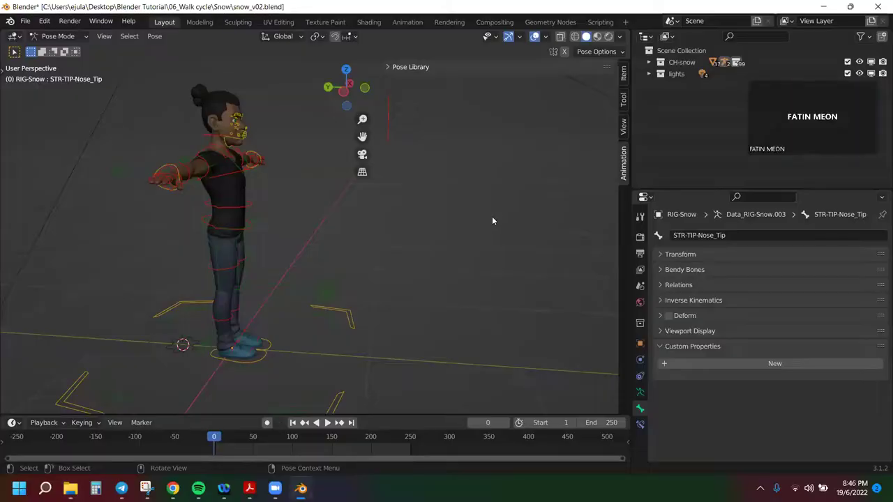
pyautogui.press('KP_5')
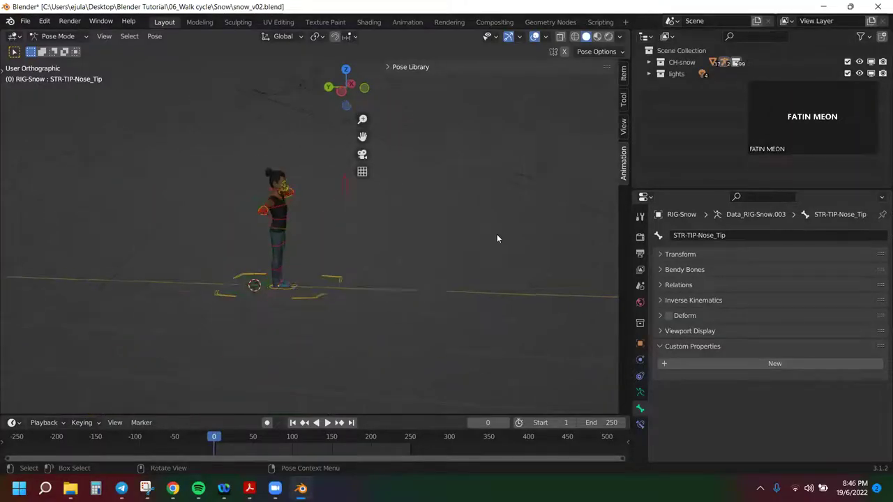
pyautogui.press('KP_1')
pyautogui.press('KP_3')
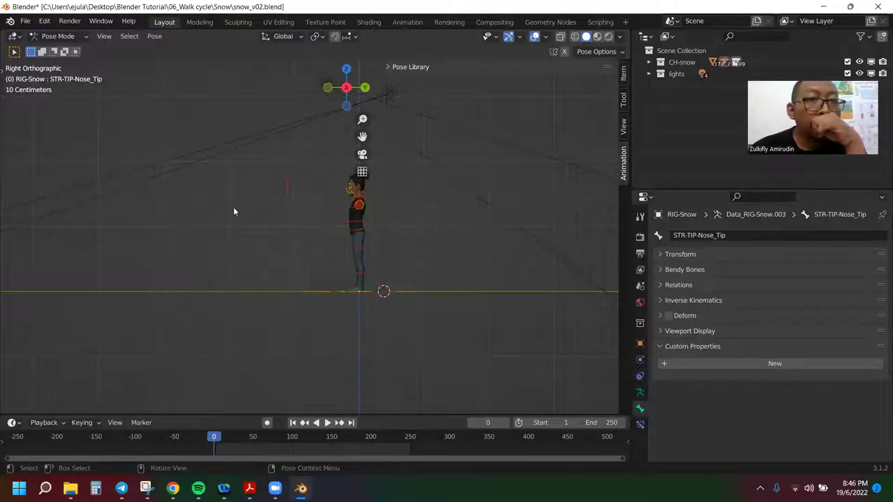
pyautogui.scroll(4, 350, 242)
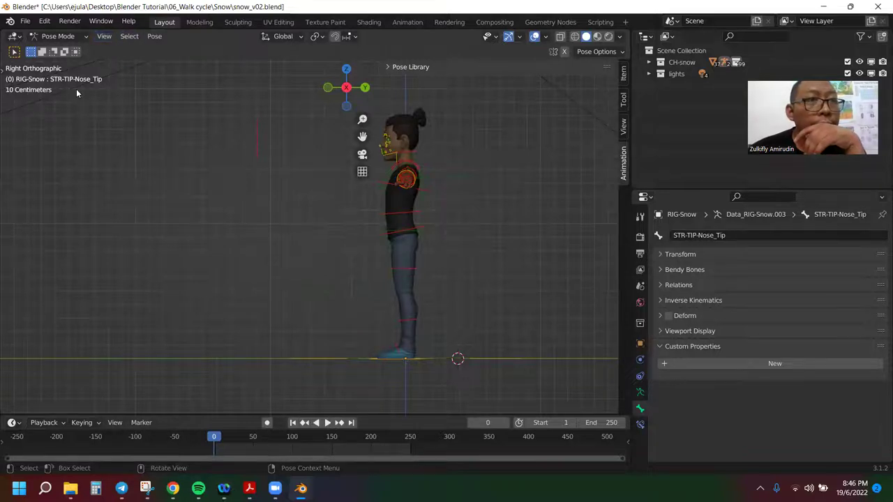
# - Switch the RIG-Snow rig from Pose Mode to Object Mode and hide the transform panel
pyautogui.click(70, 36)
pyautogui.click(60, 49)
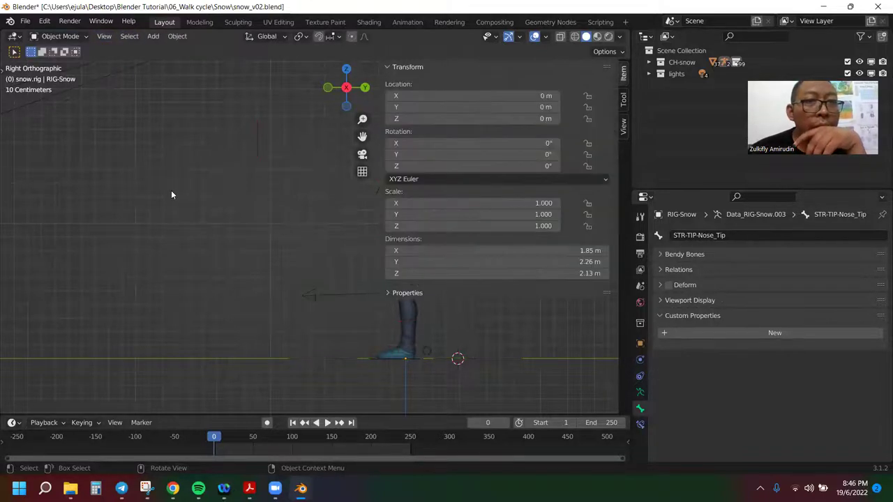
pyautogui.click(391, 67)
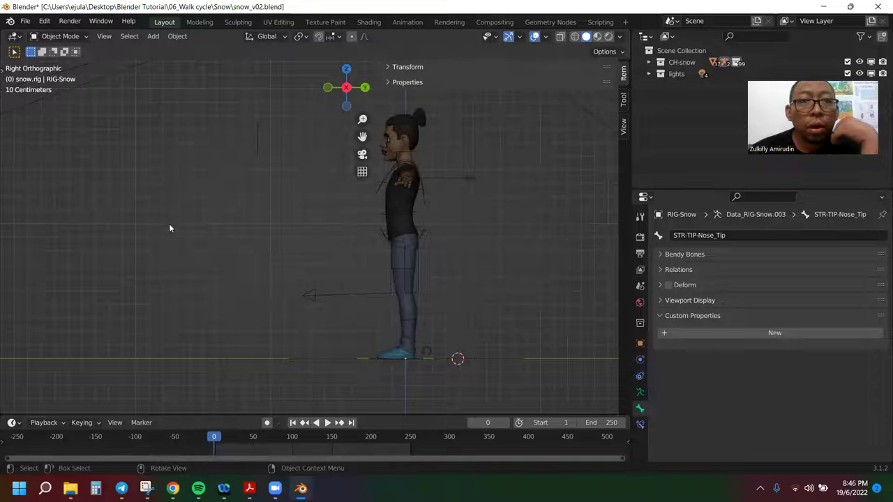
# - Add a Plane mesh under the character's feet, view it from above, then open Task View
pyautogui.click(152, 38)
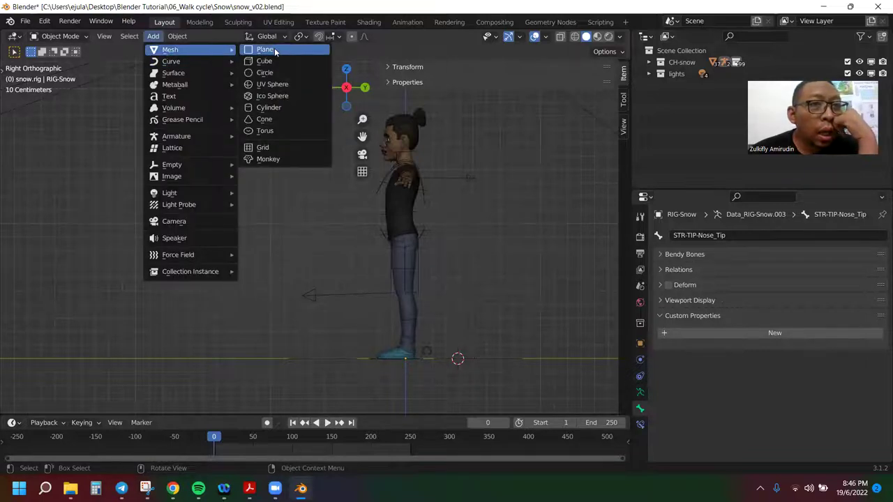
pyautogui.click(275, 51)
pyautogui.scroll(-3, 409, 277)
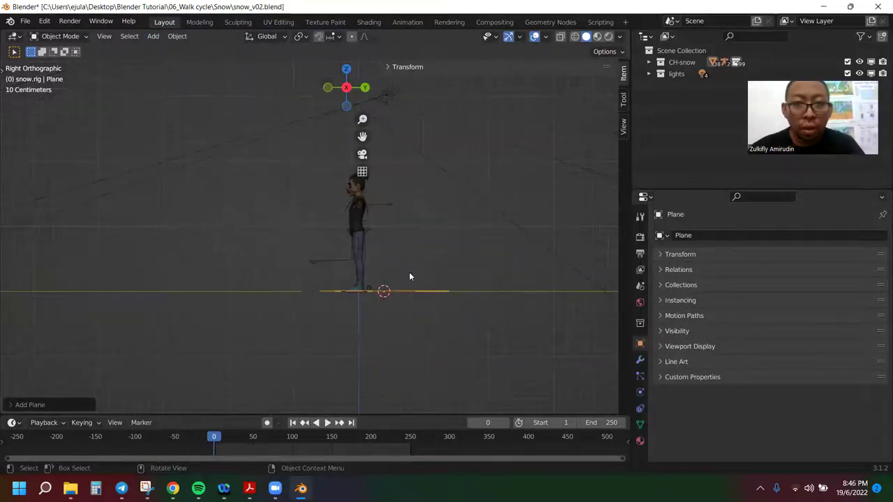
pyautogui.moveTo(380, 229)
pyautogui.mouseDown(button='middle')
pyautogui.moveTo(381, 279)
pyautogui.moveTo(422, 307)
pyautogui.mouseUp(button='middle')
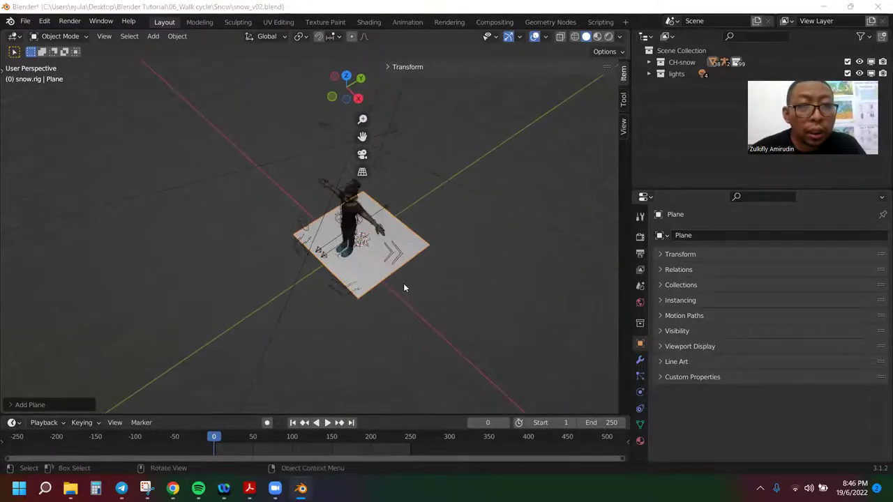
pyautogui.press('super+Tab')
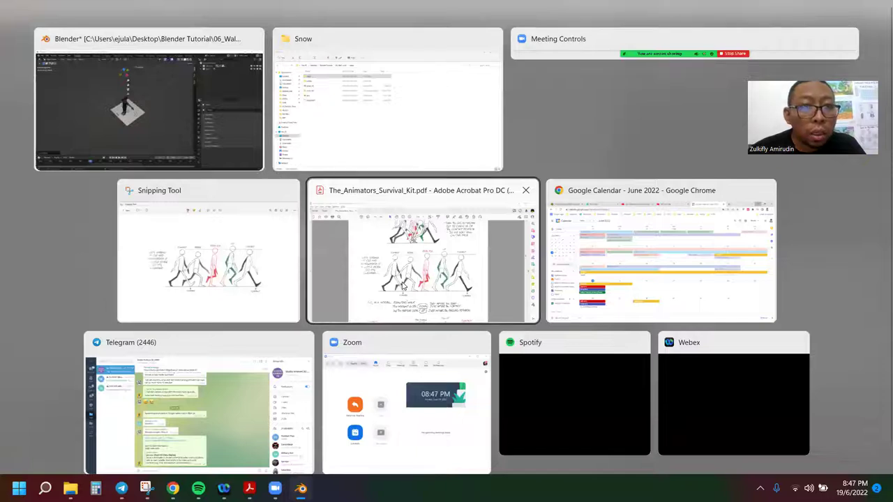
# - Review the contact and passing walk drawings on pages 113–114 of The Animators Survival Kit PDF
pyautogui.click(402, 286)
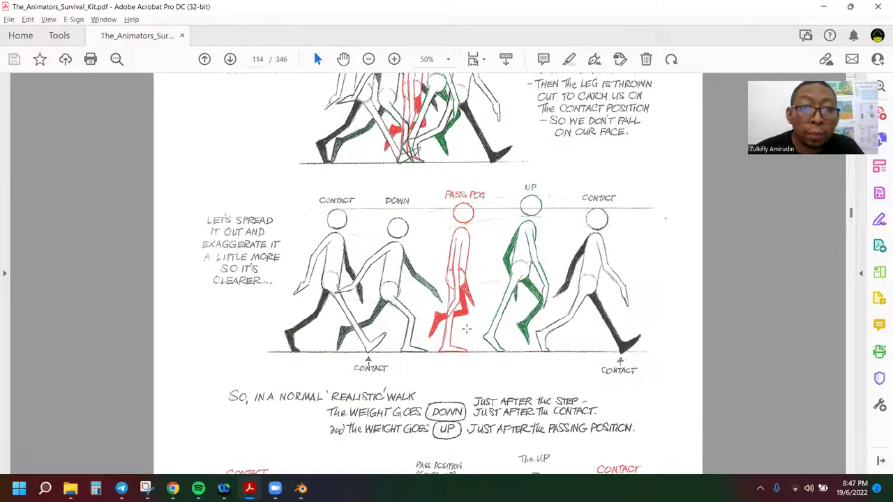
pyautogui.scroll(1, 466, 328)
pyautogui.scroll(1, 474, 300)
pyautogui.scroll(5, 486, 253)
pyautogui.scroll(2, 486, 253)
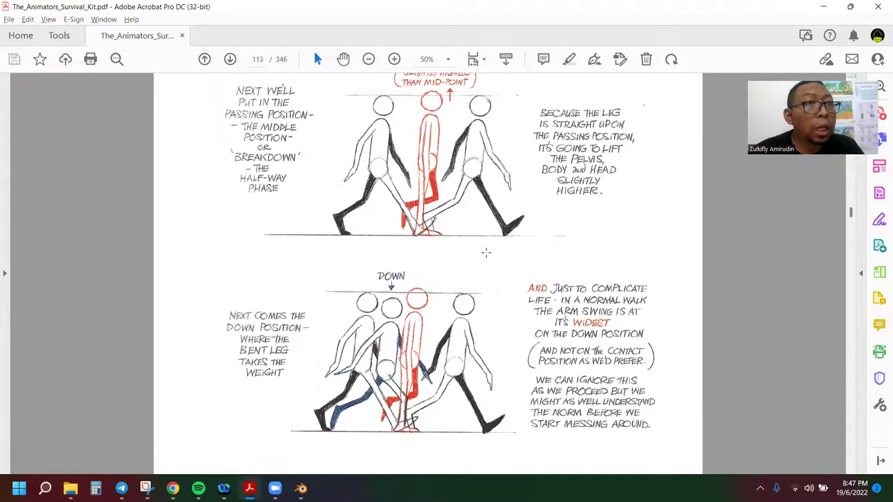
pyautogui.scroll(1, 487, 253)
pyautogui.scroll(1, 486, 252)
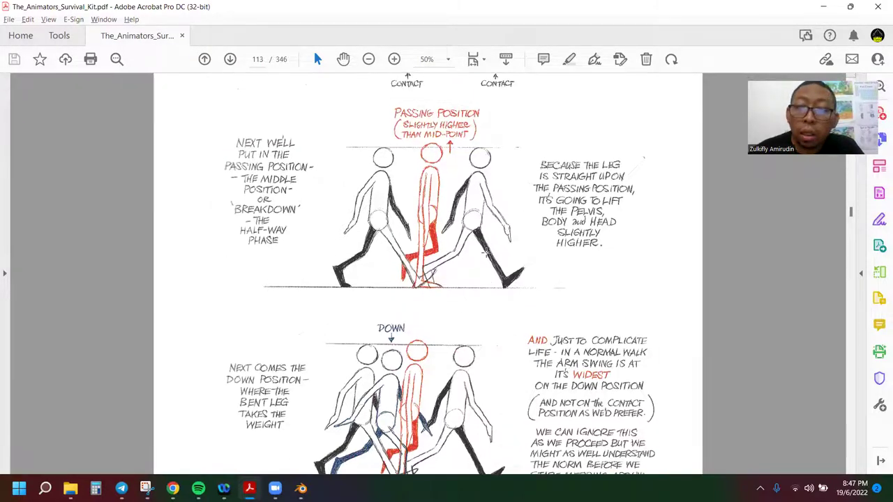
pyautogui.scroll(-4, 486, 252)
pyautogui.scroll(-10, 486, 253)
pyautogui.scroll(-2, 484, 255)
pyautogui.scroll(-2, 483, 258)
pyautogui.scroll(-4, 480, 264)
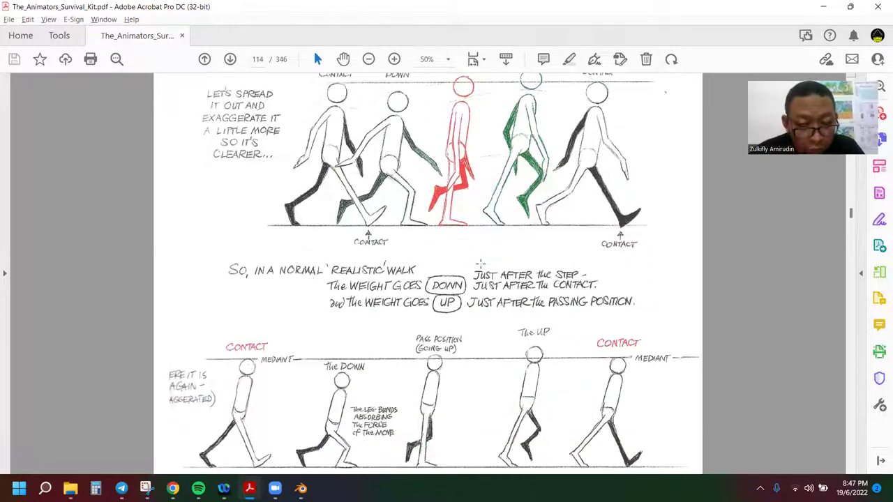
pyautogui.scroll(3, 479, 263)
pyautogui.scroll(-2, 474, 265)
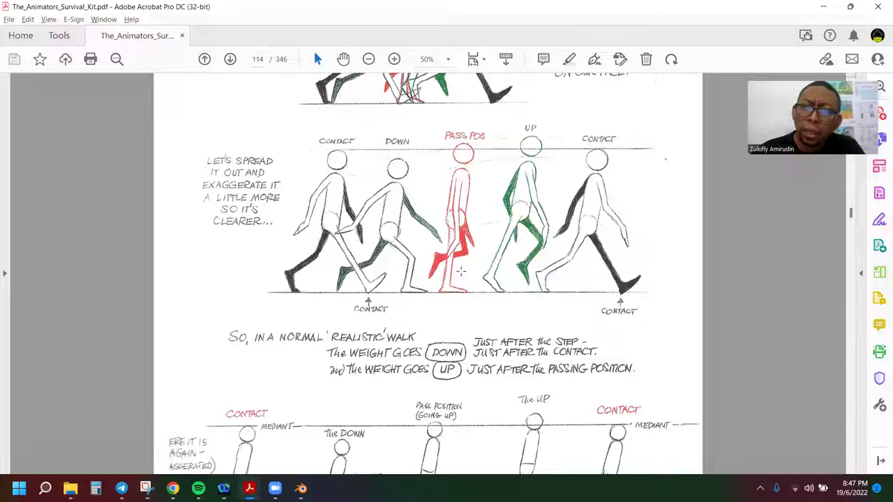
pyautogui.hotkey('alt', 'Tab')
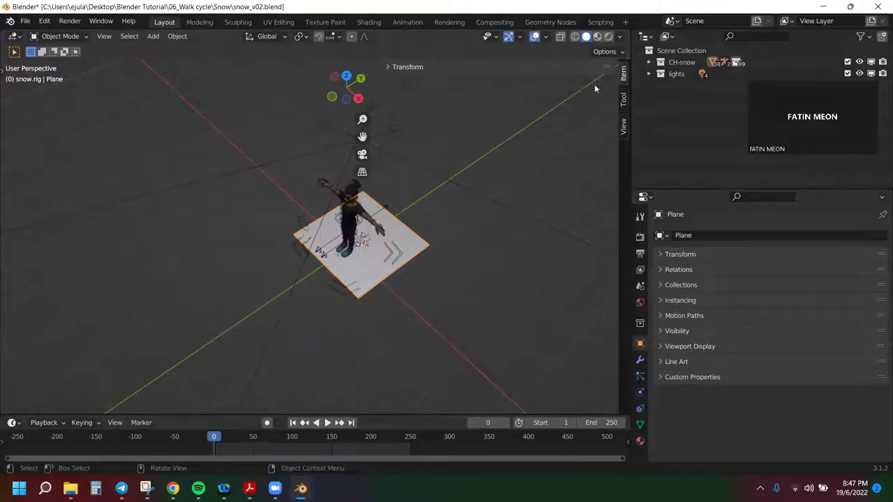
# - Select the Plane and set its Y rotation to 90° in the sidebar to stand it upright
pyautogui.press('n')
pyautogui.press('n')
pyautogui.click(392, 66)
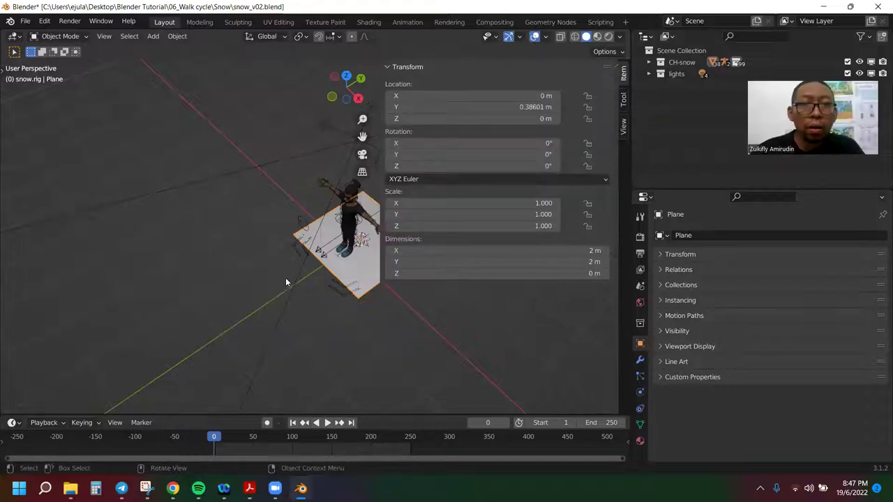
pyautogui.moveTo(263, 235); pyautogui.dragTo(312, 273, button='middle')
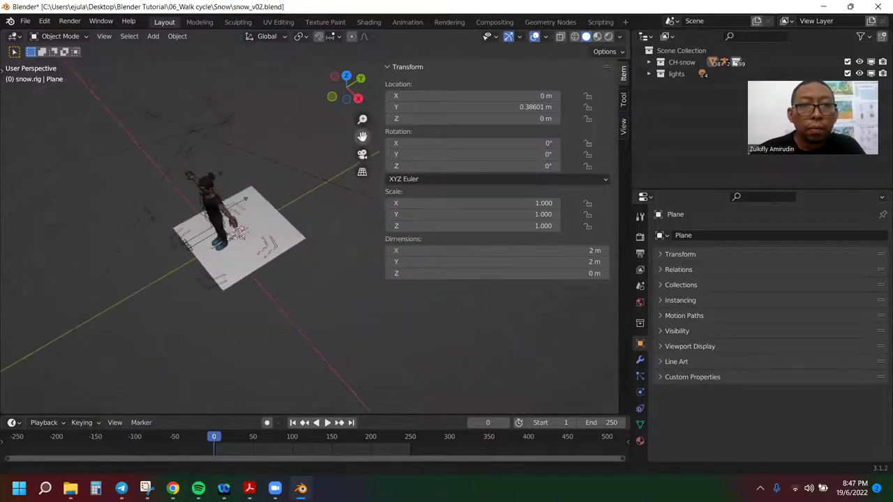
pyautogui.click(286, 230)
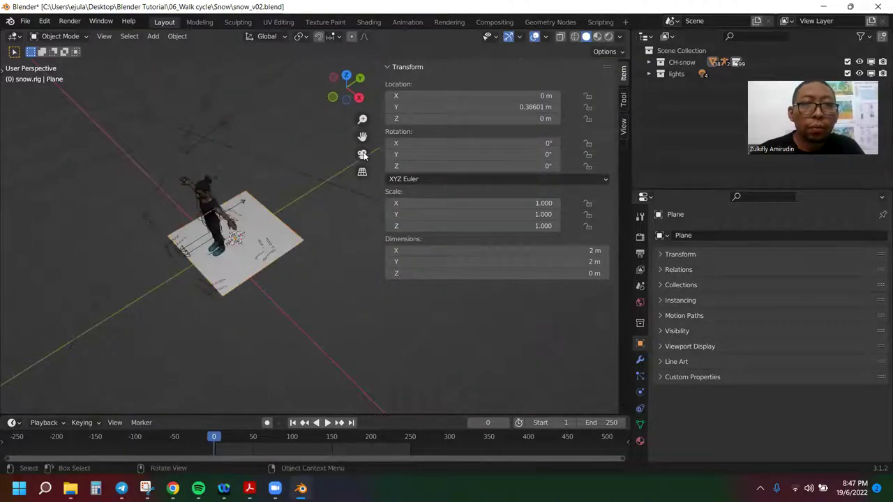
pyautogui.press('r')
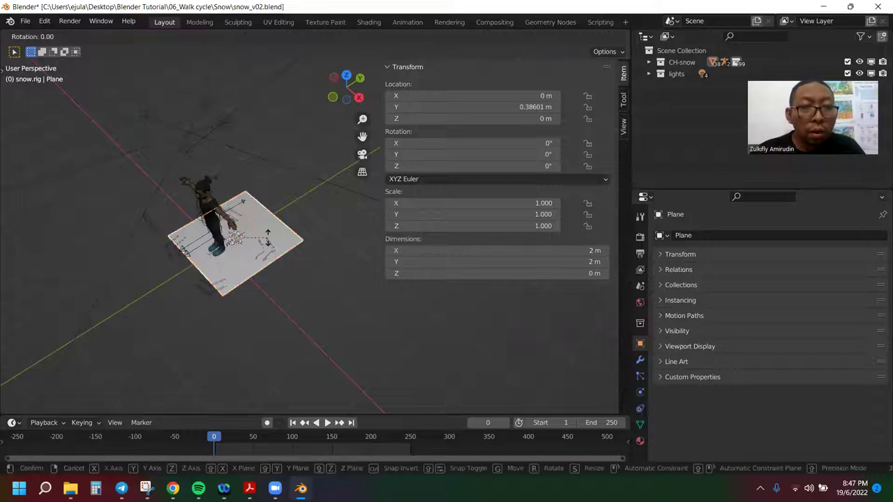
pyautogui.press('Escape')
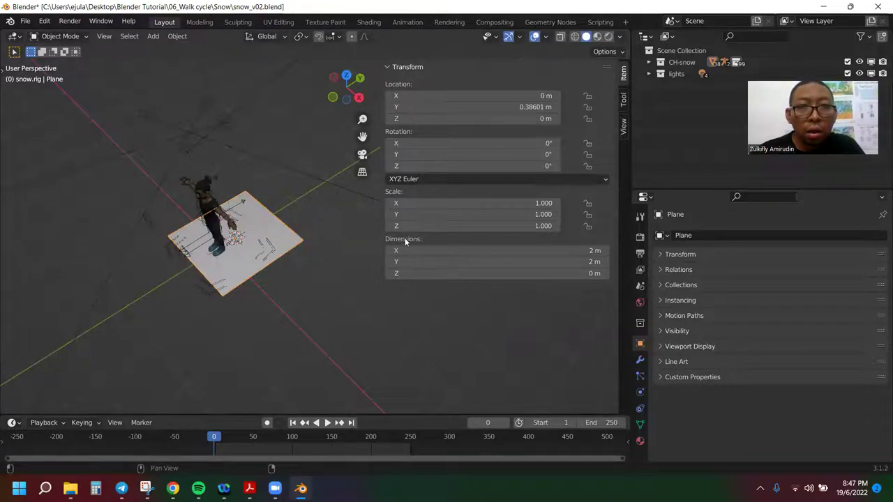
pyautogui.moveTo(472, 165); pyautogui.dragTo(455, 167)
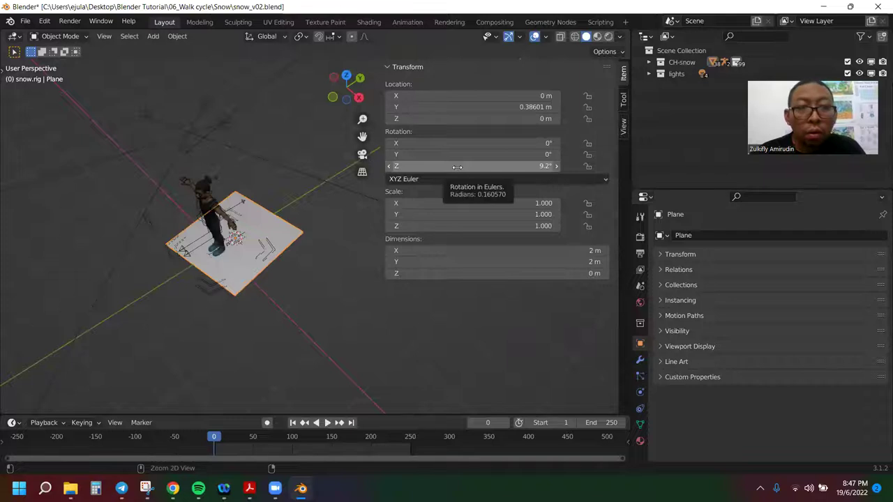
pyautogui.hotkey('ctrl', 'z')
pyautogui.click(462, 143)
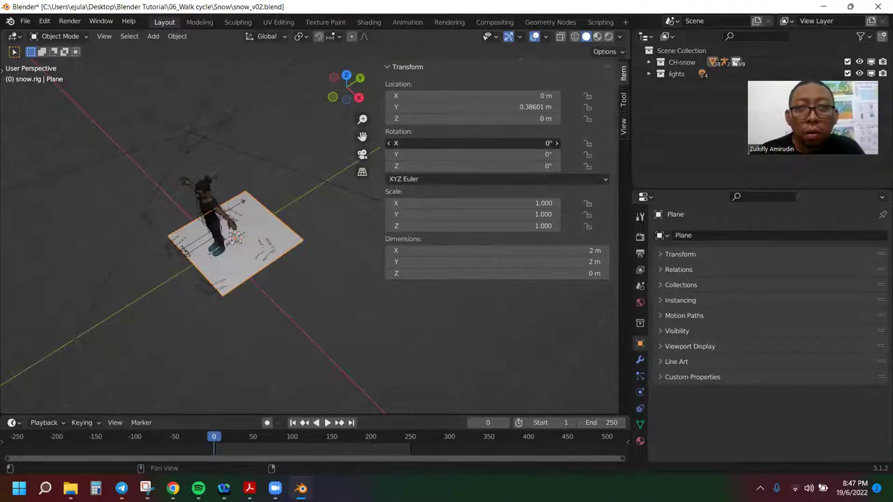
pyautogui.write('9')
pyautogui.press('Return')
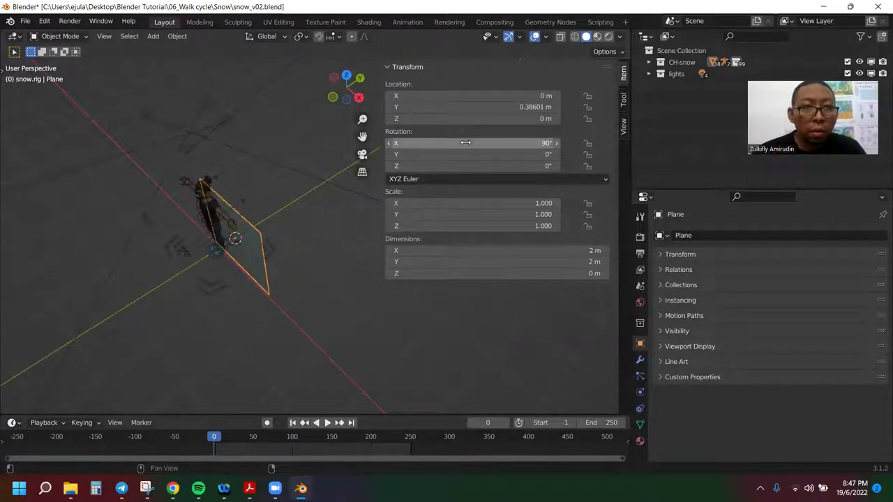
pyautogui.hotkey('ctrl', 'z')
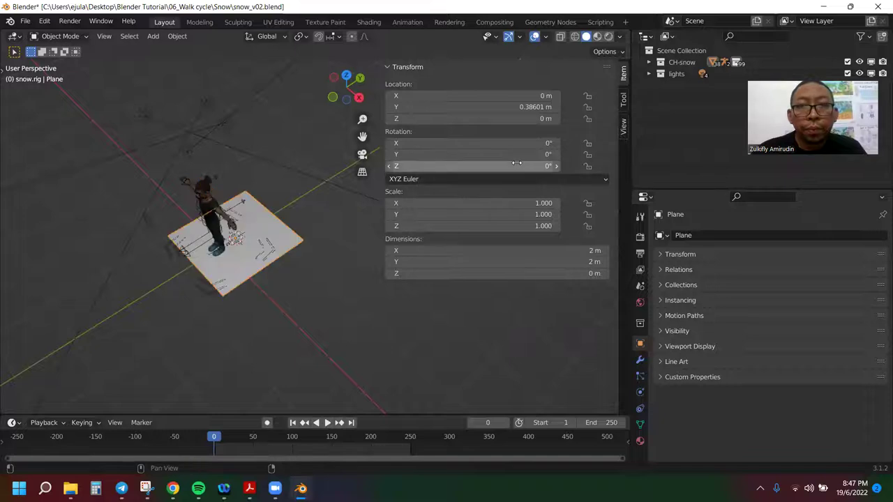
pyautogui.click(519, 155)
pyautogui.write('90')
pyautogui.press('Return')
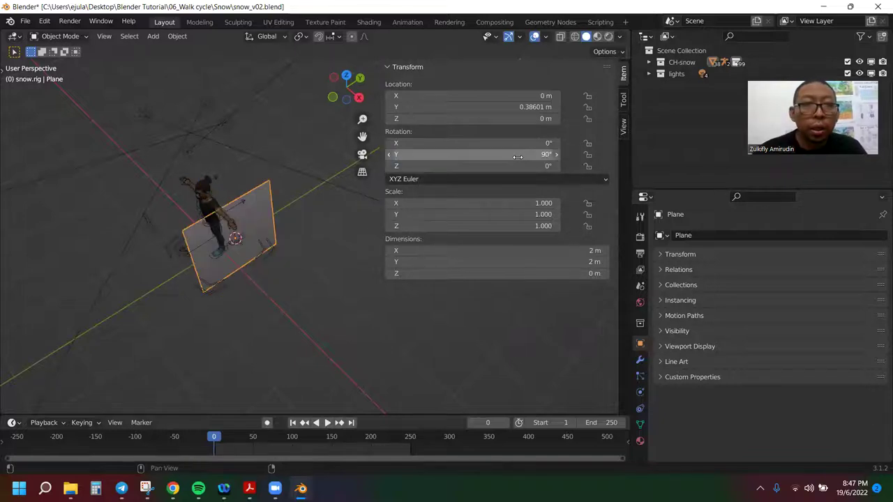
# - Move the upright plane beside the character in top view, to X −1.9978 m
pyautogui.click(269, 226)
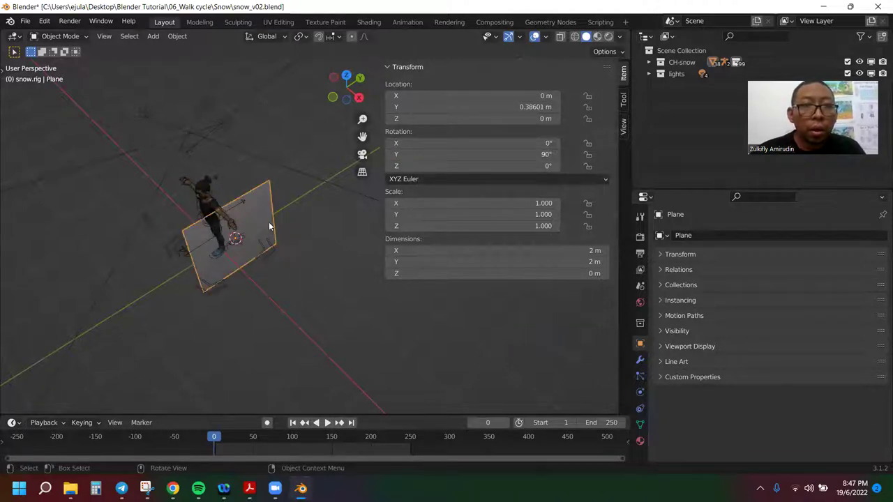
pyautogui.press('KP_7')
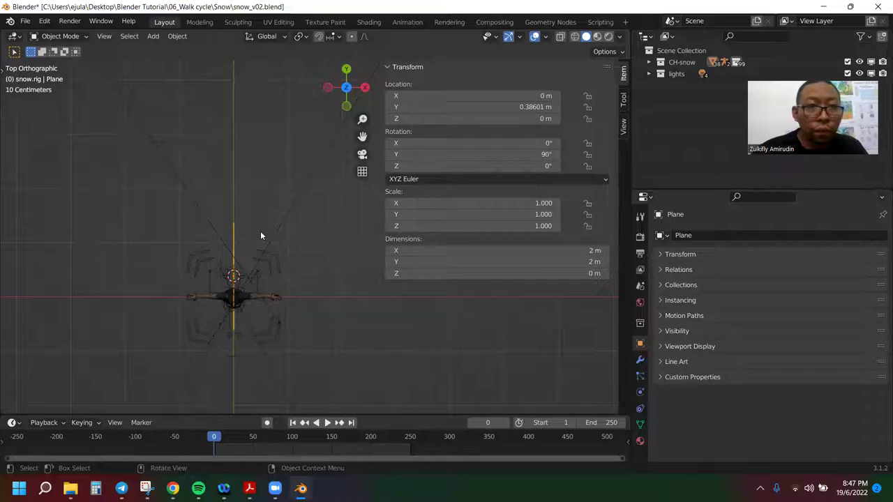
pyautogui.press('g')
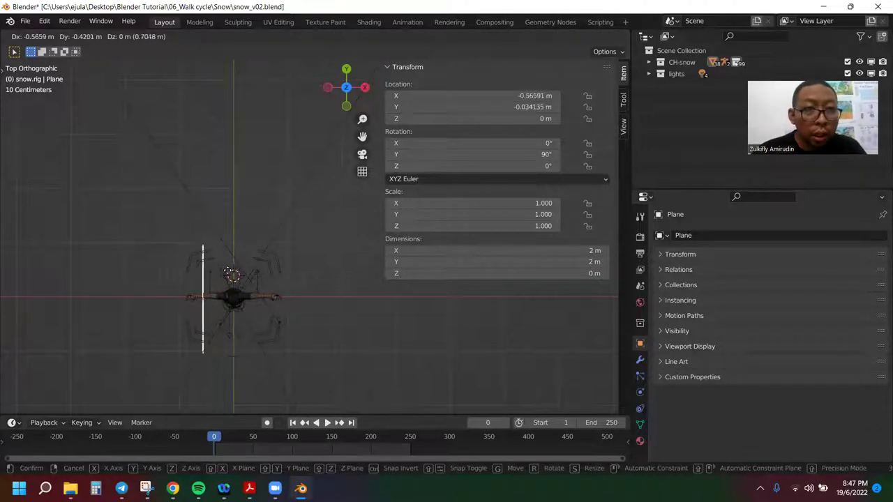
pyautogui.click(157, 267)
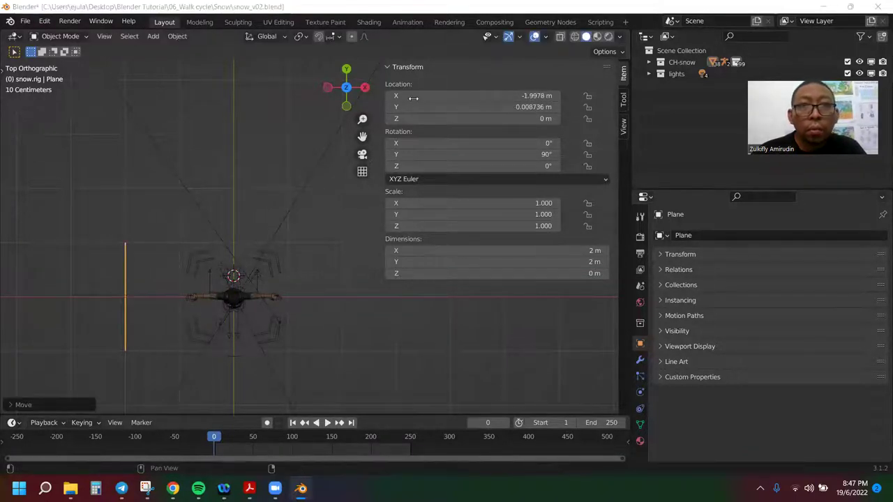
pyautogui.moveTo(313, 315); pyautogui.dragTo(232, 234, button='middle')
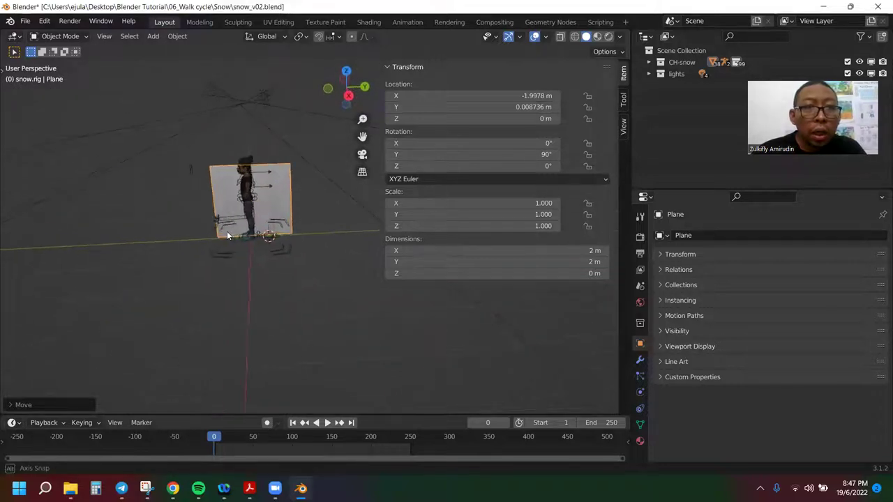
pyautogui.moveTo(221, 203); pyautogui.dragTo(272, 213, button='middle')
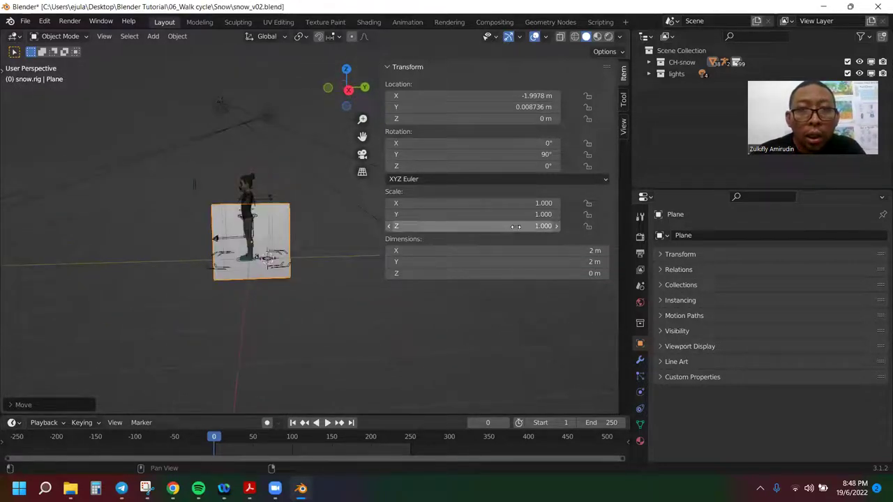
# - Set the plane's Z scale to 0 and raise it to a Z location of 1 m
pyautogui.click(516, 226)
pyautogui.write('0')
pyautogui.press('Return')
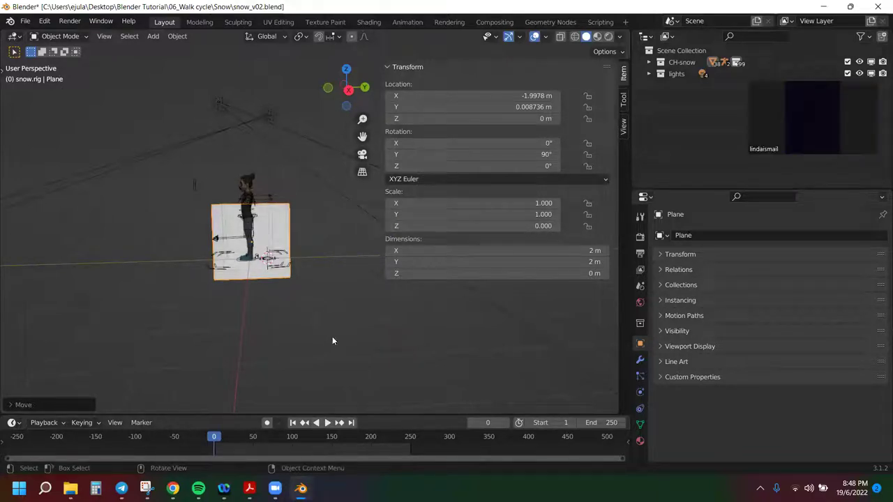
pyautogui.press('KP_3')
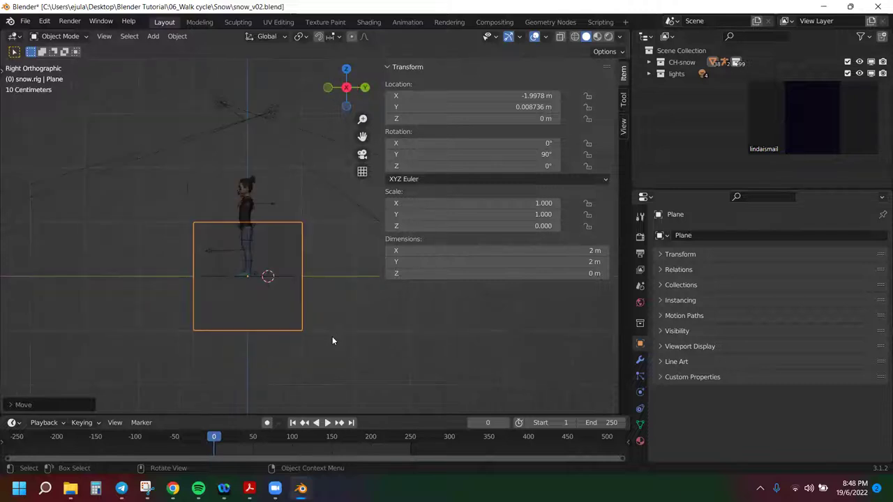
pyautogui.press('g')
pyautogui.press('z')
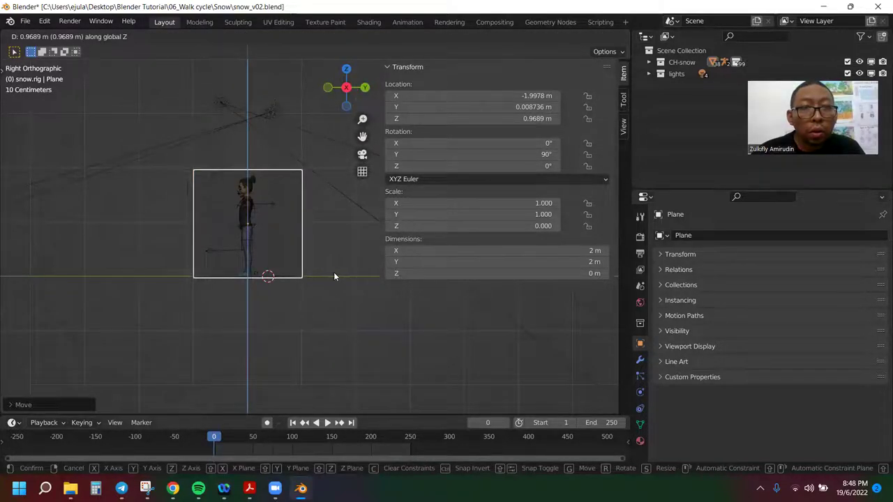
pyautogui.click(333, 275)
pyautogui.click(516, 118)
pyautogui.write('0')
pyautogui.press('Return')
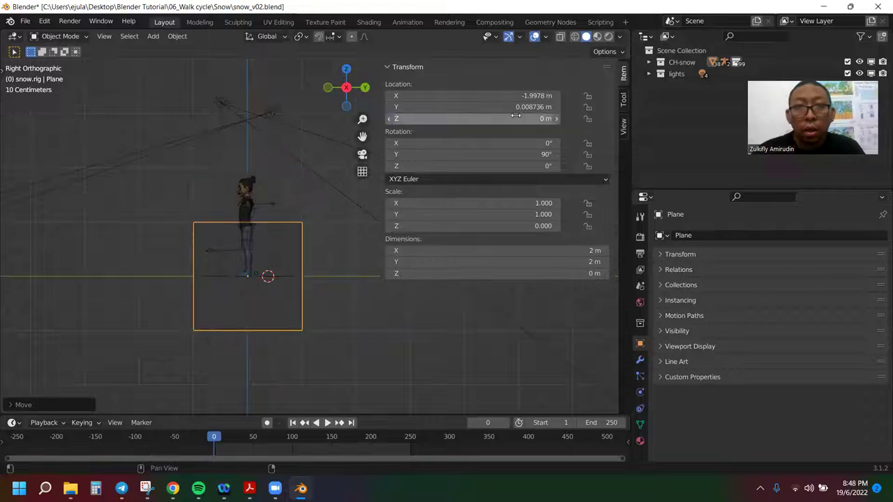
pyautogui.click(523, 117)
pyautogui.write('1')
pyautogui.press('Return')
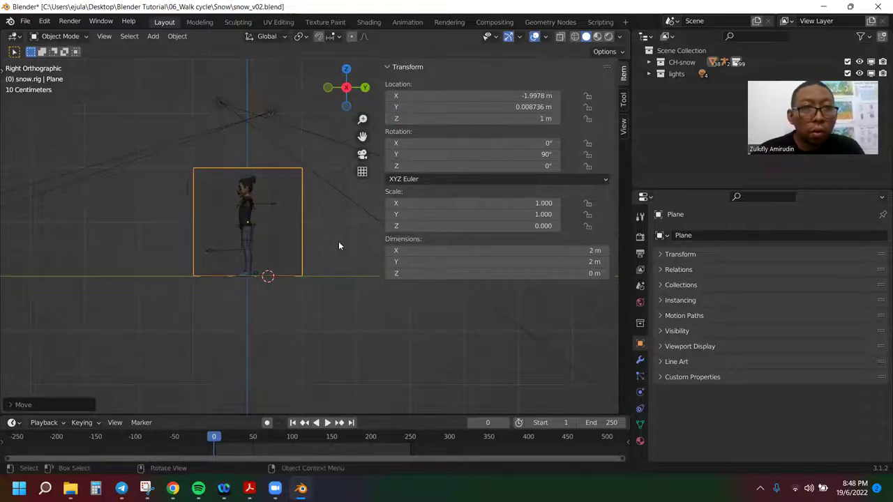
# - Reselect the plane, start a scale and cancel it, then deselect the plane
pyautogui.click(338, 245)
pyautogui.click(234, 240)
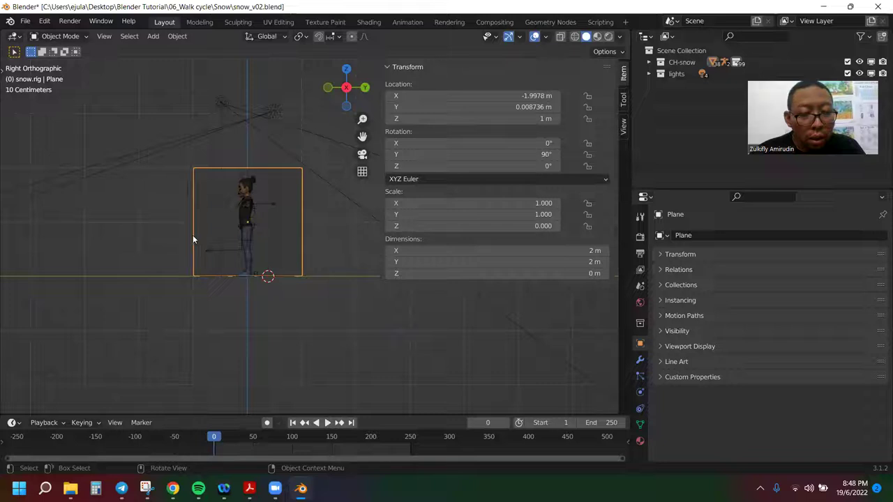
pyautogui.press('s')
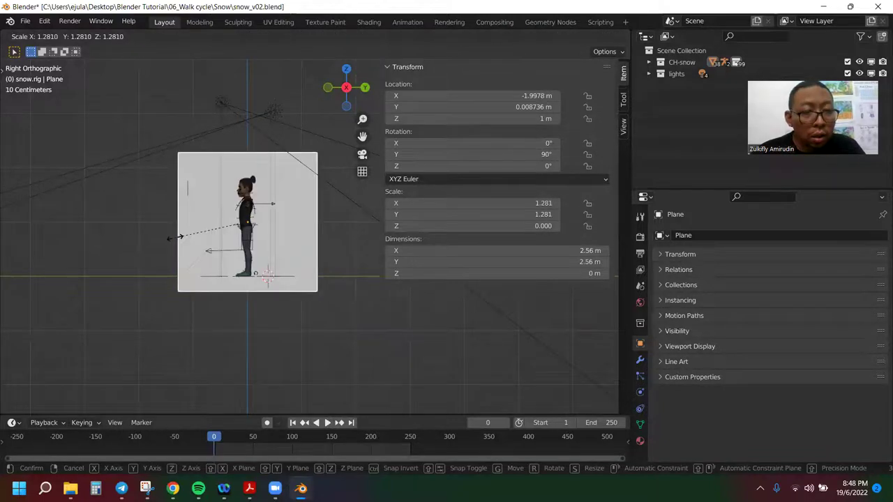
pyautogui.rightClick(174, 237)
pyautogui.click(178, 199)
pyautogui.click(208, 204)
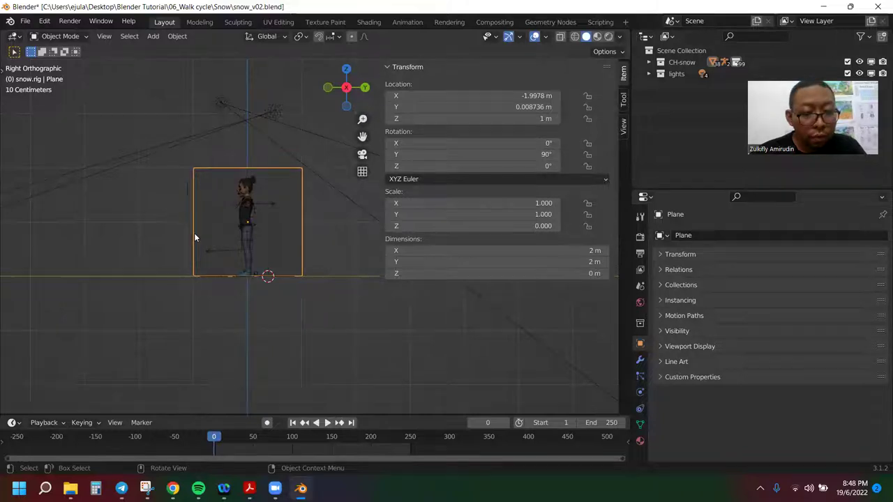
pyautogui.click(155, 177)
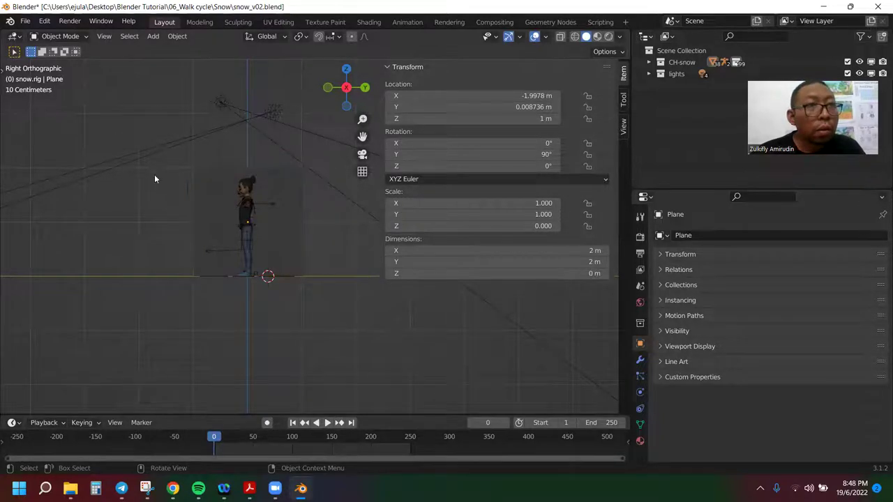
pyautogui.click(78, 36)
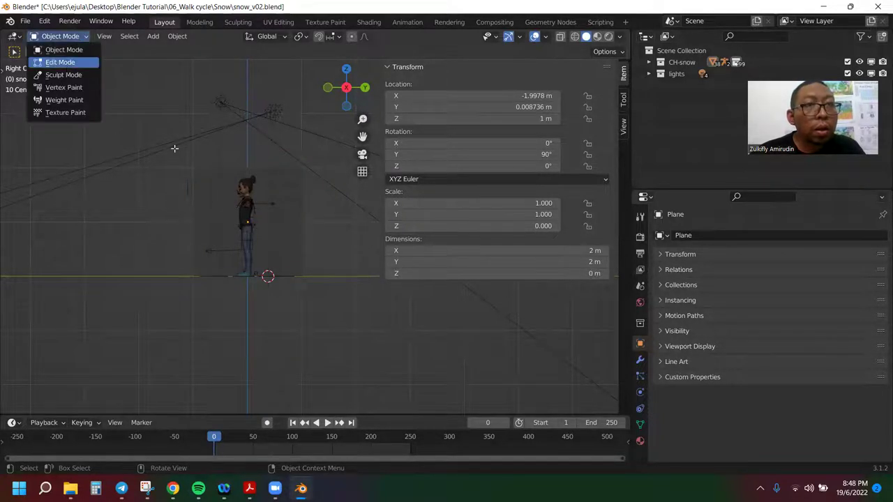
# - In Edit Mode, box-select the plane's left-edge vertices and move them left to widen the backdrop
pyautogui.click(60, 62)
pyautogui.click(222, 161)
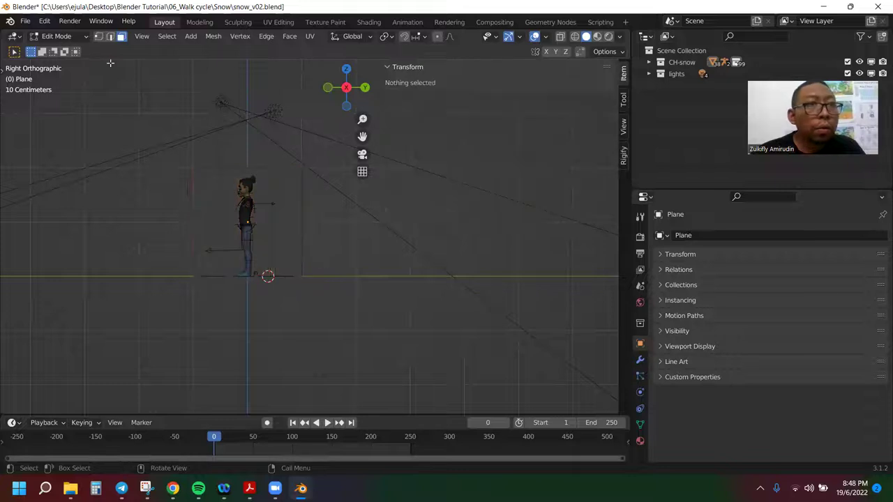
pyautogui.click(99, 36)
pyautogui.moveTo(168, 159); pyautogui.dragTo(200, 300)
pyautogui.press('g')
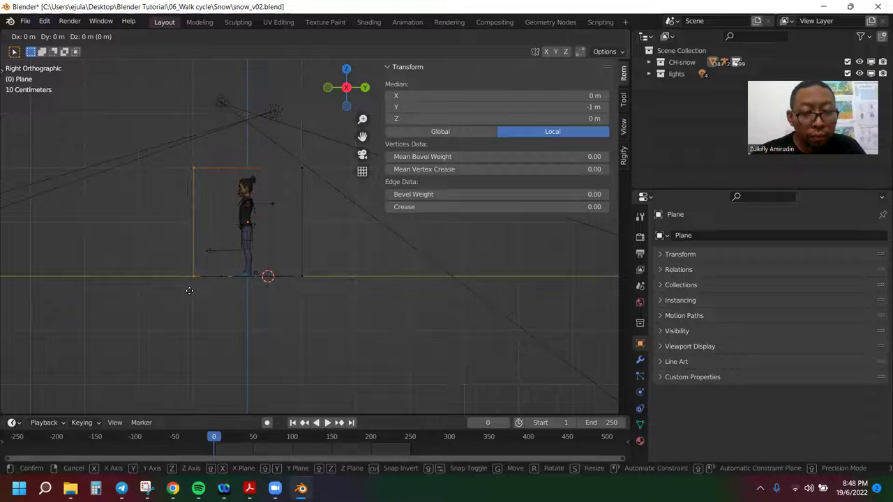
pyautogui.click(114, 284)
pyautogui.hotkey('alt', 'a')
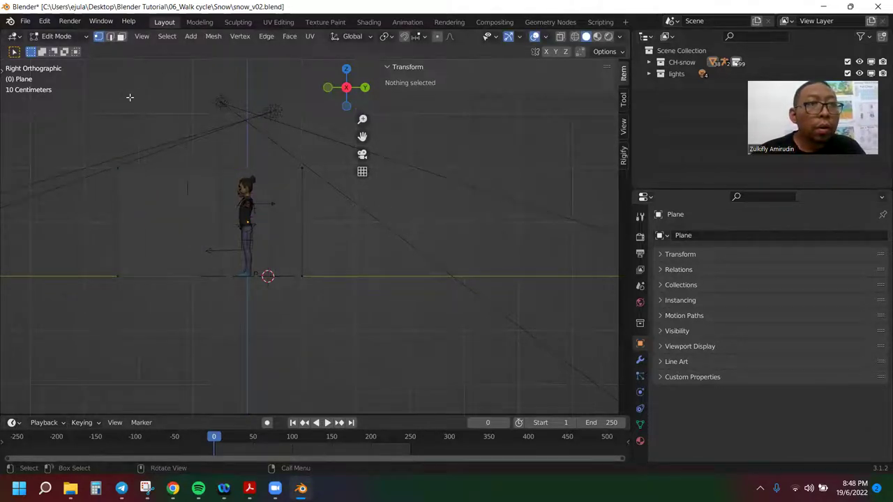
pyautogui.click(142, 40)
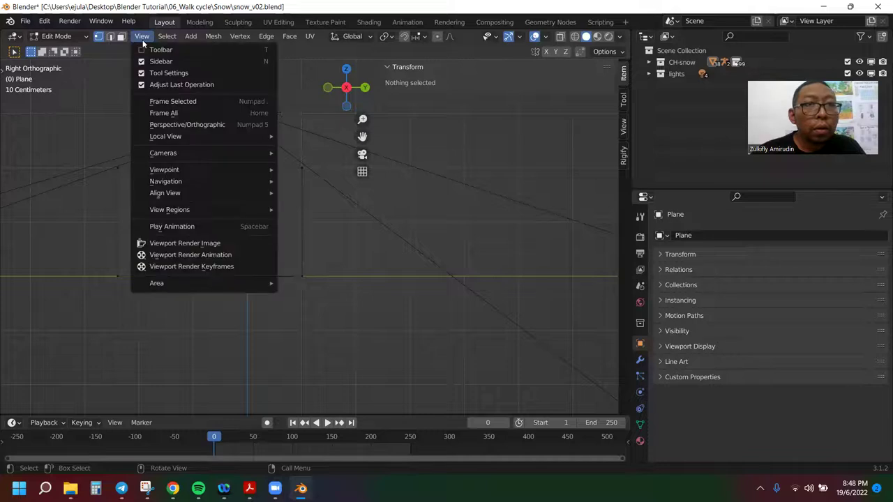
pyautogui.moveTo(142, 244); pyautogui.dragTo(100, 223, button='middle')
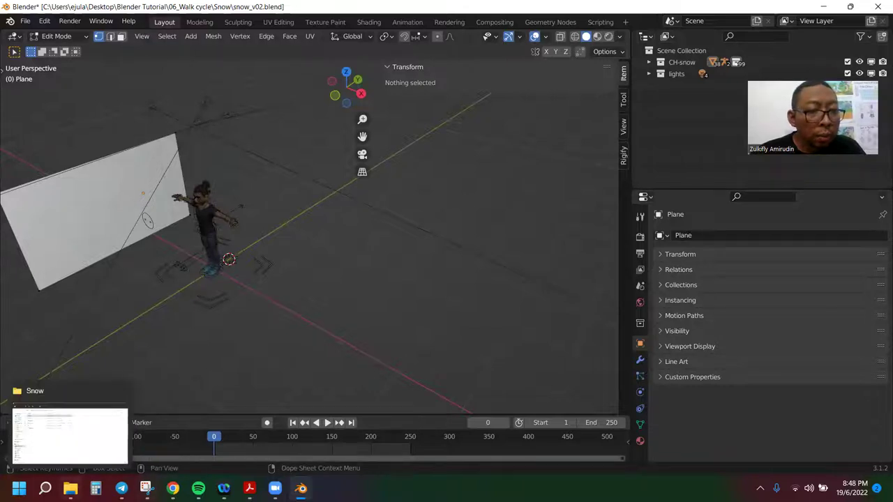
# - In File Explorer, go up to the 06_Walk cycle folder and select the REF image
pyautogui.click(70, 488)
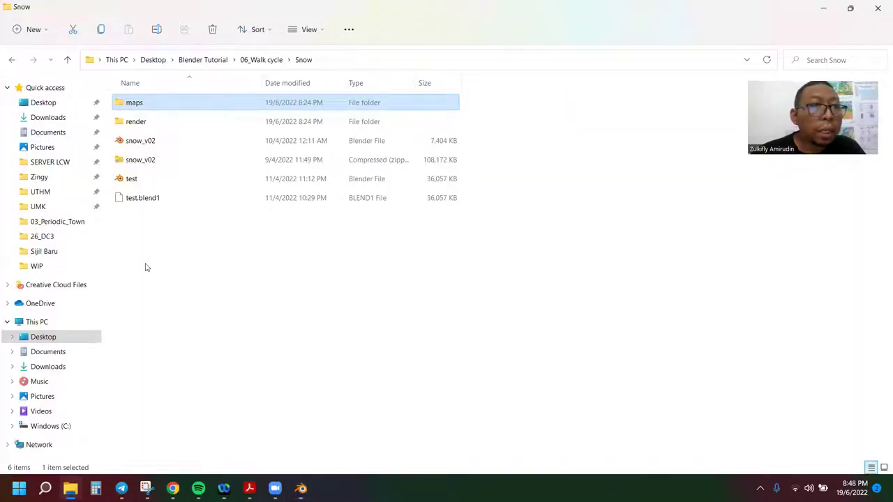
pyautogui.click(258, 60)
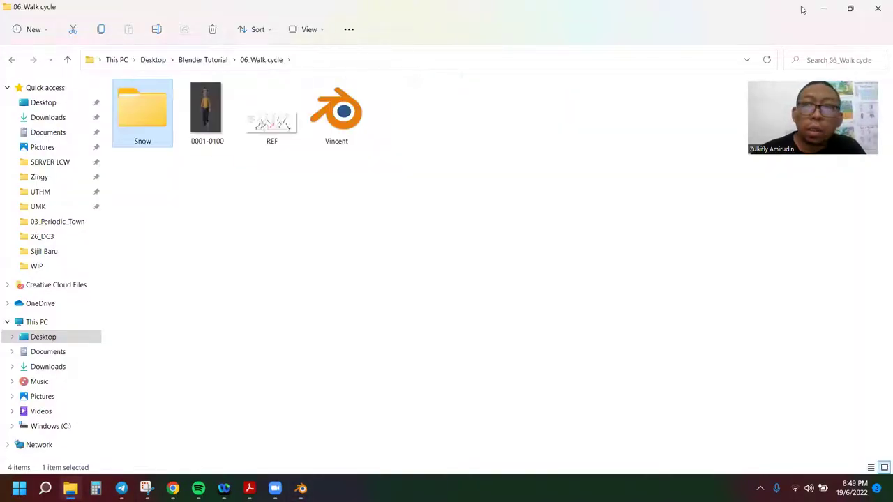
pyautogui.click(850, 8)
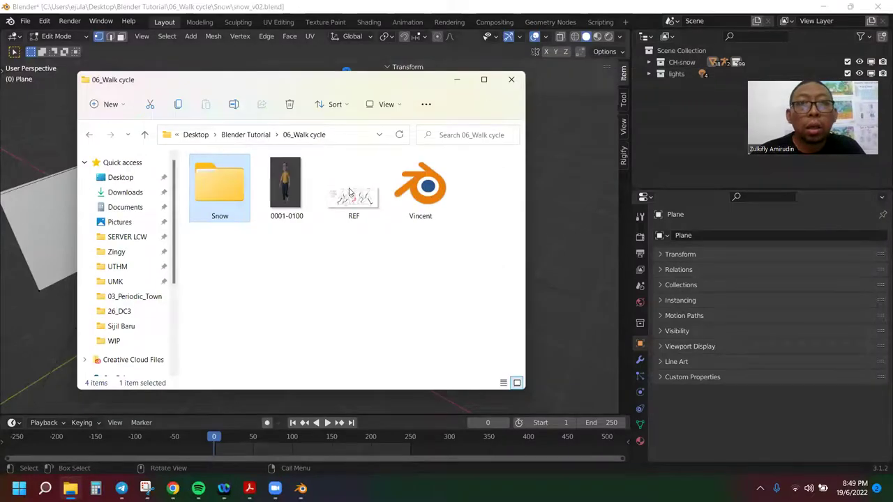
pyautogui.click(347, 201)
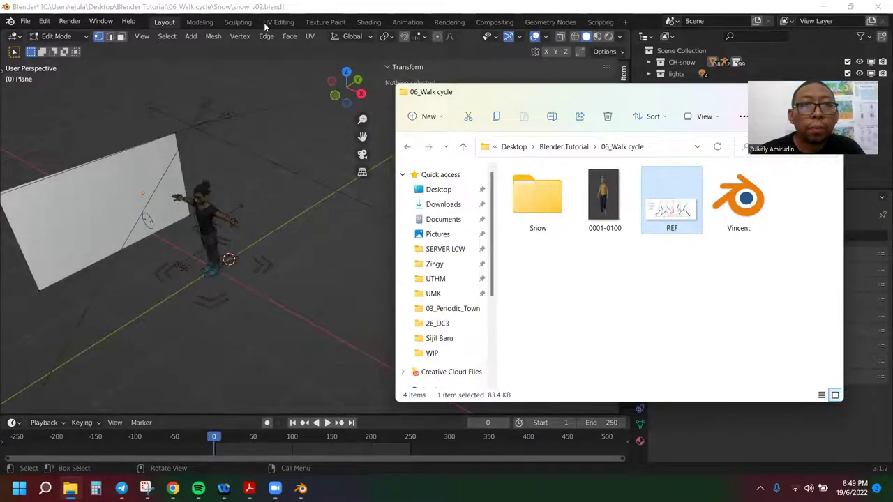
# - Return to Blender's right side view and switch the plane back to Object Mode
pyautogui.click(265, 26)
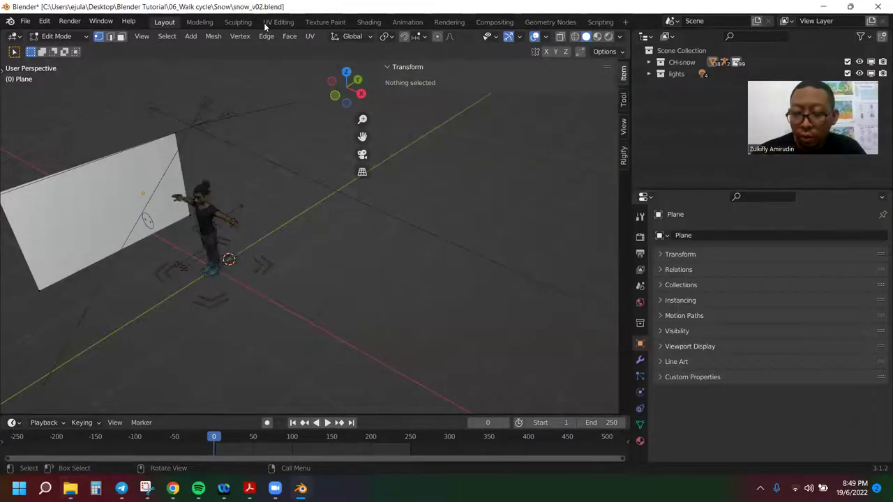
pyautogui.press('KP_3')
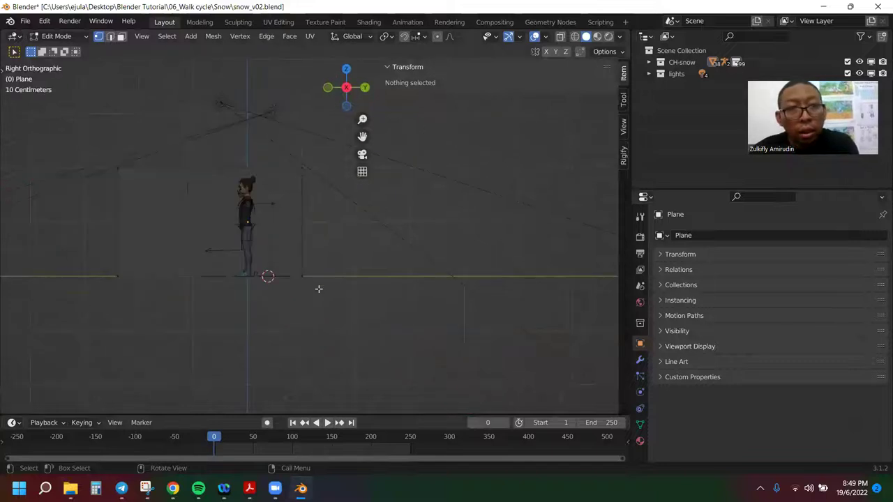
pyautogui.hotkey('alt', 'Tab')
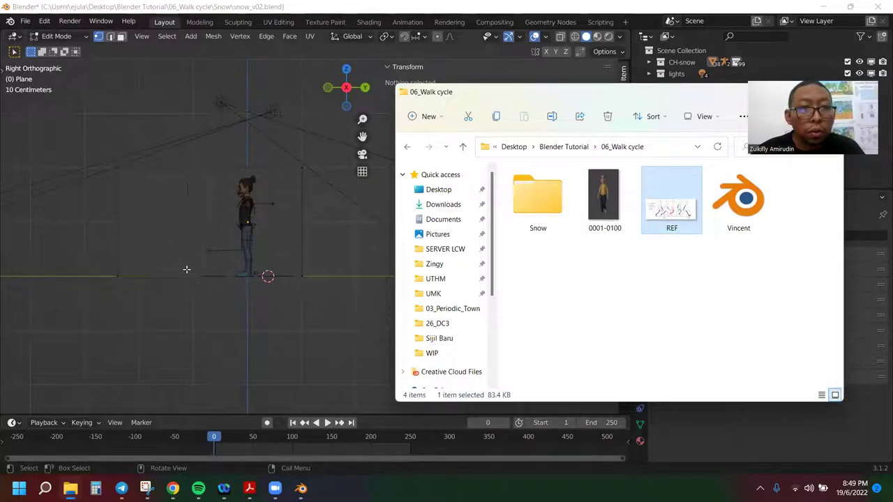
pyautogui.click(110, 88)
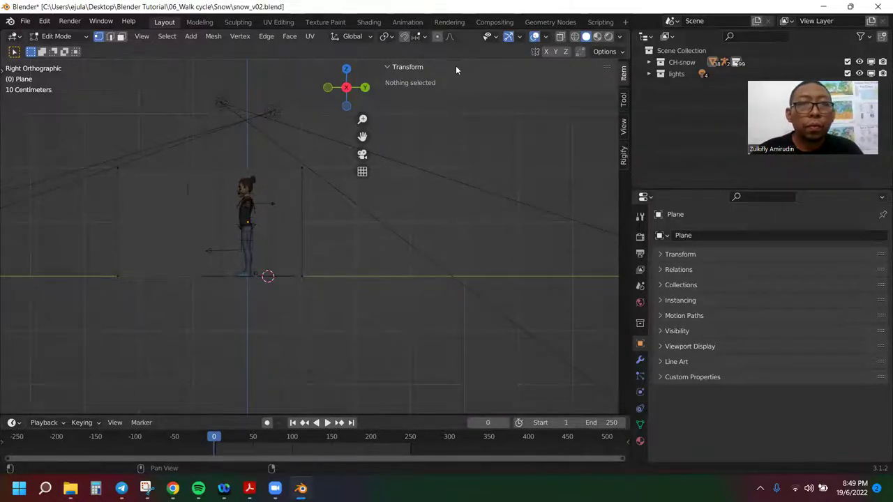
pyautogui.press('Tab')
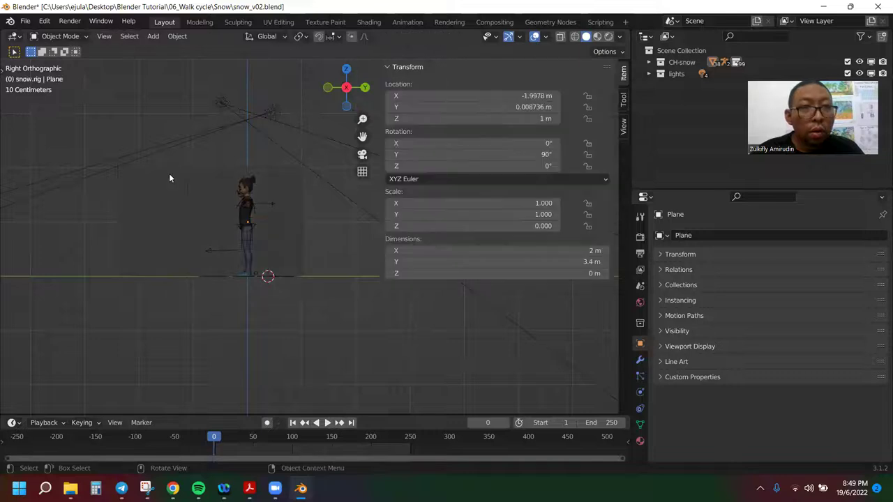
# - Drop the REF image into the scene, then undo adding it
pyautogui.moveTo(180, 330); pyautogui.dragTo(302, 300, button='middle')
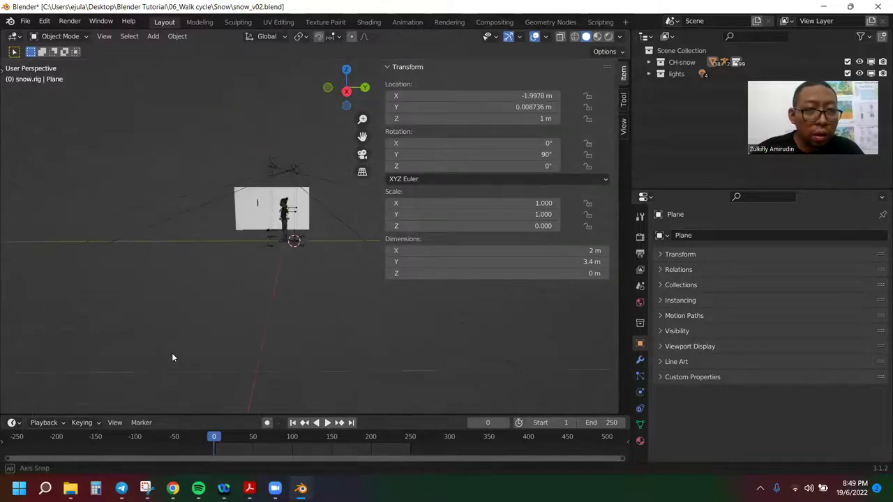
pyautogui.hotkey('alt', 'Tab')
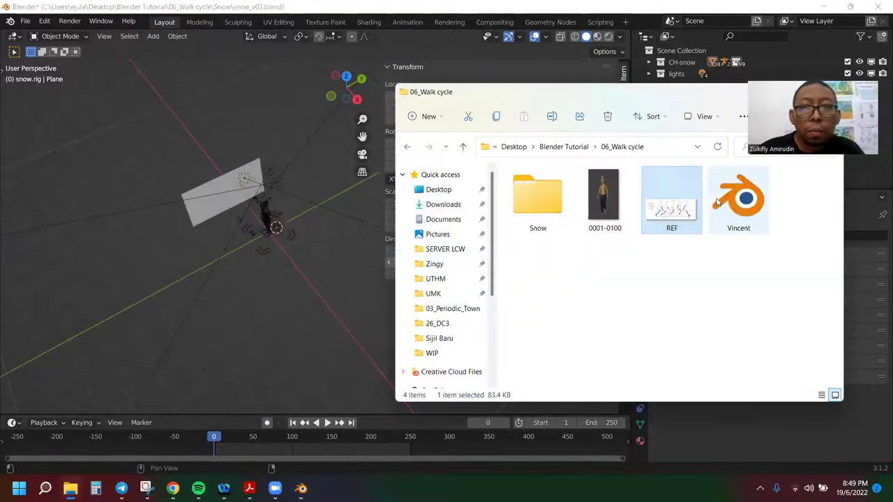
pyautogui.moveTo(230, 324); pyautogui.dragTo(230, 324)
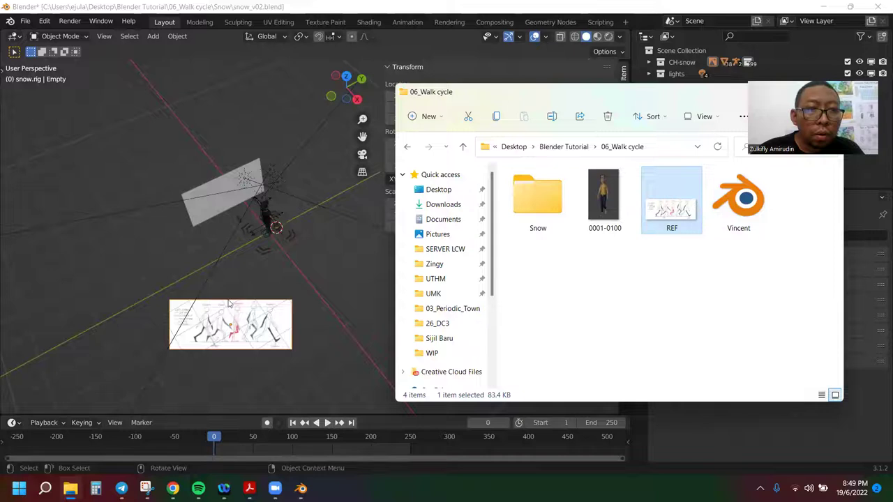
pyautogui.click(155, 243)
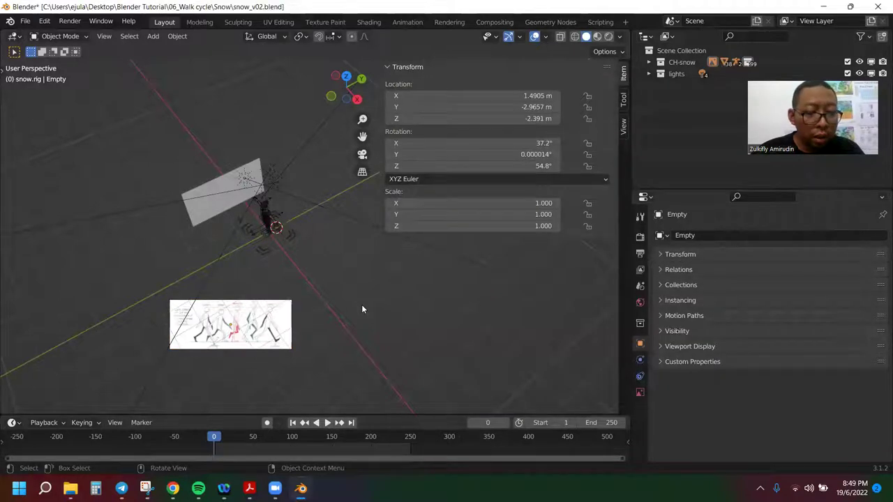
pyautogui.hotkey('ctrl', 'z')
pyautogui.hotkey('ctrl', 'z')
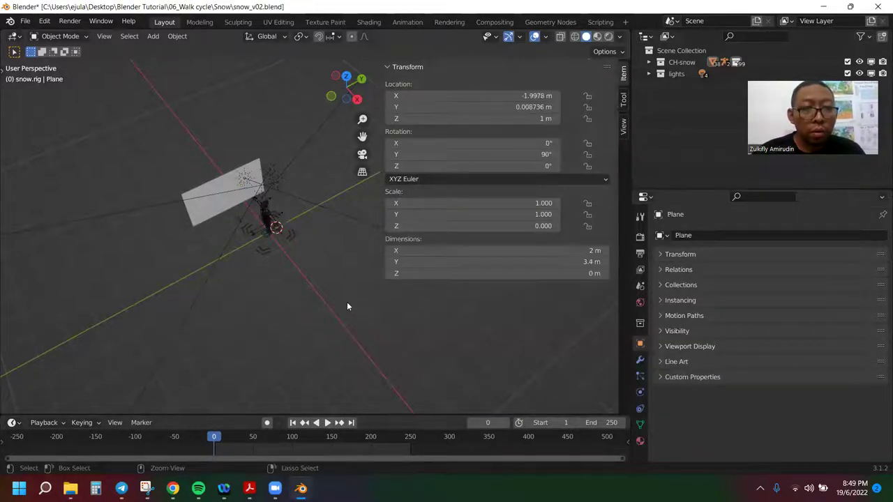
# - Select the old backdrop Plane in Object Mode, delete it, and return to the right view
pyautogui.press('Tab')
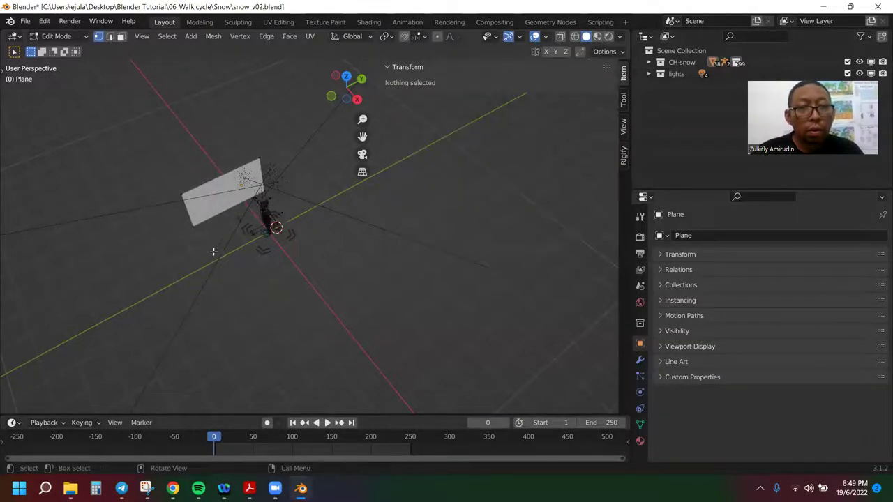
pyautogui.press('Tab')
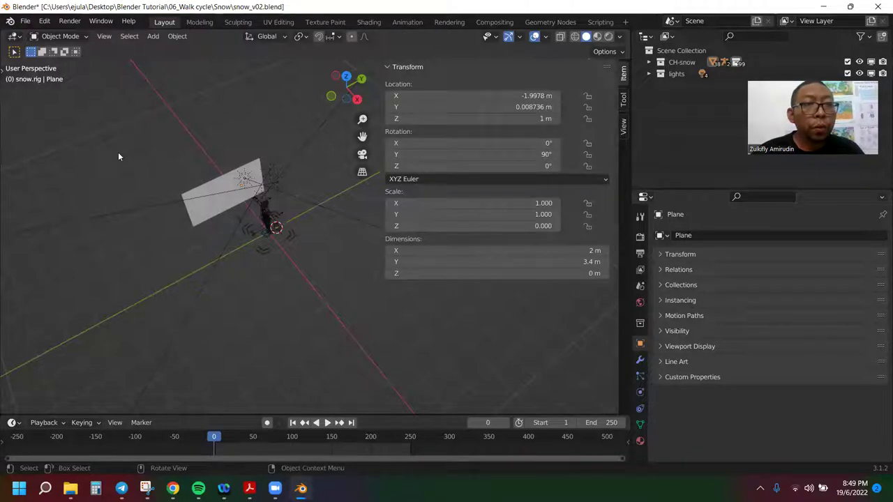
pyautogui.click(207, 214)
pyautogui.press('Delete')
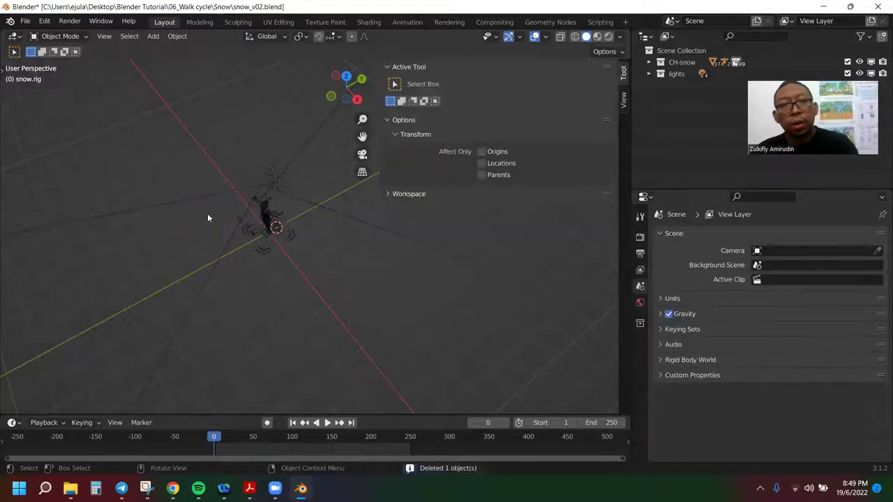
pyautogui.press('KP_3')
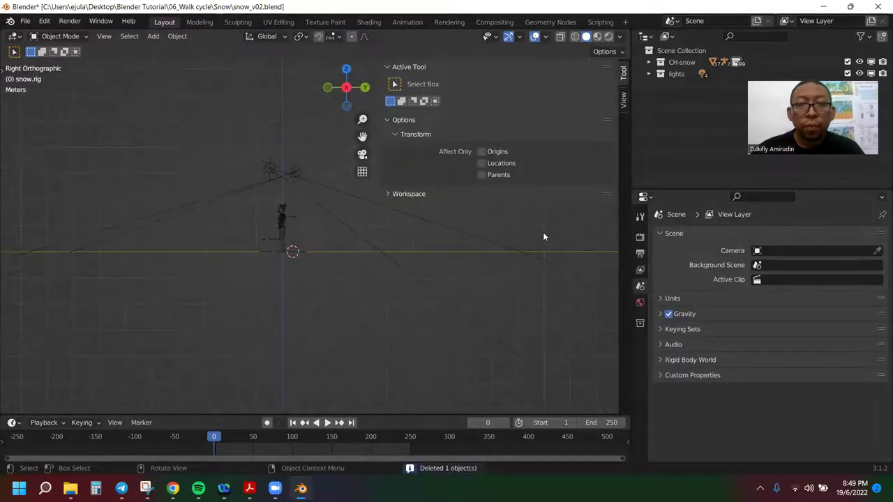
# - Drag REF.png from Explorer into the Right Orthographic view as a reference image
pyautogui.hotkey('alt', 'Tab')
pyautogui.moveTo(674, 203); pyautogui.dragTo(210, 230)
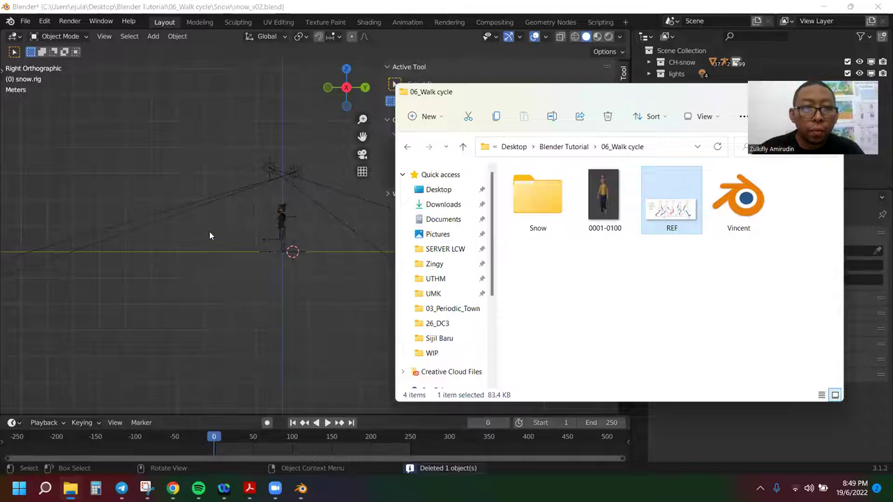
pyautogui.scroll(4, 173, 243)
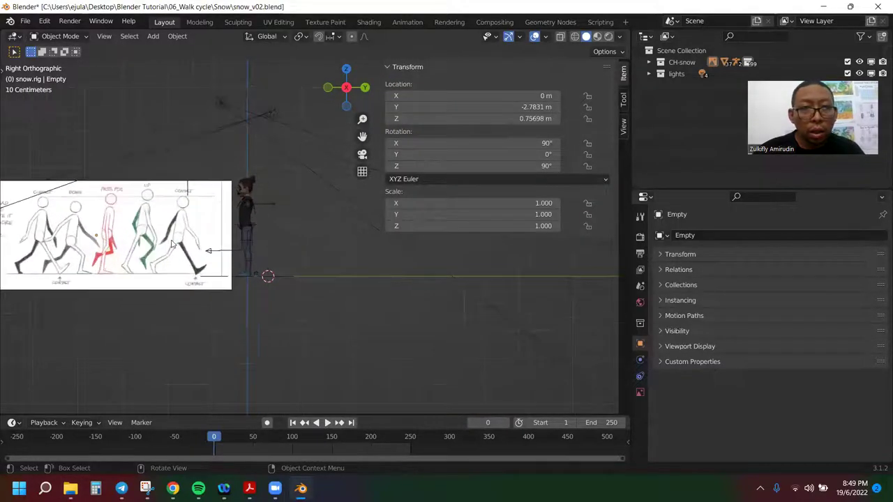
pyautogui.press('space')
pyautogui.moveTo(179, 321); pyautogui.dragTo(328, 368)
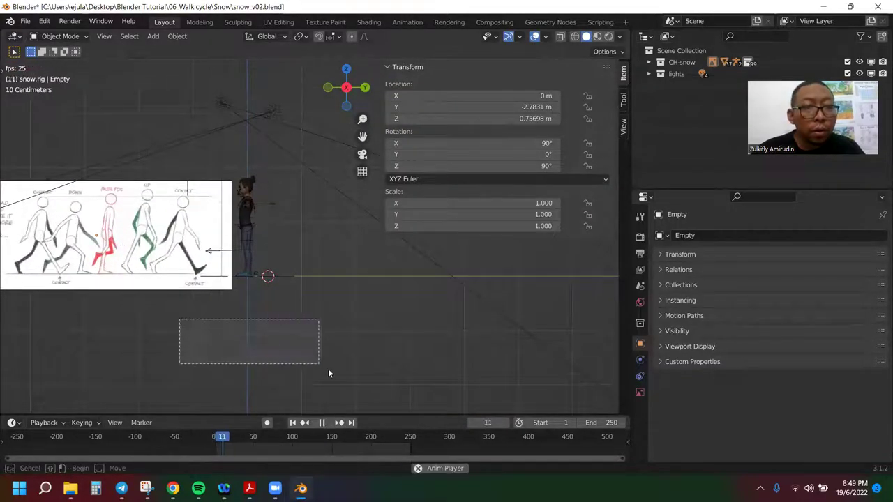
pyautogui.press('space')
pyautogui.moveTo(221, 437); pyautogui.dragTo(213, 437)
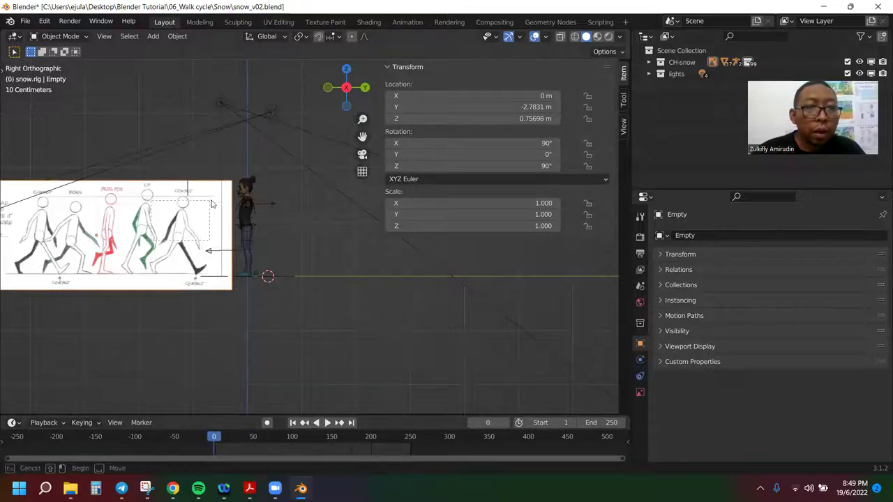
# - Move the reference image up behind the character to Y −1.1111 m, Z 1.0314 m
pyautogui.moveTo(129, 245); pyautogui.dragTo(218, 232)
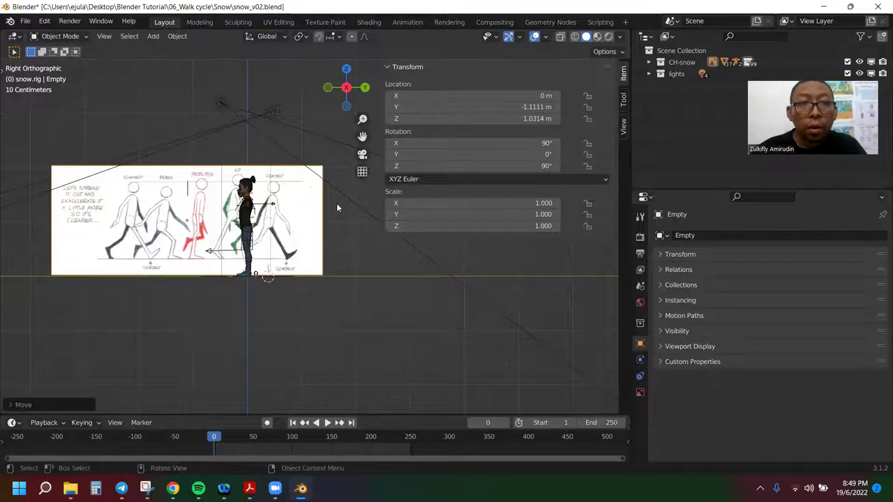
pyautogui.rightClick(155, 224)
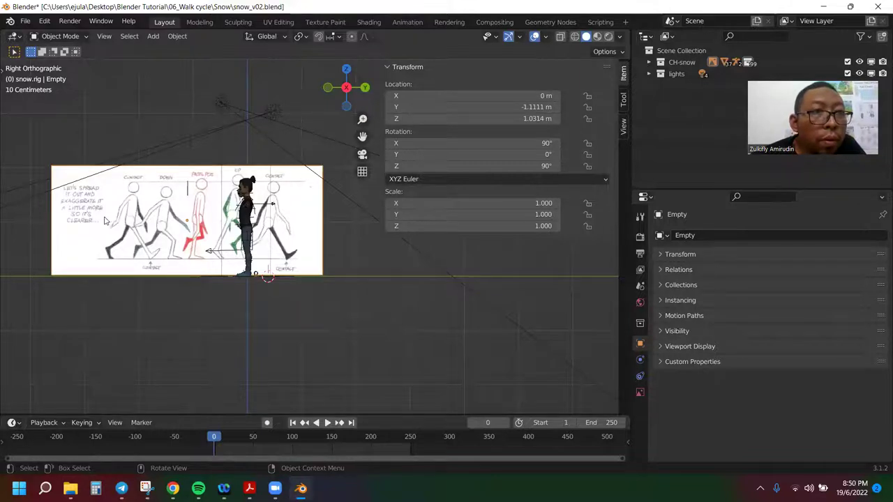
pyautogui.moveTo(124, 225)
pyautogui.mouseDown(button='middle')
pyautogui.moveTo(302, 267)
pyautogui.moveTo(177, 233)
pyautogui.mouseUp(button='middle')
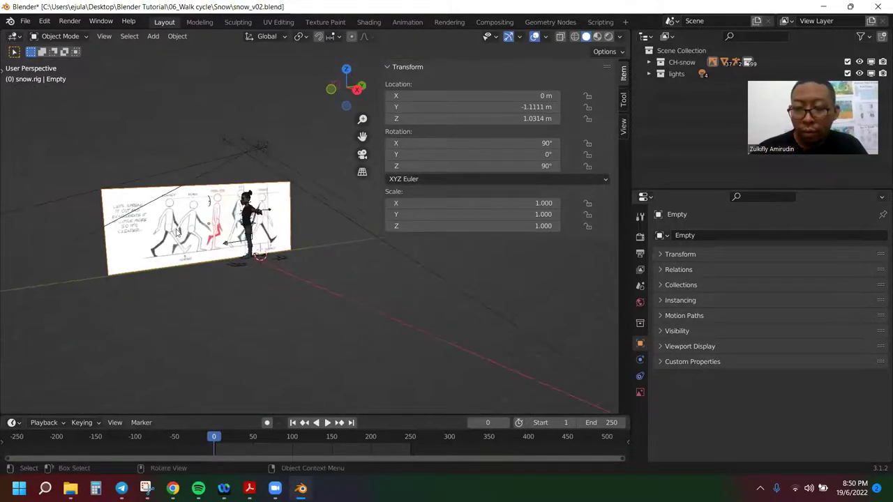
# - In top view, rotate the REF reference image to -90° on Z
pyautogui.press('KP_1')
pyautogui.press('KP_7')
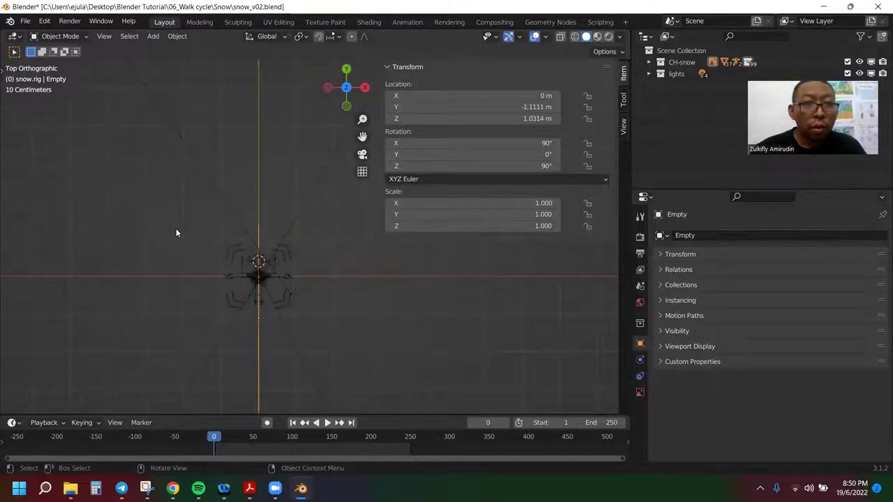
pyautogui.keyDown('shift'); pyautogui.moveTo(219, 261); pyautogui.dragTo(251, 266, button='middle'); pyautogui.keyUp('shift')
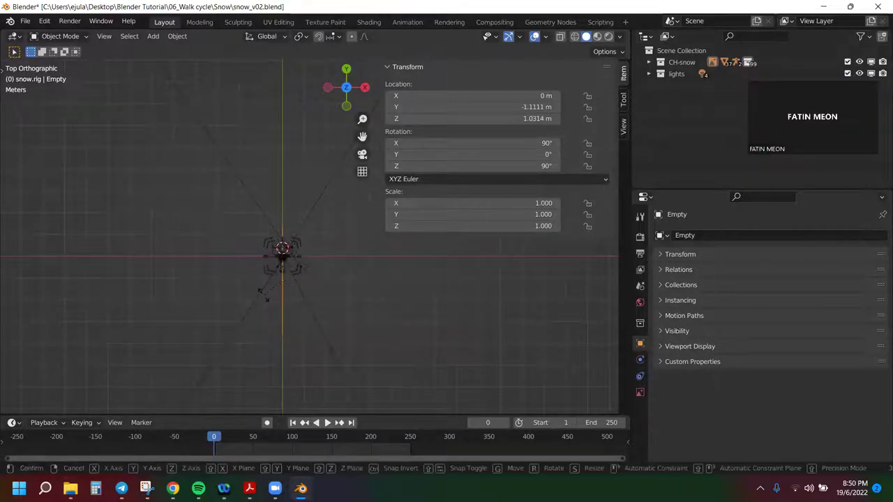
pyautogui.press('r')
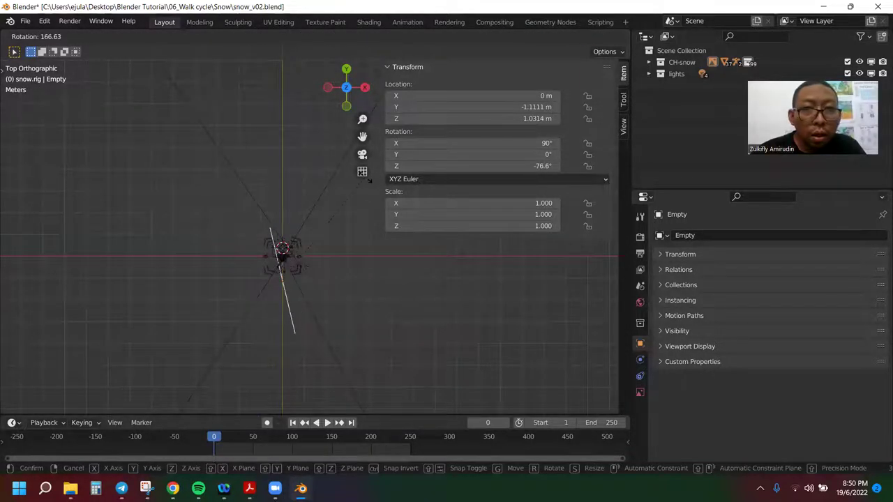
pyautogui.click(404, 150)
pyautogui.click(523, 165)
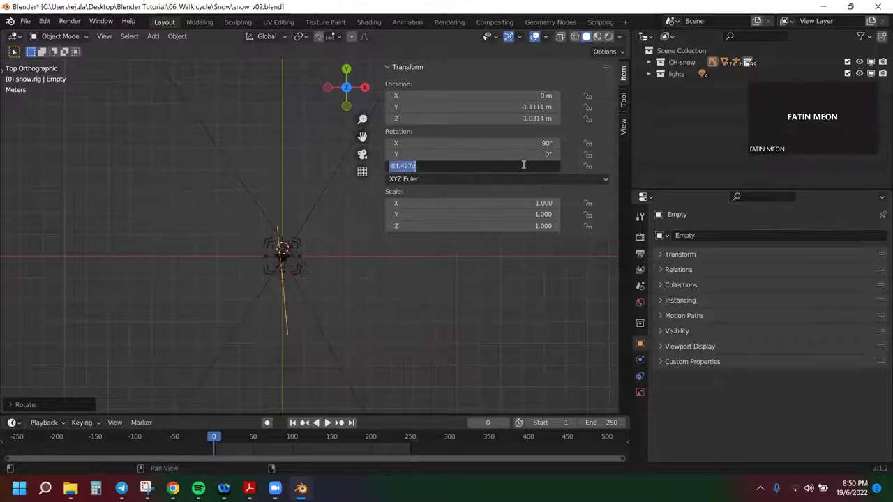
pyautogui.write('-90')
pyautogui.press('Return')
# - Orbit to check the reference against the rig, cancel a stray X move, and return to top view
pyautogui.moveTo(452, 286)
pyautogui.mouseDown(button='middle')
pyautogui.moveTo(357, 234)
pyautogui.moveTo(293, 174)
pyautogui.mouseUp(button='middle')
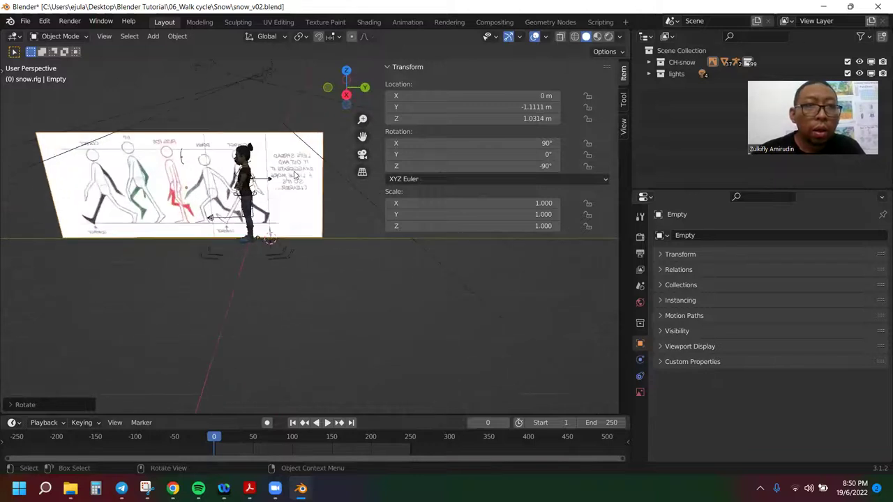
pyautogui.moveTo(360, 134)
pyautogui.mouseDown(button='middle')
pyautogui.moveTo(322, 290)
pyautogui.moveTo(560, 306)
pyautogui.moveTo(551, 312)
pyautogui.mouseUp(button='middle')
pyautogui.moveTo(362, 136)
pyautogui.mouseDown()
pyautogui.moveTo(351, 124)
pyautogui.moveTo(352, 132)
pyautogui.mouseUp()
pyautogui.moveTo(355, 209)
pyautogui.mouseDown(button='middle')
pyautogui.moveTo(340, 293)
pyautogui.moveTo(356, 409)
pyautogui.mouseUp(button='middle')
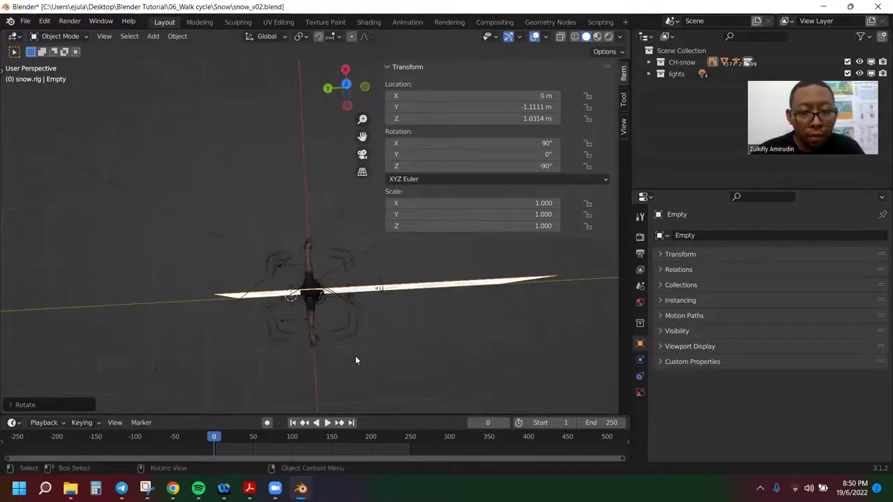
pyautogui.write('gx7')
pyautogui.write('7')
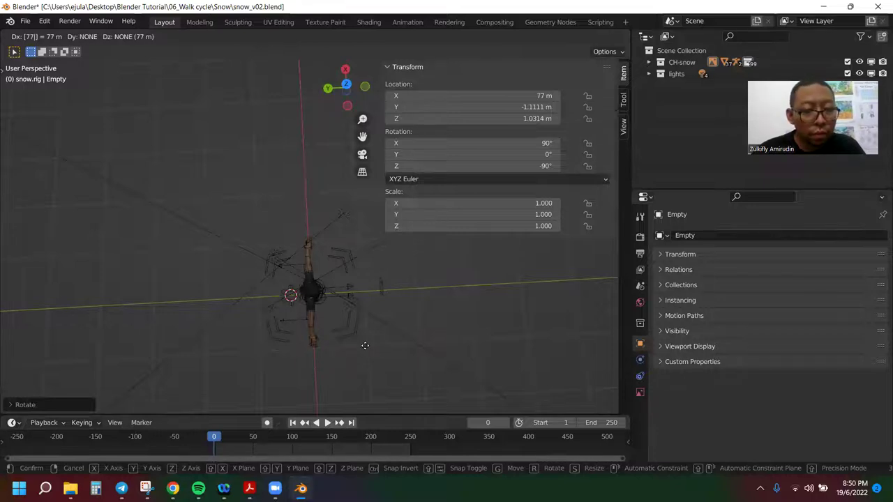
pyautogui.press('Escape')
pyautogui.press('KP_7')
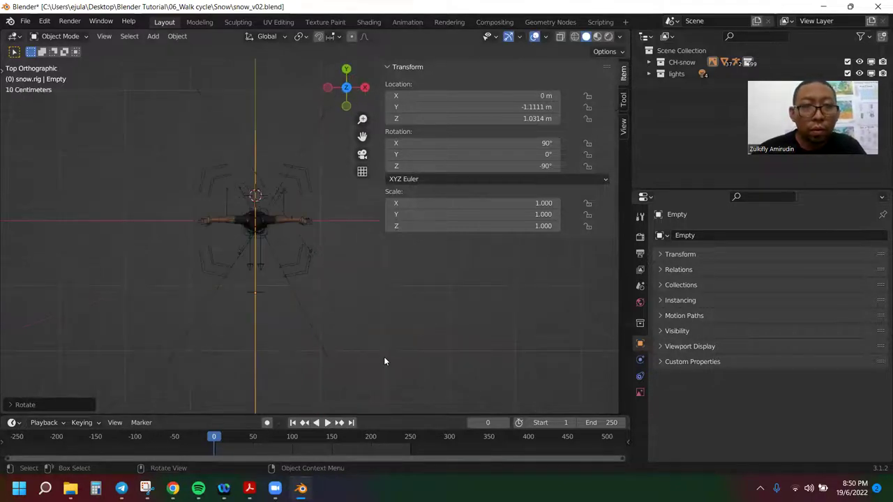
# - Slide the reference image sideways along X and orbit to compare it with the rig
pyautogui.press('g')
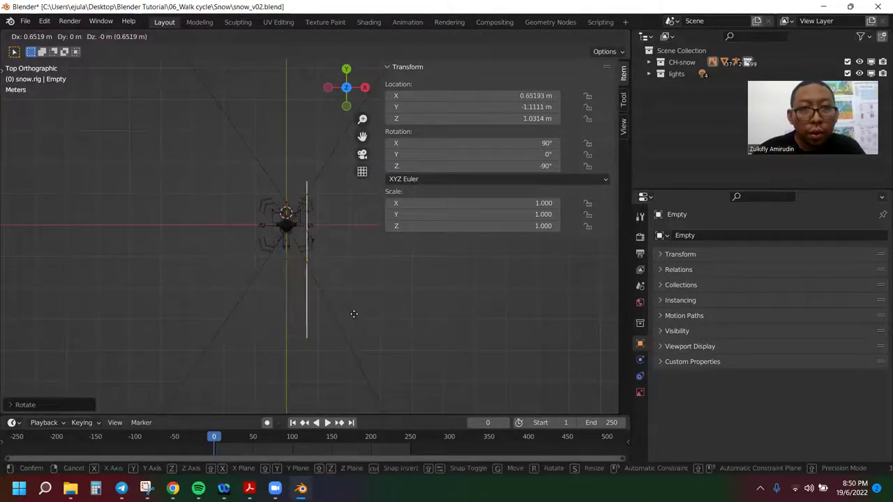
pyautogui.click(428, 319)
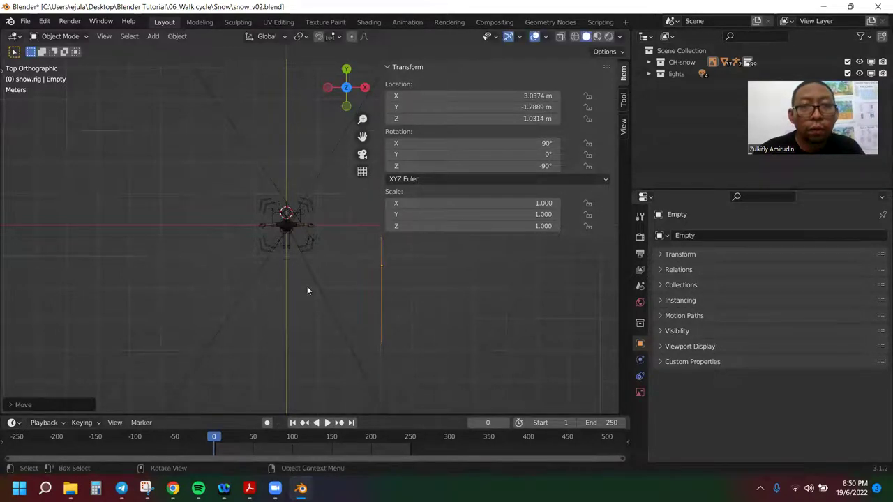
pyautogui.moveTo(304, 290); pyautogui.dragTo(430, 208, button='middle')
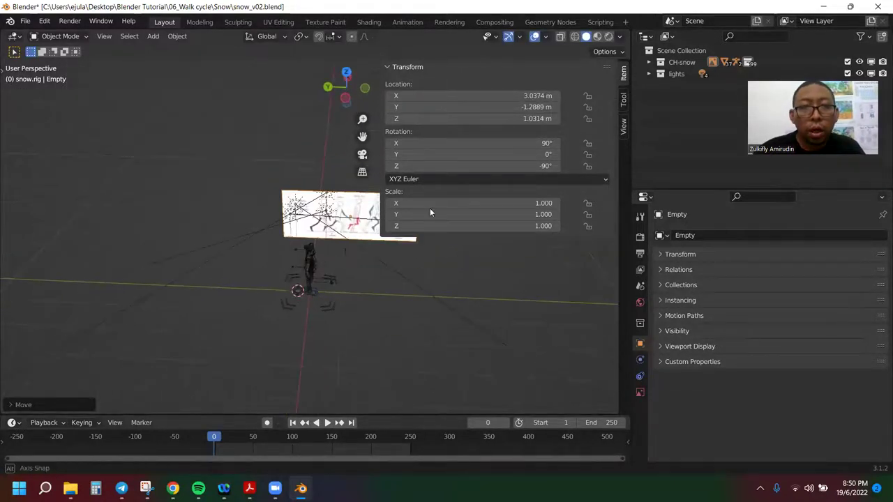
pyautogui.click(386, 67)
pyautogui.moveTo(343, 293)
pyautogui.mouseDown(button='middle')
pyautogui.moveTo(347, 252)
pyautogui.moveTo(365, 280)
pyautogui.mouseUp(button='middle')
# - Check the side view and move the reference further left, about −3.5 m on X, behind the character
pyautogui.press('KP_5')
pyautogui.press('KP_1')
pyautogui.press('KP_3')
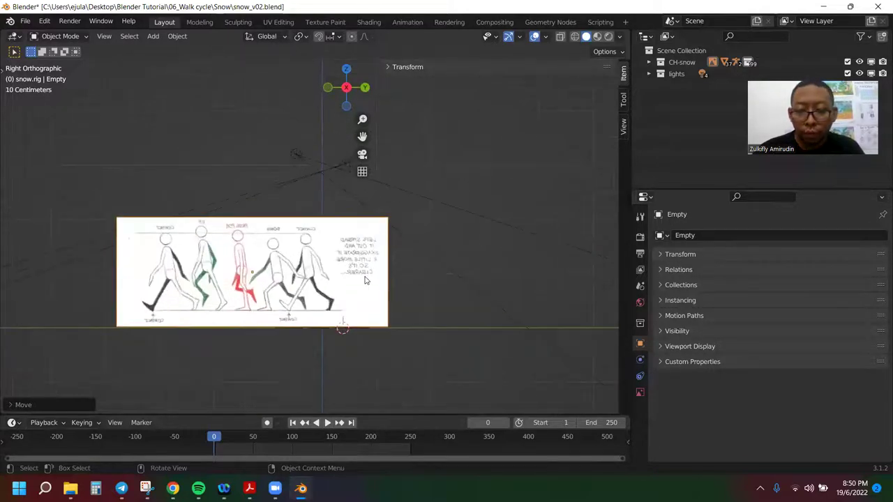
pyautogui.press('KP_7')
pyautogui.press('g')
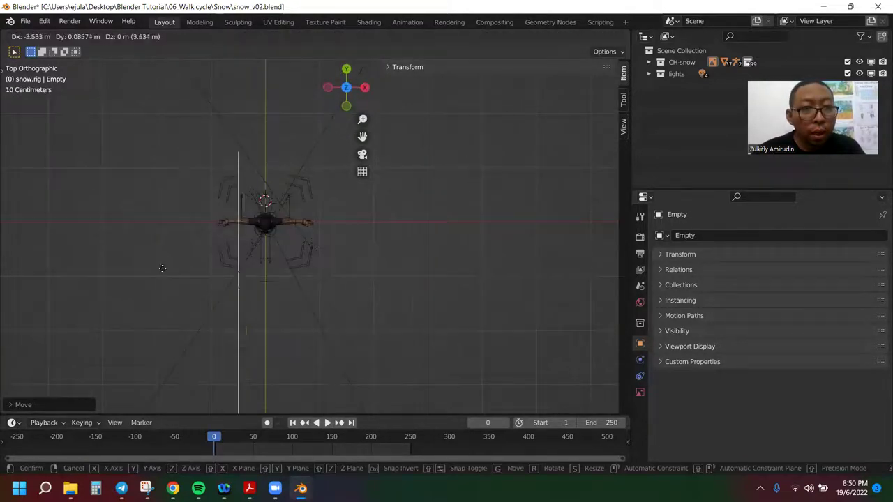
pyautogui.click(89, 285)
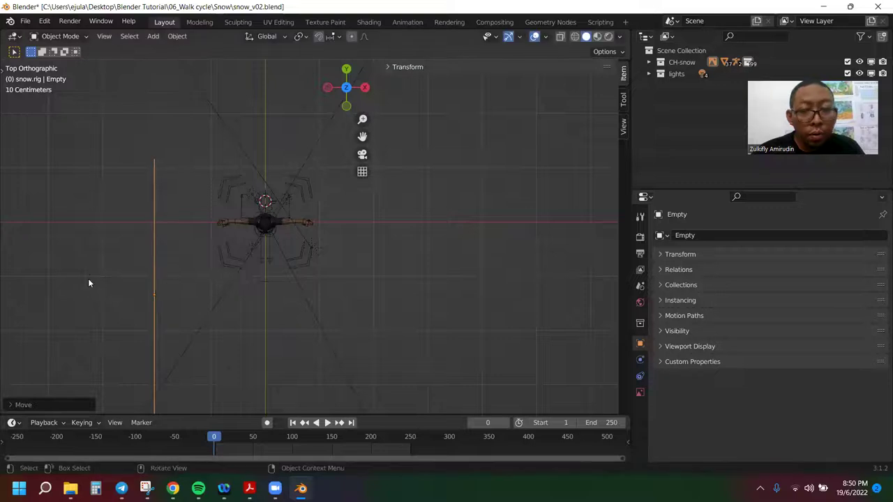
pyautogui.press('KP_3')
pyautogui.scroll(3, 312, 330)
pyautogui.scroll(-1, 312, 330)
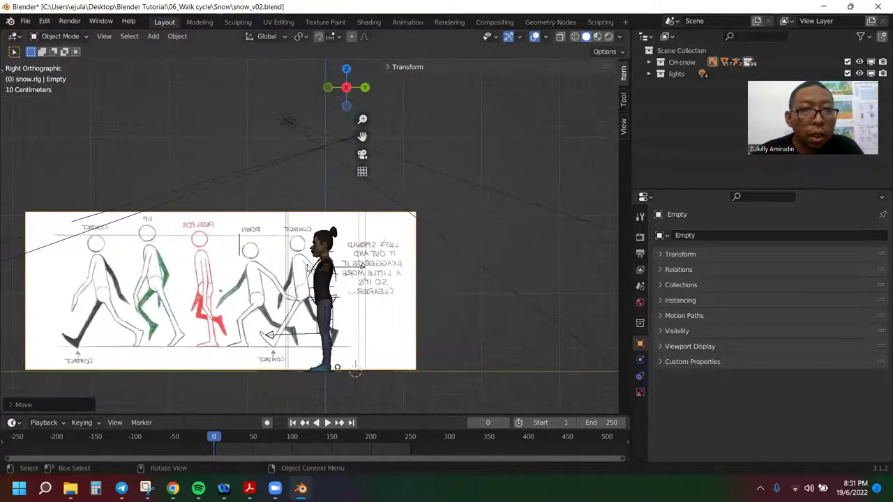
pyautogui.scroll(1, 310, 266)
pyautogui.scroll(2, 297, 246)
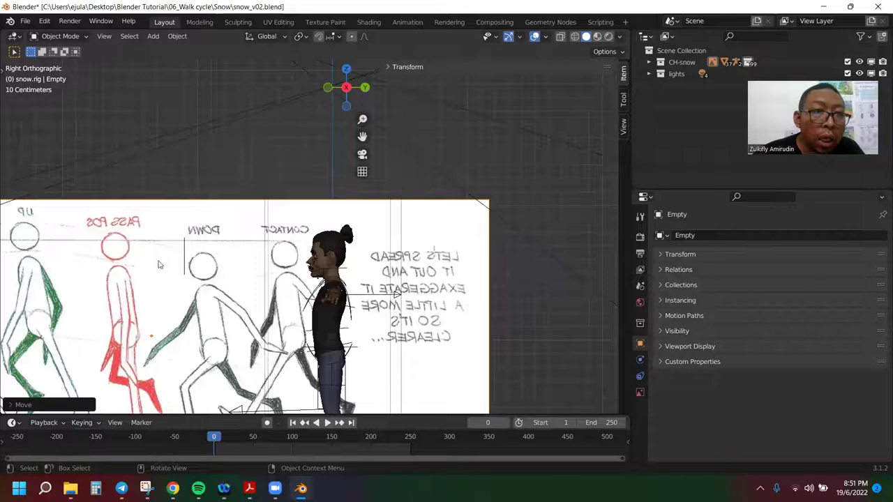
pyautogui.scroll(-1, 118, 274)
pyautogui.scroll(-1, 80, 252)
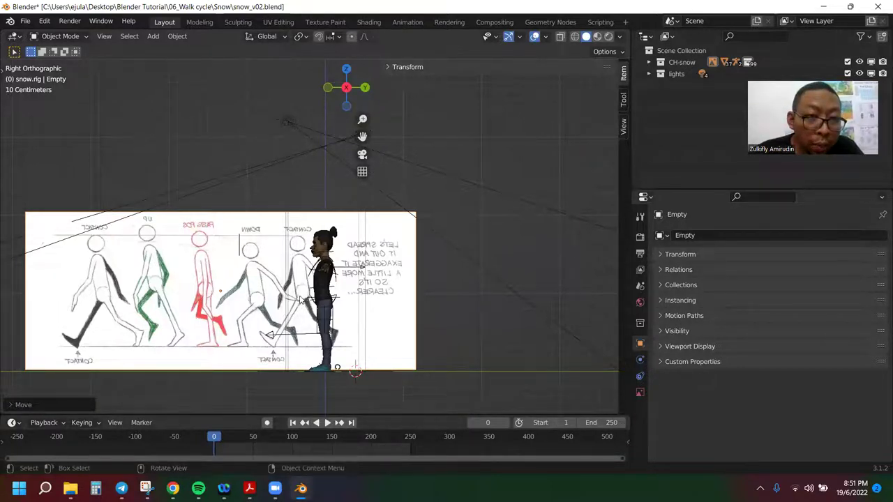
pyautogui.scroll(2, 271, 359)
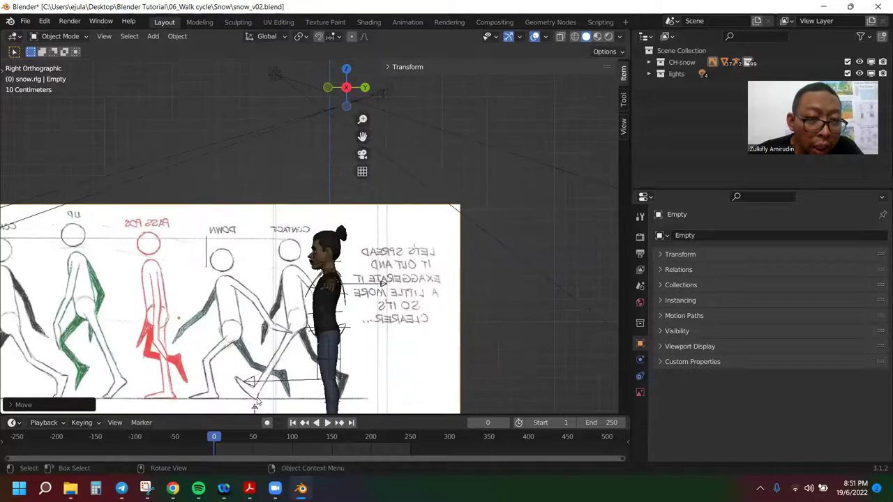
pyautogui.scroll(-1, 272, 387)
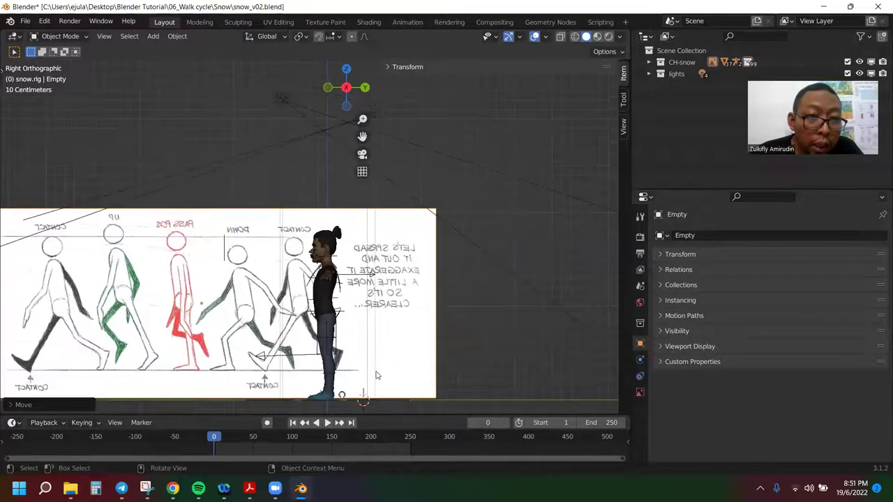
pyautogui.moveTo(374, 371)
pyautogui.mouseDown(button='middle')
pyautogui.moveTo(454, 396)
pyautogui.moveTo(497, 350)
pyautogui.moveTo(418, 244)
pyautogui.mouseUp(button='middle')
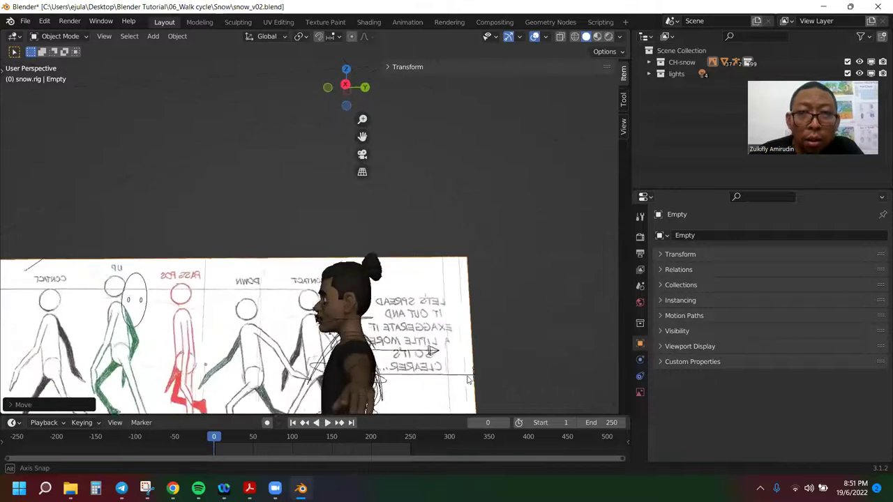
pyautogui.moveTo(362, 137); pyautogui.dragTo(411, 75)
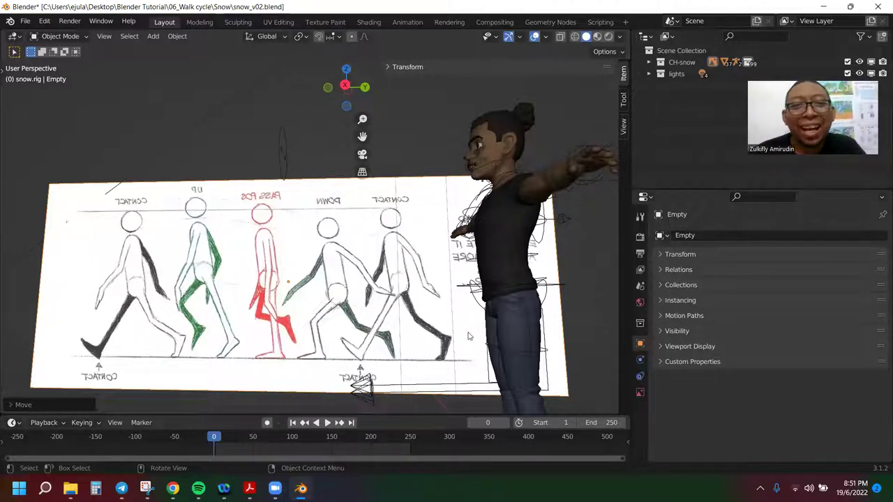
pyautogui.moveTo(469, 336); pyautogui.dragTo(493, 317, button='middle')
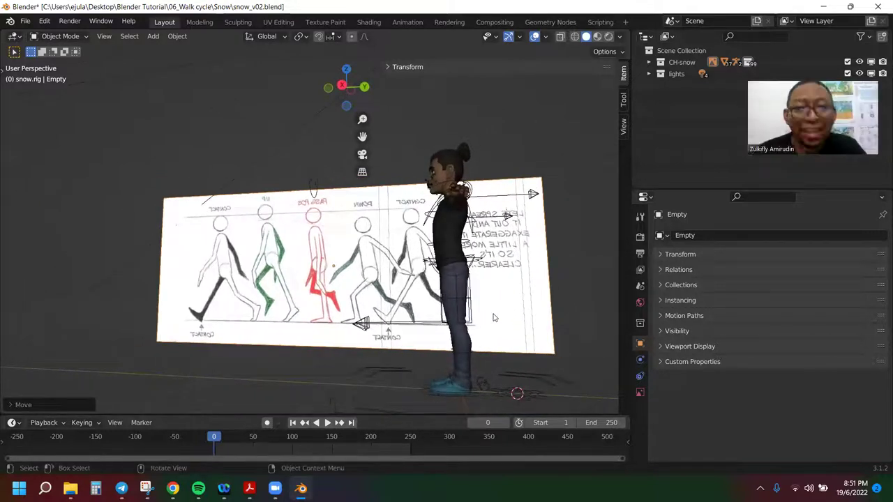
pyautogui.press('KP_3')
pyautogui.scroll(-4, 493, 317)
pyautogui.scroll(3, 493, 317)
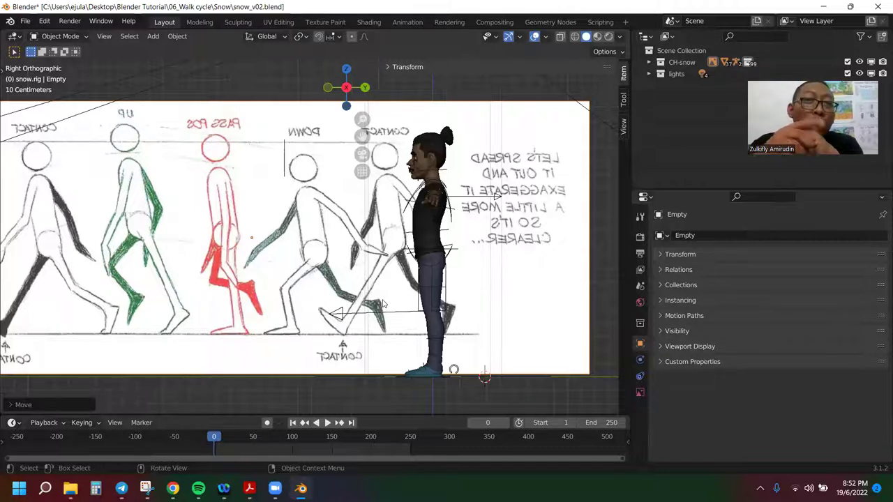
pyautogui.scroll(1, 453, 289)
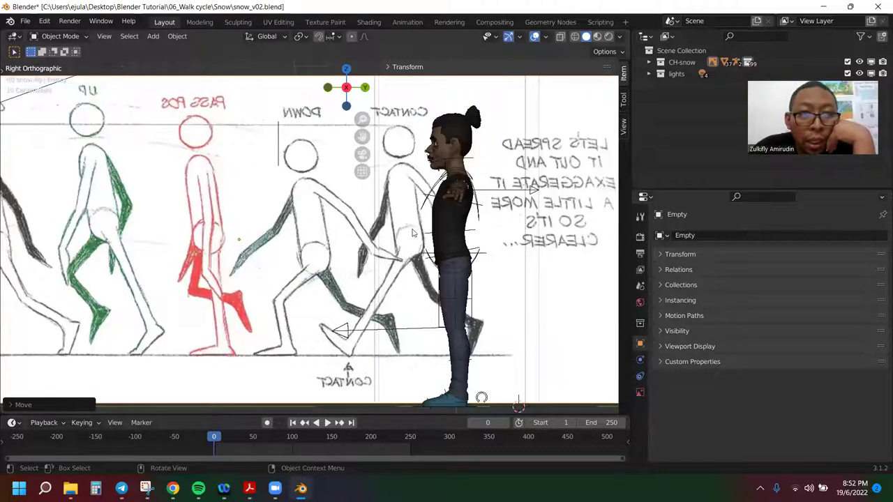
pyautogui.scroll(-1, 444, 247)
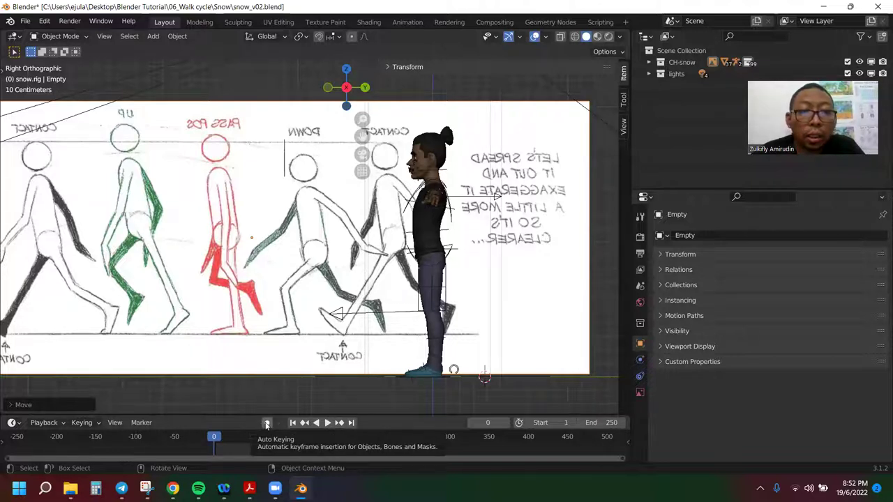
# - Turn on Auto Keying, select the character rig and switch it to Pose Mode
pyautogui.click(265, 423)
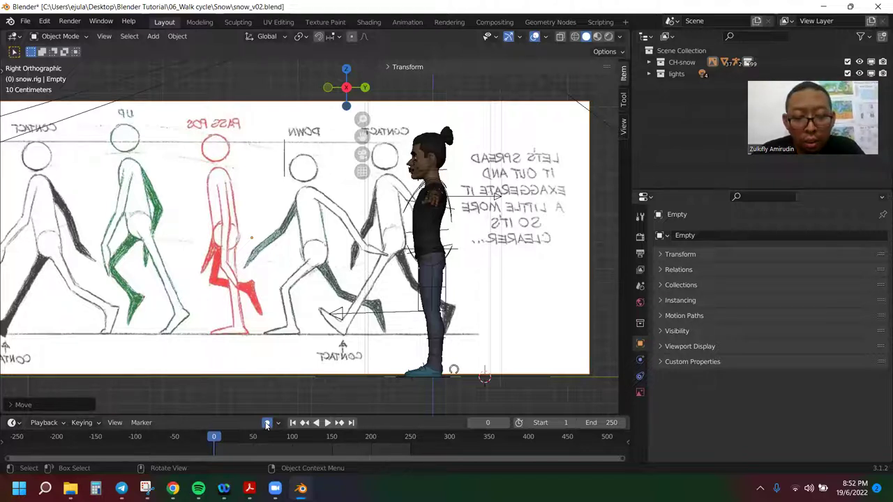
pyautogui.press('i')
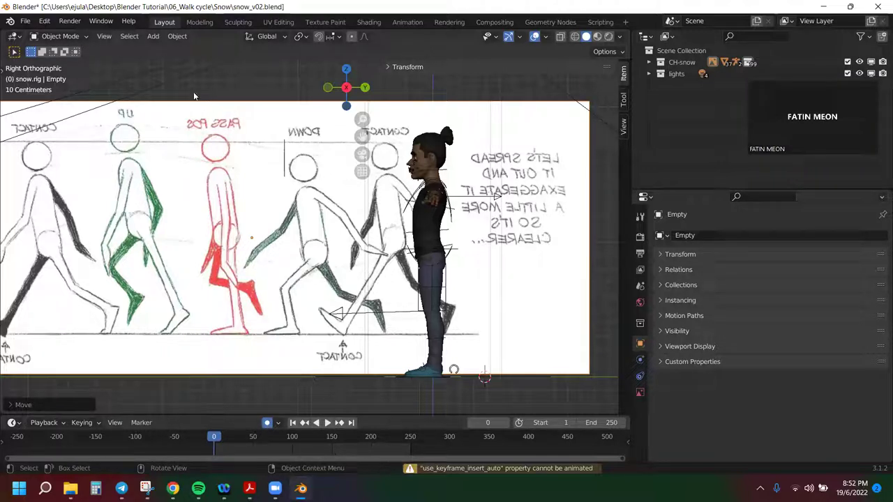
pyautogui.click(69, 37)
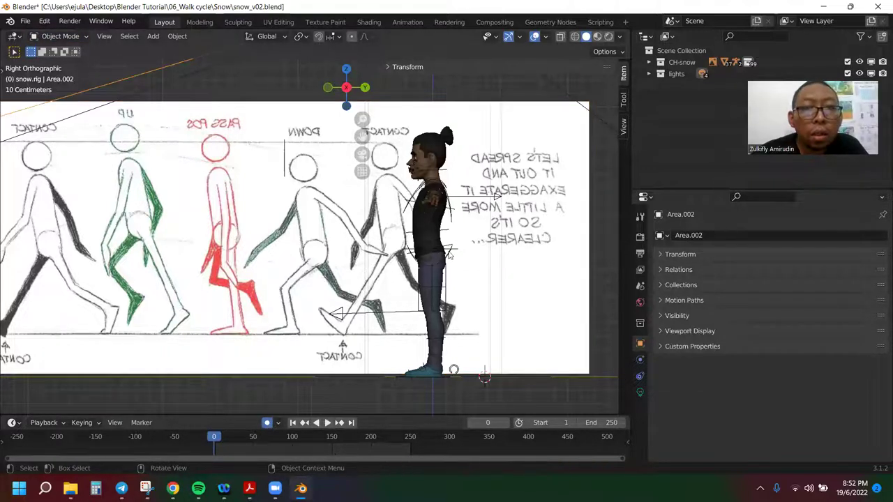
pyautogui.click(450, 253)
pyautogui.click(62, 36)
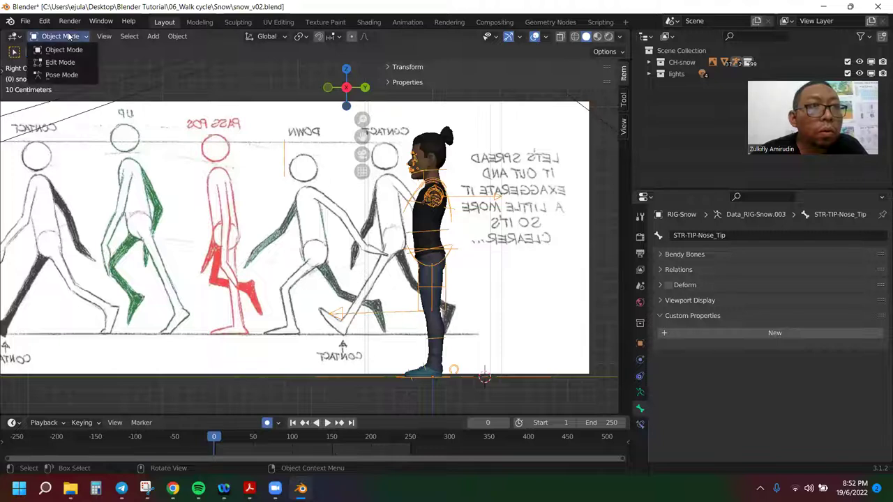
pyautogui.click(67, 75)
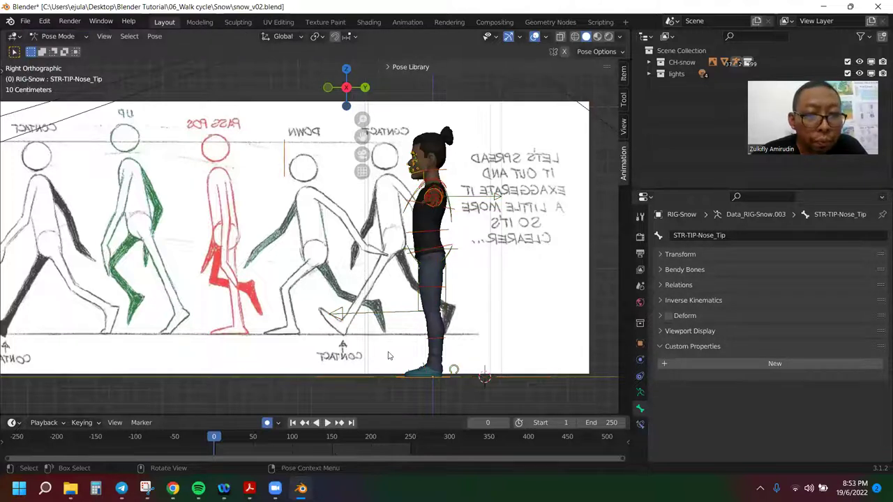
# - Insert a Visual Location keyframe for the rig at frame 0, then return to the side view
pyautogui.press('i')
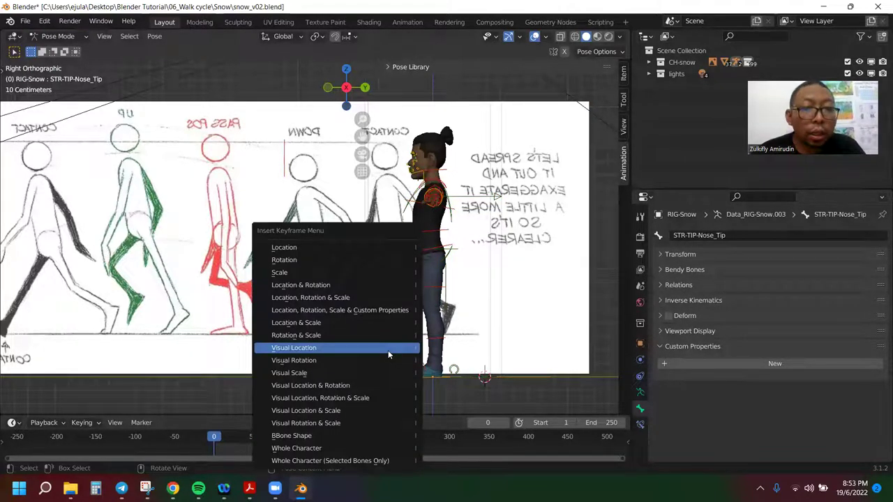
pyautogui.click(388, 350)
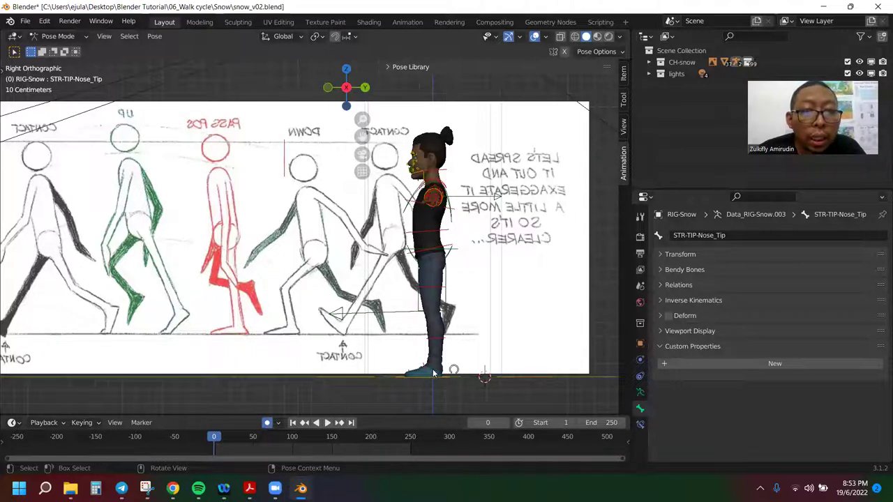
pyautogui.moveTo(438, 381)
pyautogui.mouseDown(button='middle')
pyautogui.moveTo(478, 392)
pyautogui.moveTo(423, 319)
pyautogui.mouseUp(button='middle')
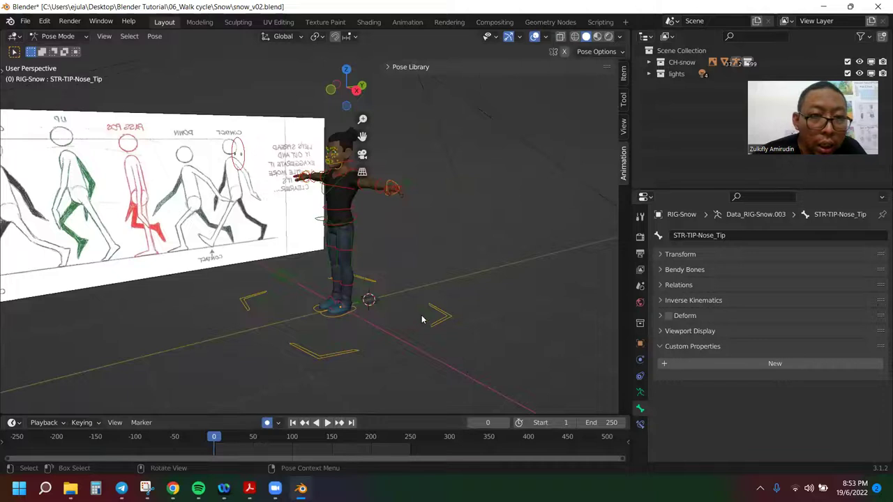
pyautogui.scroll(3, 415, 321)
pyautogui.press('KP_3')
pyautogui.scroll(2, 405, 310)
pyautogui.scroll(3, 405, 310)
pyautogui.scroll(-2, 405, 306)
pyautogui.scroll(-2, 419, 293)
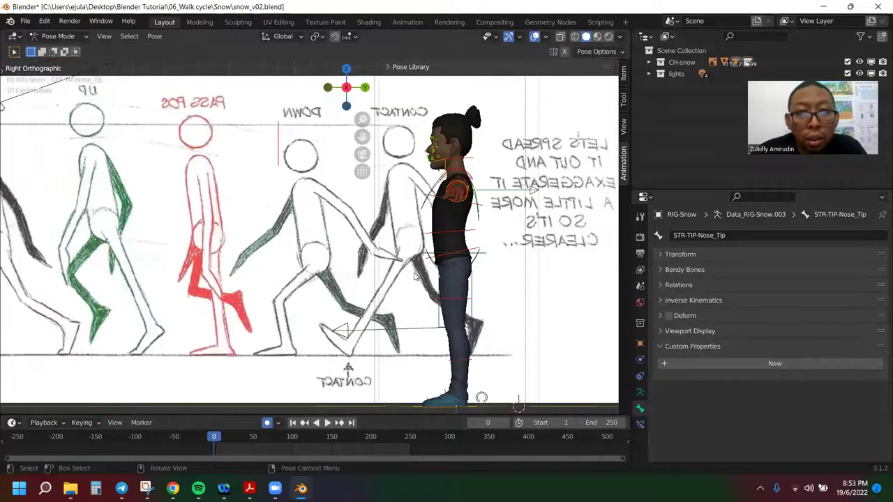
pyautogui.scroll(1, 488, 272)
pyautogui.click(508, 255)
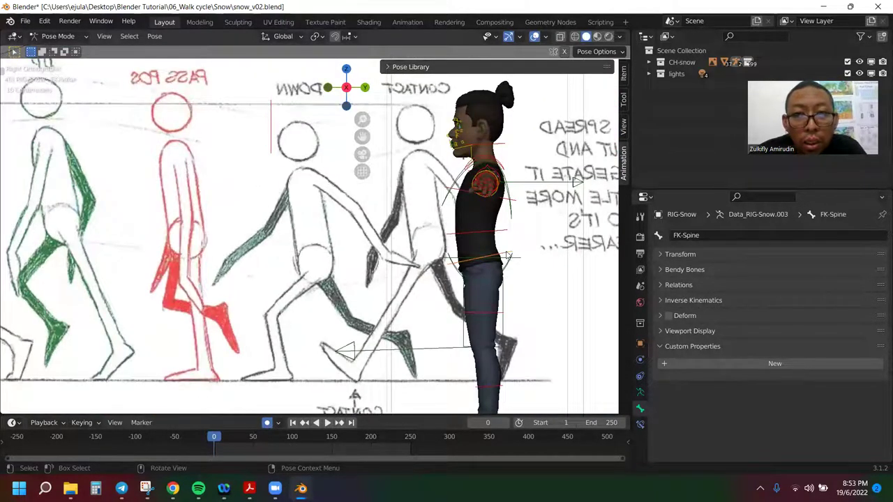
pyautogui.press('g')
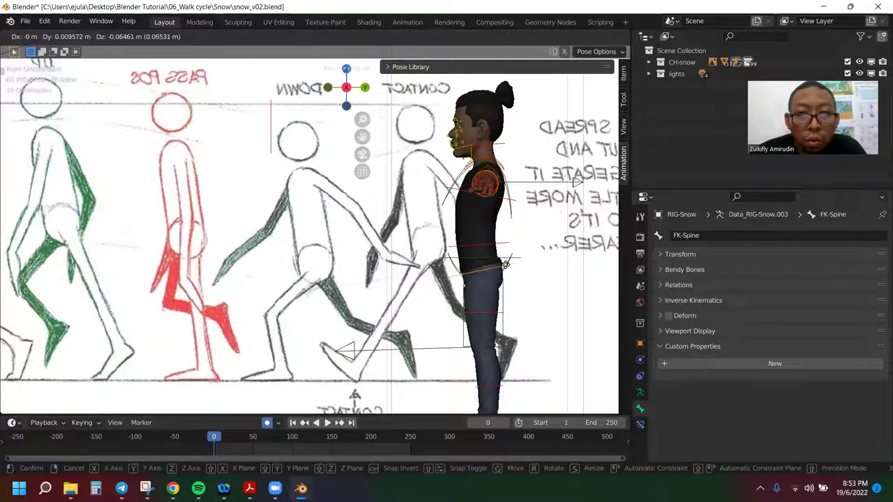
pyautogui.rightClick(505, 264)
pyautogui.click(513, 260)
pyautogui.moveTo(514, 261)
pyautogui.mouseDown(button='middle')
pyautogui.moveTo(534, 275)
pyautogui.moveTo(104, 239)
pyautogui.mouseUp(button='middle')
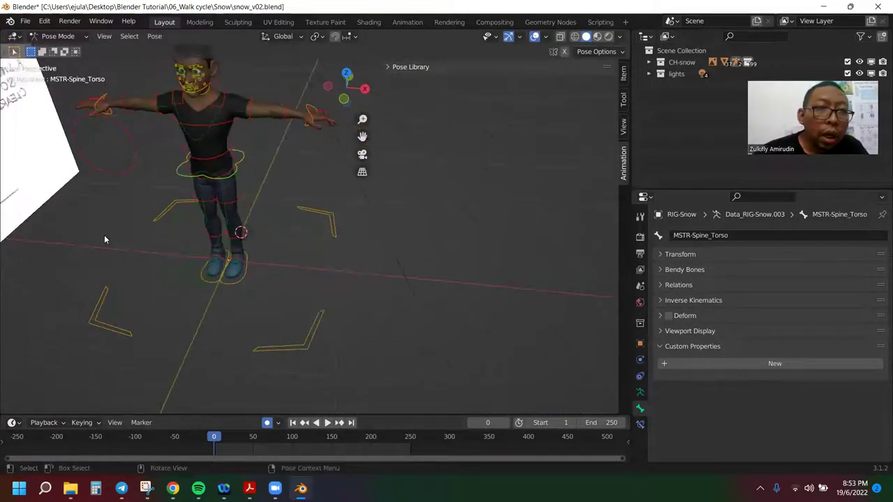
pyautogui.moveTo(165, 227)
pyautogui.mouseDown(button='middle')
pyautogui.moveTo(245, 213)
pyautogui.moveTo(363, 163)
pyautogui.moveTo(319, 206)
pyautogui.mouseUp(button='middle')
pyautogui.scroll(4, 320, 207)
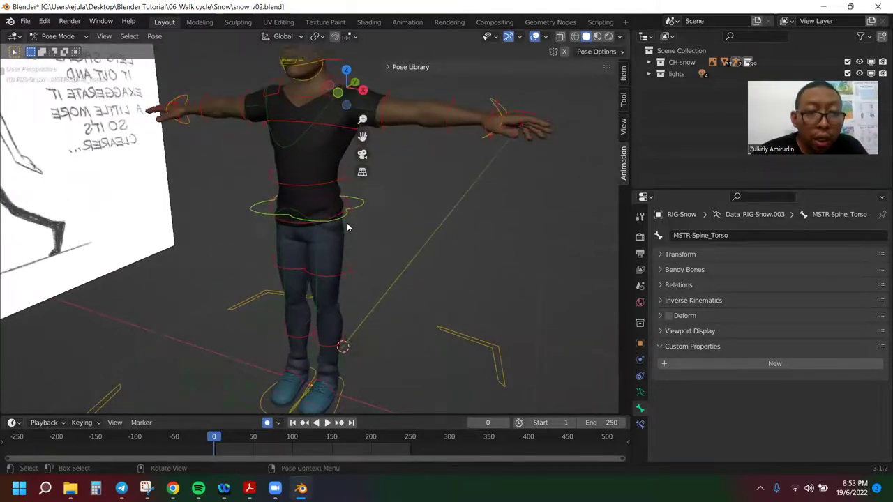
pyautogui.press('g')
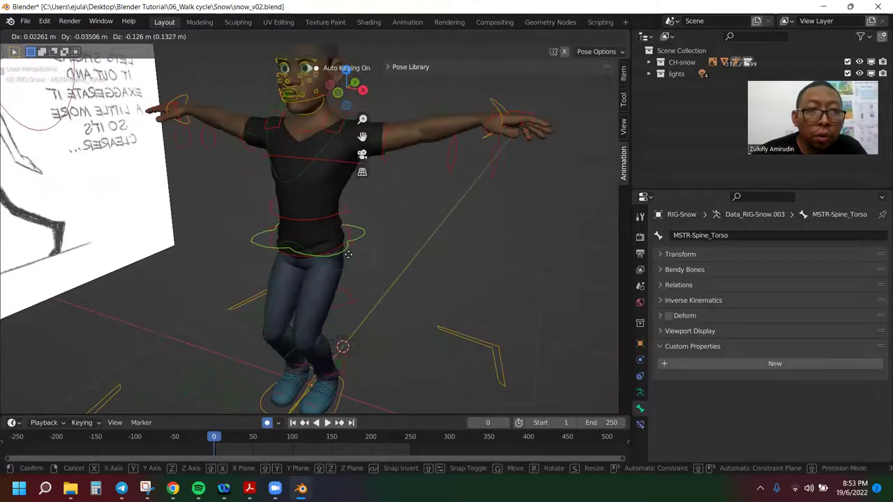
pyautogui.press('Escape')
pyautogui.click(347, 202)
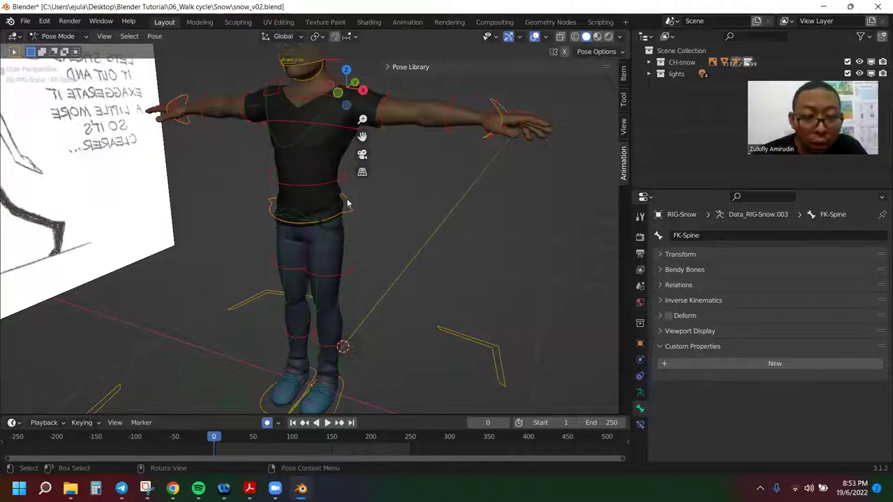
pyautogui.press('g')
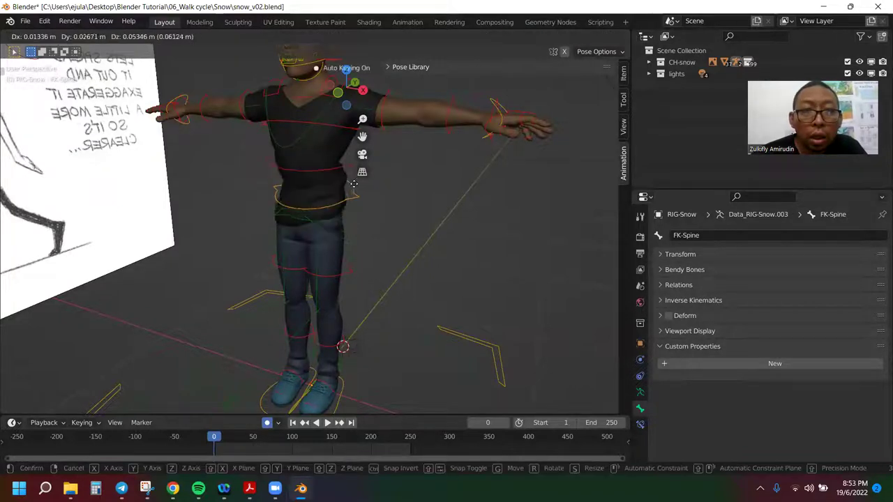
pyautogui.press('Escape')
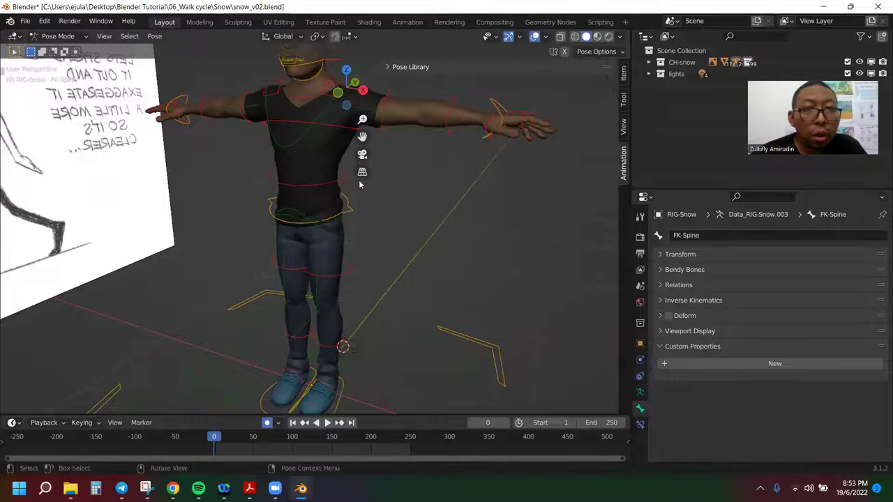
pyautogui.click(342, 183)
pyautogui.press('g')
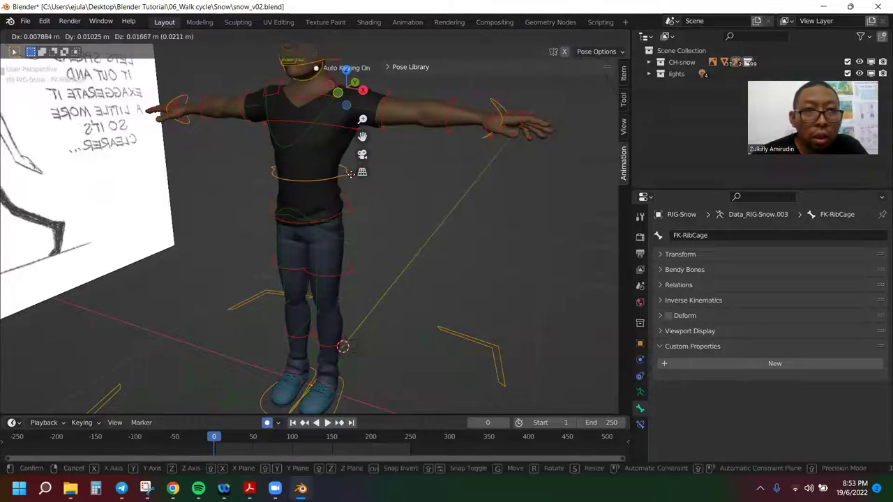
pyautogui.press('Escape')
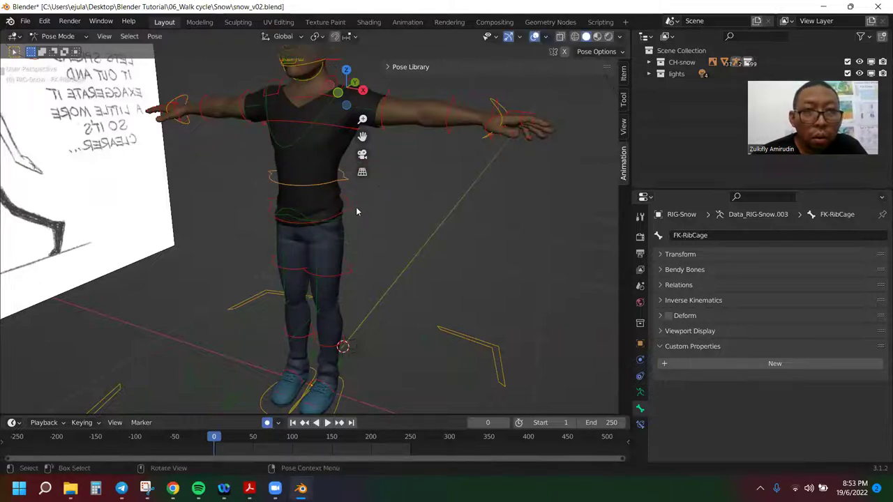
pyautogui.click(324, 230)
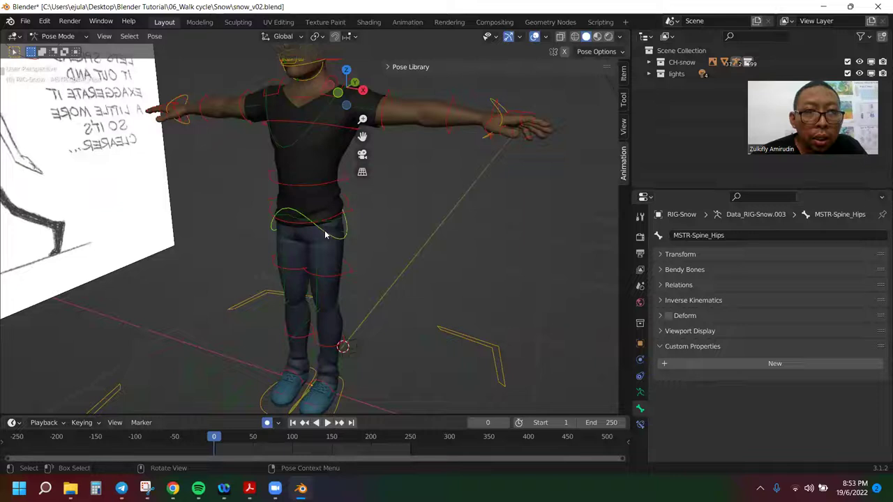
pyautogui.press('g')
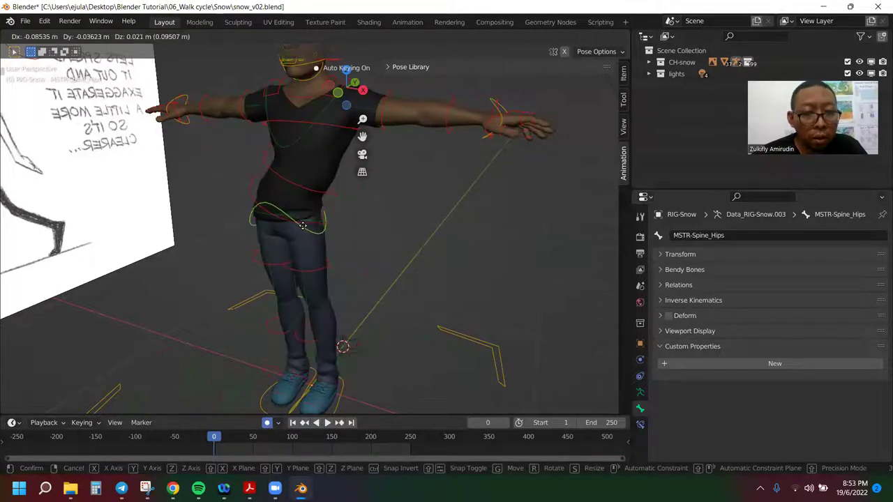
pyautogui.press('Escape')
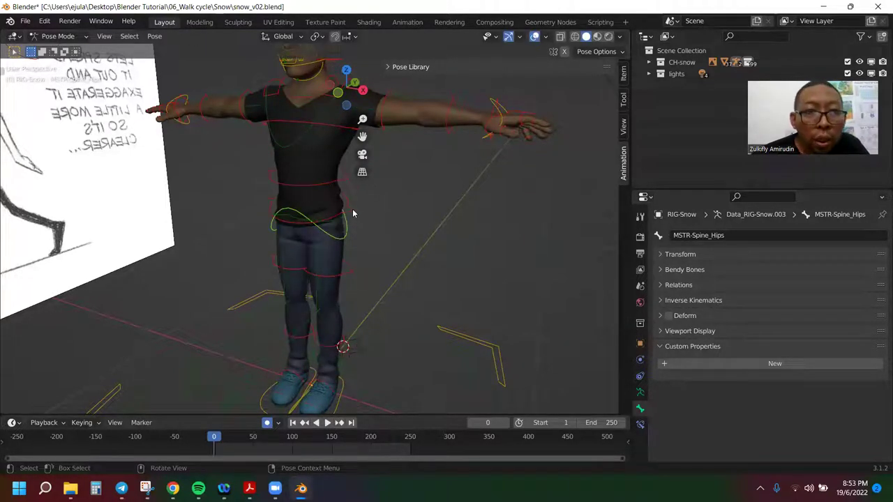
pyautogui.click(360, 206)
pyautogui.moveTo(364, 207)
pyautogui.mouseDown(button='middle')
pyautogui.moveTo(335, 222)
pyautogui.moveTo(156, 215)
pyautogui.mouseUp(button='middle')
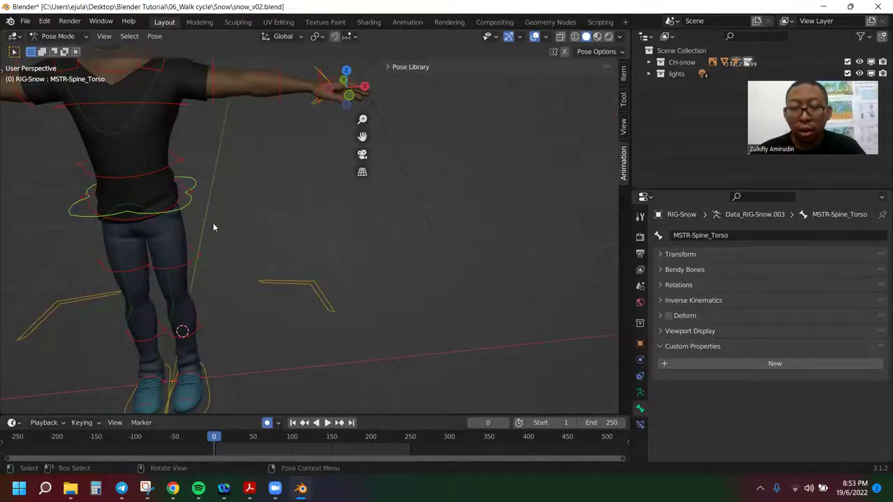
# - In Right Ortho view, lower the MSTR-Spine_Torso control slightly along Z
pyautogui.press('KP_3')
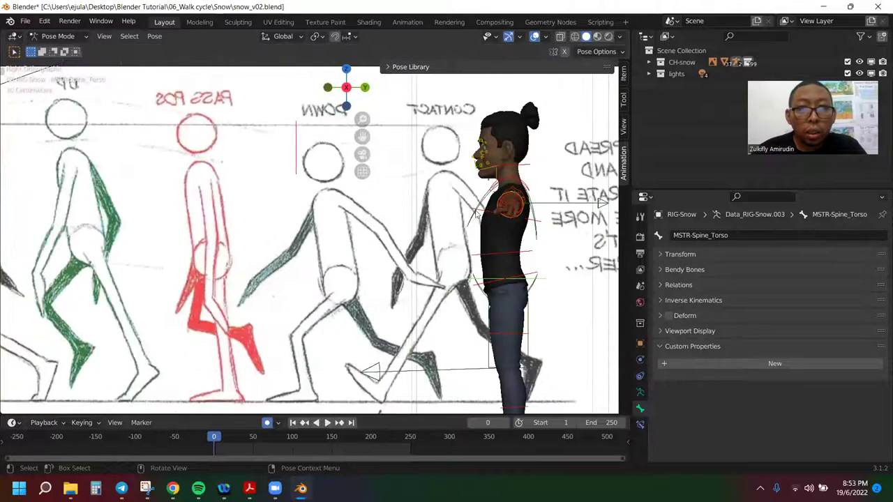
pyautogui.moveTo(362, 137); pyautogui.dragTo(361, 139)
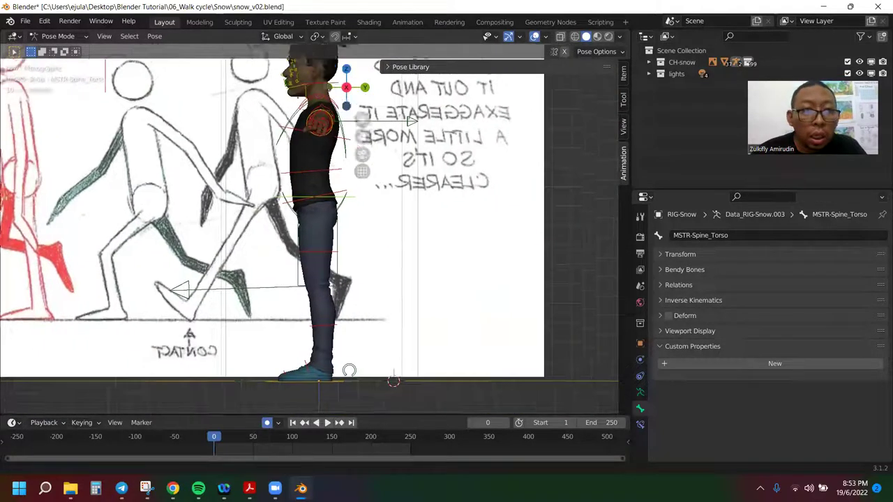
pyautogui.press('g')
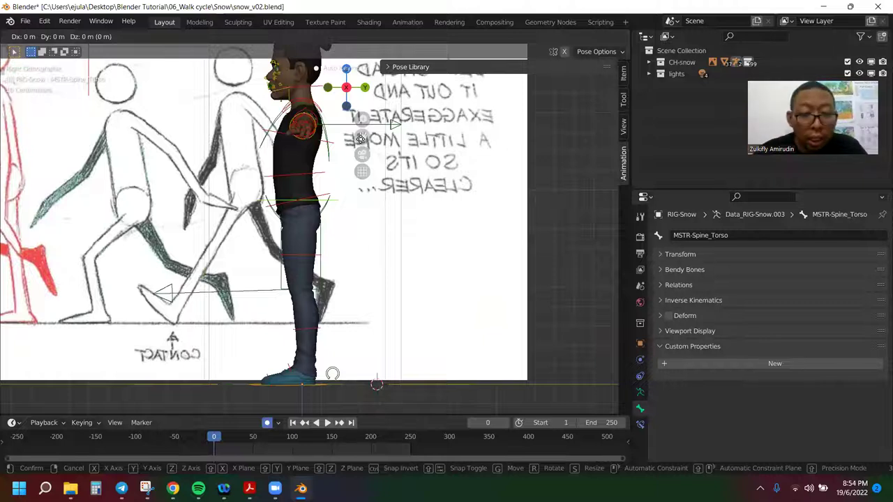
pyautogui.press('z')
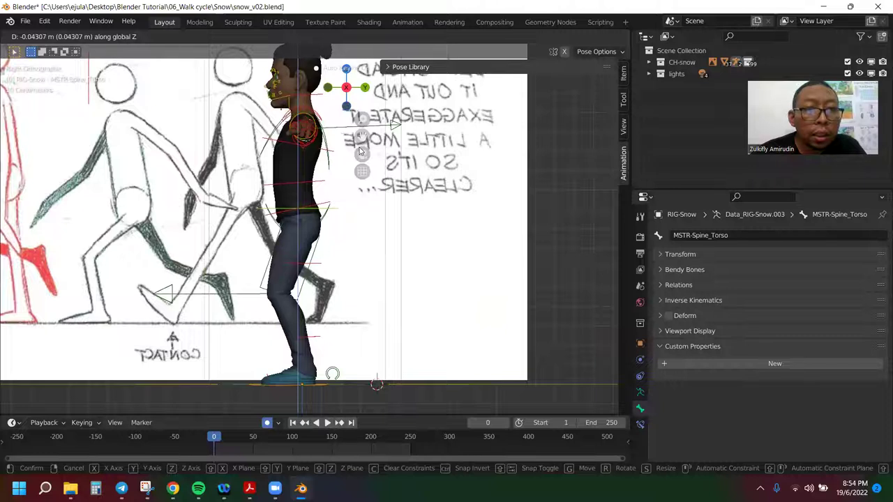
pyautogui.click(369, 276)
# - Move the IK-MSTR-Foot.L control along global Y into the stride position
pyautogui.moveTo(303, 383)
pyautogui.mouseDown(button='middle')
pyautogui.moveTo(369, 395)
pyautogui.moveTo(275, 379)
pyautogui.mouseUp(button='middle')
pyautogui.click(239, 372)
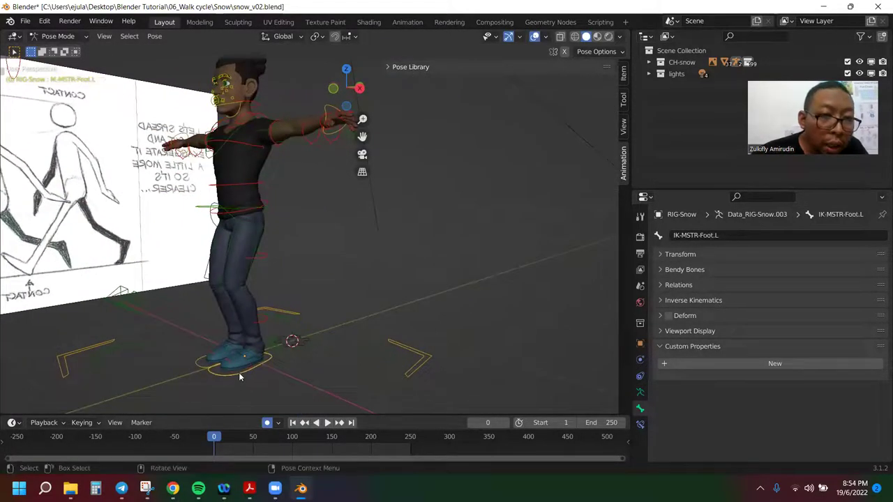
pyautogui.moveTo(321, 356); pyautogui.dragTo(277, 353, button='middle')
pyautogui.press('KP_3')
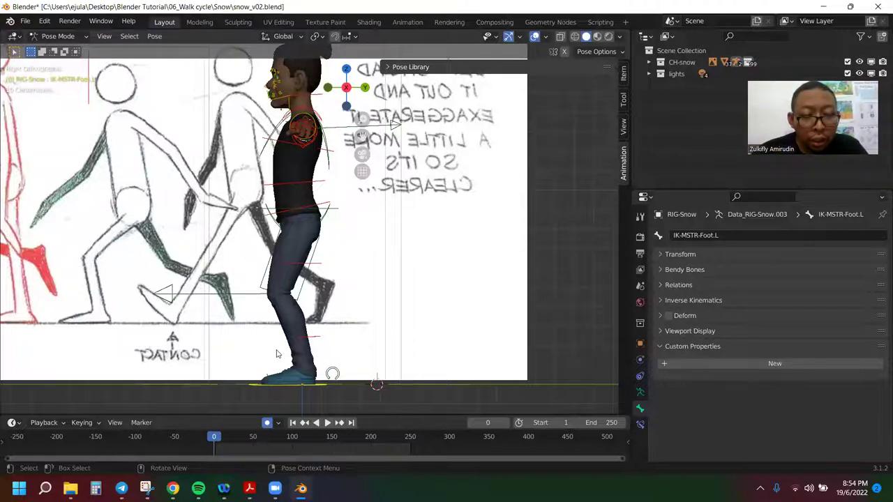
pyautogui.press('g')
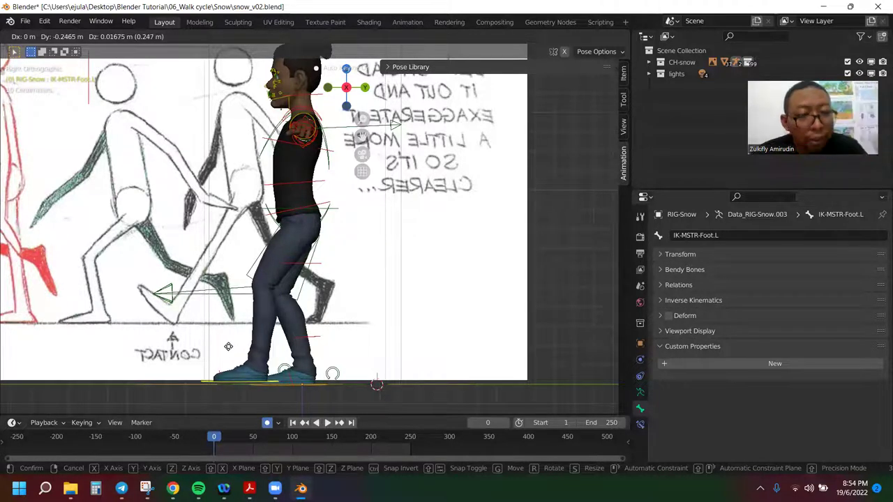
pyautogui.press('Escape')
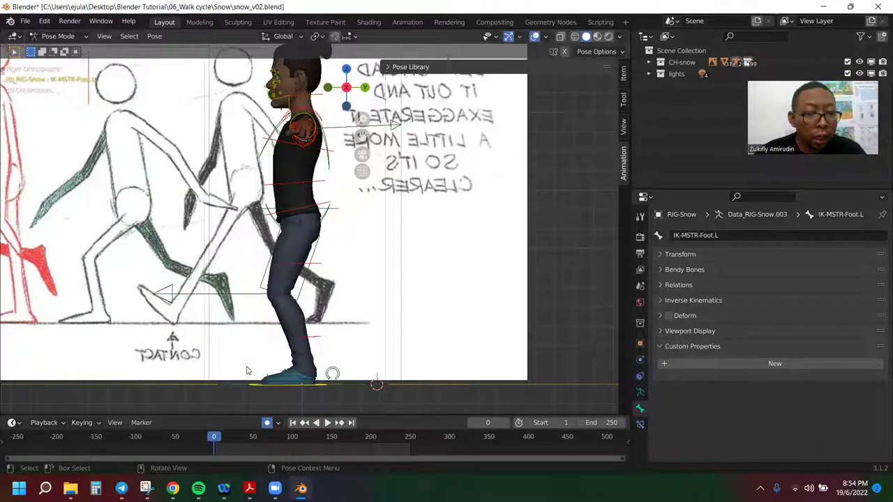
pyautogui.press('g')
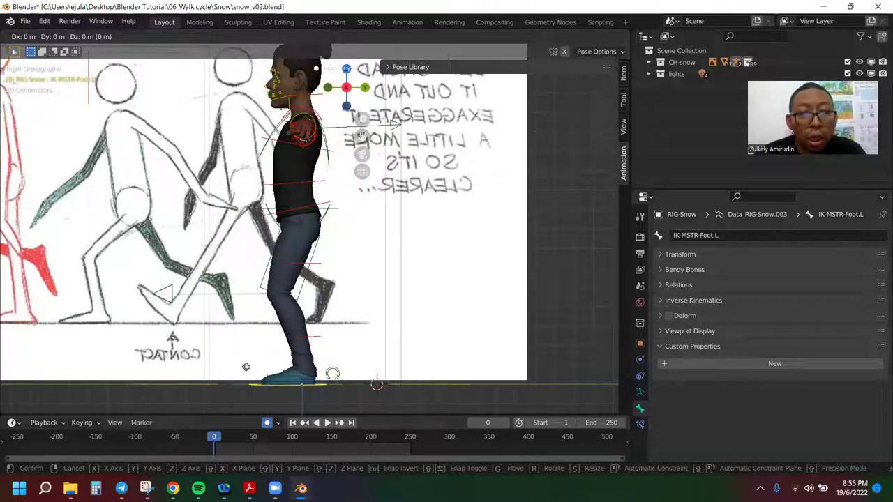
pyautogui.press('y')
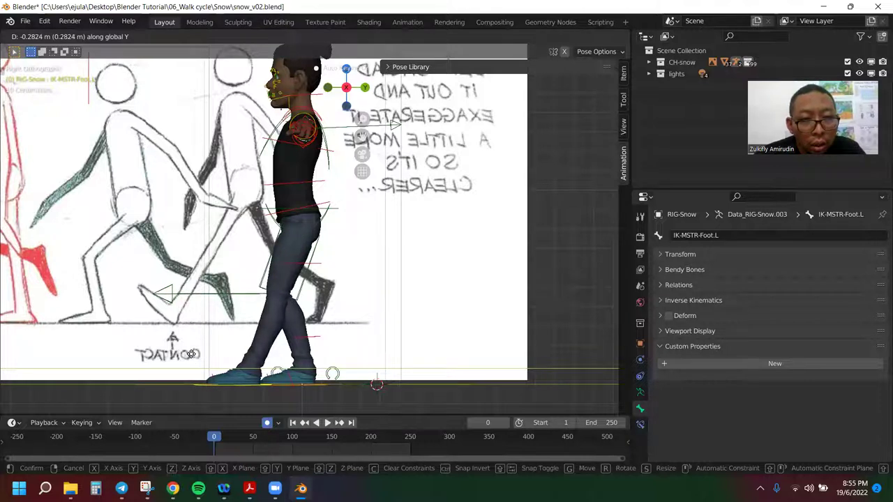
pyautogui.click(194, 355)
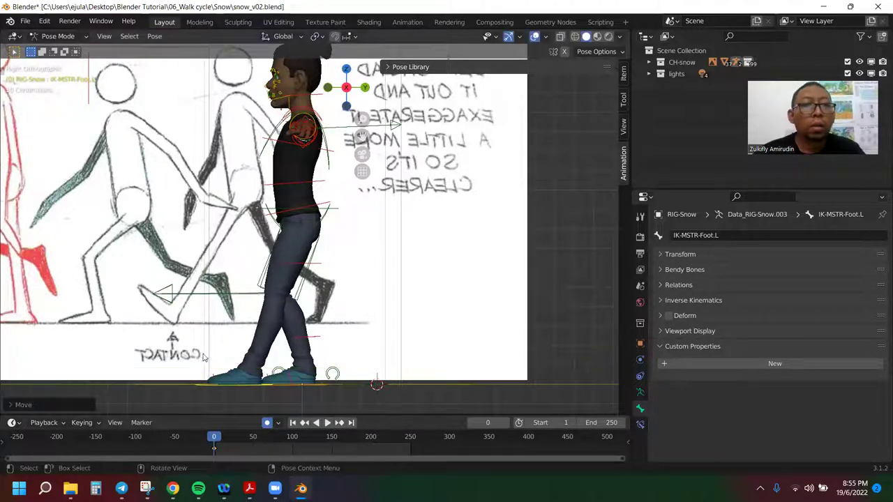
# - Move the IK-MSTR-Foot.R control 0.2675 m along Y to widen the stride
pyautogui.click(318, 386)
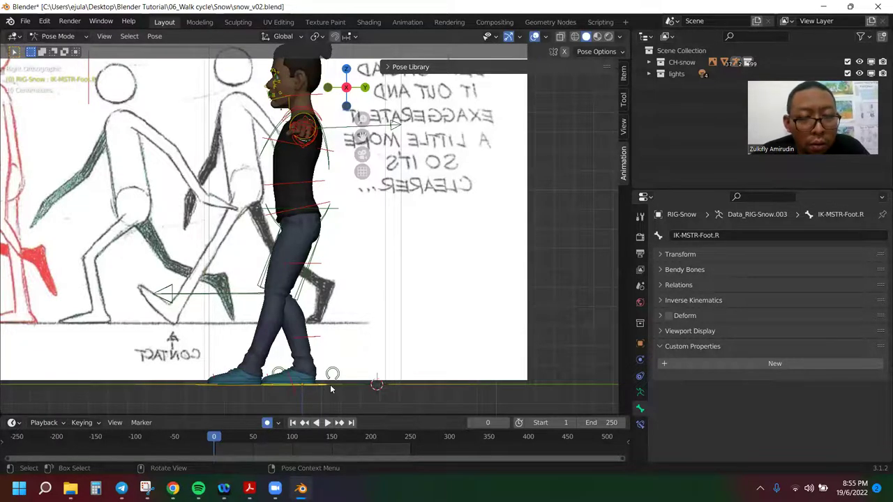
pyautogui.moveTo(330, 384); pyautogui.dragTo(305, 122, button='middle')
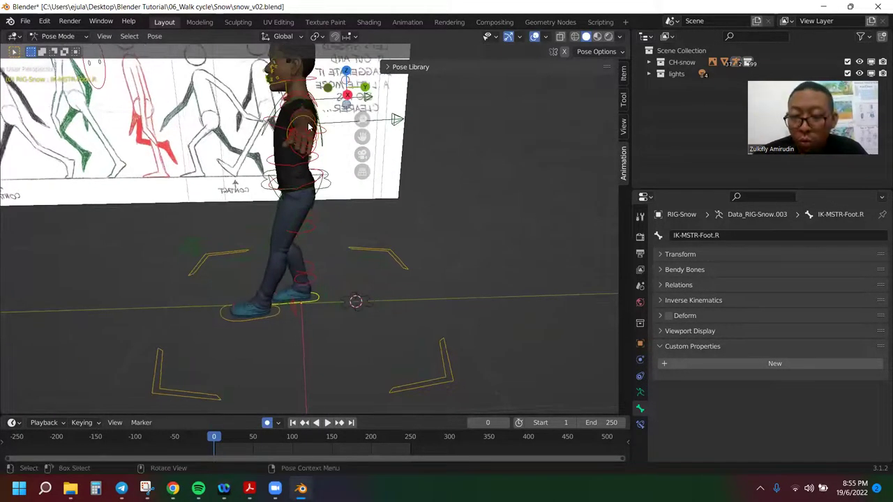
pyautogui.press('KP_3')
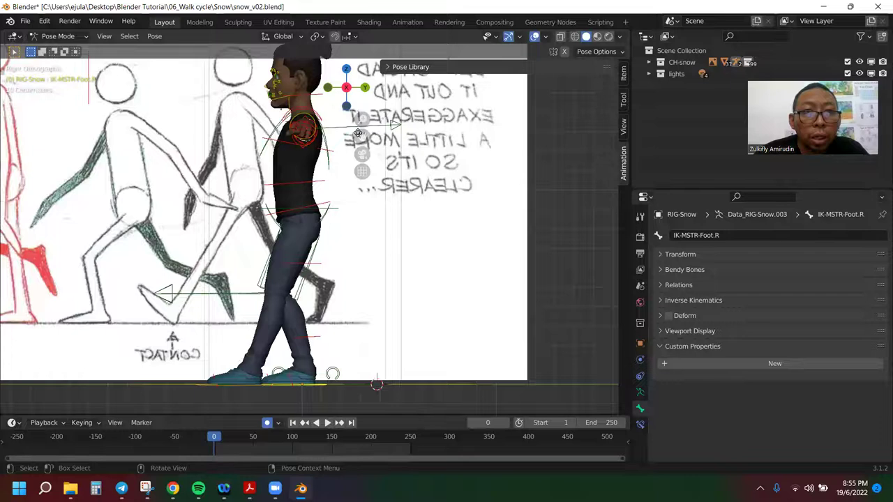
pyautogui.moveTo(361, 136); pyautogui.dragTo(337, 288)
pyautogui.scroll(2, 337, 288)
pyautogui.press('g')
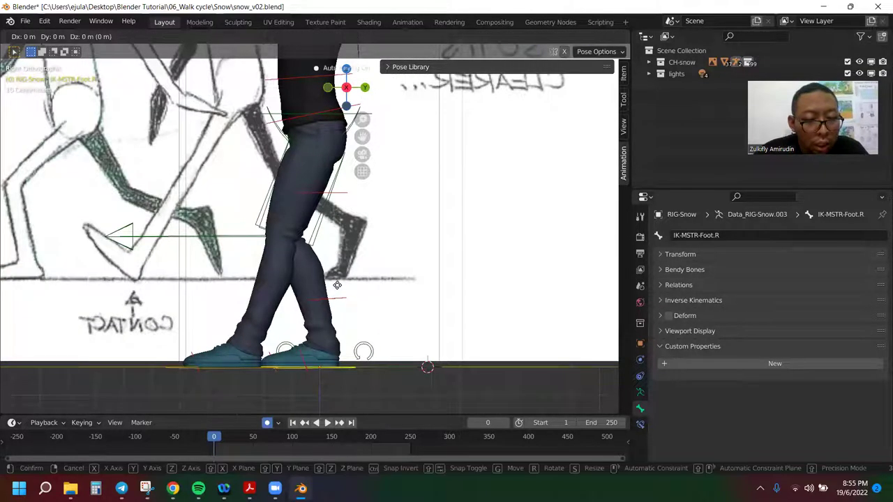
pyautogui.press('y')
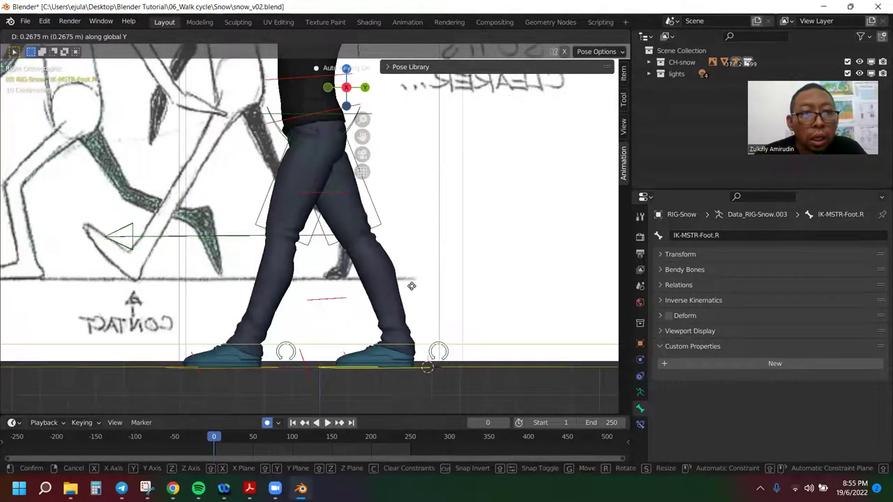
pyautogui.click(412, 290)
# - Play back the animation to preview the contact pose
pyautogui.press('space')
pyautogui.press('Escape')
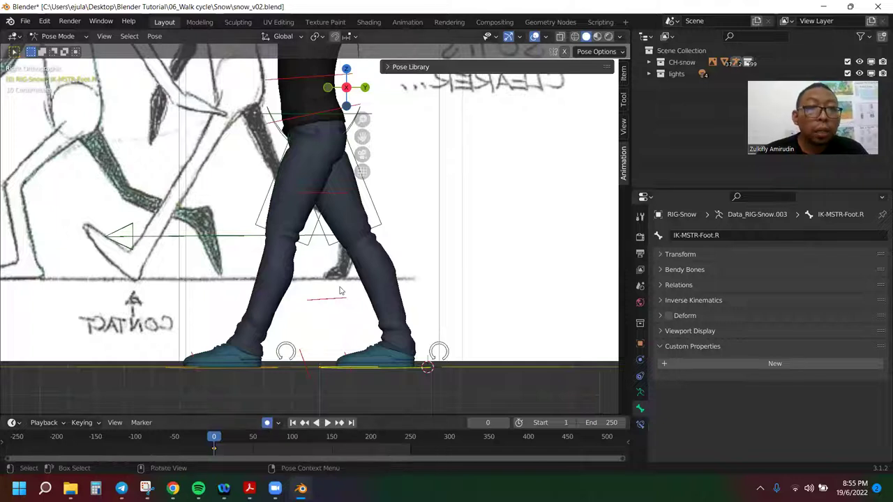
pyautogui.scroll(-2, 341, 291)
pyautogui.press('space')
# - Stop playback near frame 51 and move the right foot IK control −0.256 m along Y, keying it
pyautogui.click(253, 438)
pyautogui.press('space')
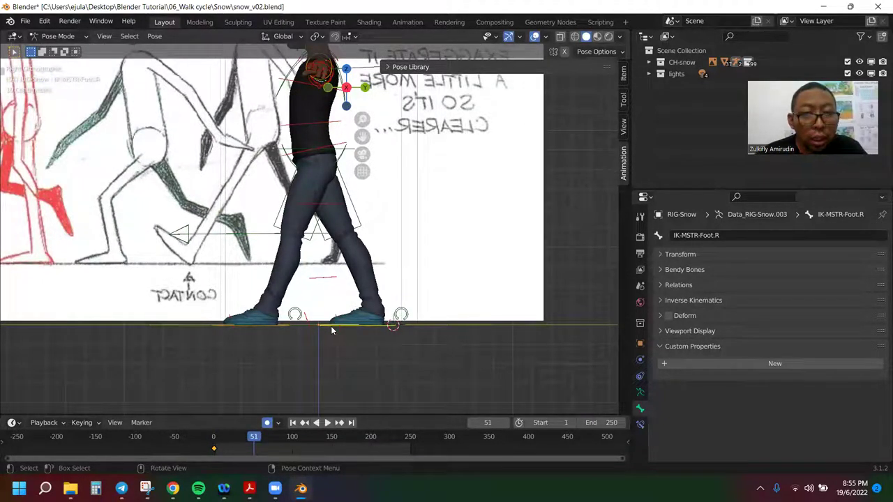
pyautogui.press('g')
pyautogui.press('y')
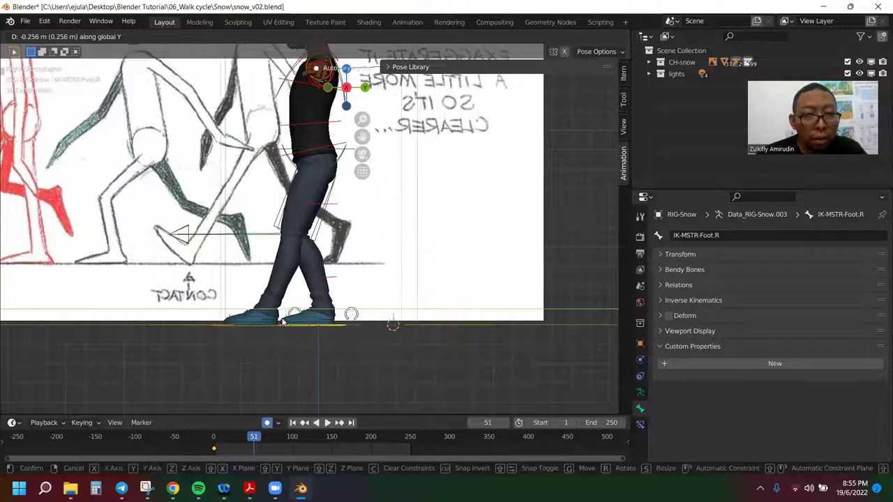
pyautogui.click(283, 321)
# - Replay to check the new key at frame 51, then return the playhead to frame 0
pyautogui.press('space')
pyautogui.click(254, 440)
pyautogui.press('space')
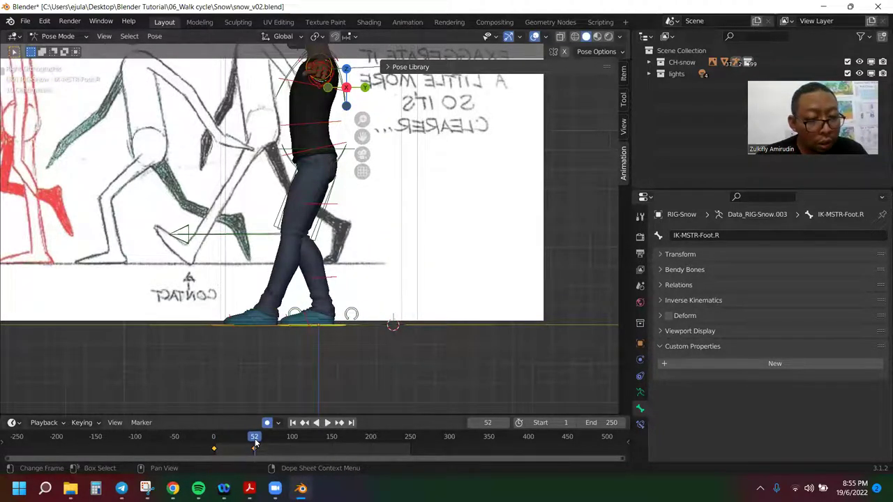
pyautogui.press('Left')
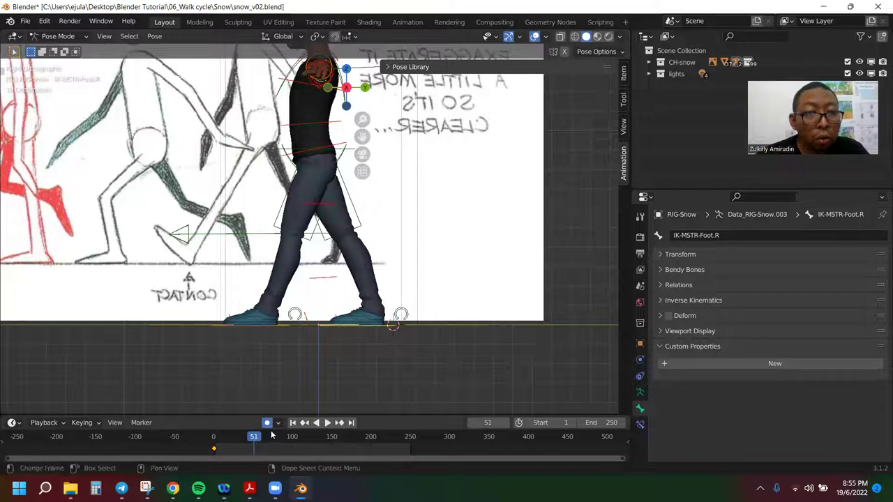
pyautogui.click(214, 441)
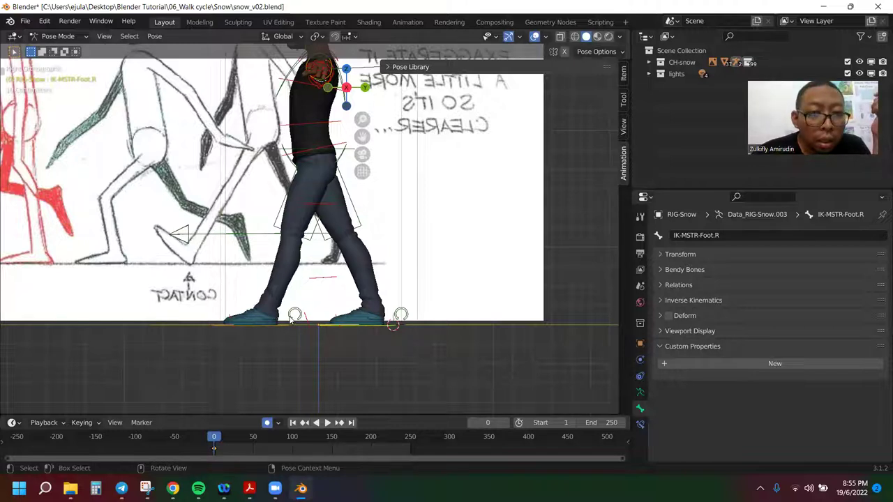
# - In side view, tilt the ROLL-Foot.L control to angle the left foot
pyautogui.click(293, 318)
pyautogui.scroll(3, 279, 320)
pyautogui.moveTo(277, 325); pyautogui.dragTo(278, 339, button='middle')
pyautogui.scroll(1, 278, 339)
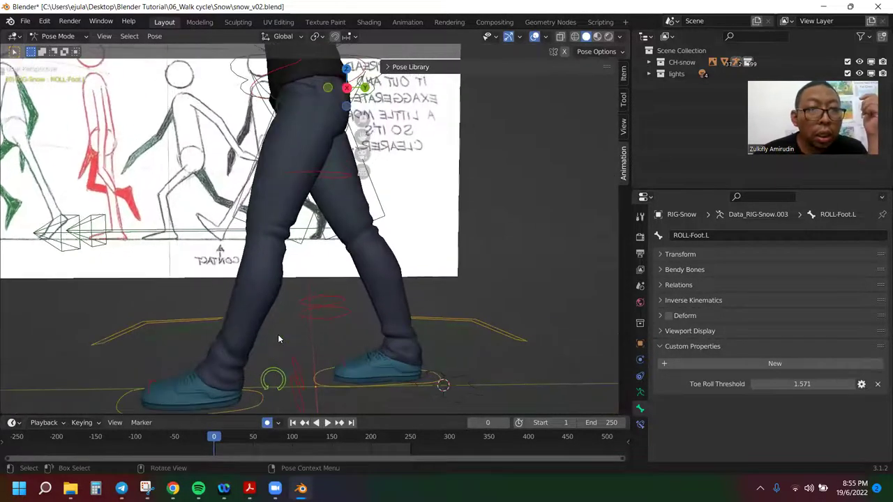
pyautogui.scroll(-1, 277, 334)
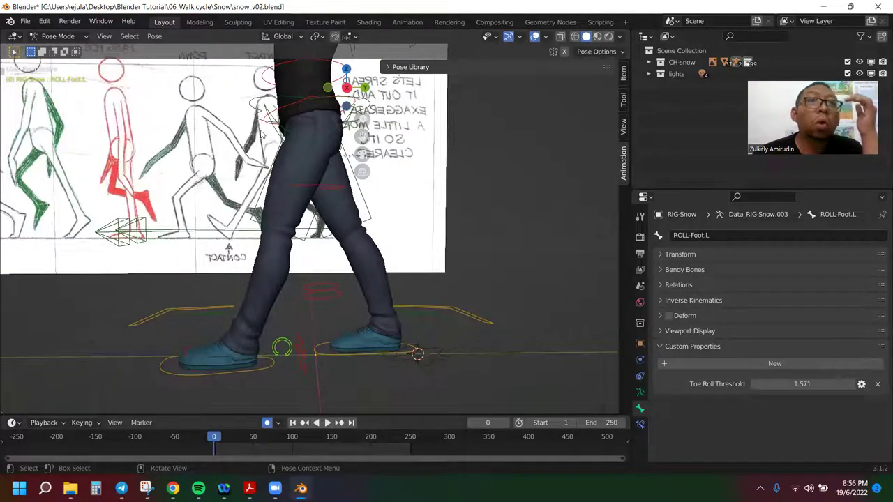
pyautogui.press('KP_3')
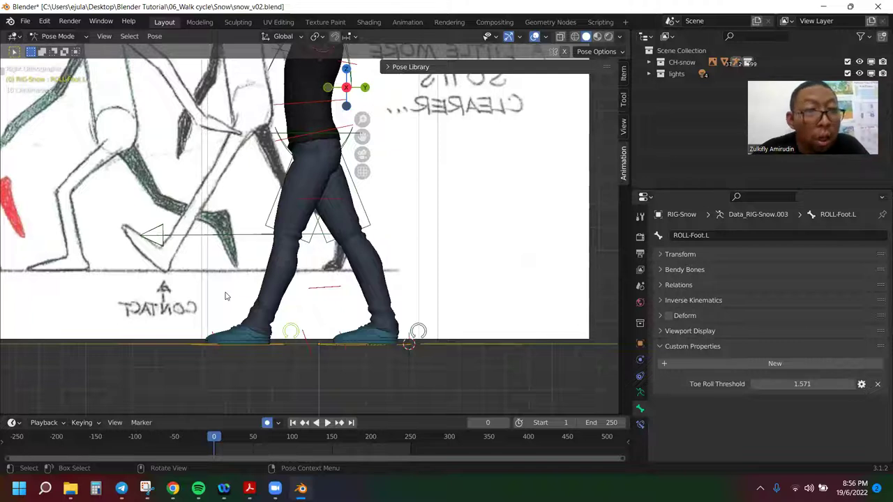
pyautogui.press('r')
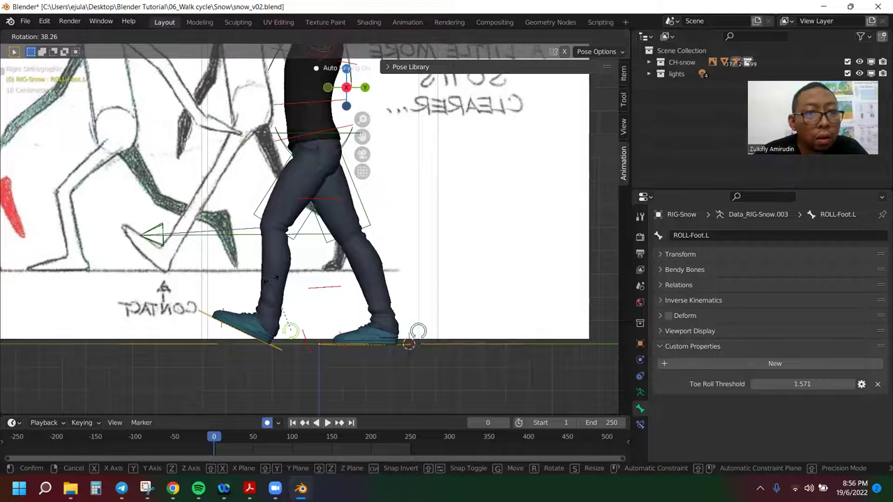
pyautogui.click(272, 284)
# - Roll the right foot onto its toe, then rotate and raise the IK-MSTR-Foot.R control
pyautogui.click(415, 335)
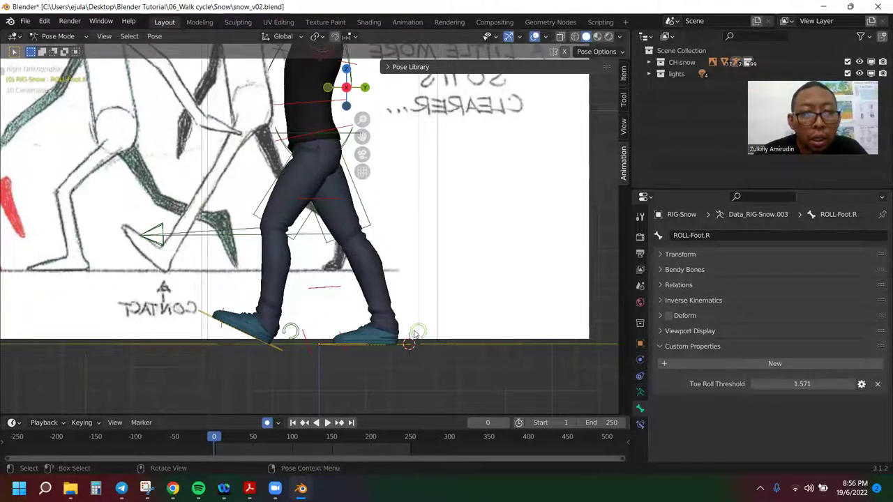
pyautogui.press('r')
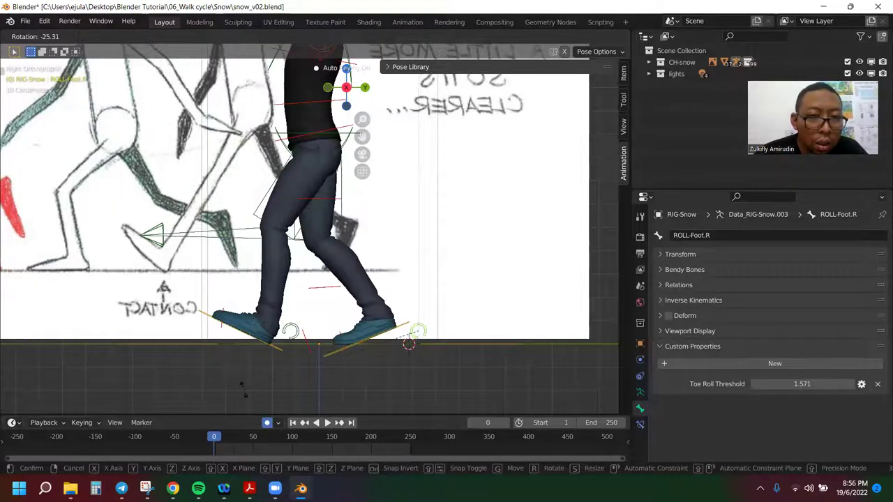
pyautogui.click(358, 394)
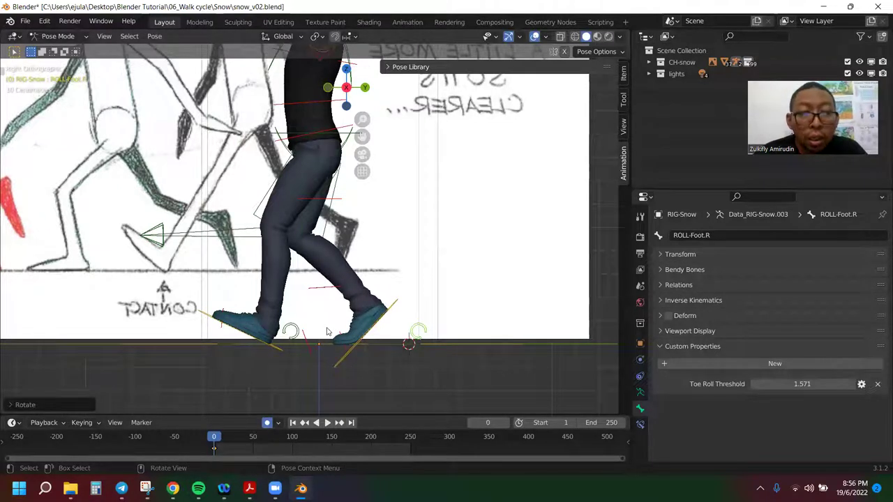
pyautogui.click(351, 352)
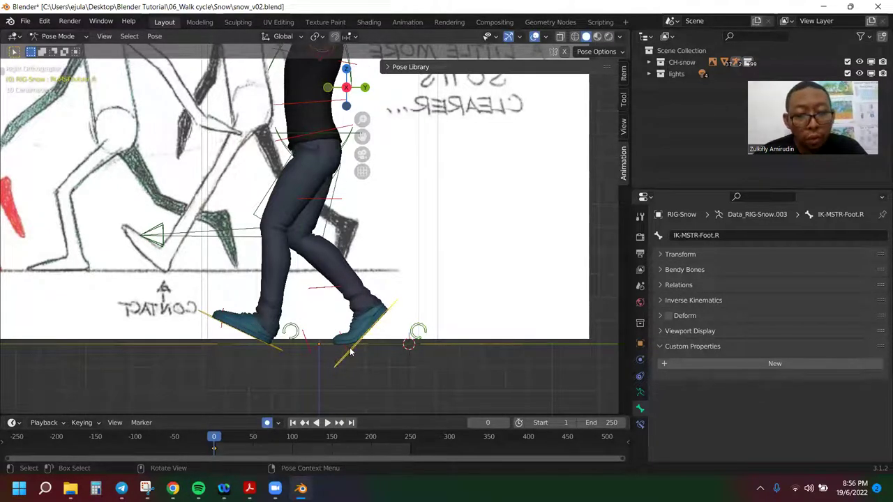
pyautogui.press('r')
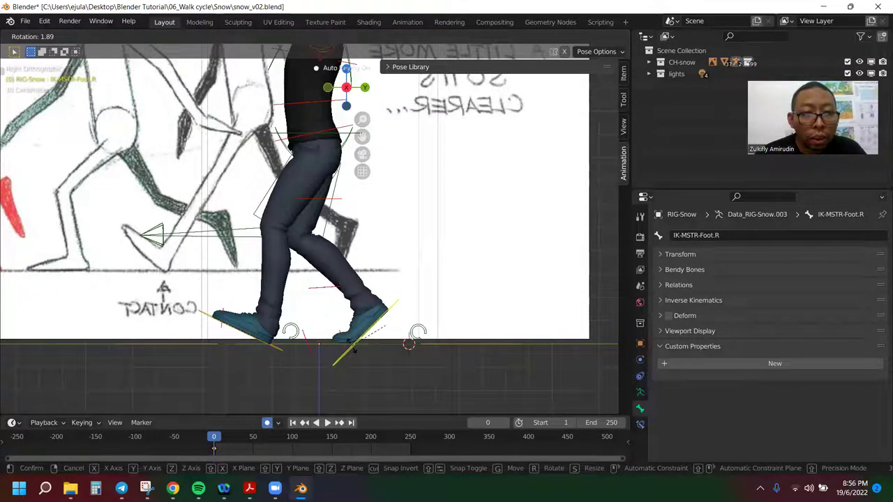
pyautogui.click(353, 351)
pyautogui.press('g')
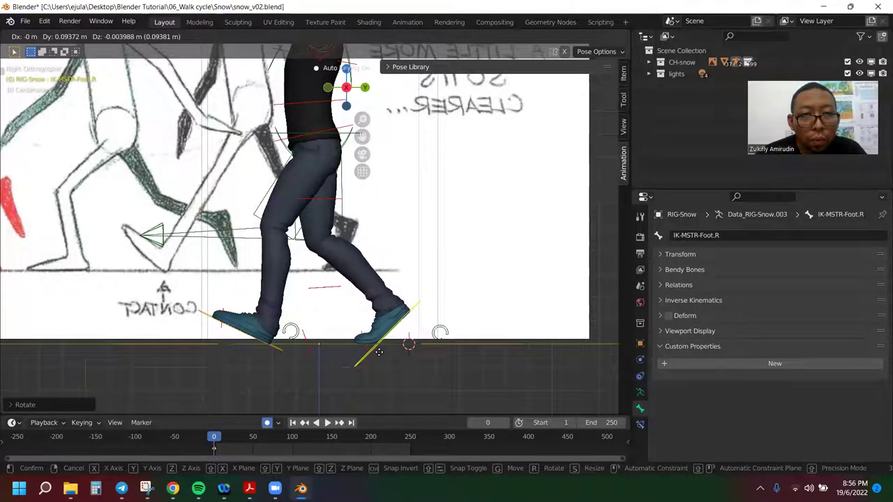
pyautogui.click(378, 352)
# - Move the IK-MSTR-Foot.L control further back along the ground line
pyautogui.click(277, 347)
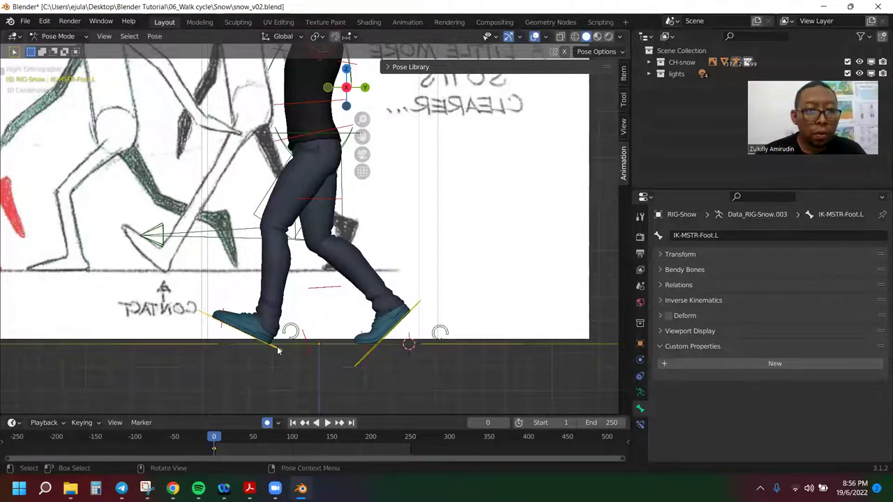
pyautogui.press('g')
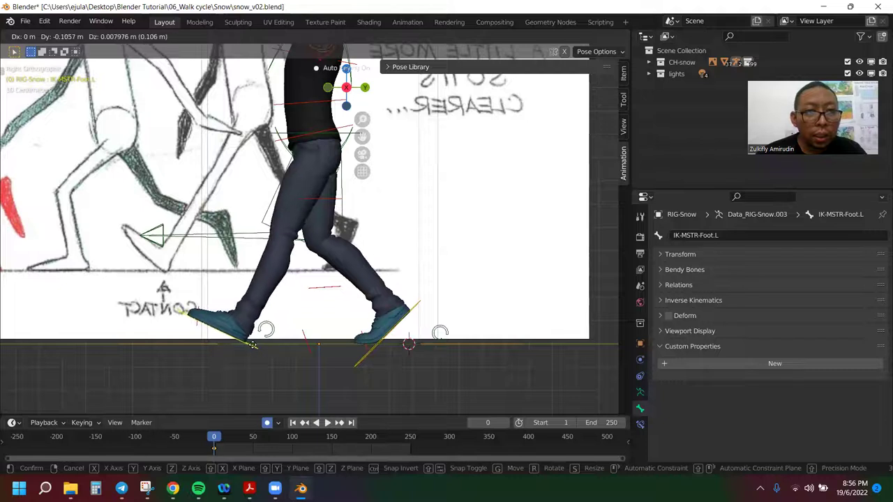
pyautogui.click(255, 349)
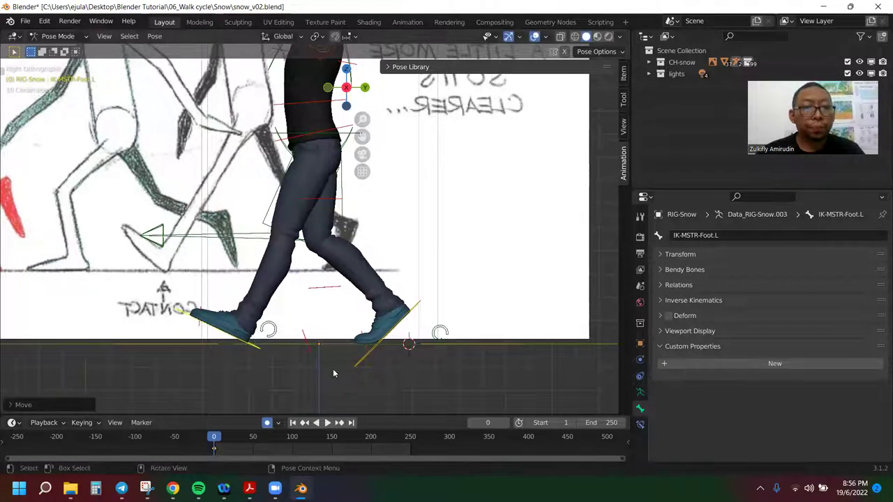
pyautogui.scroll(-2, 331, 261)
pyautogui.scroll(-1, 330, 232)
pyautogui.scroll(1, 332, 228)
pyautogui.scroll(-1, 329, 232)
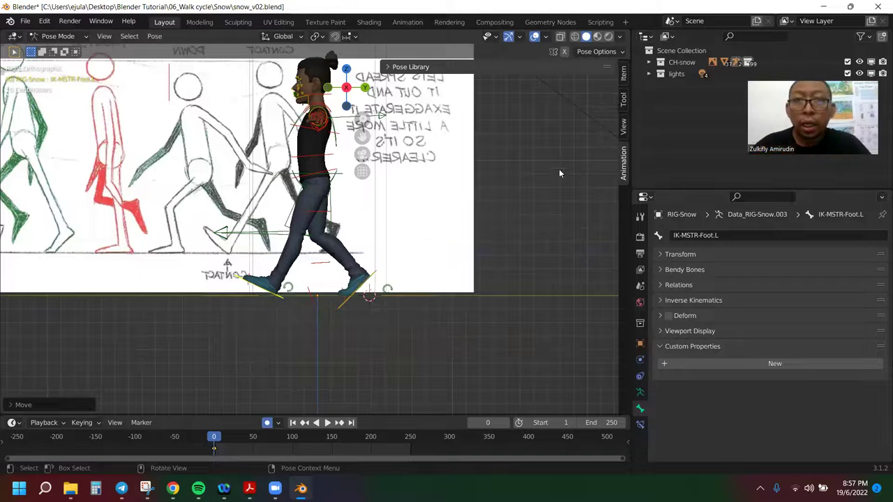
pyautogui.scroll(3, 309, 230)
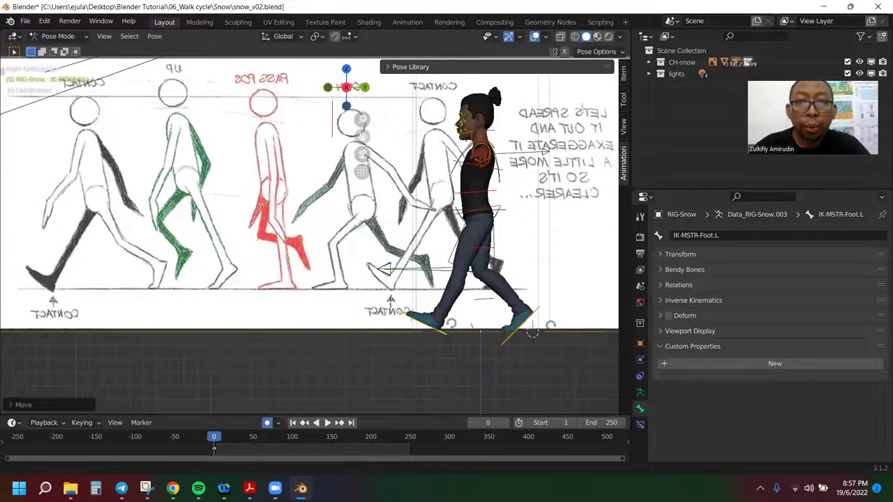
pyautogui.keyDown('shift'); pyautogui.moveTo(349, 209); pyautogui.dragTo(278, 209, button='middle'); pyautogui.keyUp('shift')
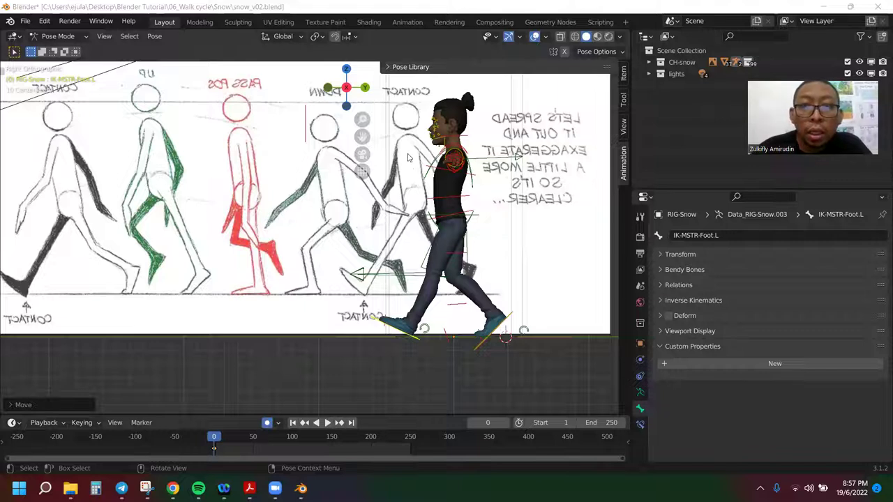
pyautogui.moveTo(362, 136); pyautogui.dragTo(126, 278)
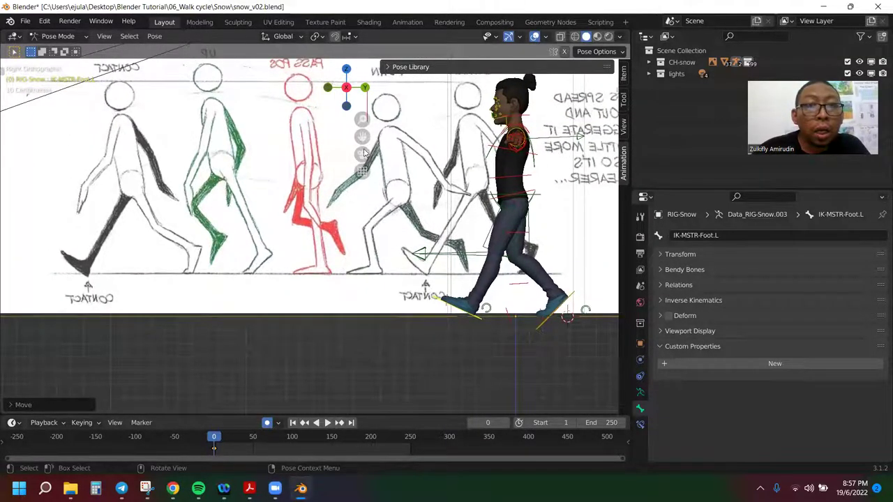
pyautogui.moveTo(362, 136)
pyautogui.mouseDown()
pyautogui.moveTo(209, 133)
pyautogui.moveTo(365, 165)
pyautogui.mouseUp()
pyautogui.scroll(2, 417, 250)
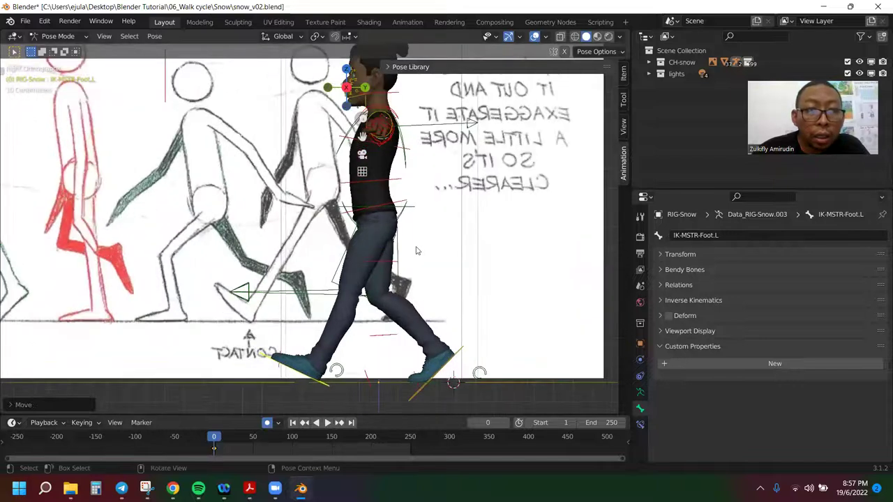
# - Select IK-MSTR-Foot.R and play and scrub the timeline to check the contact pose
pyautogui.click(456, 356)
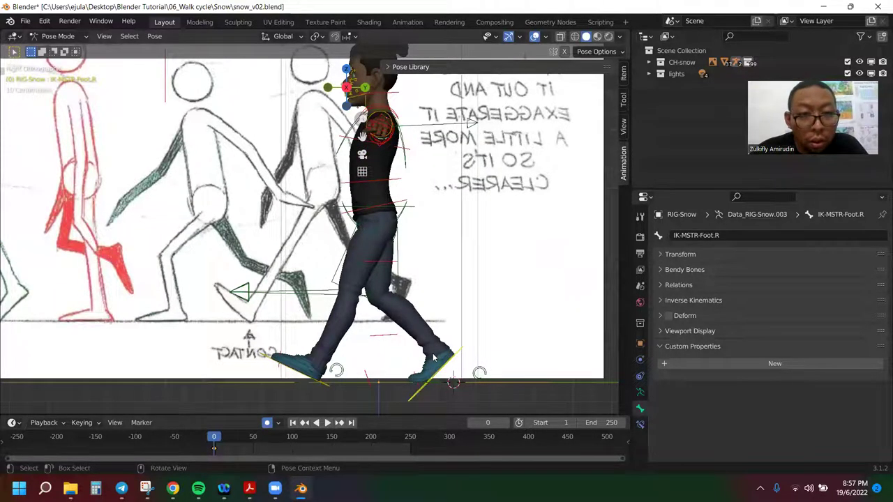
pyautogui.press('space')
pyautogui.moveTo(230, 436); pyautogui.dragTo(234, 437)
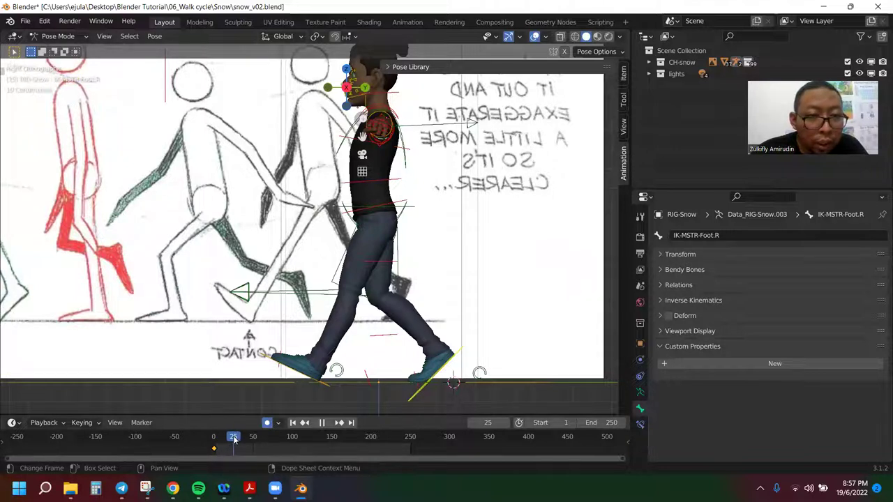
pyautogui.moveTo(234, 437); pyautogui.dragTo(214, 436)
pyautogui.scroll(-2, 261, 198)
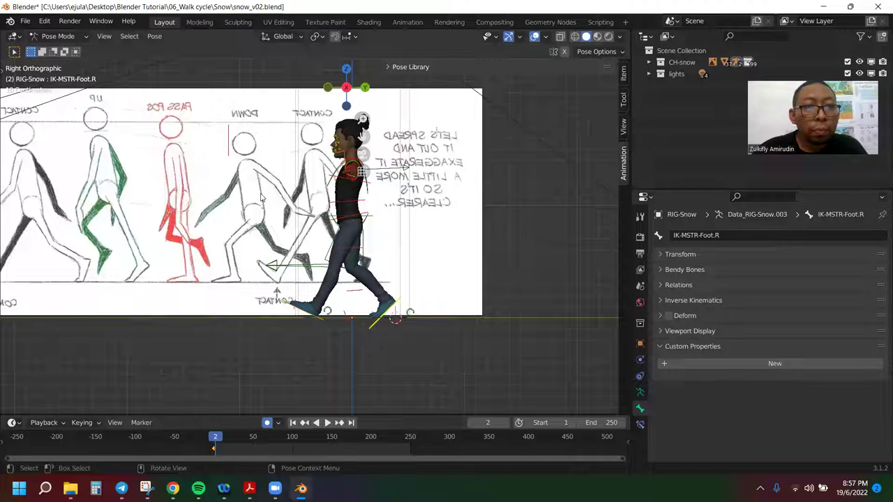
pyautogui.scroll(-1, 201, 200)
pyautogui.press('space')
pyautogui.moveTo(233, 437); pyautogui.dragTo(226, 462)
pyautogui.press('space')
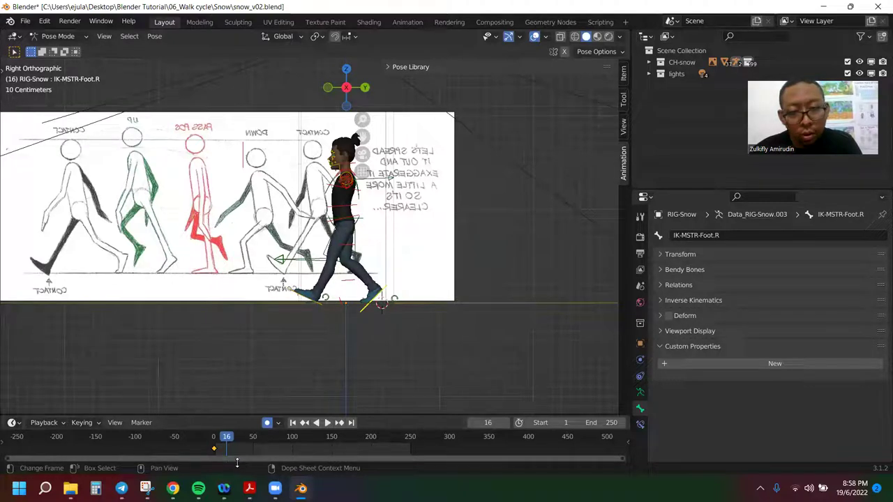
# - Set the current frame to 50
pyautogui.click(252, 437)
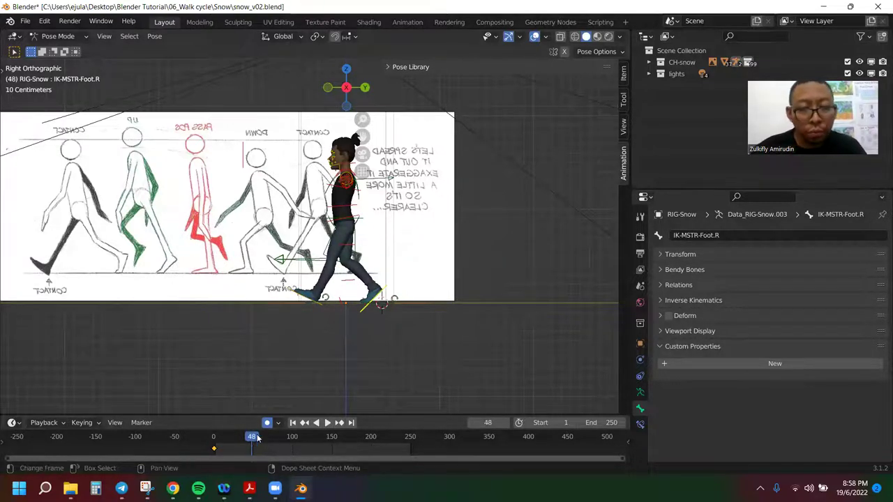
pyautogui.press('Right')
pyautogui.press('Right')
pyautogui.scroll(3, 414, 352)
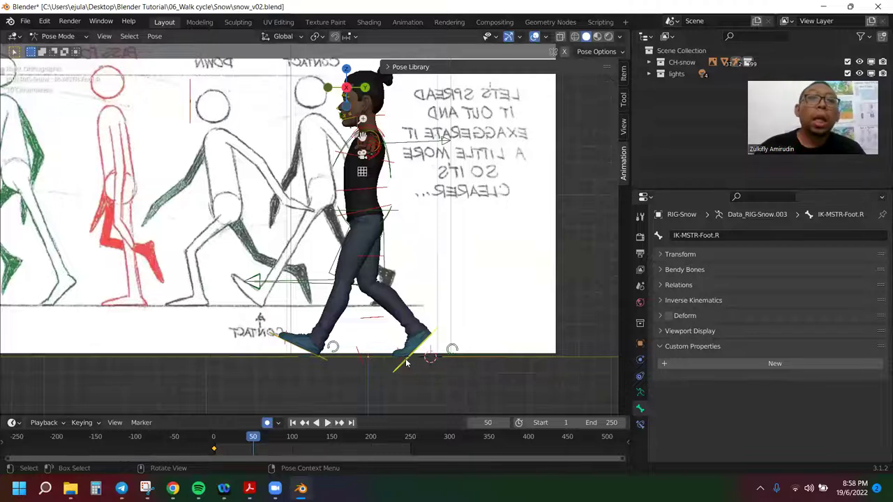
# - Rotate ROLL-Foot.R in two passes until the right foot lies flat
pyautogui.click(449, 353)
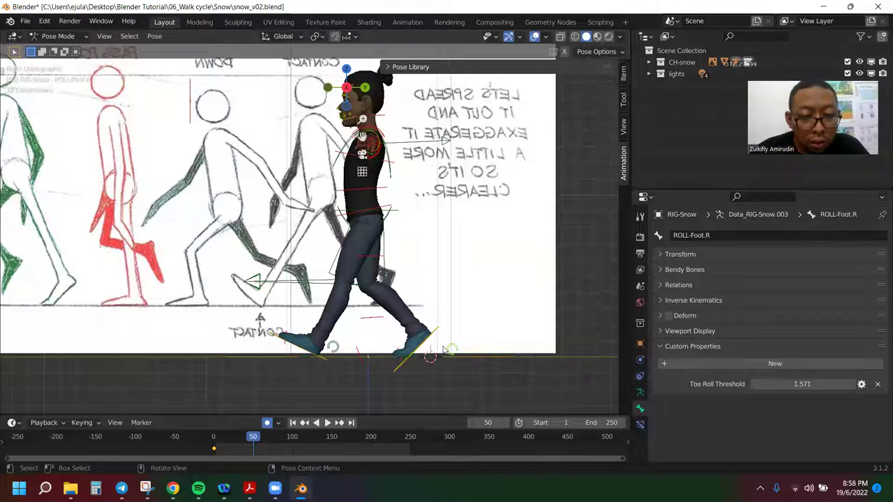
pyautogui.press('r')
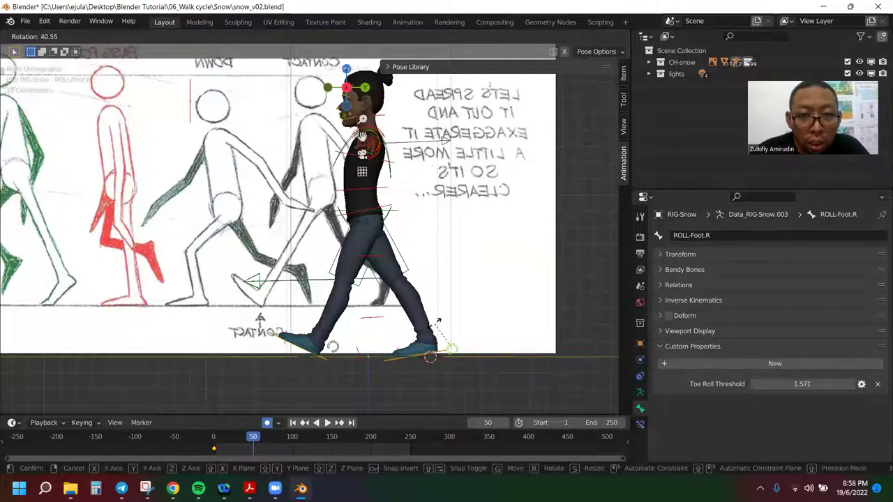
pyautogui.click(436, 328)
pyautogui.press('r')
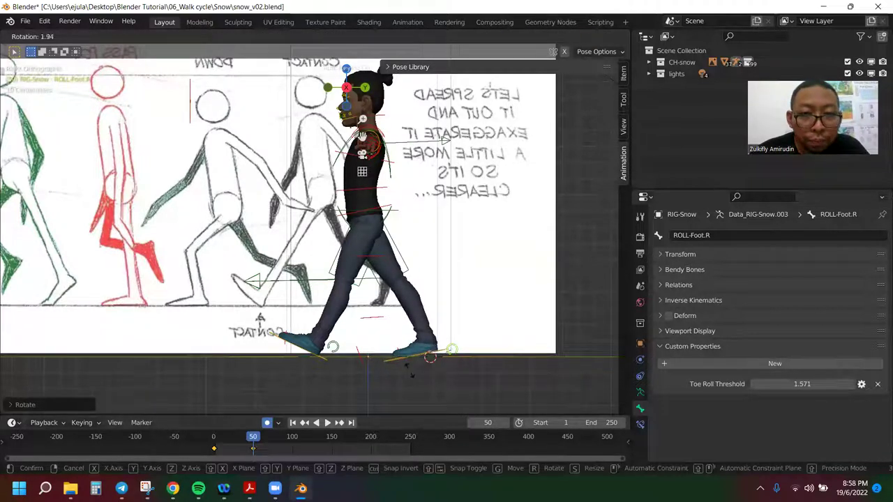
pyautogui.click(399, 361)
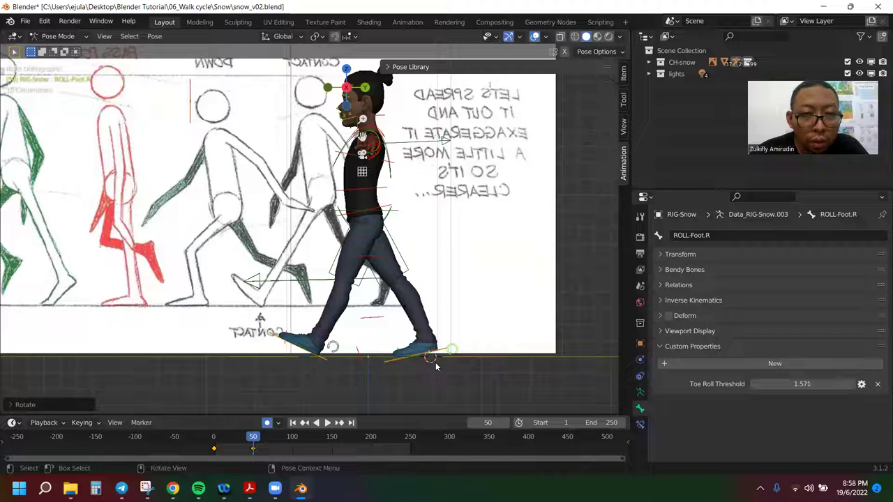
# - Move IK-MSTR-Foot.R back under the body, bringing the feet together
pyautogui.click(393, 362)
pyautogui.press('g')
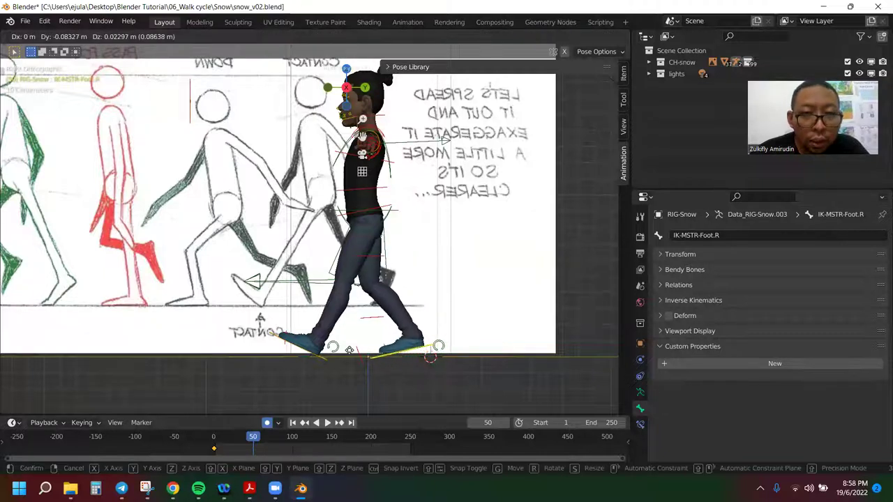
pyautogui.click(270, 362)
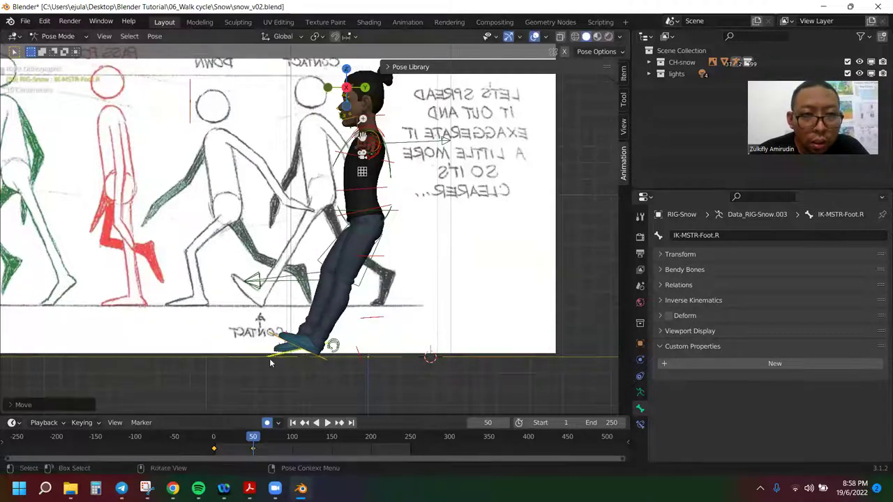
pyautogui.moveTo(330, 315)
pyautogui.mouseDown(button='middle')
pyautogui.moveTo(588, 320)
pyautogui.moveTo(484, 329)
pyautogui.moveTo(509, 314)
pyautogui.moveTo(332, 348)
pyautogui.mouseUp(button='middle')
pyautogui.scroll(2, 483, 330)
pyautogui.scroll(-2, 492, 329)
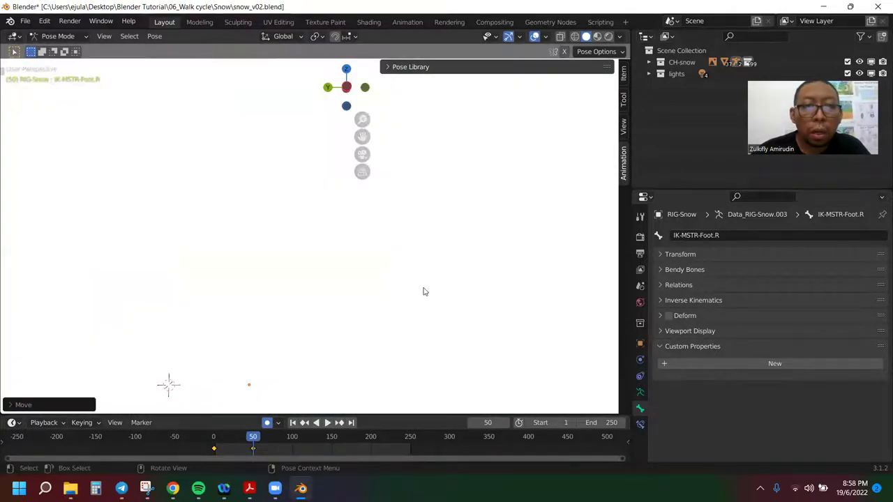
# - Unhide the REF walk sketch with Alt+H beside the rig, orbit around both, and reselect the rig
pyautogui.scroll(-3, 423, 292)
pyautogui.click(419, 292)
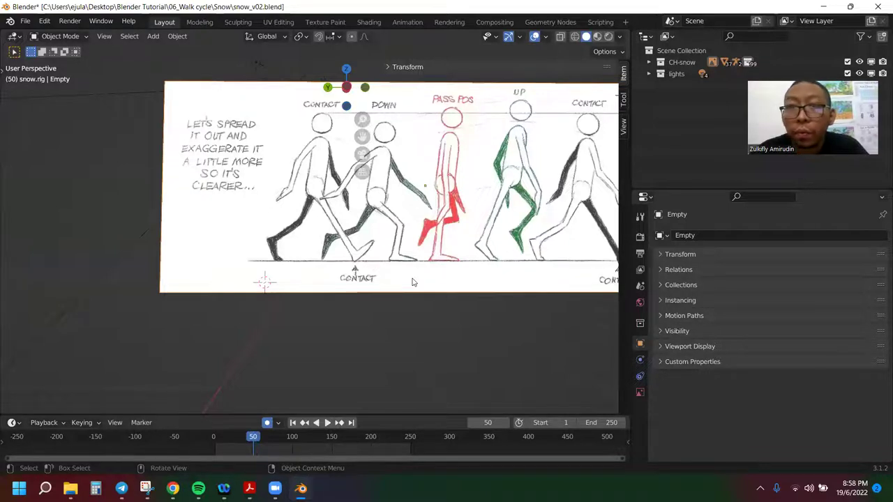
pyautogui.press('h')
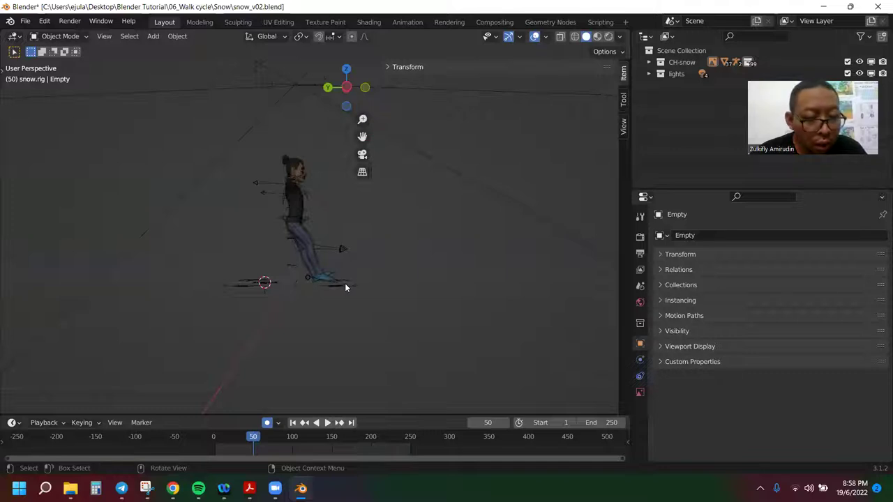
pyautogui.hotkey('alt', 'h')
pyautogui.scroll(2, 359, 305)
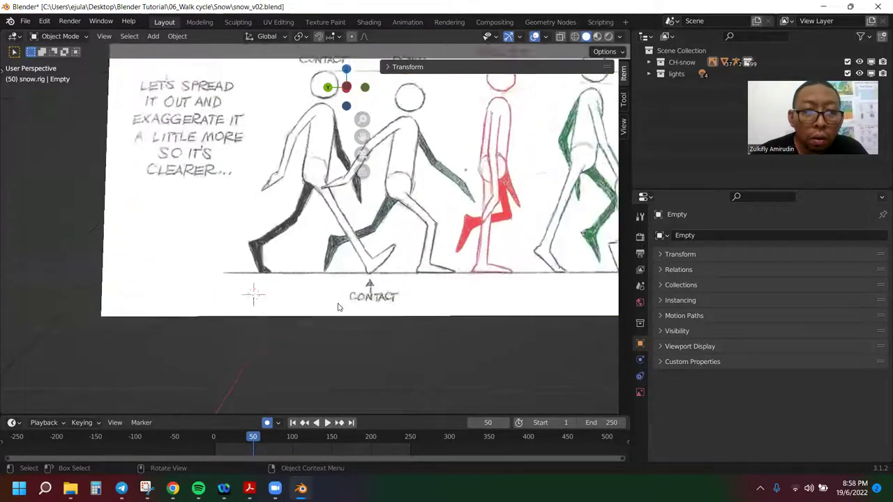
pyautogui.scroll(5, 338, 307)
pyautogui.scroll(2, 372, 277)
pyautogui.moveTo(367, 281)
pyautogui.mouseDown(button='middle')
pyautogui.moveTo(433, 296)
pyautogui.moveTo(412, 259)
pyautogui.moveTo(255, 277)
pyautogui.moveTo(240, 261)
pyautogui.moveTo(176, 315)
pyautogui.moveTo(483, 224)
pyautogui.moveTo(374, 180)
pyautogui.mouseUp(button='middle')
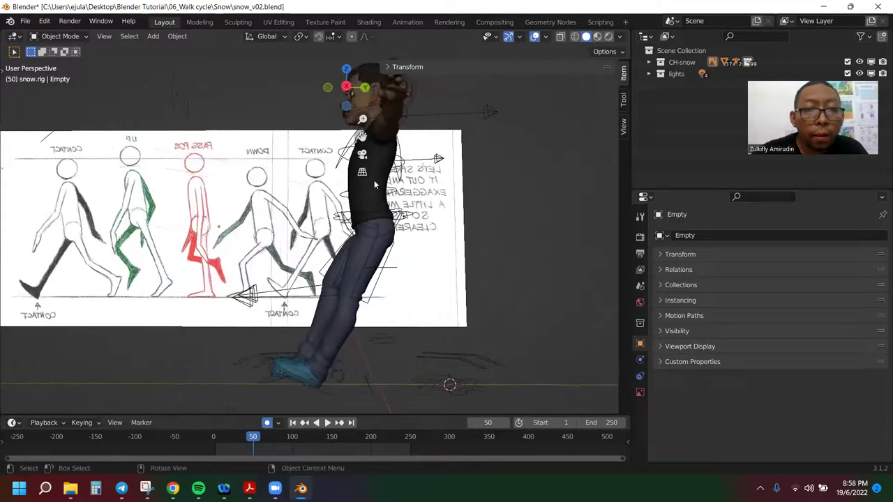
pyautogui.click(318, 391)
# - In side view, move the left foot forward, then tilt and reposition the right foot
pyautogui.press('KP_3')
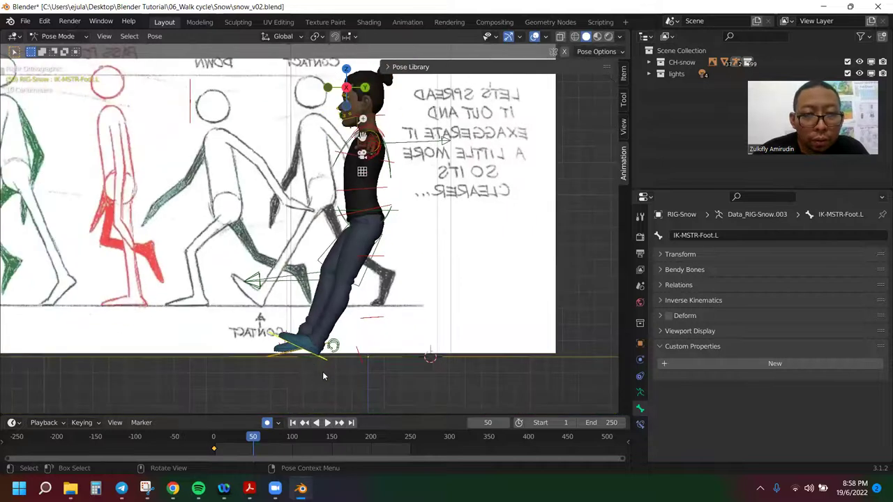
pyautogui.press('g')
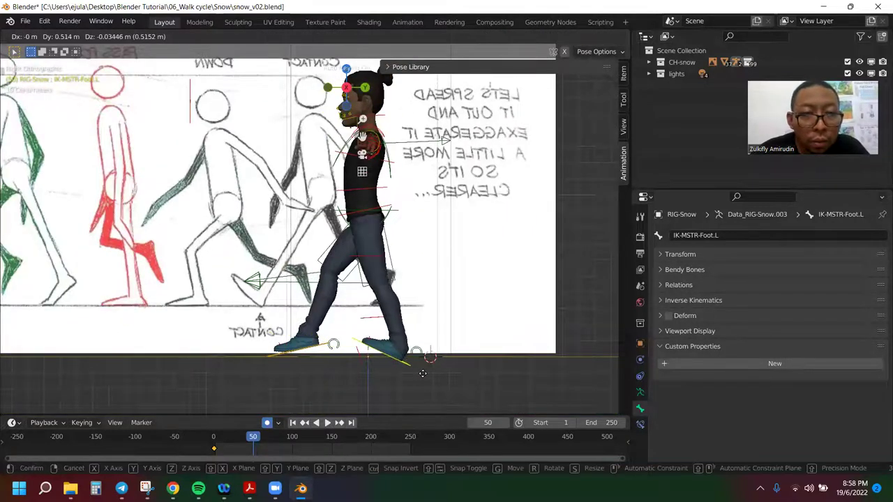
pyautogui.click(403, 368)
pyautogui.click(318, 347)
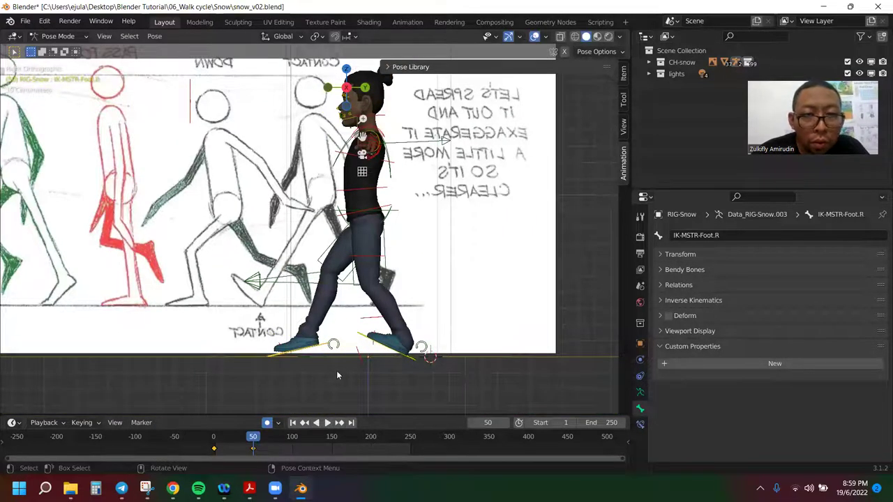
pyautogui.press('r')
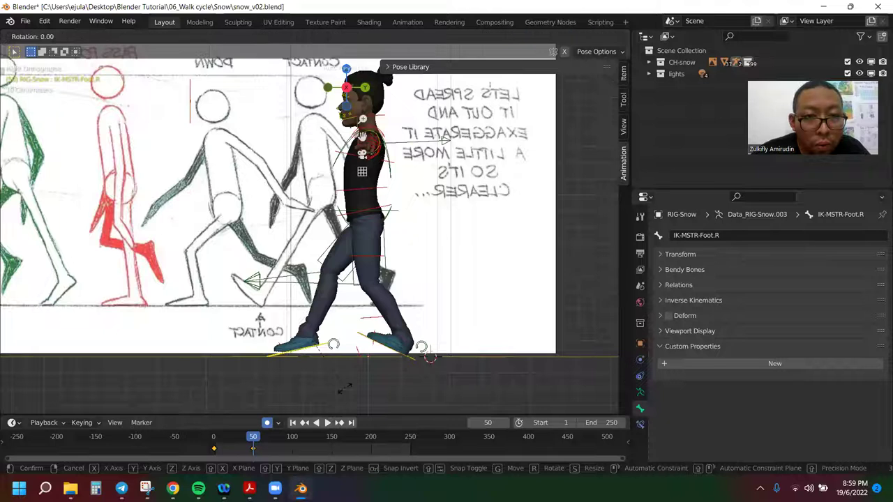
pyautogui.click(305, 383)
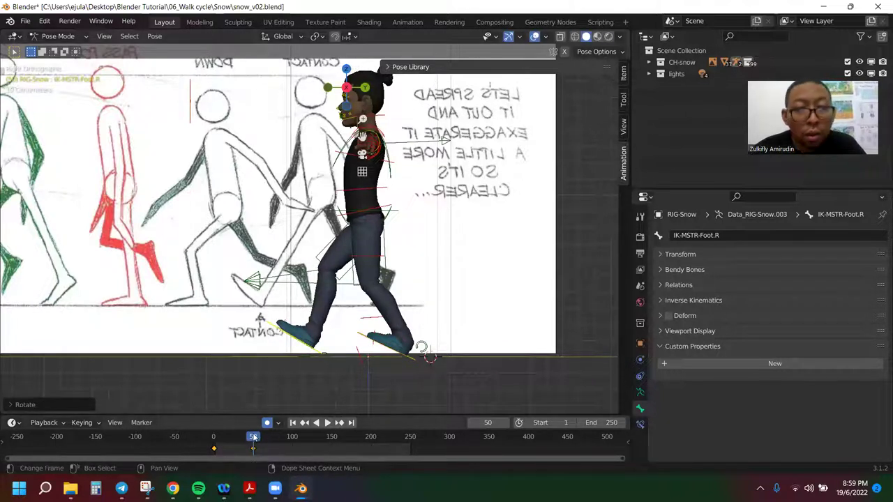
pyautogui.keyDown('shift'); pyautogui.moveTo(255, 345); pyautogui.dragTo(318, 314, button='middle'); pyautogui.keyUp('shift')
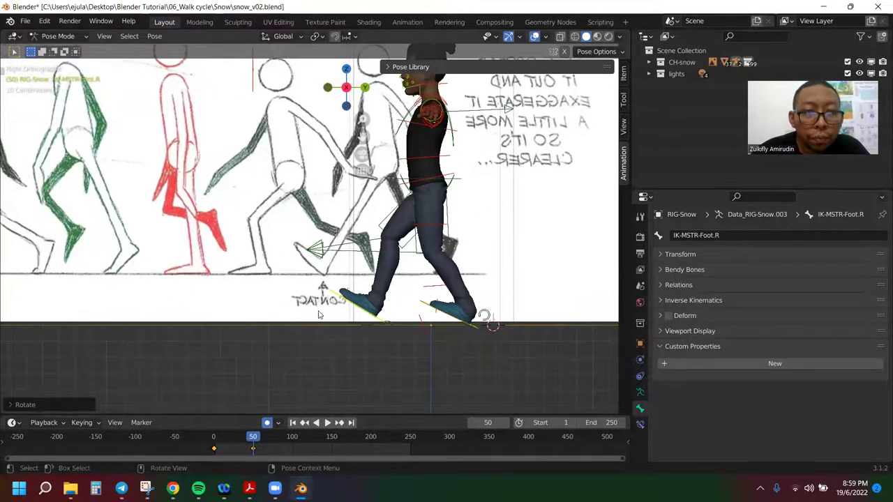
pyautogui.scroll(2, 318, 314)
pyautogui.press('g')
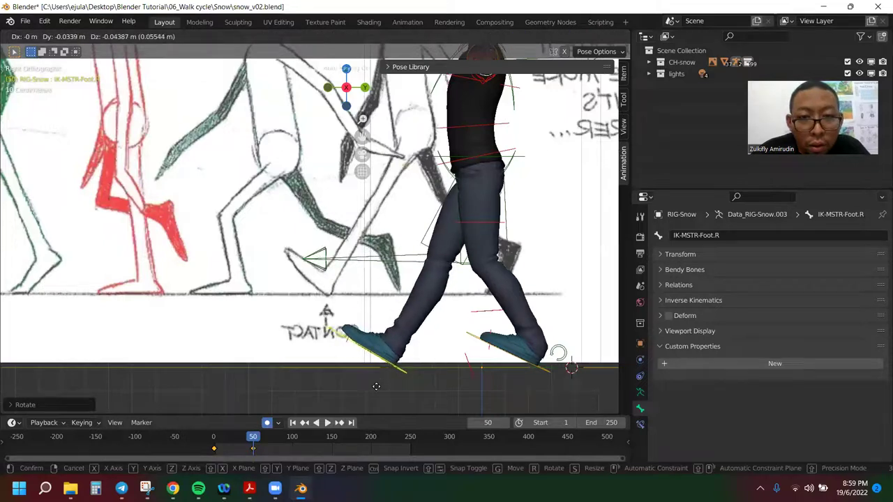
pyautogui.click(376, 387)
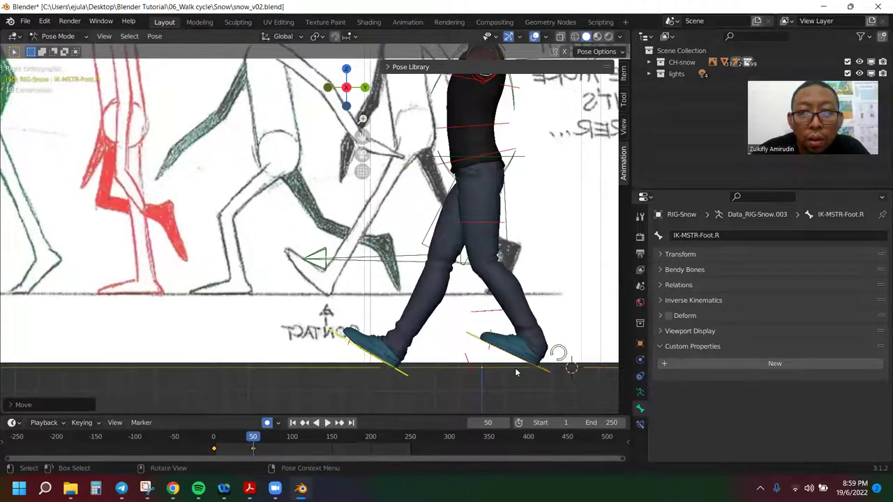
# - Rotate and shift the left foot so its heel is planted and toes raised
pyautogui.click(543, 370)
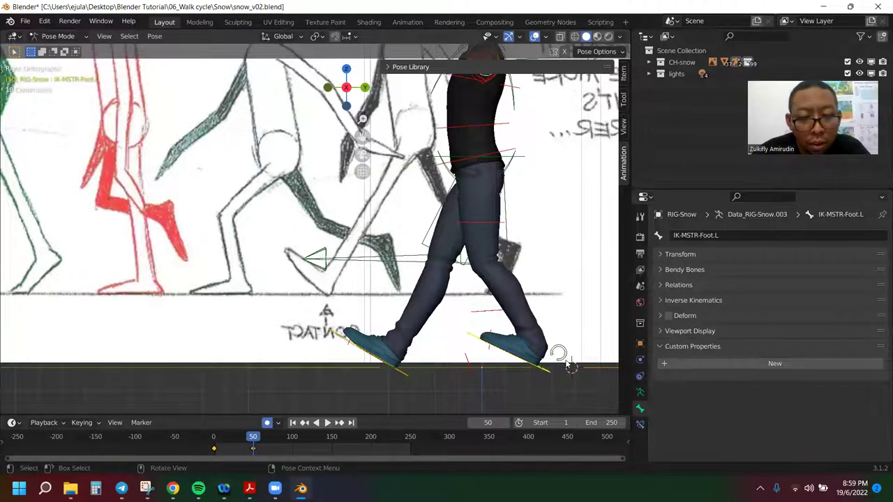
pyautogui.press('r')
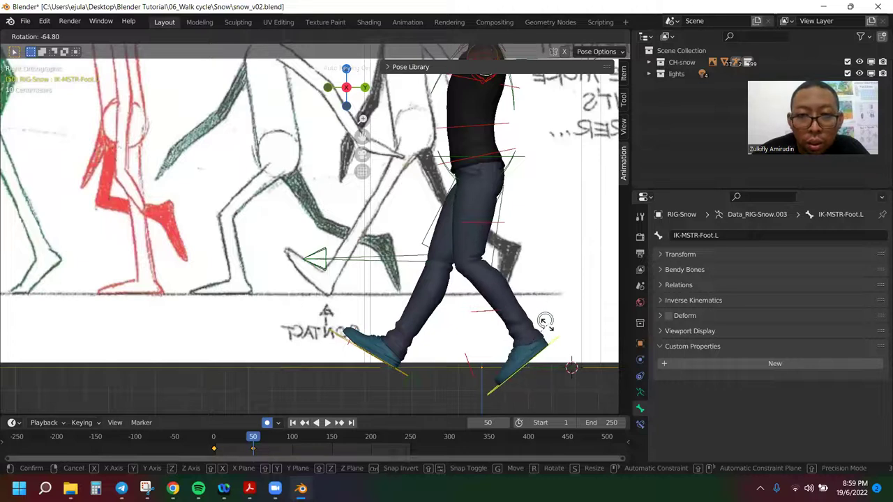
pyautogui.rightClick(546, 332)
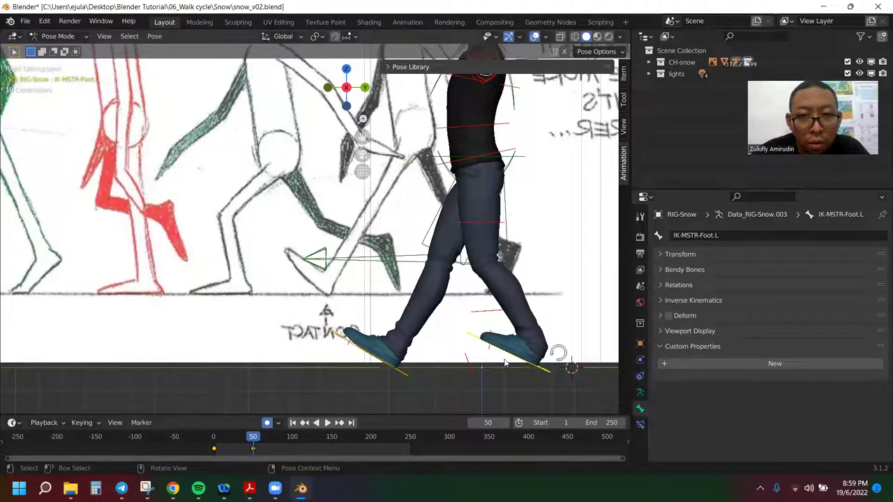
pyautogui.press('r')
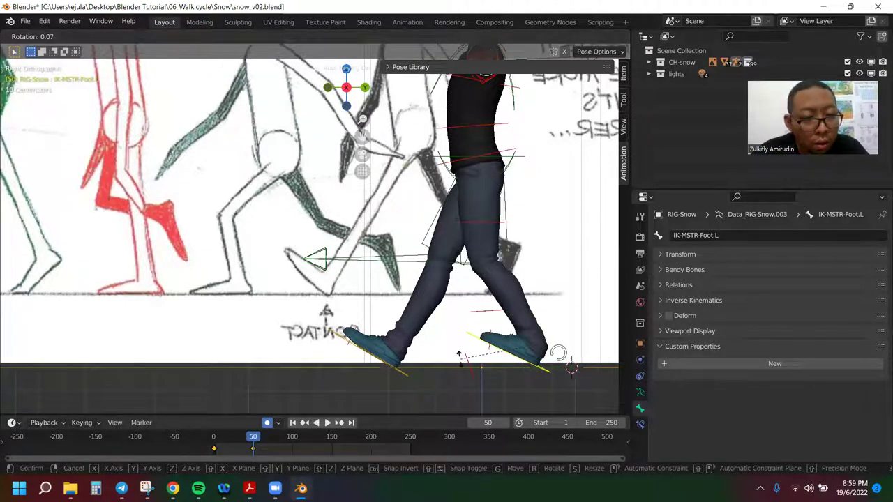
pyautogui.press('g')
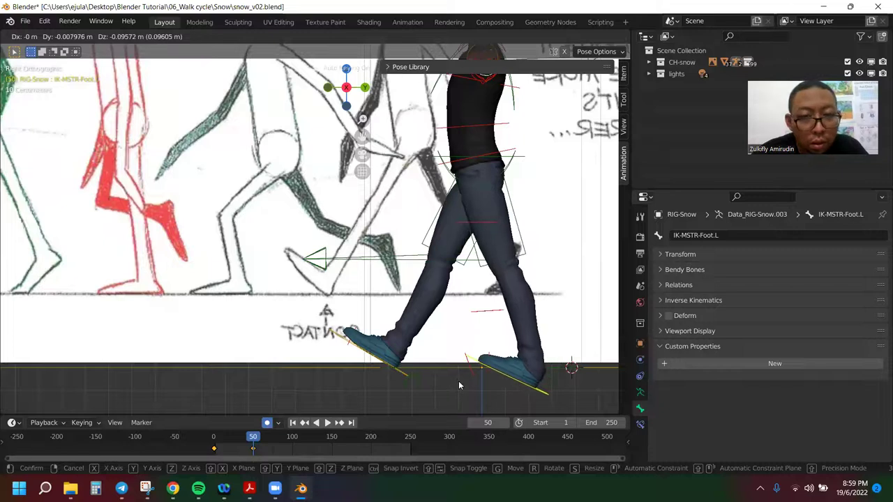
pyautogui.rightClick(475, 380)
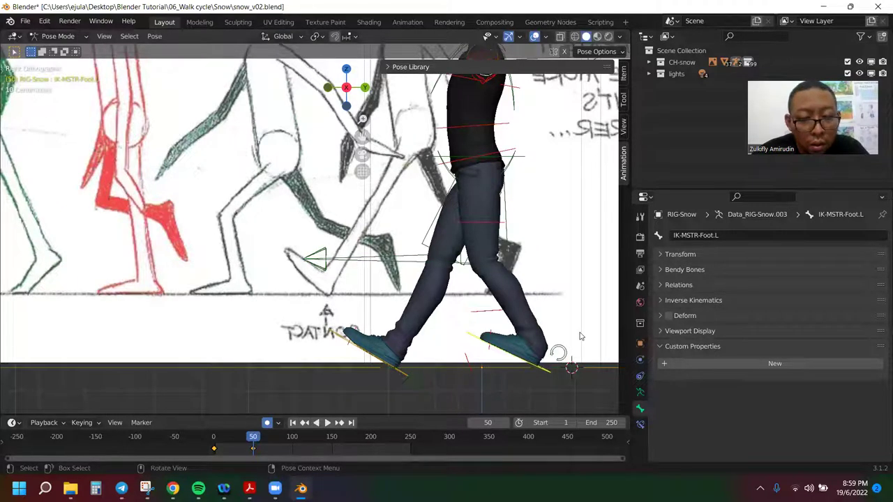
pyautogui.press('r')
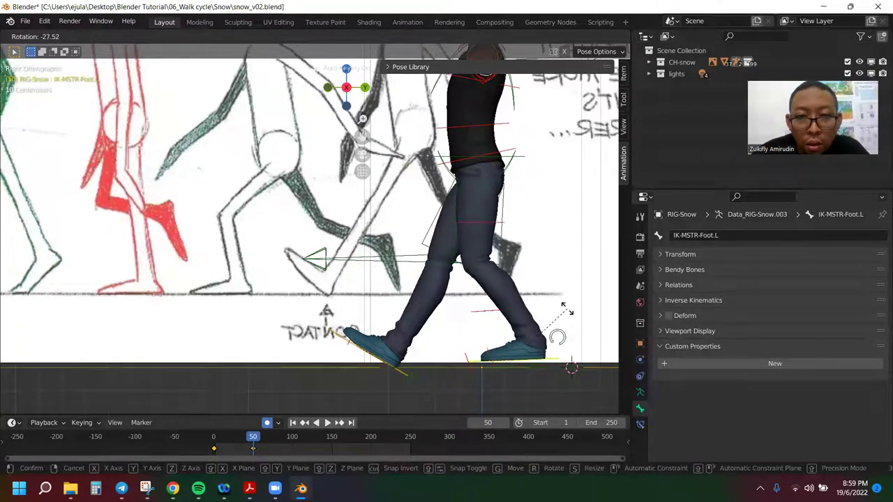
pyautogui.click(563, 309)
pyautogui.press('g')
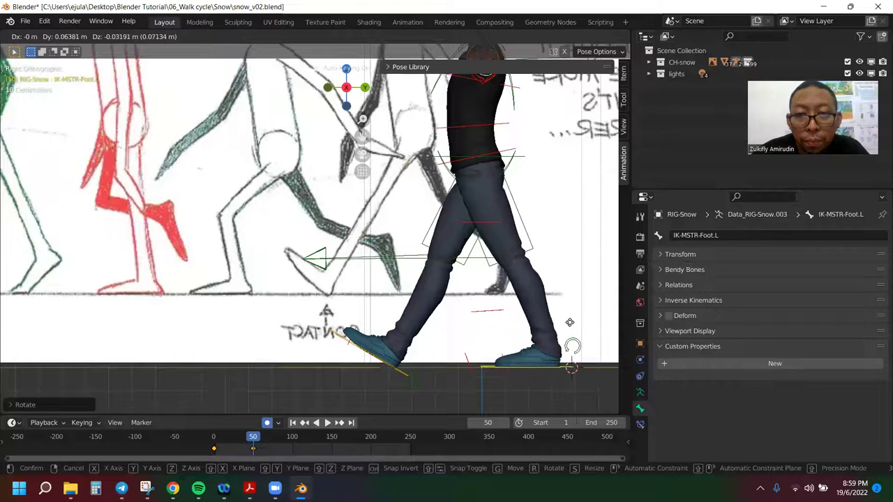
pyautogui.click(570, 325)
pyautogui.press('r')
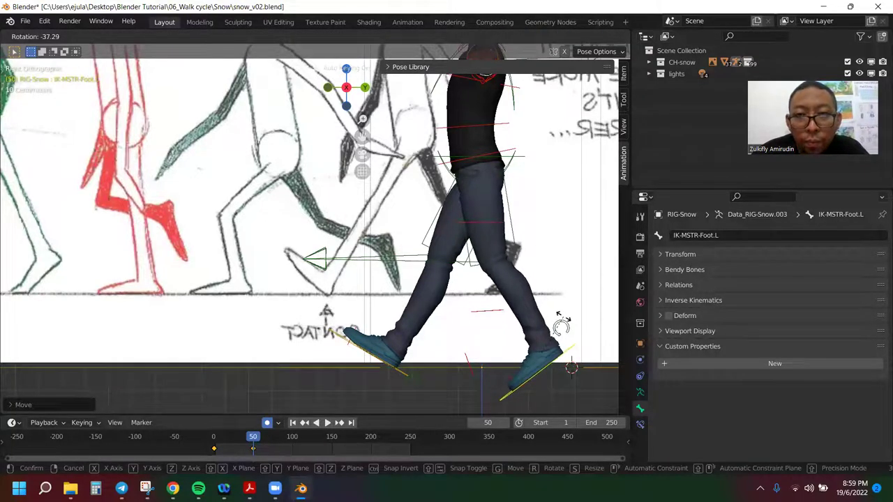
pyautogui.click(530, 393)
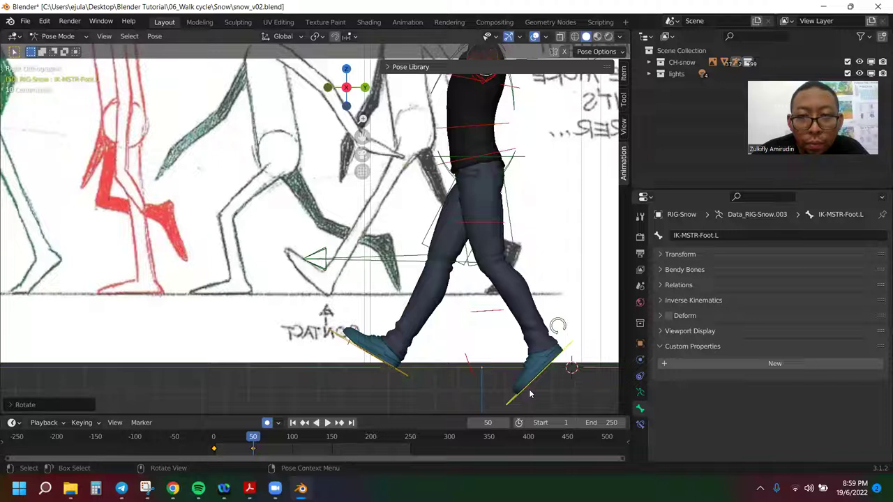
# - Try a left toe rotation, cancel it, and raise the left foot slightly instead
pyautogui.click(530, 393)
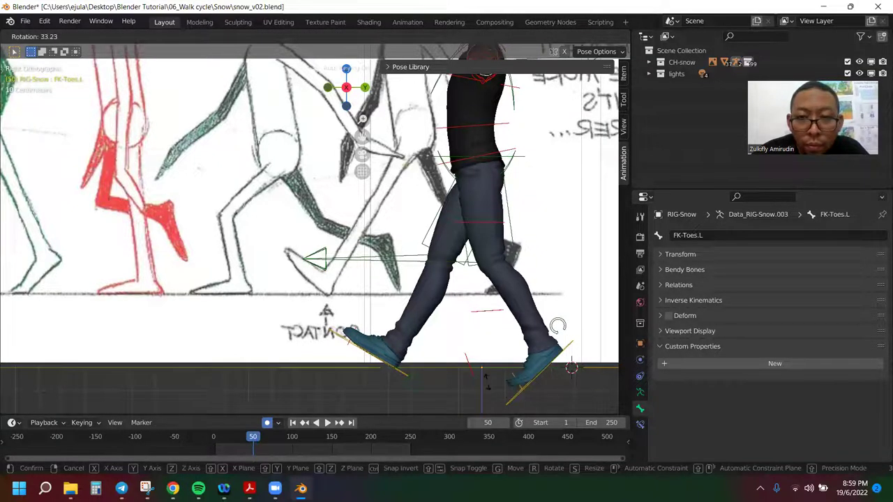
pyautogui.click(487, 380)
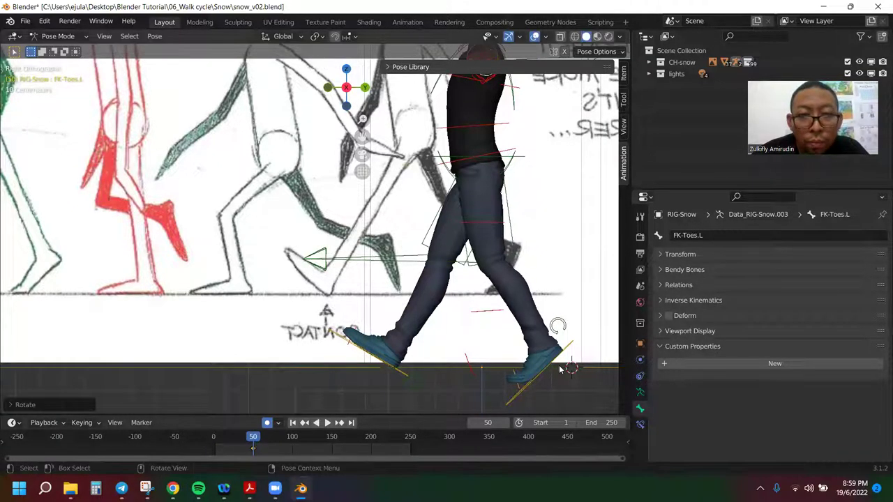
pyautogui.press('r')
pyautogui.rightClick(565, 388)
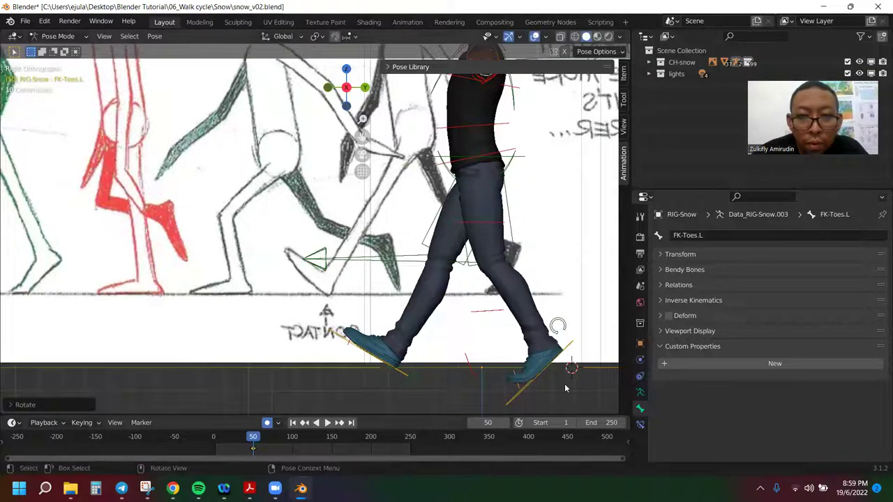
pyautogui.click(527, 389)
pyautogui.press('g')
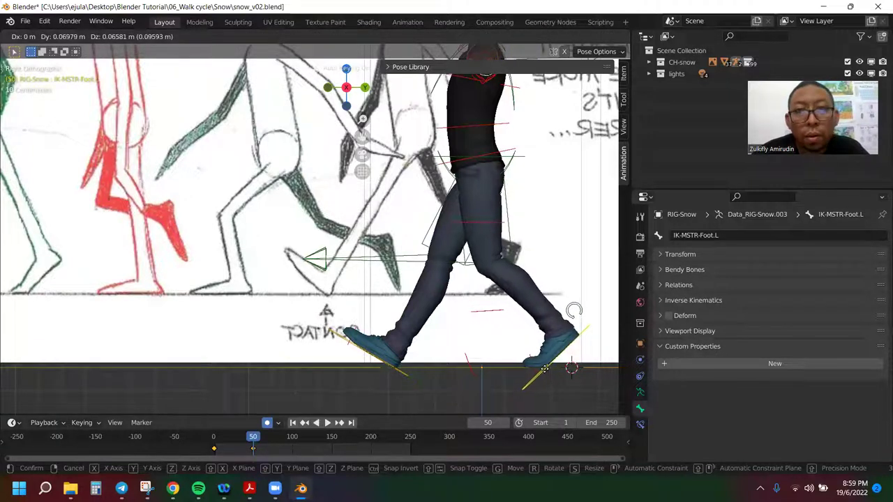
pyautogui.click(536, 372)
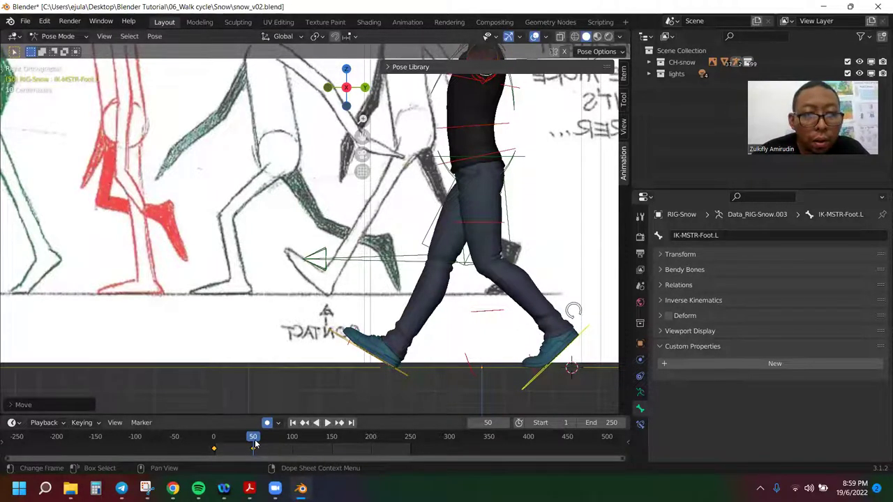
# - Preview the walk, then at frame 0 rotate FK-Toes.L to −43.25° and scrub to compare
pyautogui.press('space')
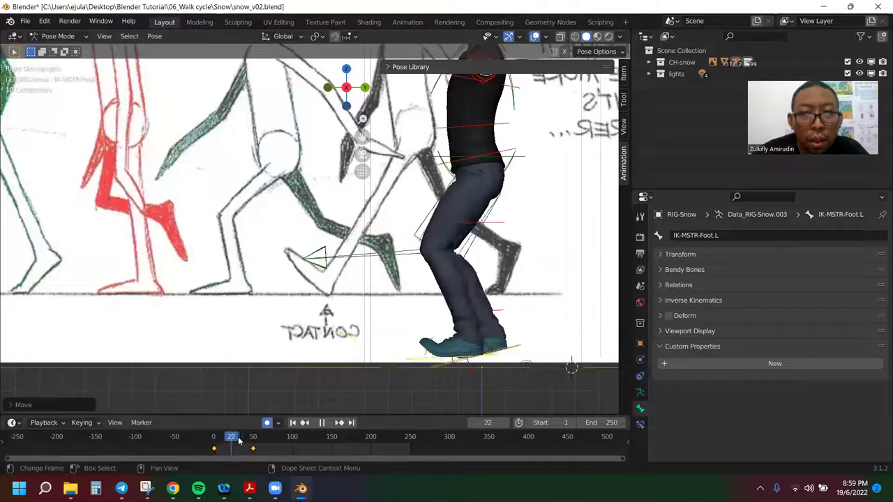
pyautogui.press('Escape')
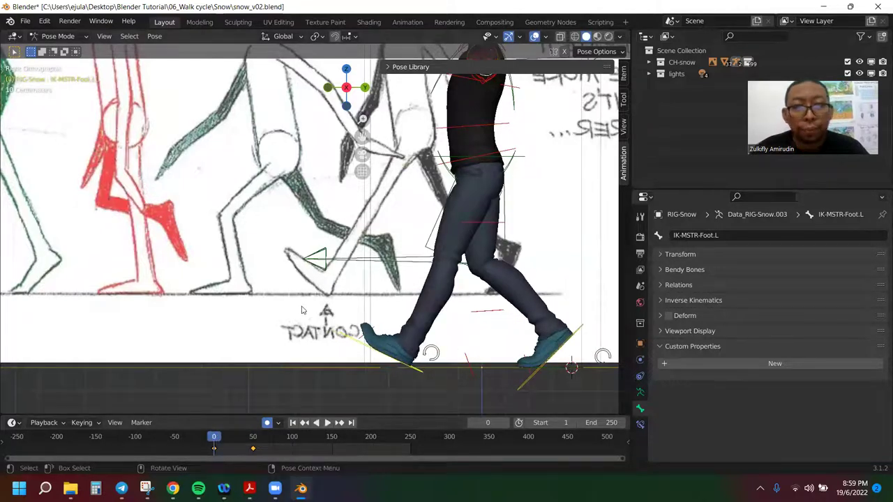
pyautogui.scroll(-1, 303, 307)
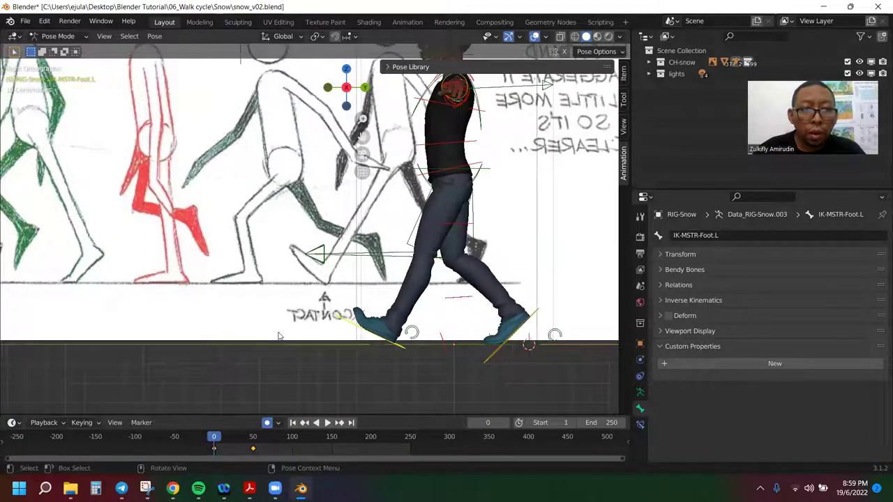
pyautogui.click(351, 338)
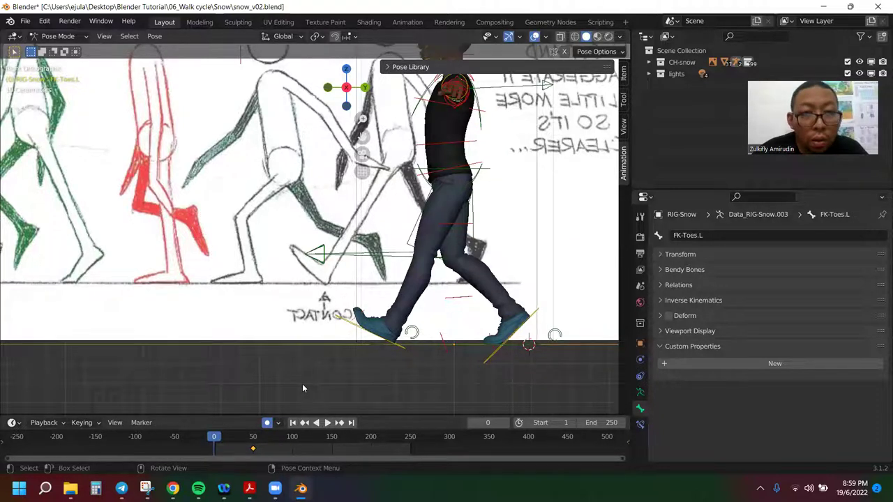
pyautogui.press('r')
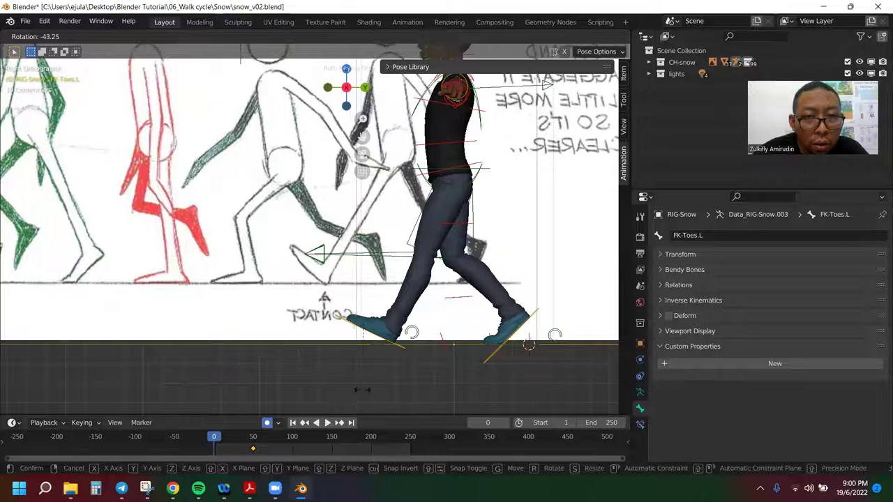
pyautogui.click(364, 388)
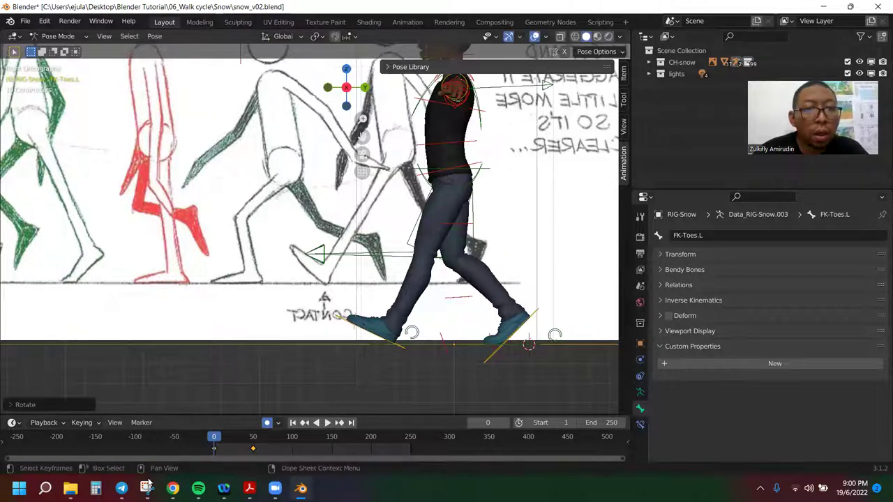
pyautogui.moveTo(223, 440)
pyautogui.mouseDown()
pyautogui.moveTo(255, 437)
pyautogui.moveTo(213, 437)
pyautogui.moveTo(255, 437)
pyautogui.moveTo(212, 436)
pyautogui.mouseUp()
# - Zoom and pan the viewport to frame the legs and feet beside the contact sketch
pyautogui.scroll(-2, 259, 314)
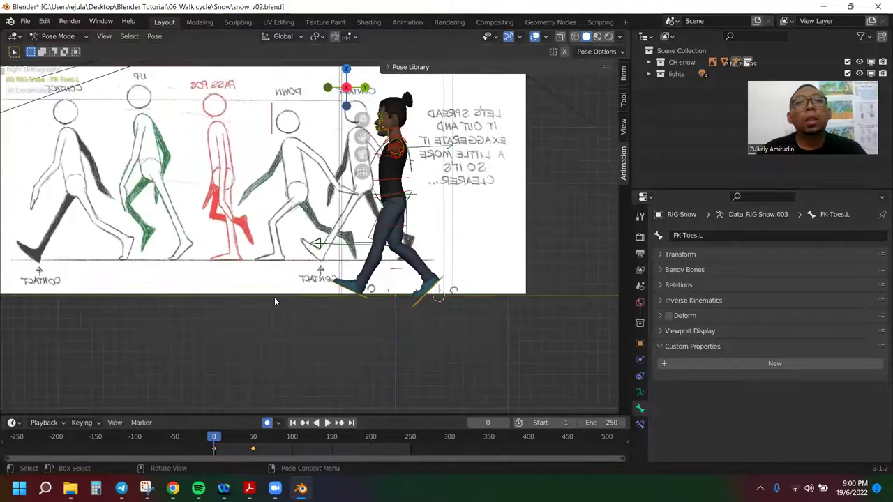
pyautogui.scroll(-2, 275, 299)
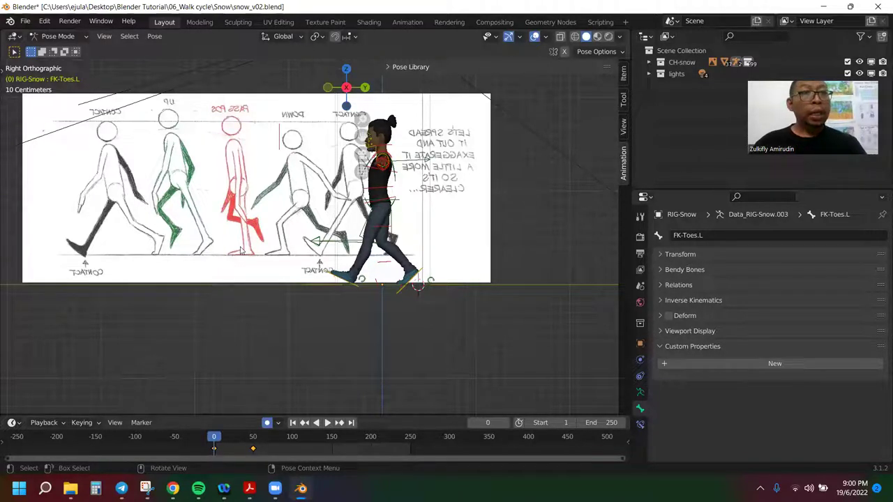
pyautogui.scroll(2, 253, 201)
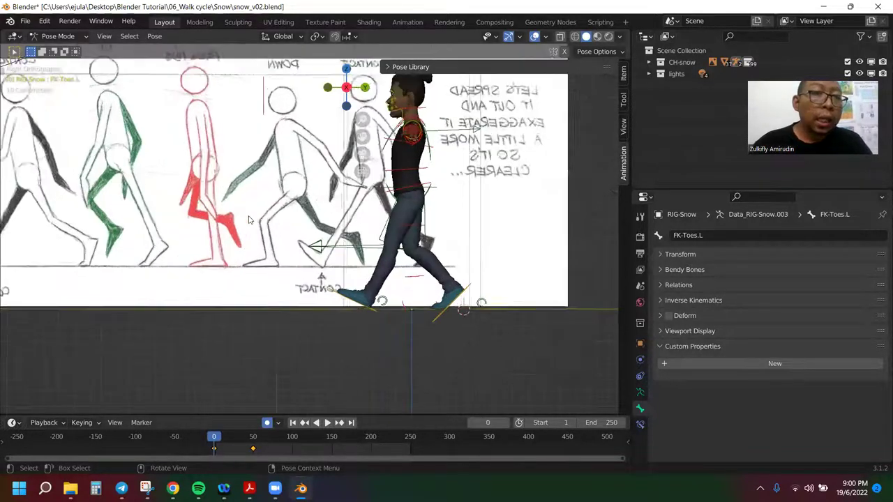
pyautogui.scroll(1, 174, 179)
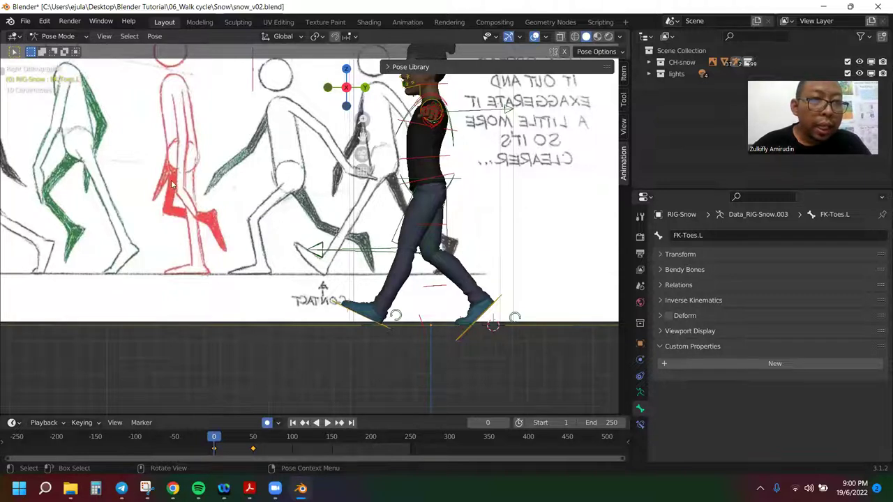
pyautogui.scroll(1, 356, 174)
pyautogui.moveTo(366, 138); pyautogui.dragTo(373, 145)
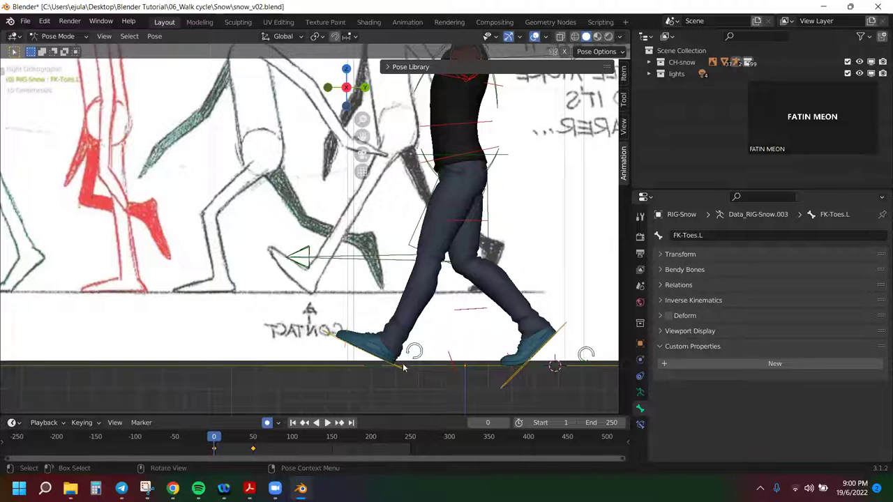
pyautogui.click(400, 372)
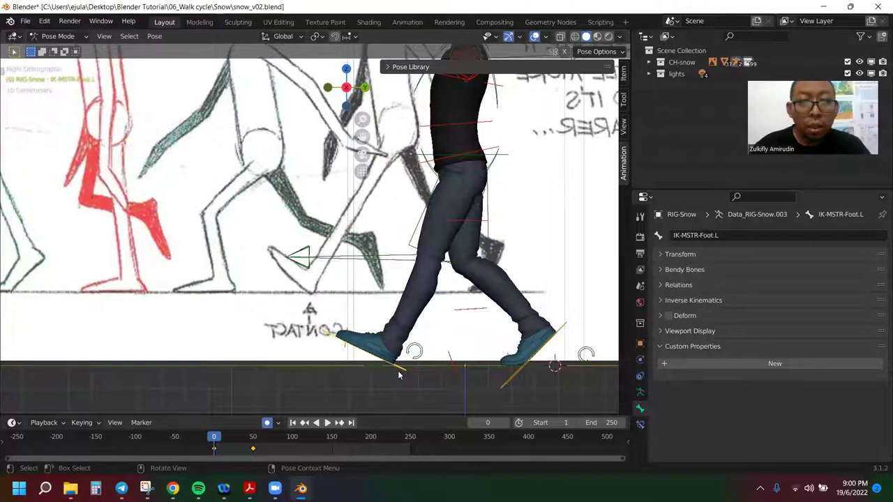
pyautogui.press('g')
pyautogui.press('Escape')
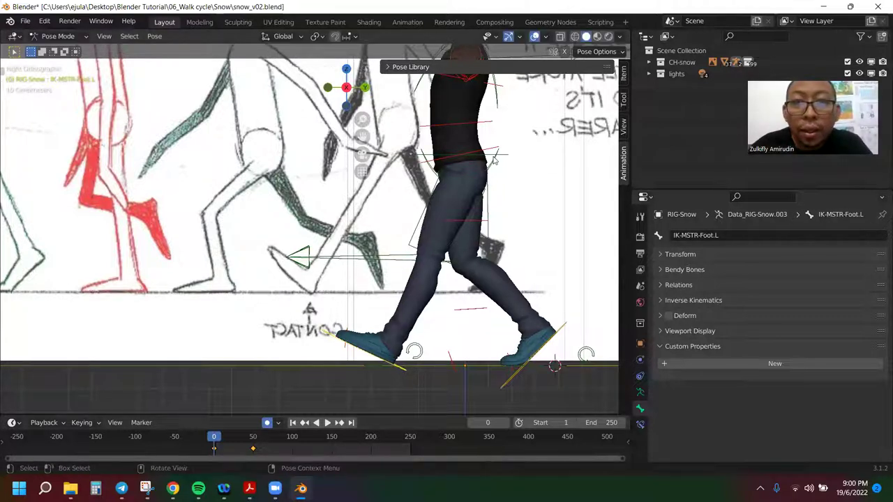
pyautogui.click(503, 157)
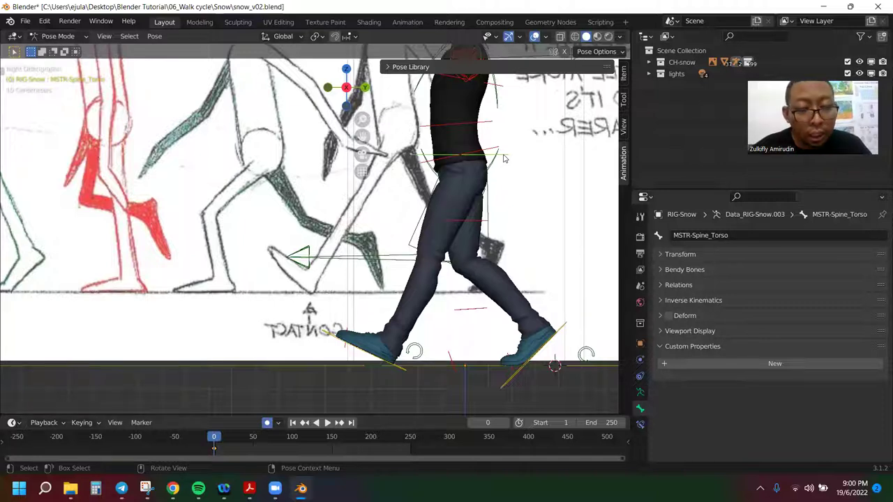
pyautogui.press('g')
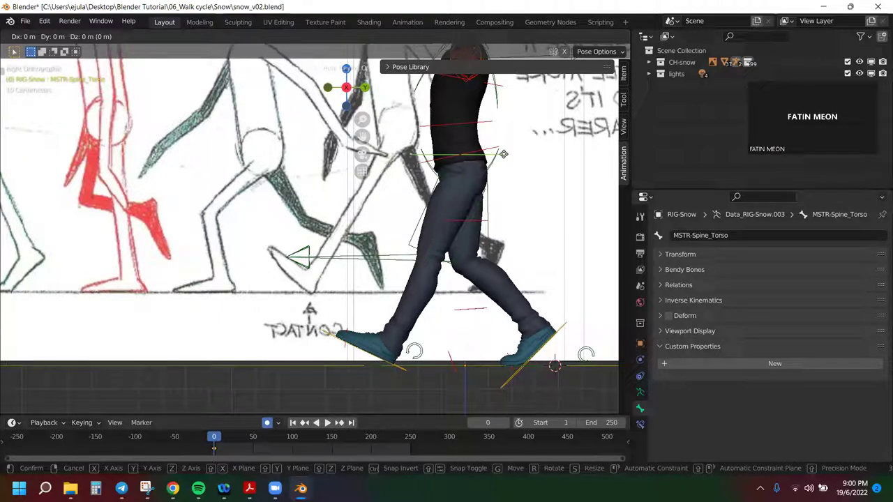
pyautogui.press('z')
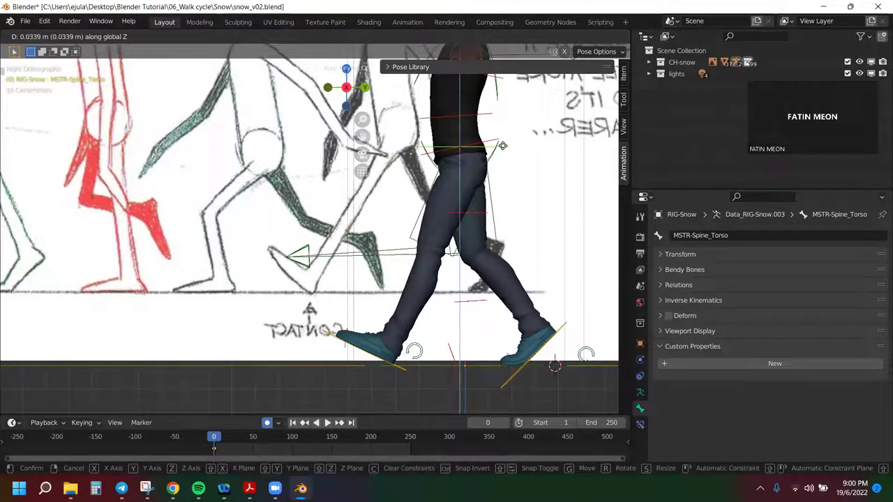
pyautogui.click(501, 139)
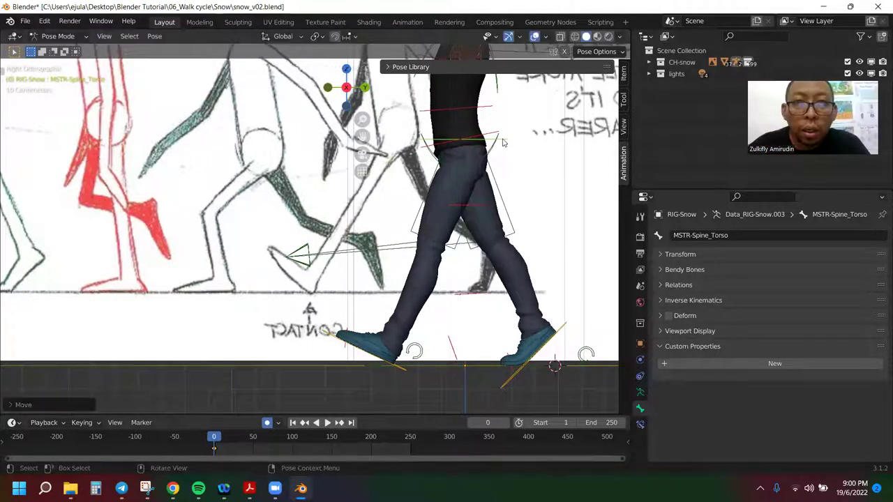
pyautogui.click(406, 376)
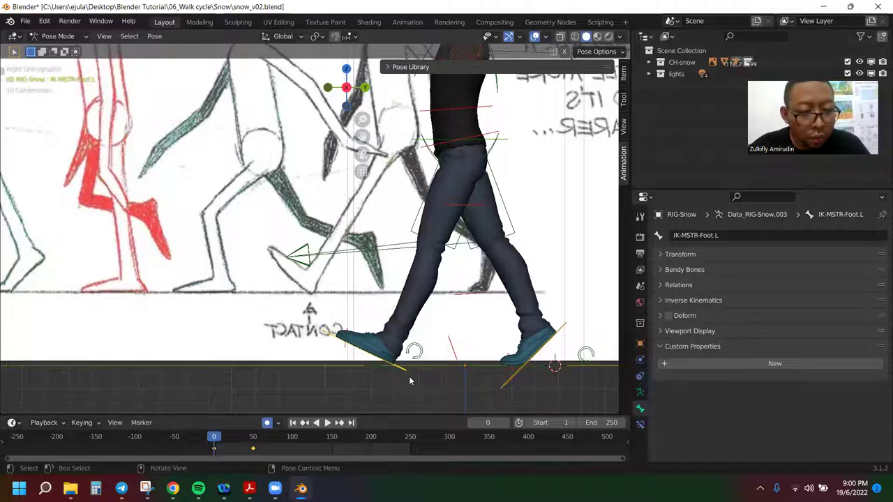
pyautogui.hotkey('ctrl', 'z')
pyautogui.hotkey('ctrl', 'z')
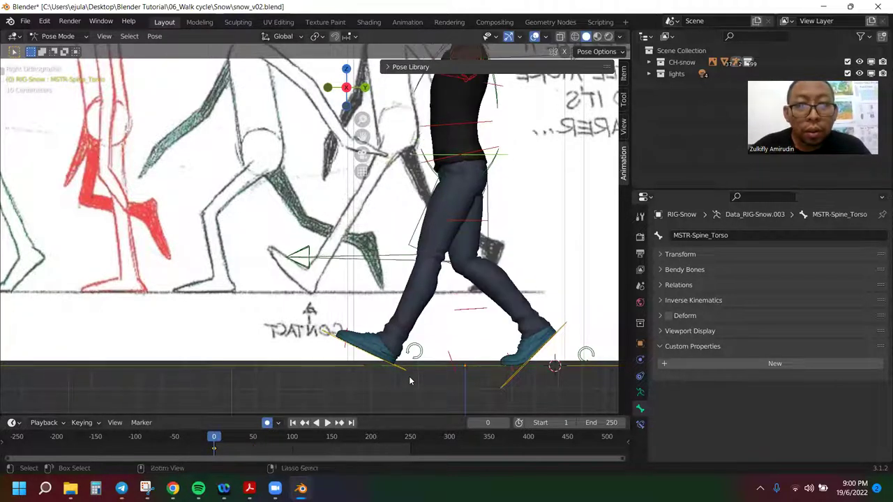
pyautogui.hotkey('ctrl', 'z')
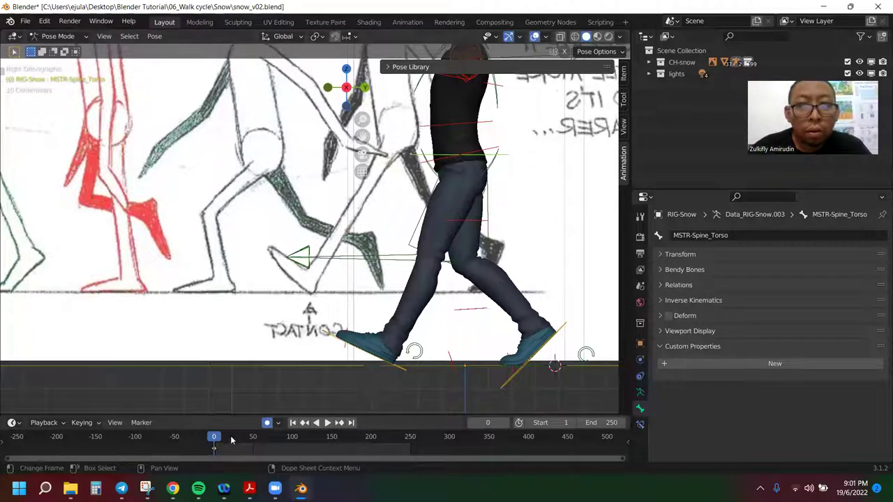
# - Stop on frame 50 and key the torso's Location & Rotation
pyautogui.press('space')
pyautogui.press('space')
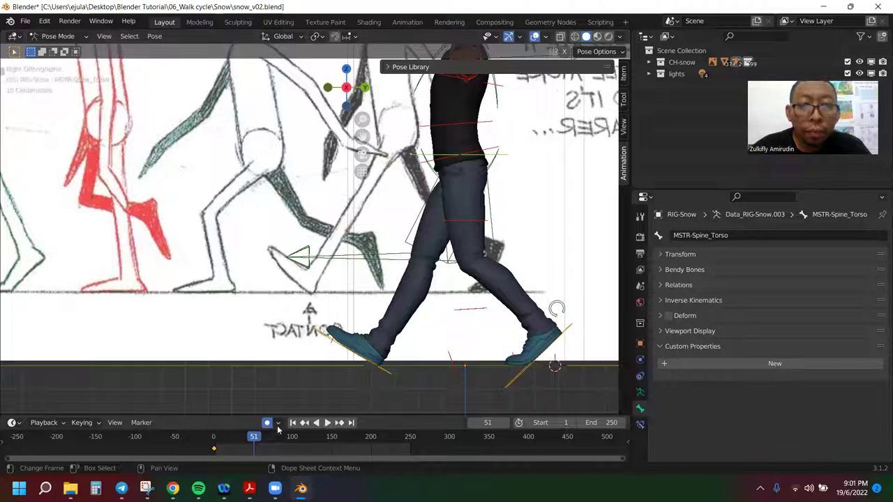
pyautogui.press('Left')
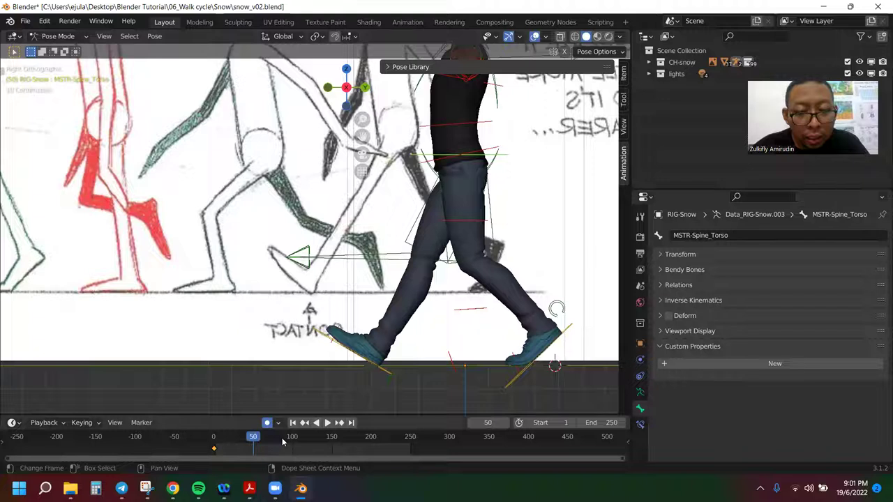
pyautogui.press('i')
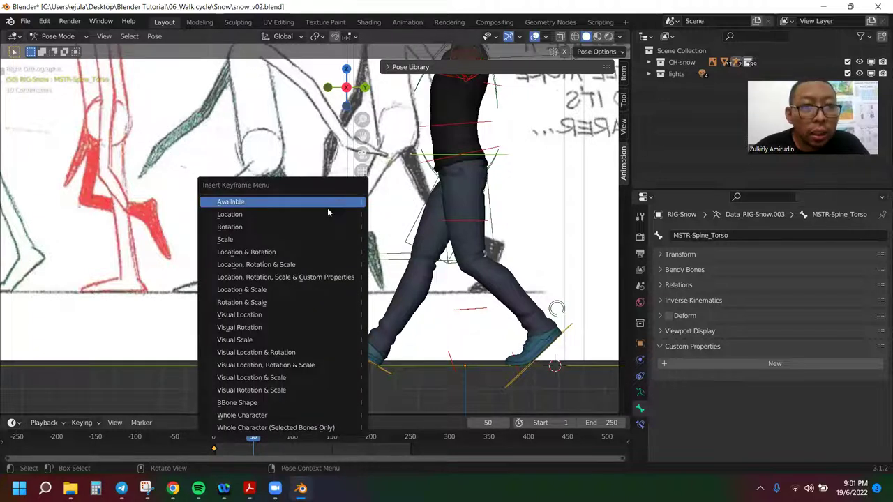
pyautogui.click(316, 252)
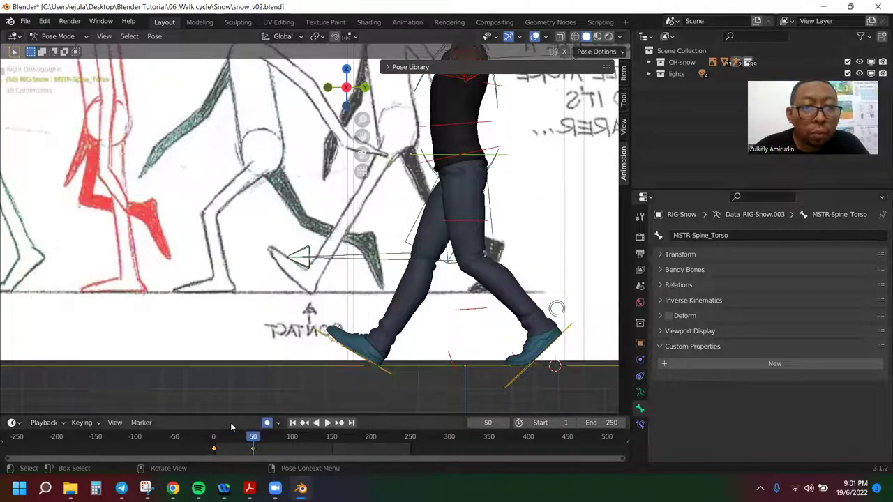
# - At frame 25, raise the MSTR-Spine_Torso control about 0.068 m along Z
pyautogui.moveTo(213, 444)
pyautogui.mouseDown()
pyautogui.moveTo(257, 437)
pyautogui.moveTo(237, 438)
pyautogui.mouseUp()
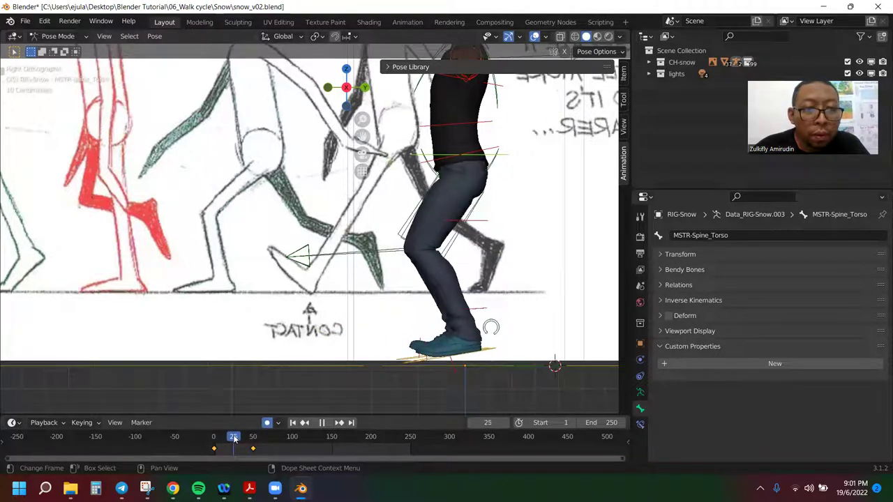
pyautogui.press('Left')
pyautogui.press('Left')
pyautogui.press('Left')
pyautogui.press('Left')
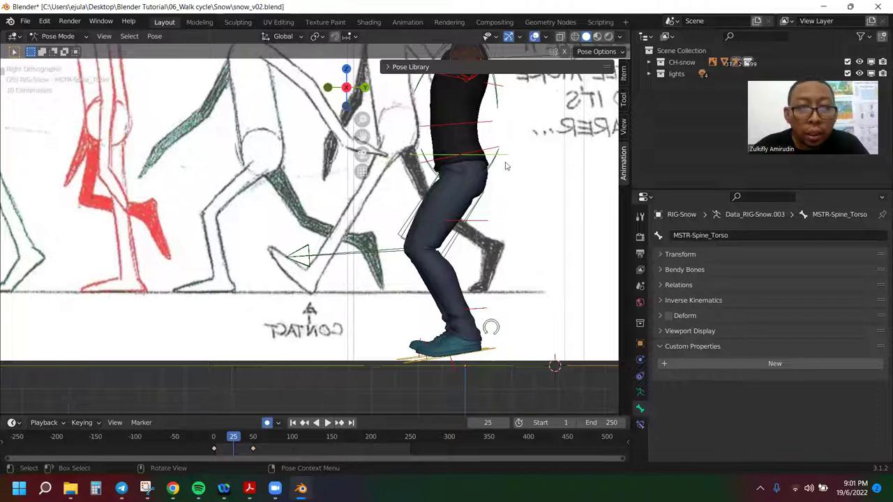
pyautogui.press('g')
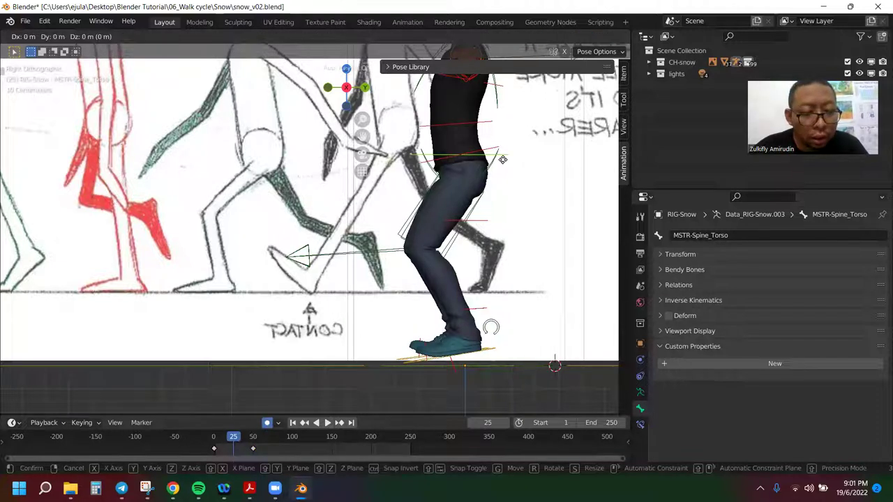
pyautogui.press('z')
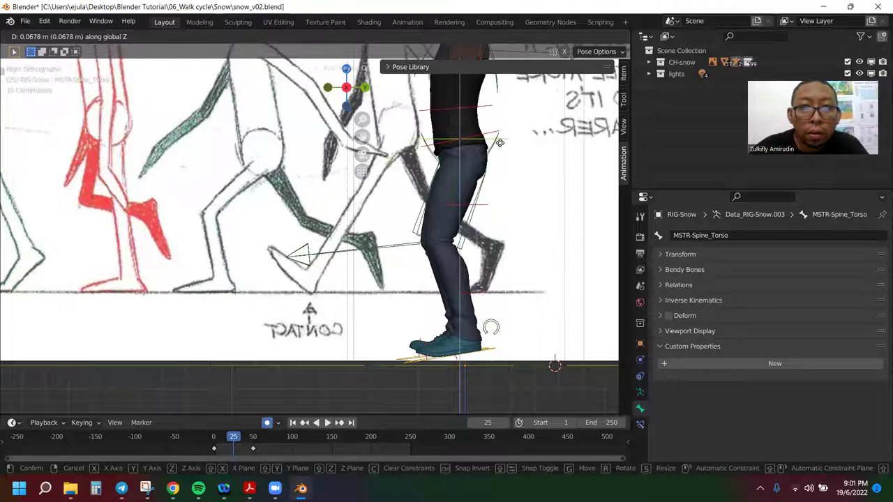
pyautogui.click(500, 147)
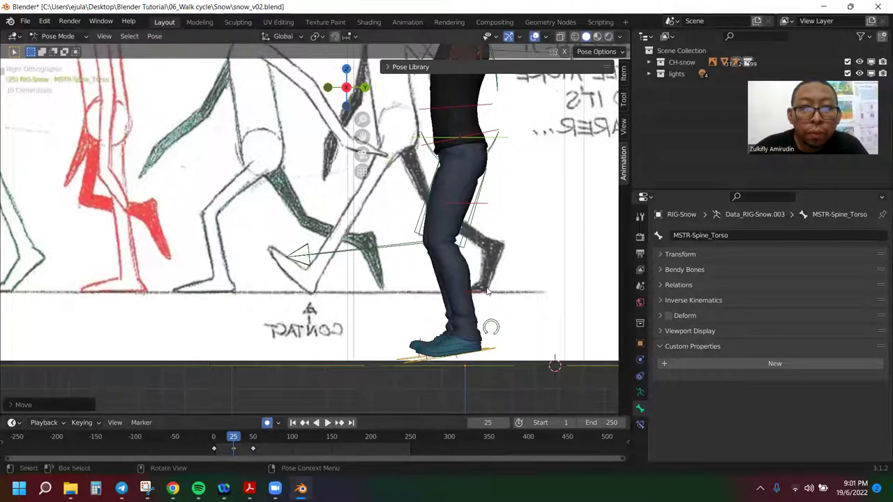
# - Move the IK-MSTR-Foot.L control to sit flat under the body at frame 25
pyautogui.click(489, 354)
pyautogui.click(493, 354)
pyautogui.moveTo(493, 353)
pyautogui.mouseDown(button='middle')
pyautogui.moveTo(453, 366)
pyautogui.moveTo(467, 354)
pyautogui.mouseUp(button='middle')
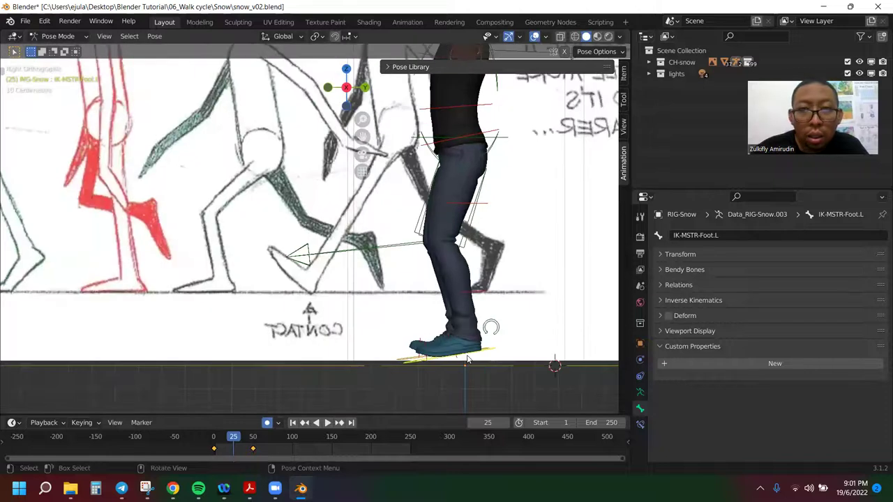
pyautogui.press('g')
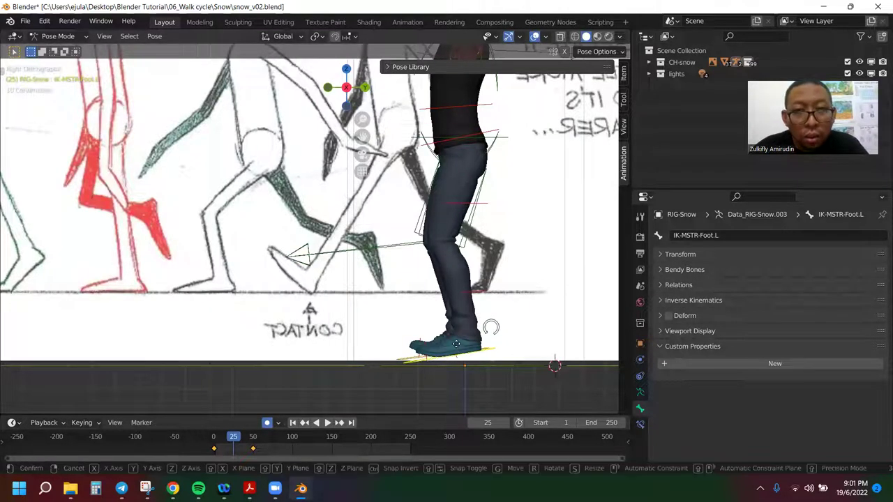
pyautogui.click(438, 380)
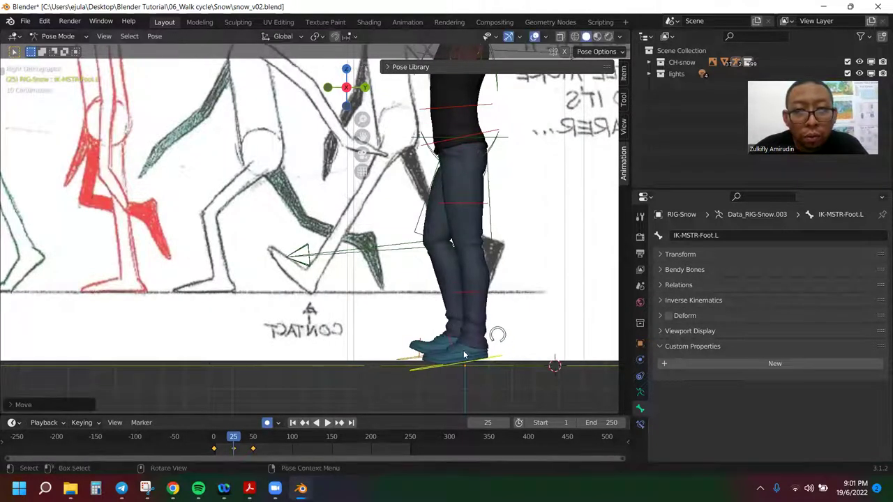
# - Rotate the ROLL-Foot.L control, then play and scrub to check the leg motion
pyautogui.click(499, 335)
pyautogui.press('r')
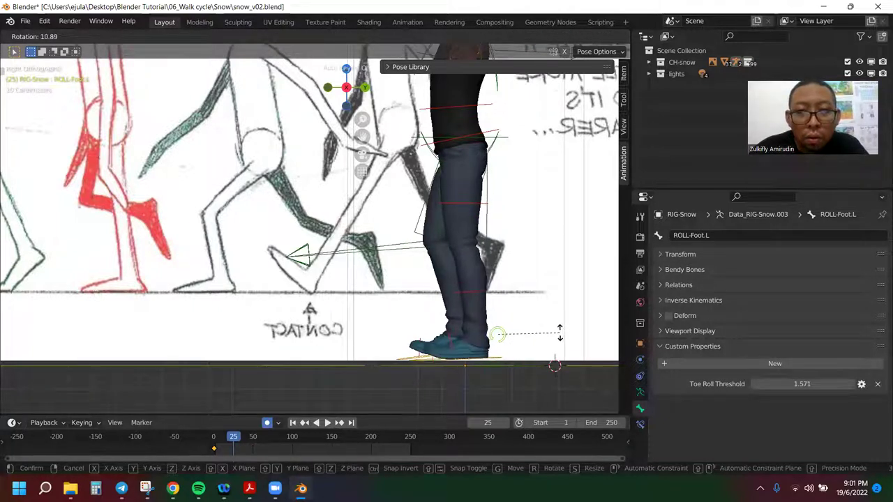
pyautogui.click(562, 335)
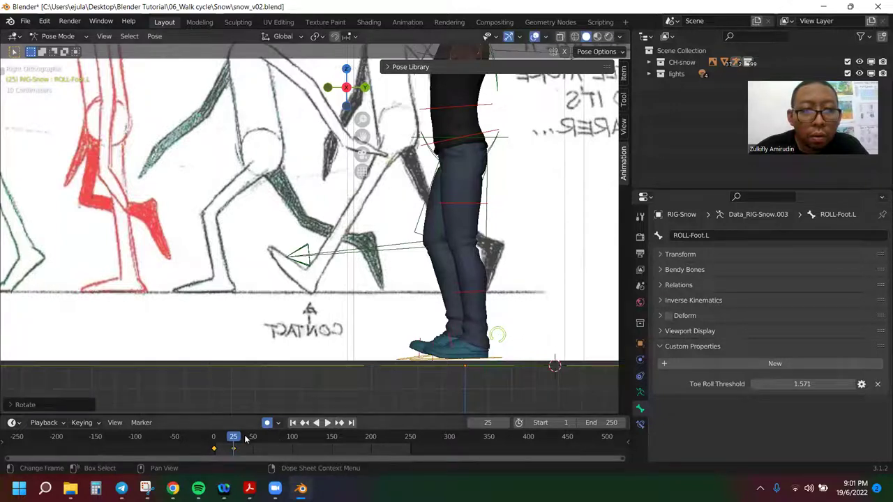
pyautogui.click(224, 439)
pyautogui.press('space')
pyautogui.moveTo(225, 440)
pyautogui.mouseDown()
pyautogui.moveTo(244, 438)
pyautogui.moveTo(233, 440)
pyautogui.mouseUp()
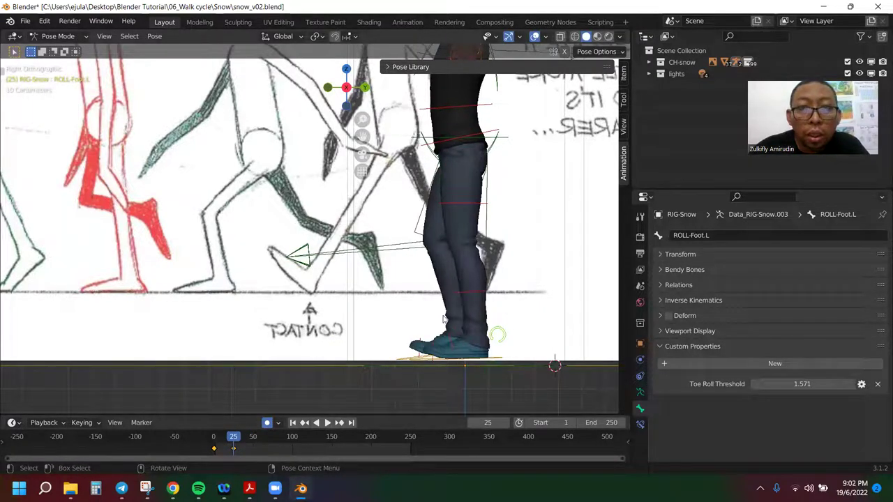
# - Lift the right foot control off the ground and orbit to inspect it
pyautogui.click(409, 356)
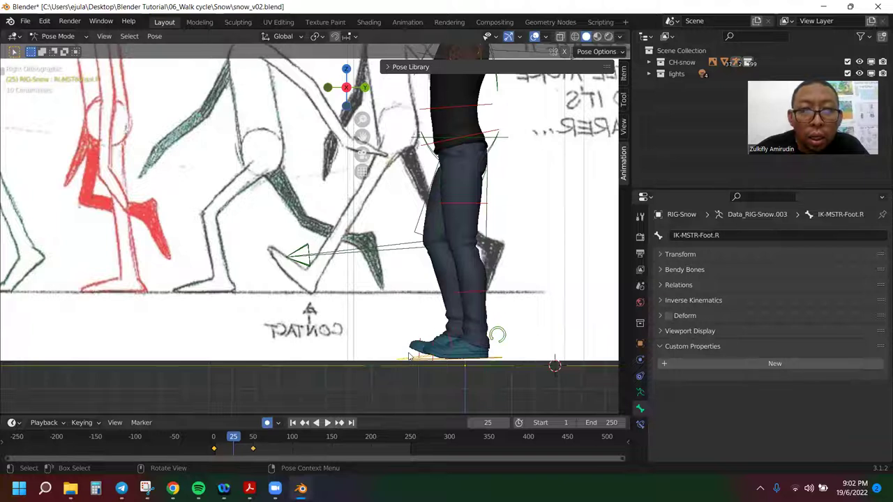
pyautogui.press('g')
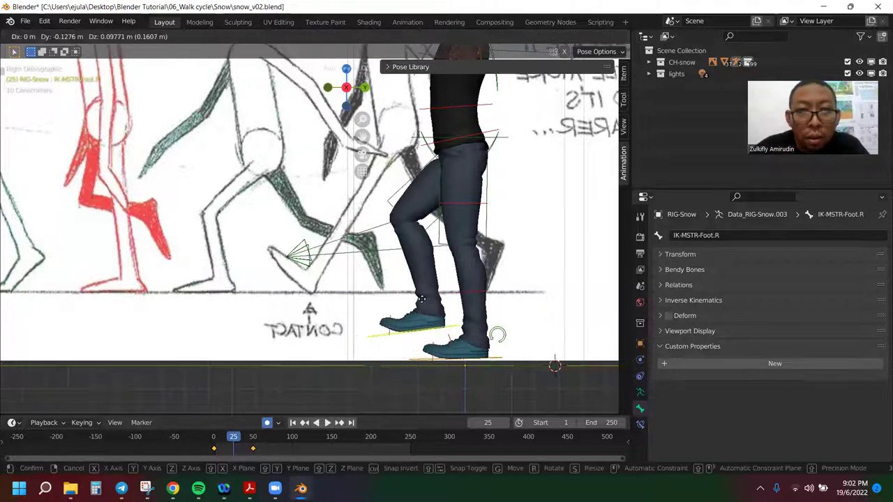
pyautogui.click(430, 291)
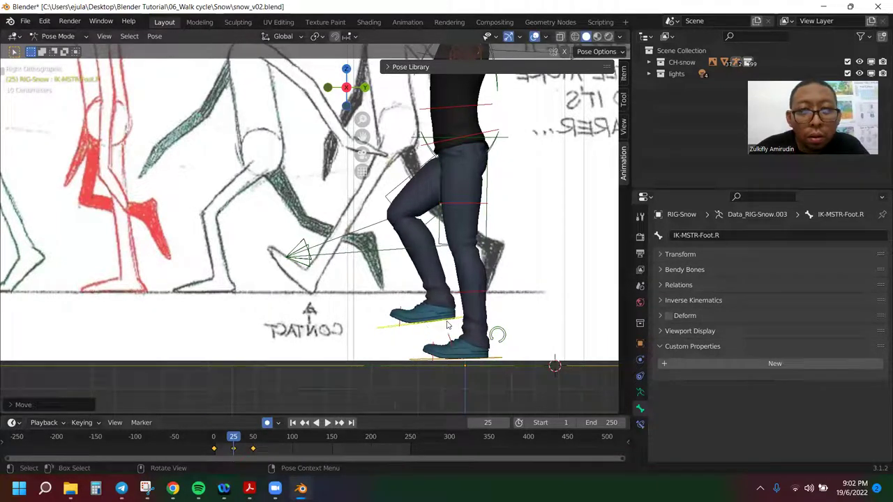
pyautogui.click(402, 277)
pyautogui.moveTo(381, 261)
pyautogui.mouseDown(button='middle')
pyautogui.moveTo(203, 260)
pyautogui.moveTo(159, 242)
pyautogui.mouseUp(button='middle')
pyautogui.moveTo(318, 317)
pyautogui.mouseDown(button='middle')
pyautogui.moveTo(337, 292)
pyautogui.moveTo(293, 320)
pyautogui.moveTo(284, 354)
pyautogui.mouseUp(button='middle')
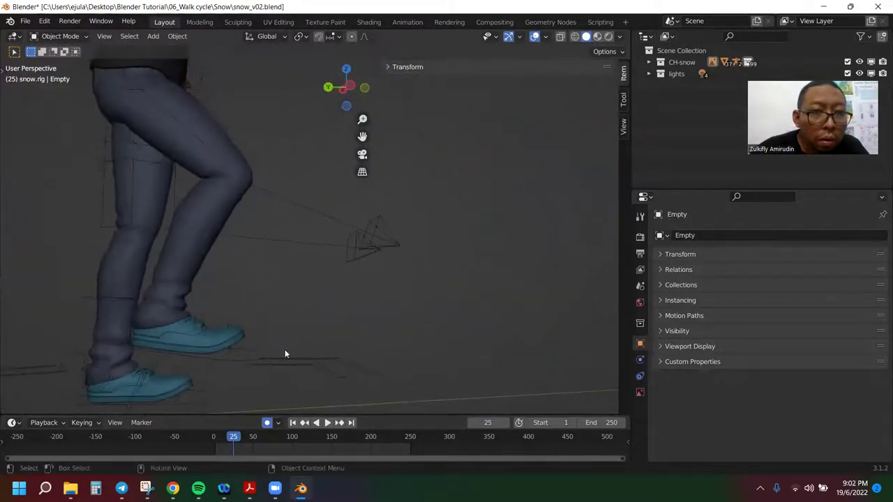
# - In Pose Mode, tilt and raise the IK-MSTR-Foot.R control
pyautogui.click(248, 359)
pyautogui.hotkey('ctrl', 'Tab')
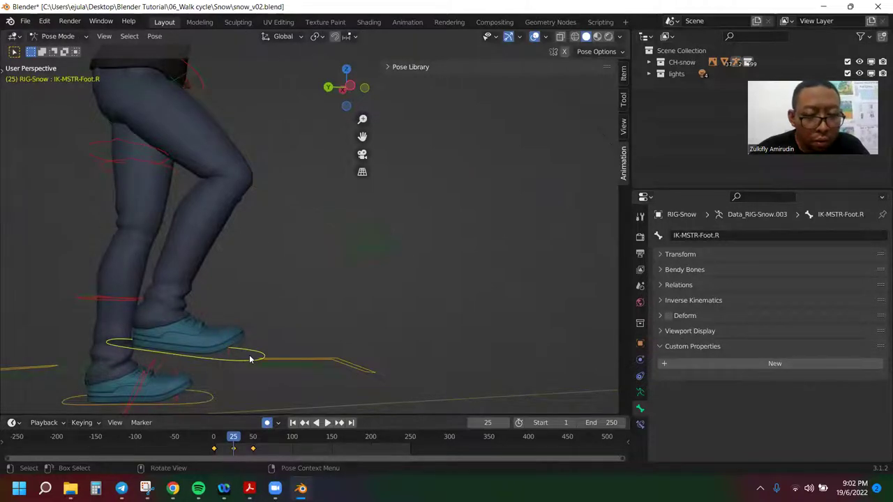
pyautogui.press('r')
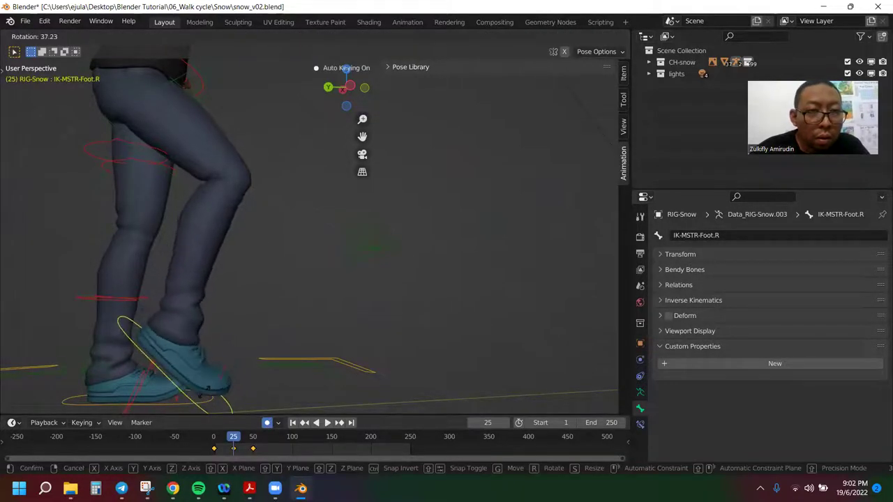
pyautogui.click(206, 385)
pyautogui.press('g')
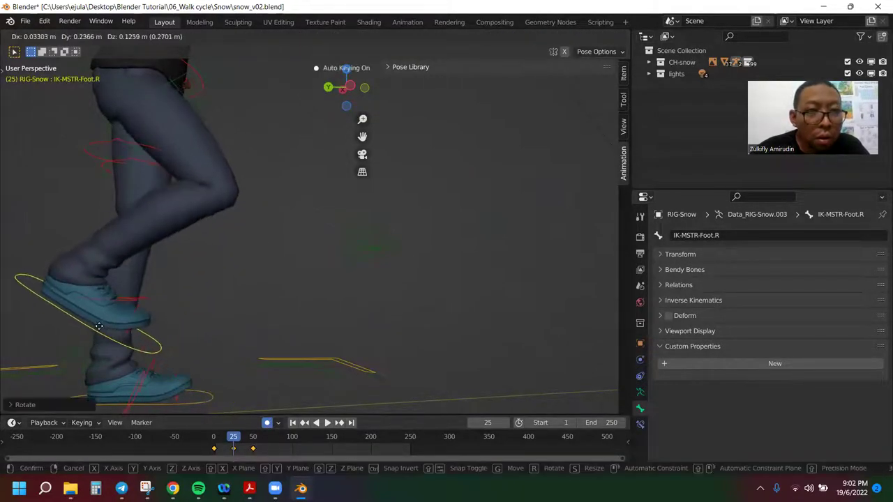
pyautogui.click(95, 330)
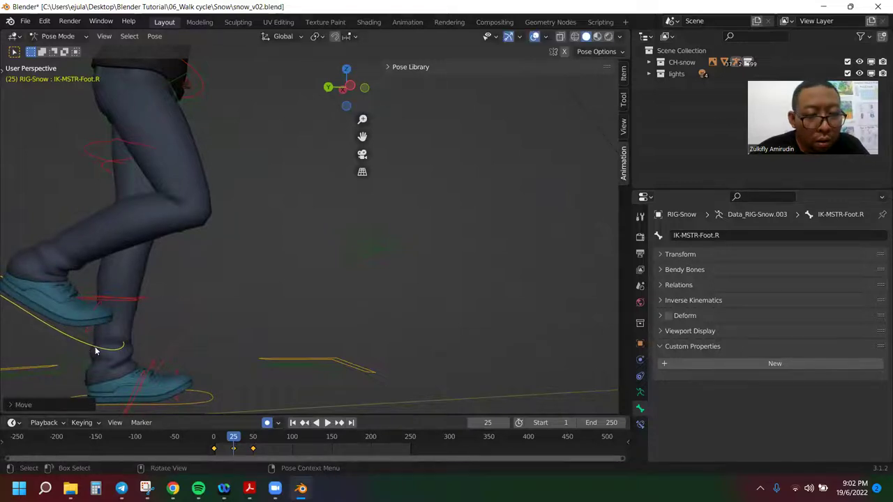
pyautogui.press('r')
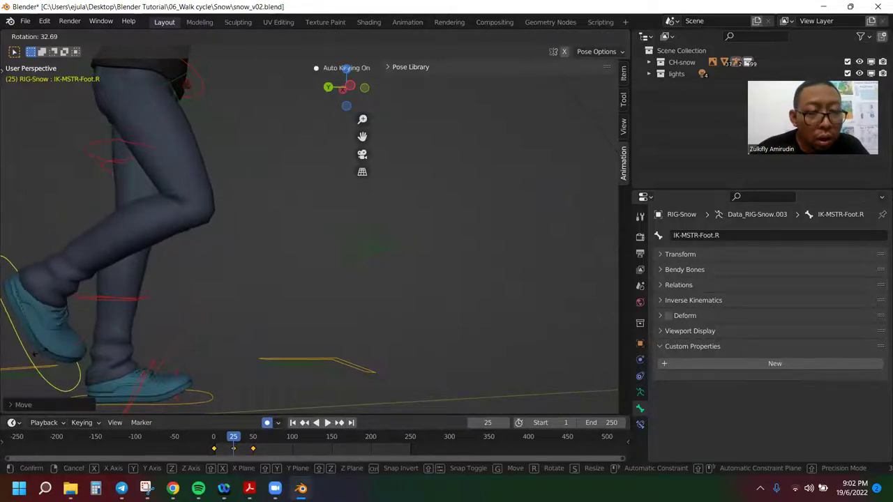
pyautogui.rightClick(39, 355)
# - Adjust the right foot rotation again, then check front and side orthographic views
pyautogui.moveTo(300, 254)
pyautogui.mouseDown(button='middle')
pyautogui.moveTo(401, 262)
pyautogui.moveTo(259, 259)
pyautogui.moveTo(127, 307)
pyautogui.mouseUp(button='middle')
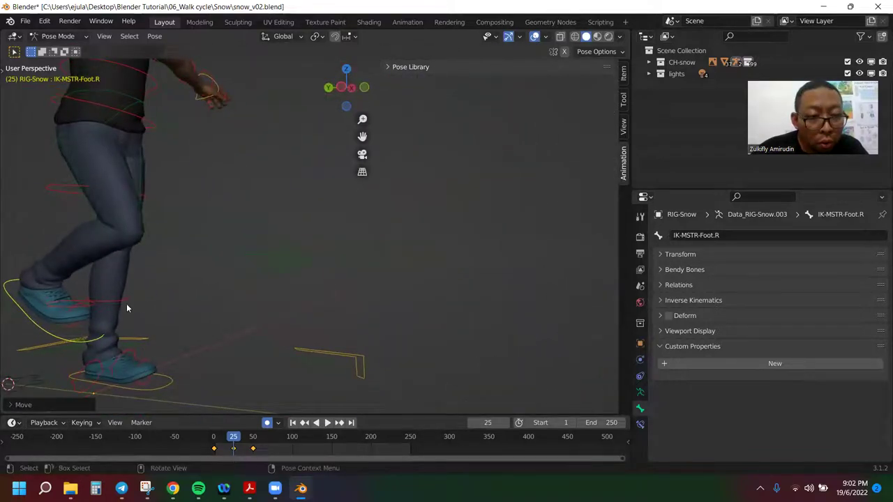
pyautogui.press('r')
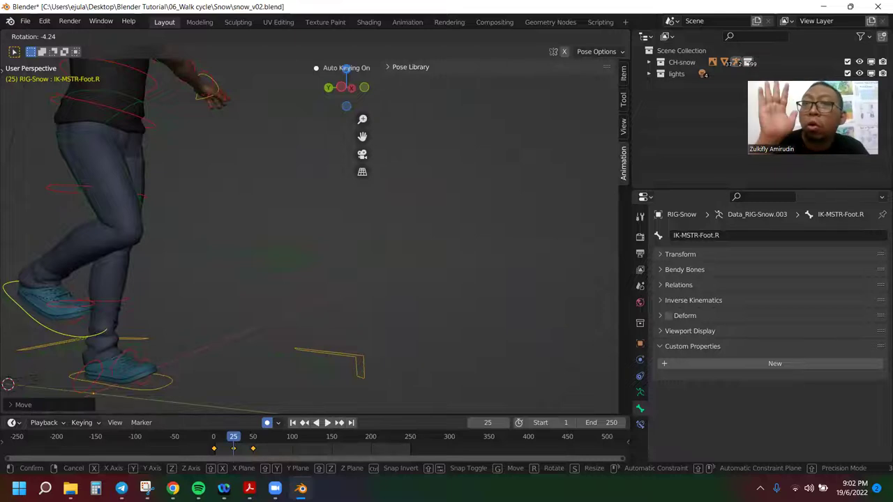
pyautogui.click(117, 319)
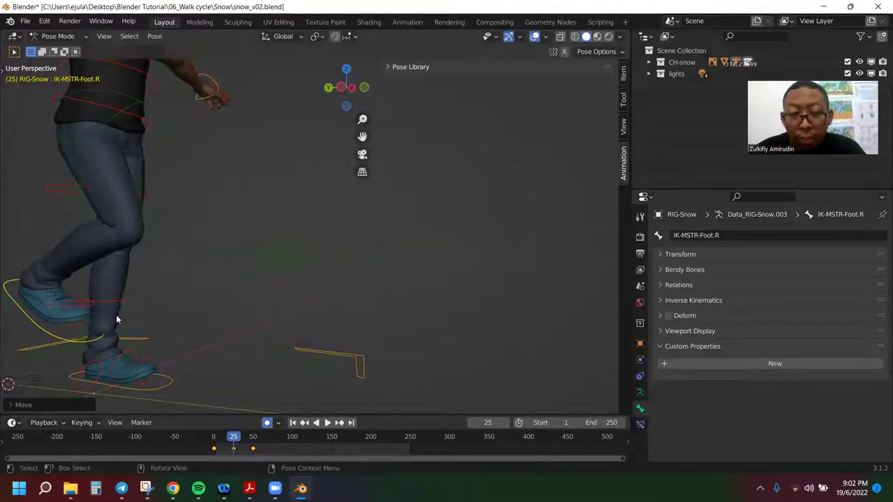
pyautogui.hotkey('ctrl', 'z')
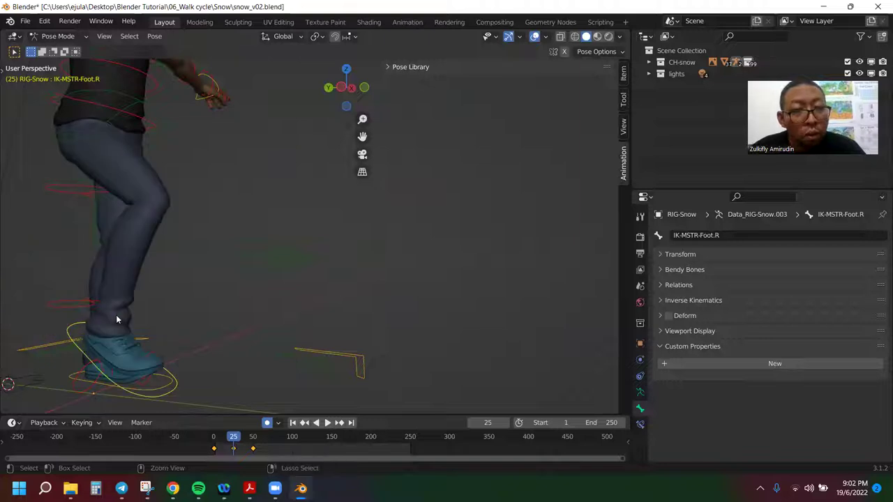
pyautogui.hotkey('ctrl', 'shift', 'z')
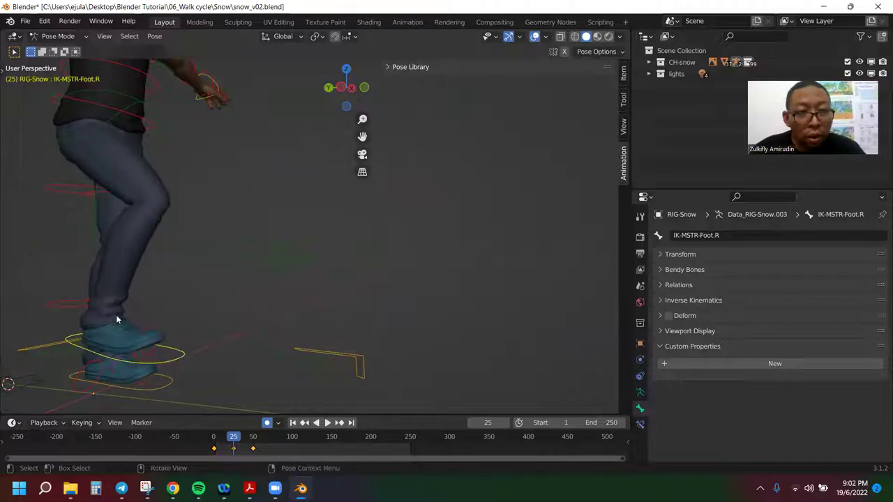
pyautogui.press('KP_1')
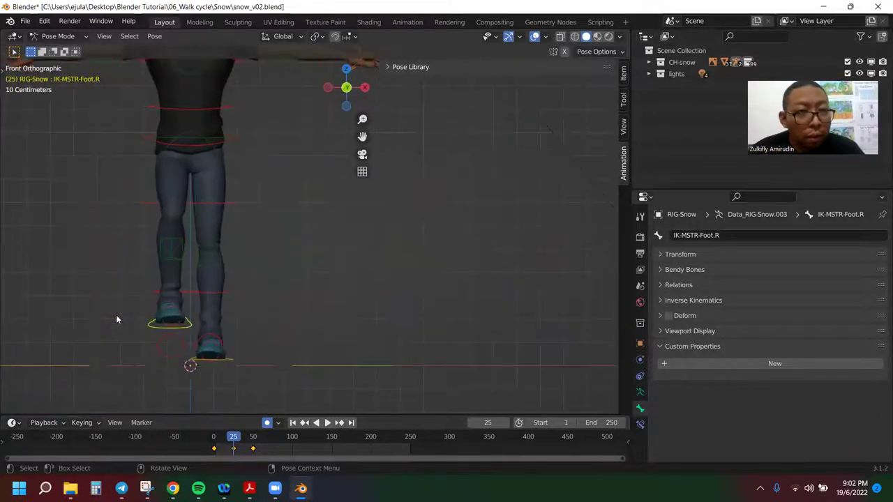
pyautogui.press('KP_3')
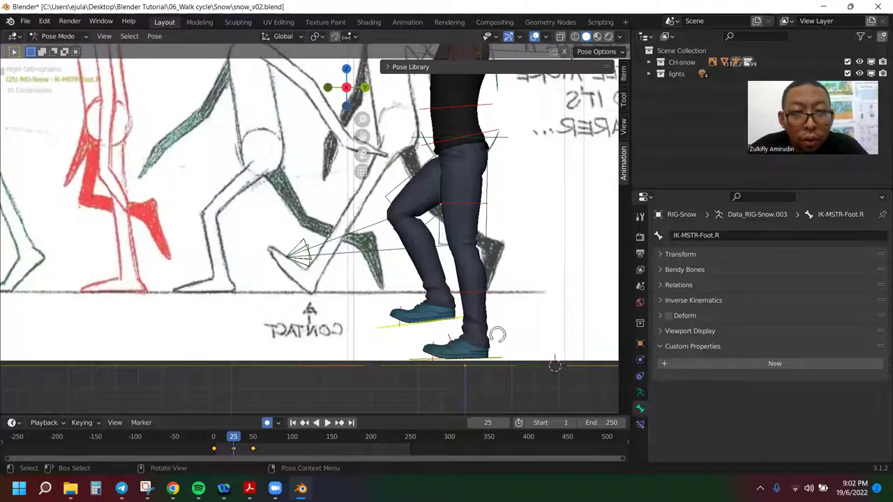
# - Rotate and lift the right foot behind so its toe points down, matching the sketch
pyautogui.press('r')
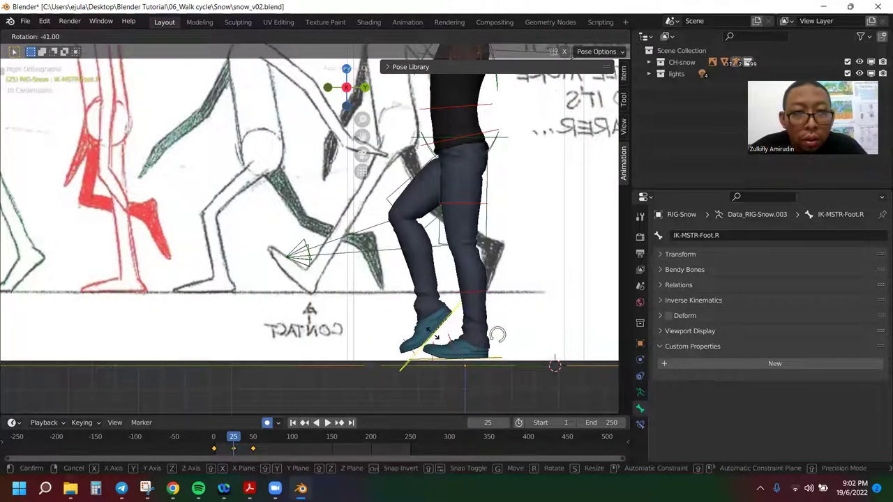
pyautogui.click(435, 337)
pyautogui.press('g')
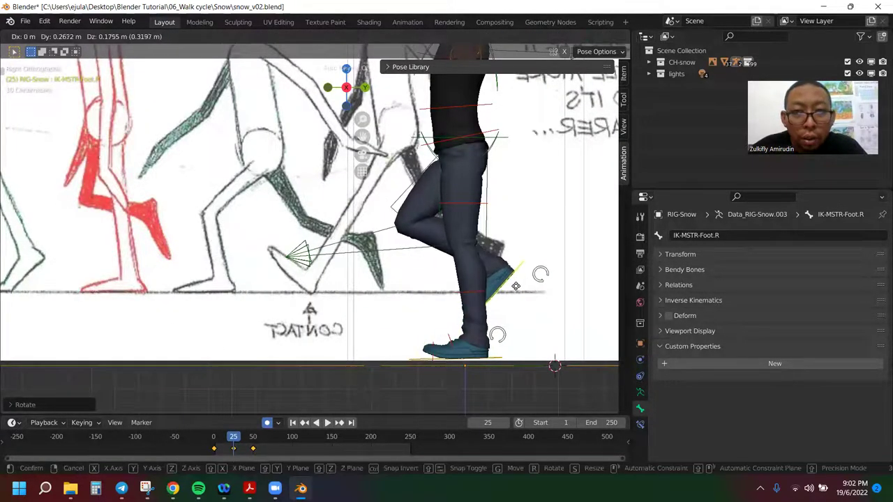
pyautogui.click(535, 289)
pyautogui.press('r')
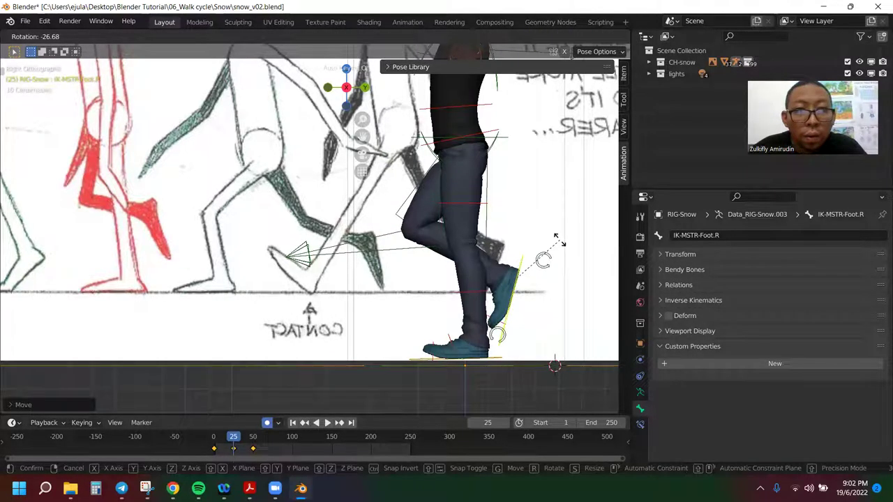
pyautogui.click(557, 235)
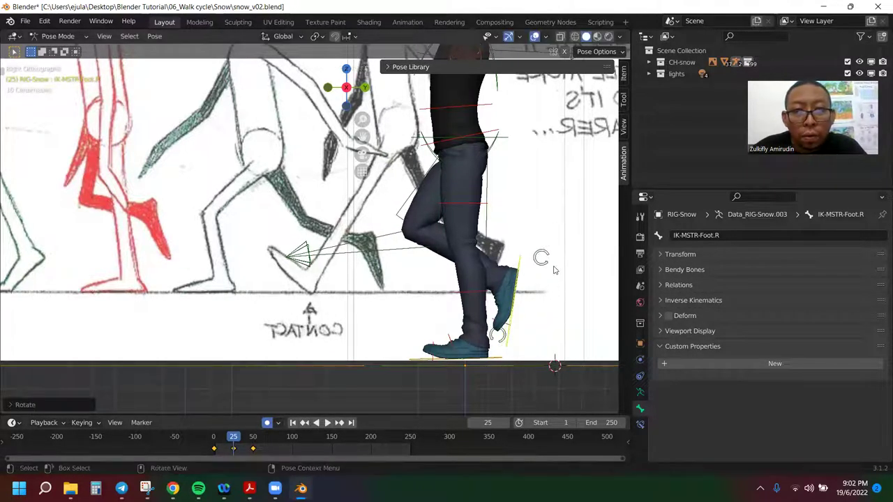
# - Select the FK-Toes.R control and return the timeline to frame 0
pyautogui.click(537, 321)
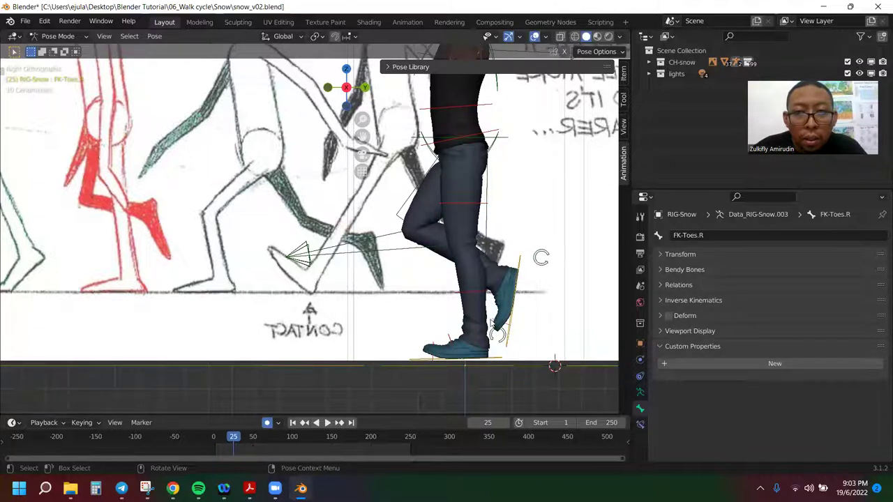
pyautogui.scroll(5, 532, 277)
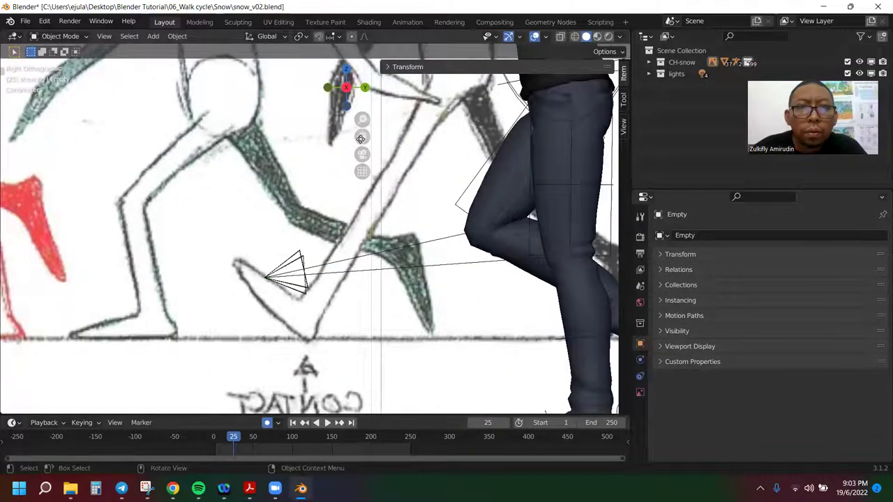
pyautogui.scroll(-2, 558, 293)
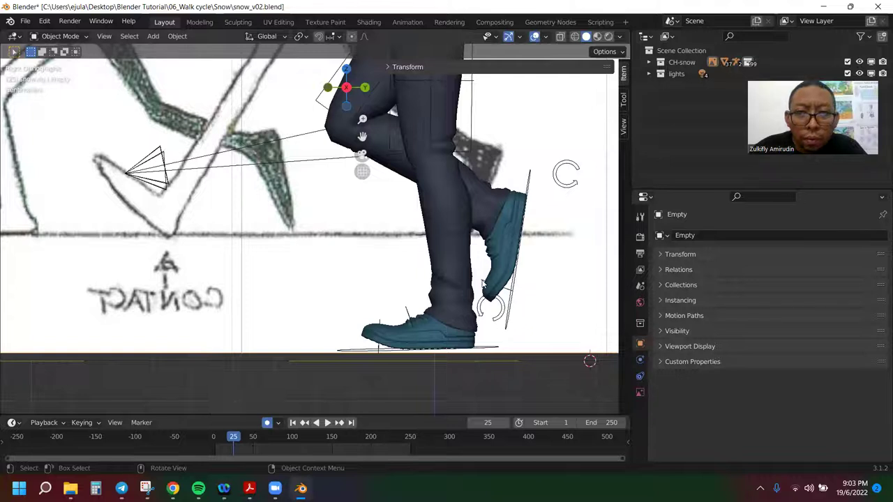
pyautogui.click(482, 283)
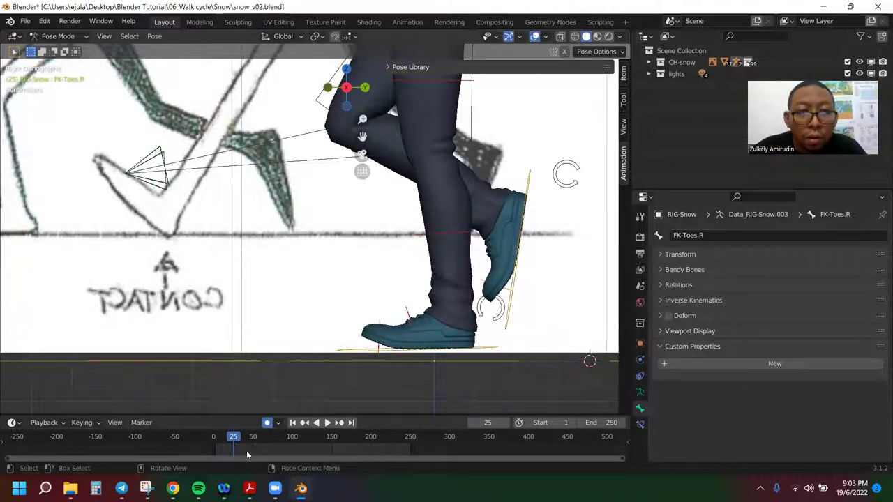
pyautogui.click(214, 438)
pyautogui.press('space')
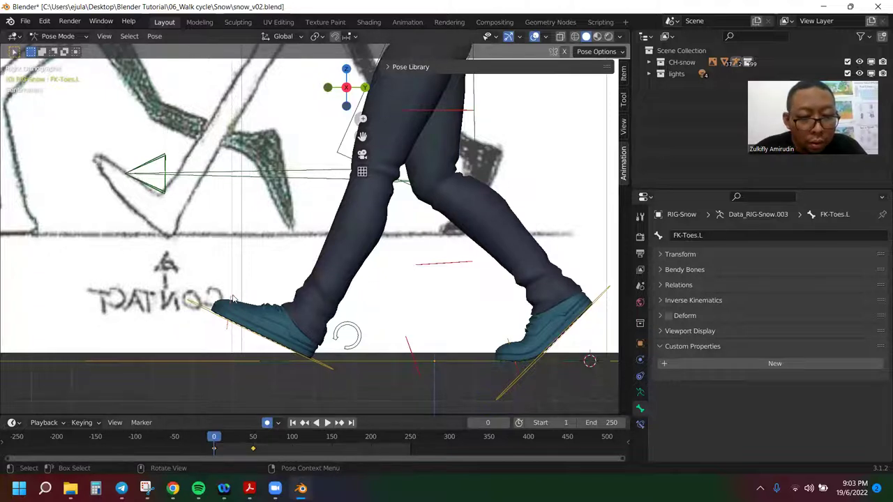
# - Key Location, Rotation & Scale at frame 0, then bend FK-Toes.R about −43° at frame 25
pyautogui.press('i')
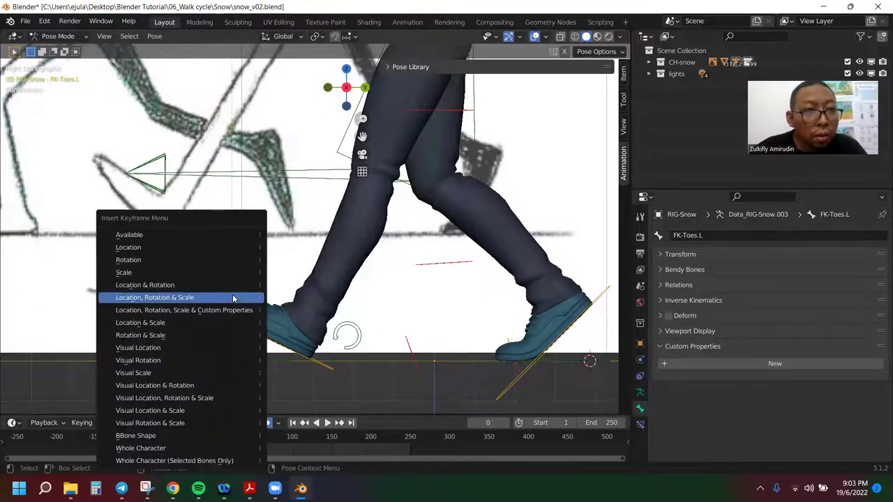
pyautogui.click(233, 298)
pyautogui.click(253, 440)
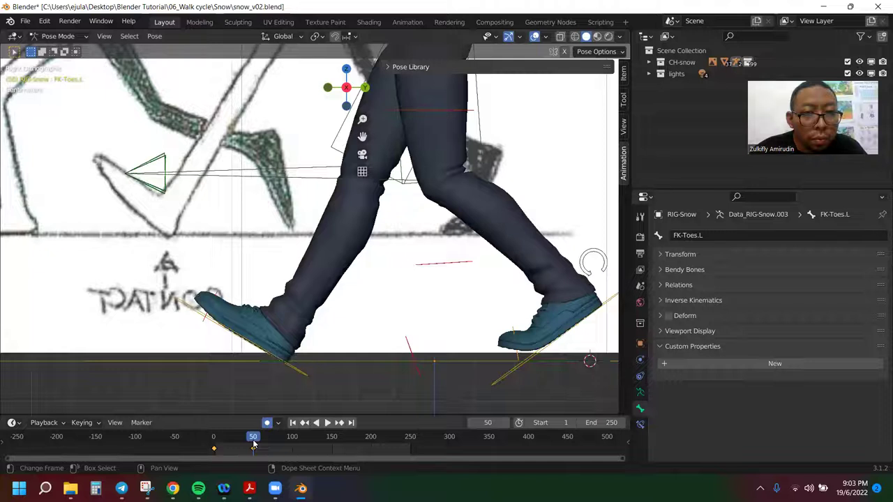
pyautogui.moveTo(253, 441); pyautogui.dragTo(234, 446)
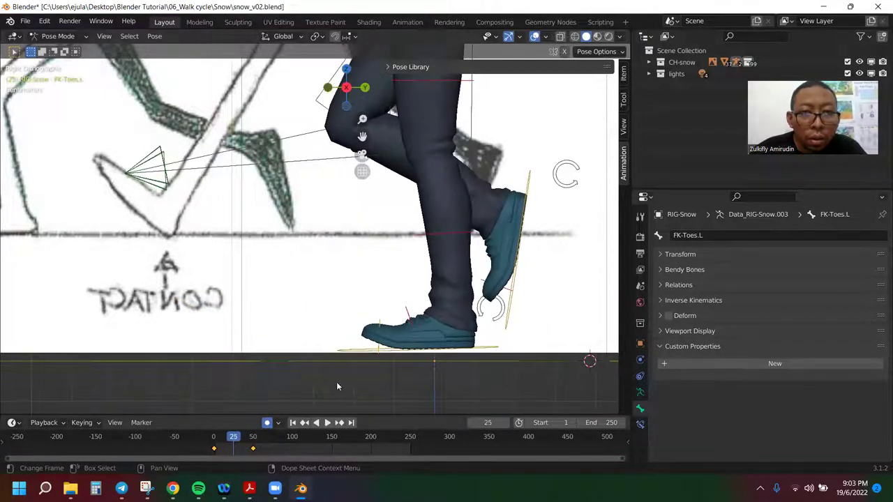
pyautogui.click(479, 309)
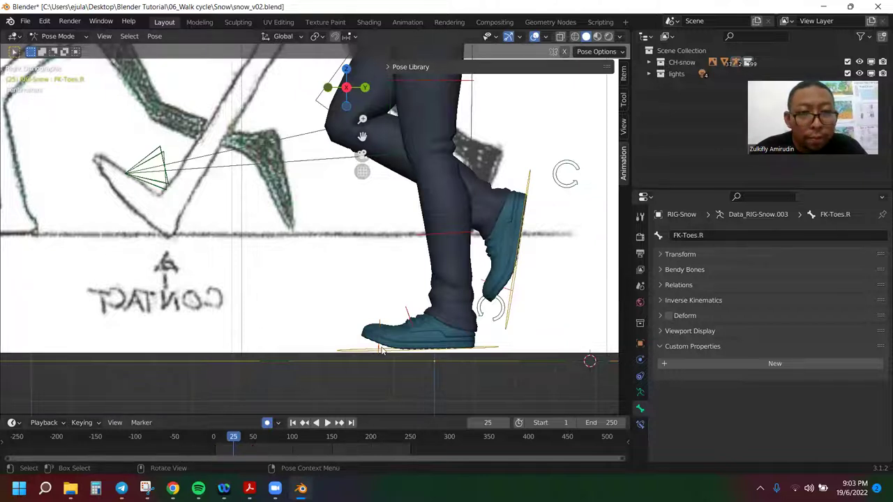
pyautogui.press('r')
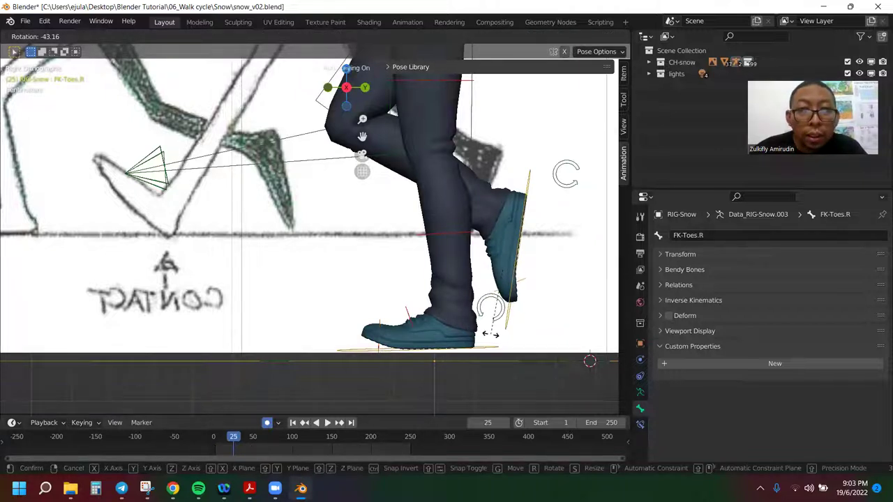
pyautogui.click(493, 335)
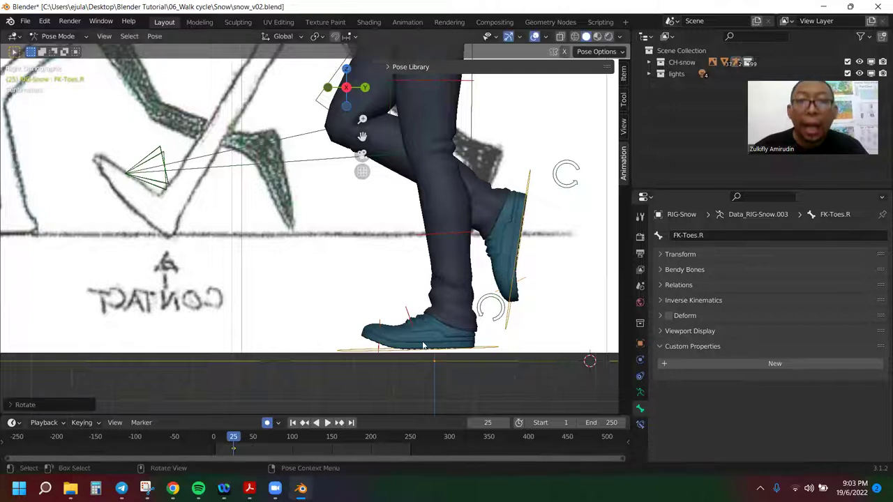
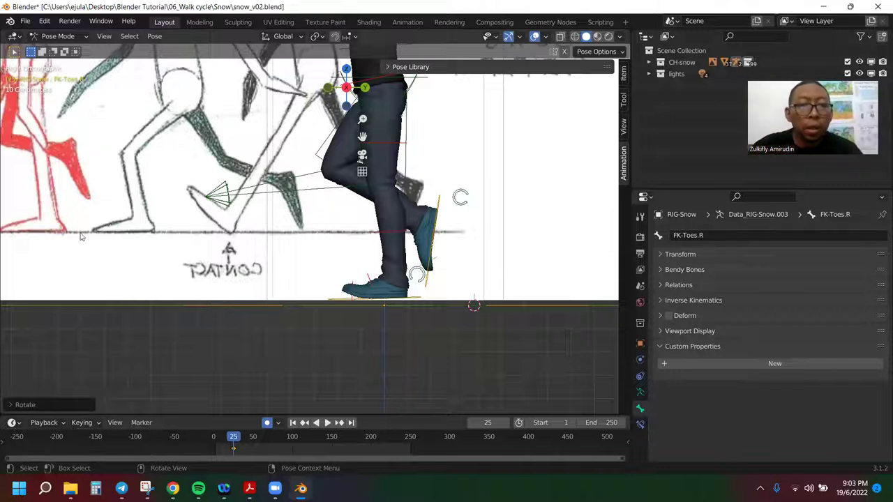
# - Rotate the left toe bone FK-Toes.L at frame 25 after checking the walk playback
pyautogui.moveTo(358, 305); pyautogui.dragTo(384, 341)
pyautogui.click(360, 311)
pyautogui.click(384, 327)
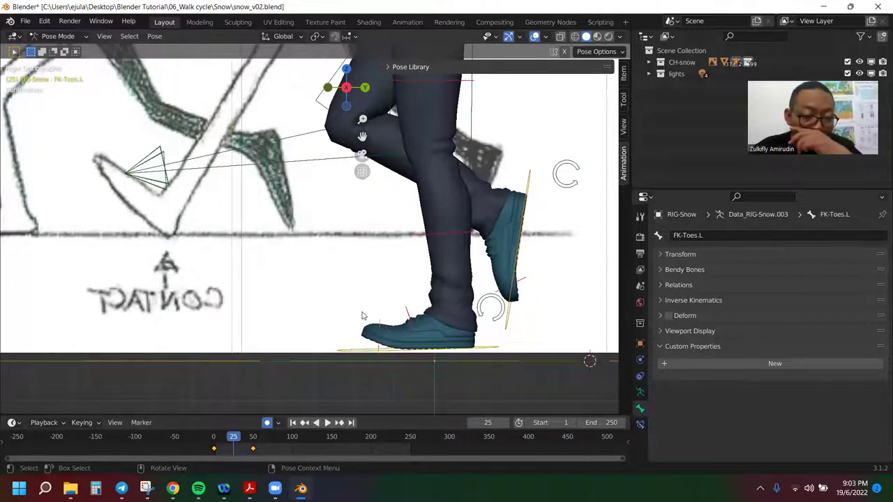
pyautogui.press('space')
pyautogui.moveTo(225, 444)
pyautogui.mouseDown()
pyautogui.moveTo(245, 444)
pyautogui.moveTo(232, 445)
pyautogui.mouseUp()
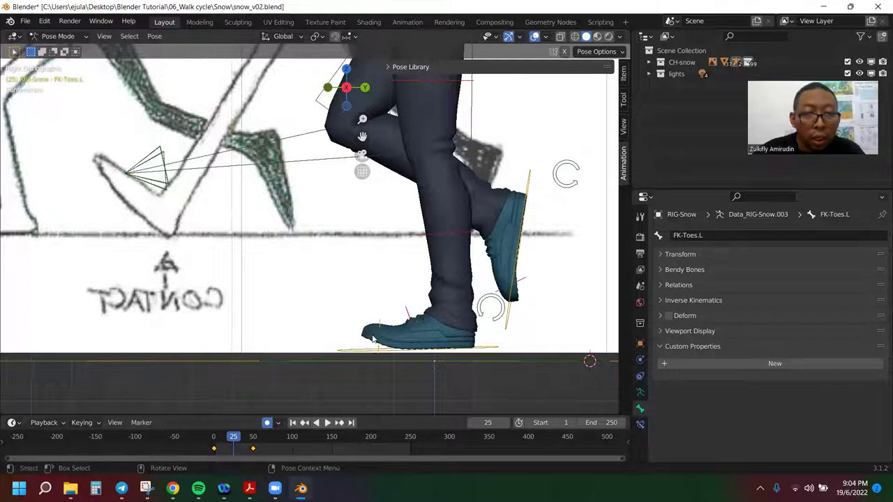
pyautogui.press('r')
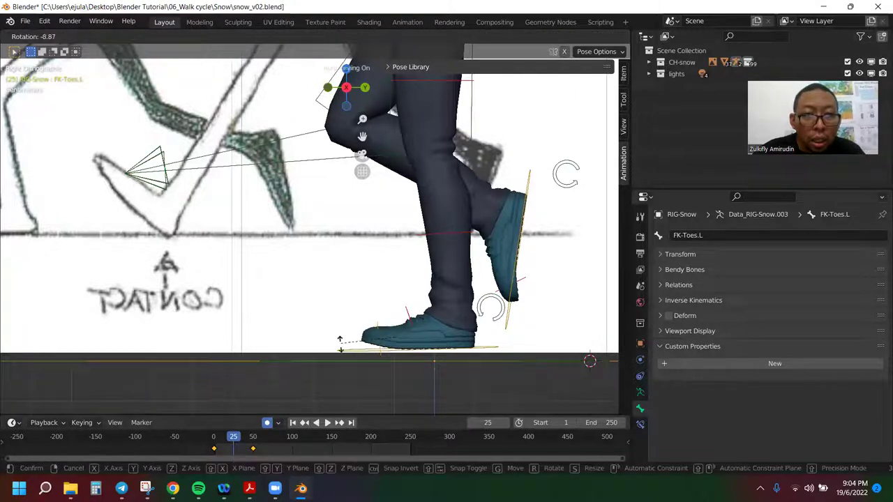
pyautogui.click(341, 353)
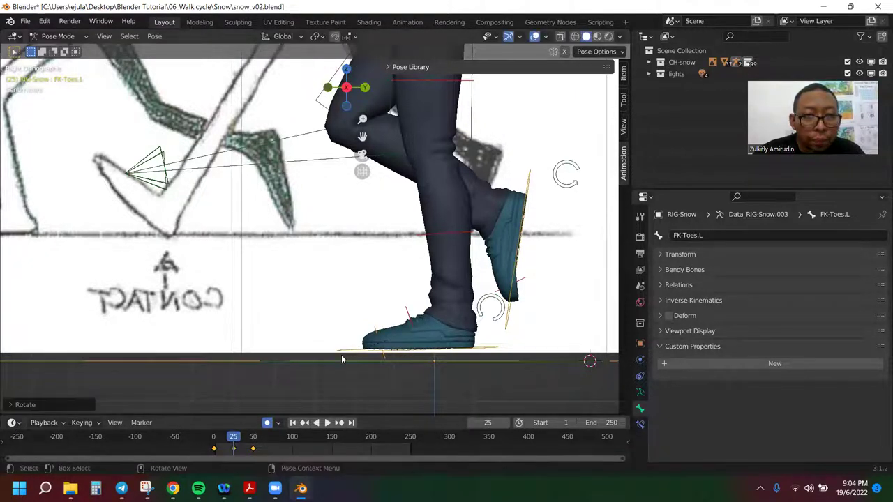
# - Rotate the right toe bone FK-Toes.R at frame 50 to flex the foot
pyautogui.press('space')
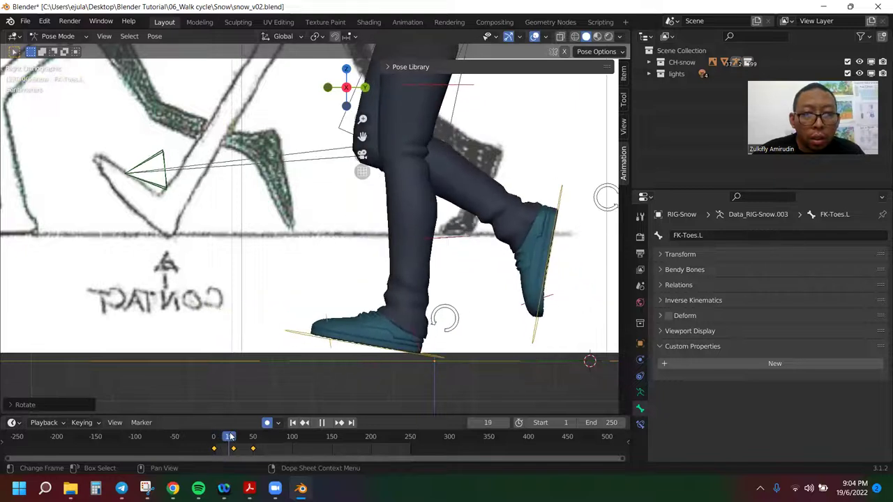
pyautogui.moveTo(234, 437); pyautogui.dragTo(252, 437)
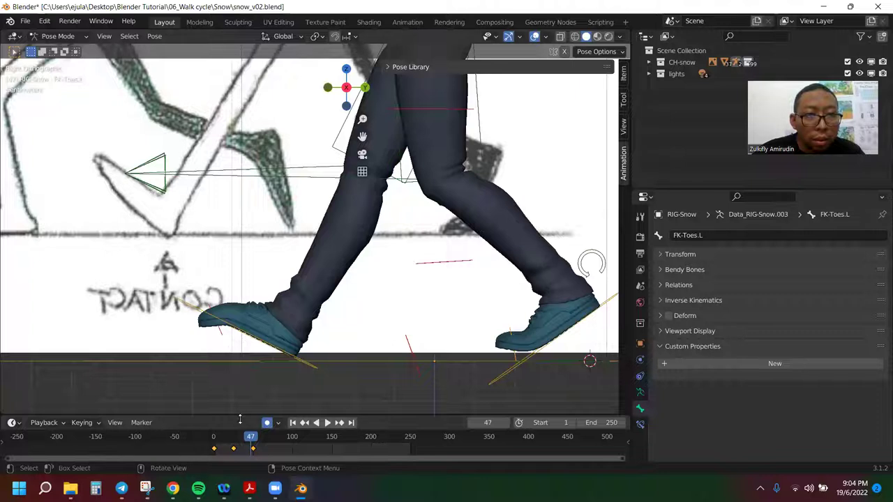
pyautogui.press('Right')
pyautogui.press('Right')
pyautogui.press('Right')
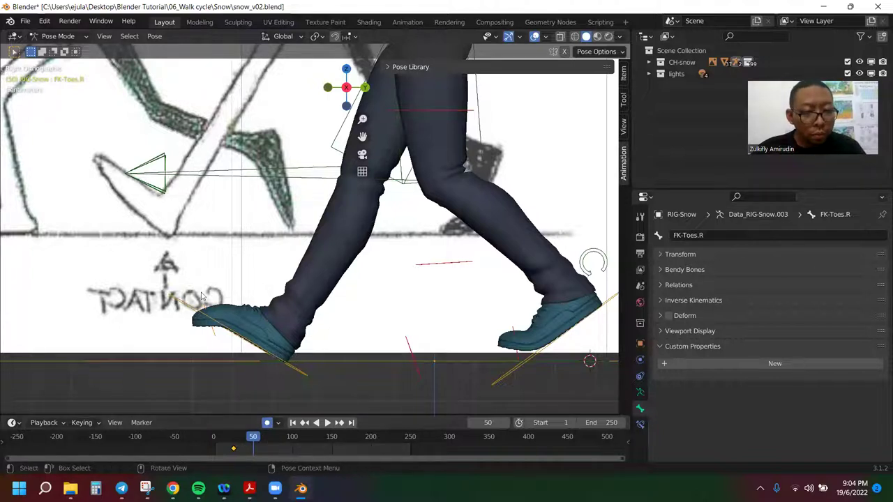
pyautogui.press('r')
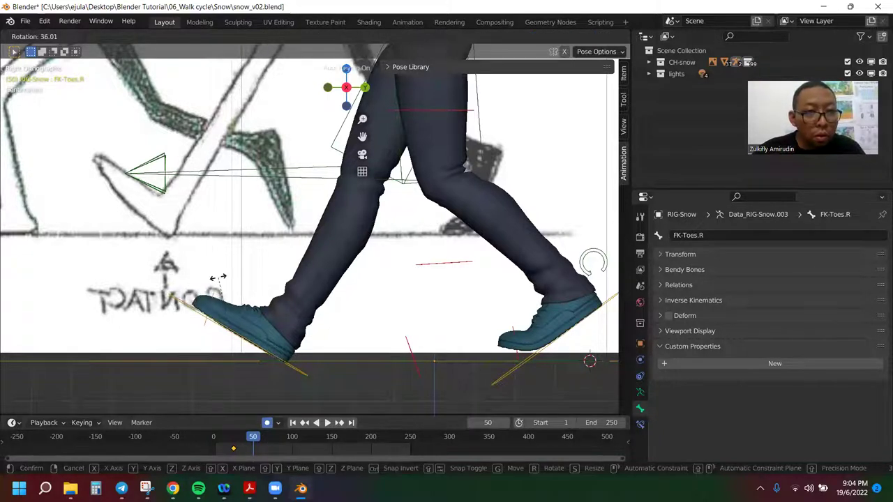
pyautogui.click(220, 278)
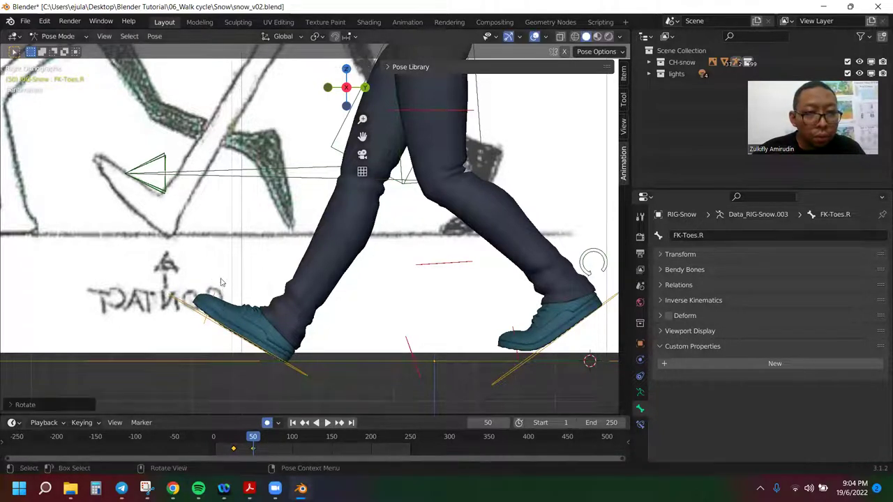
# - Rotate FK-Toes.R again at frame 1 for the opening contact pose
pyautogui.click(214, 440)
pyautogui.press('space')
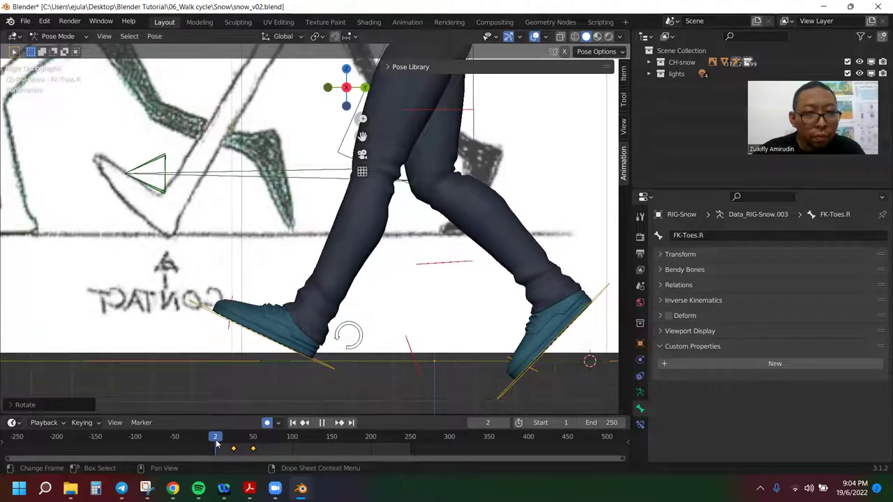
pyautogui.press('Escape')
pyautogui.press('Left')
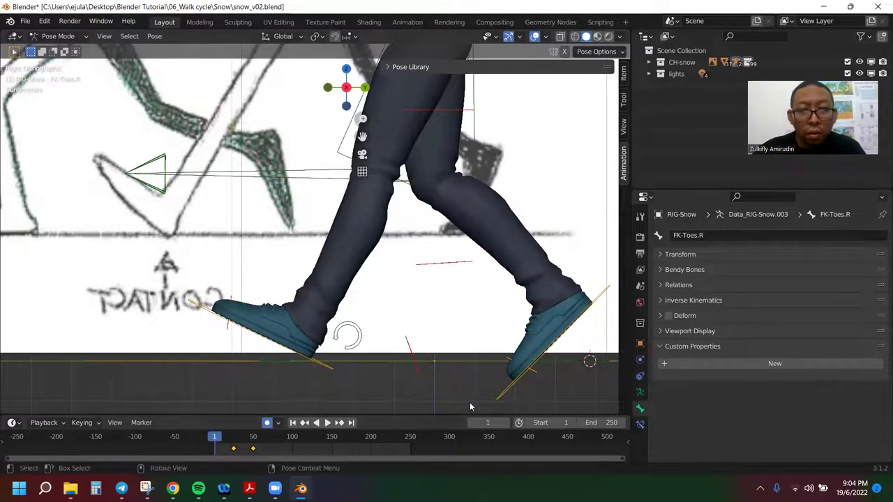
pyautogui.press('r')
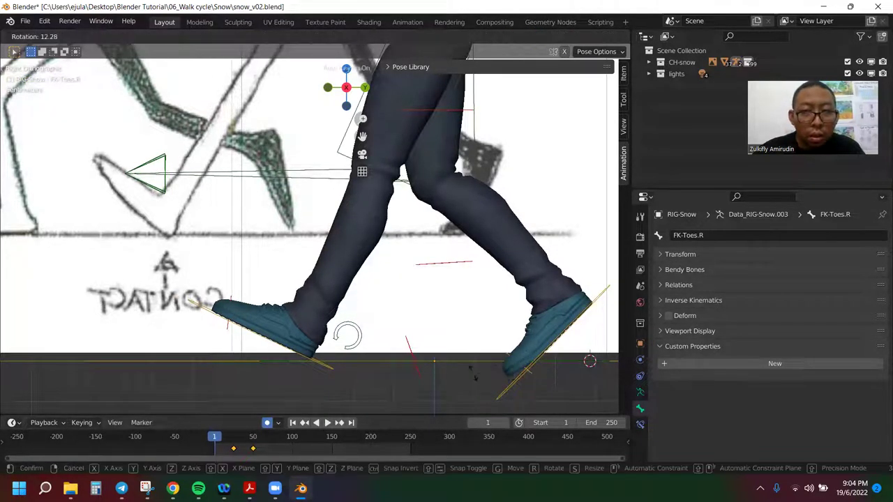
pyautogui.click(459, 340)
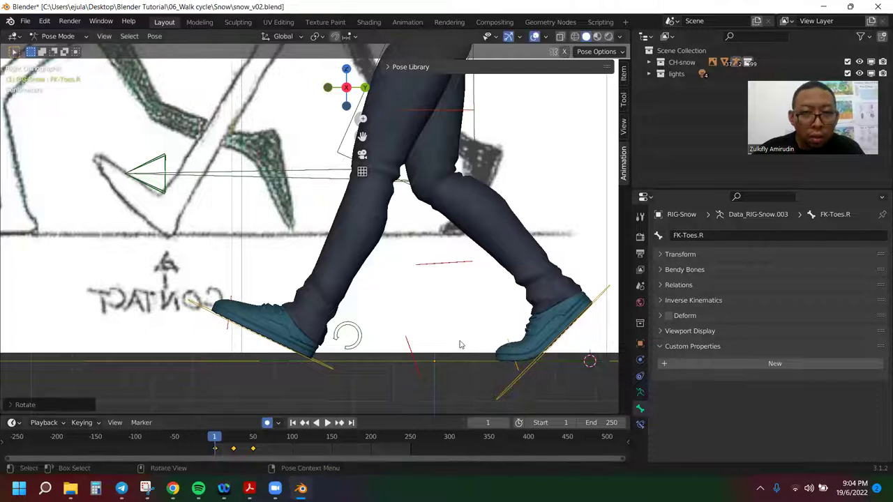
pyautogui.scroll(-2, 288, 222)
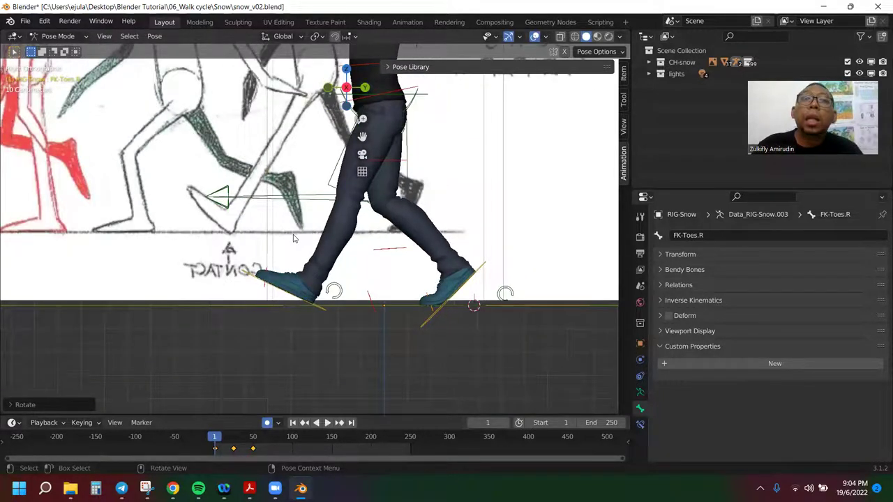
# - Set the transform pivot point to 3D Cursor with the whole character in view
pyautogui.scroll(-2, 293, 239)
pyautogui.moveTo(362, 136)
pyautogui.mouseDown()
pyautogui.moveTo(361, 216)
pyautogui.moveTo(362, 150)
pyautogui.mouseUp()
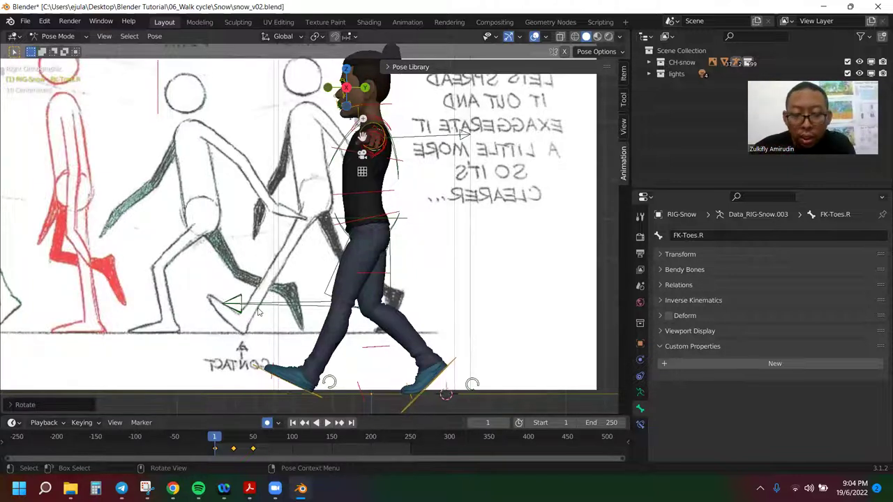
pyautogui.press('.')
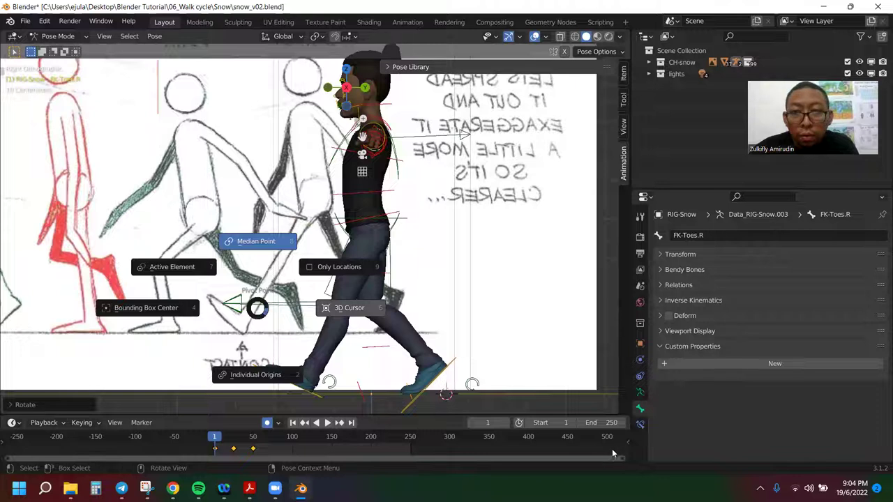
pyautogui.click(519, 408)
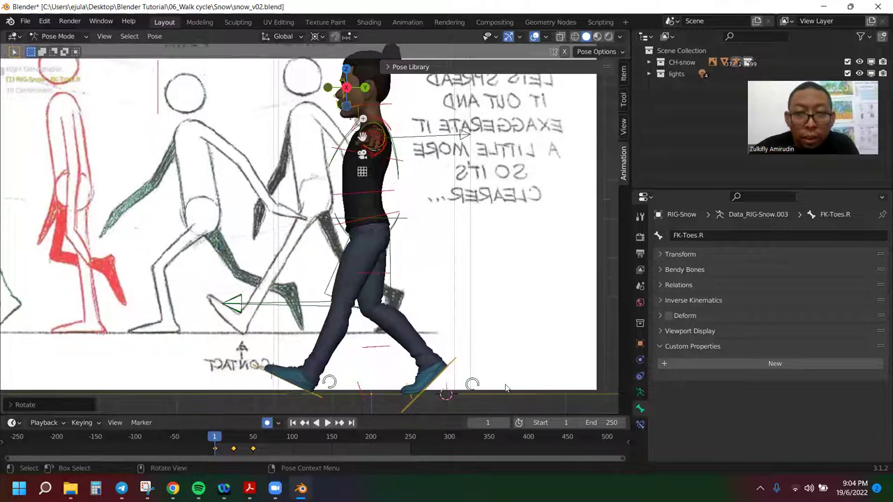
# - Play the walk, return to the frame 25 contact pose, and zoom out to compare with the sketch
pyautogui.press('space')
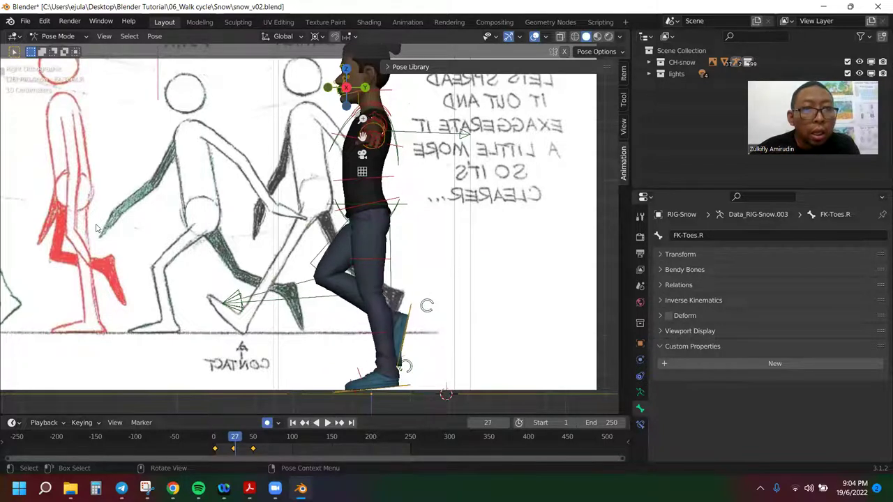
pyautogui.press('space')
pyautogui.press('Left')
pyautogui.press('Left')
pyautogui.press('Left')
pyautogui.press('Left')
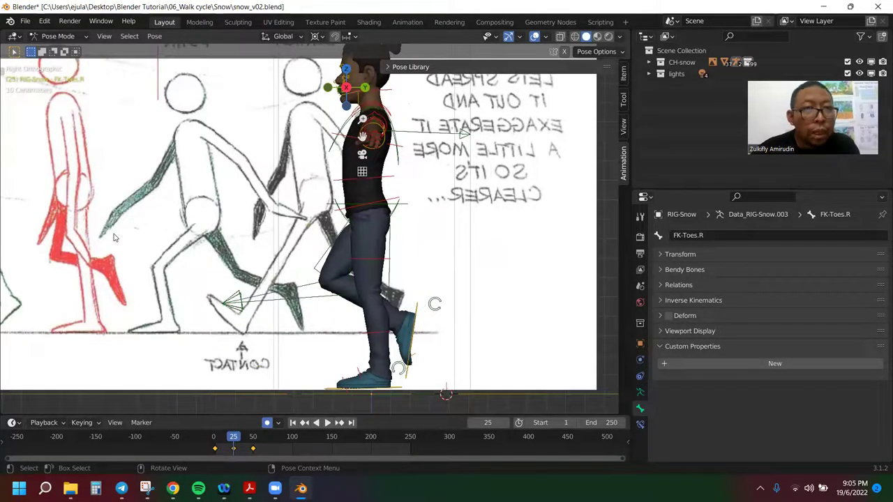
pyautogui.scroll(-1, 189, 250)
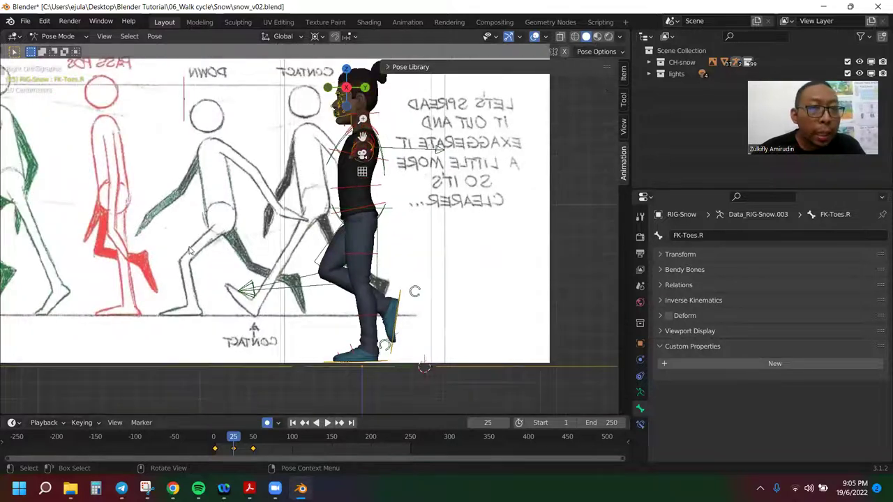
pyautogui.scroll(-2, 192, 213)
pyautogui.scroll(-1, 189, 224)
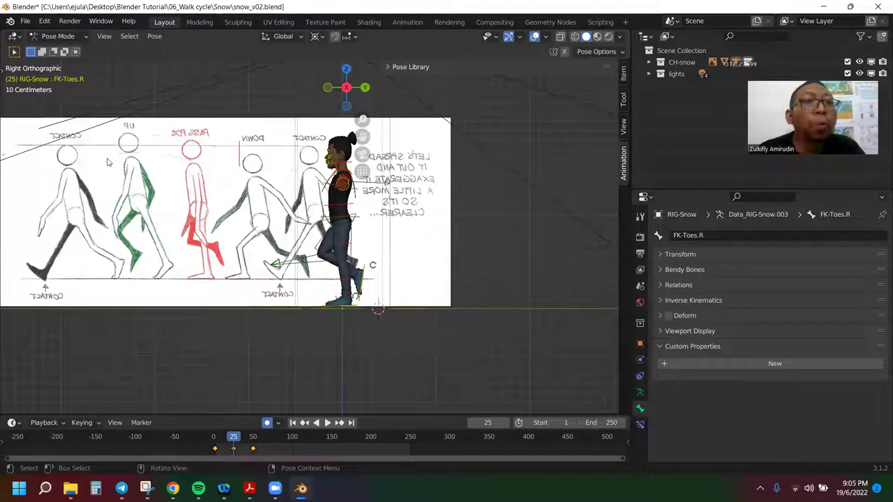
# - Play and scrub through the walk cycle twice to check the stride
pyautogui.press('space')
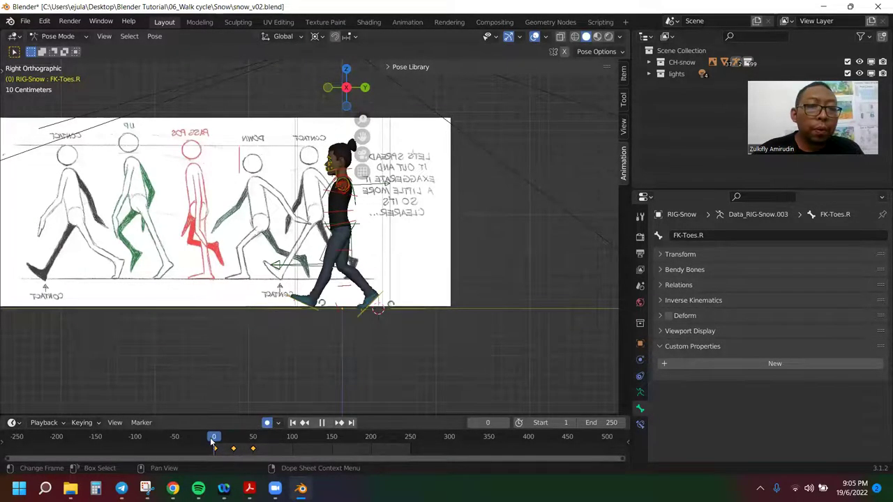
pyautogui.moveTo(223, 443); pyautogui.dragTo(256, 444)
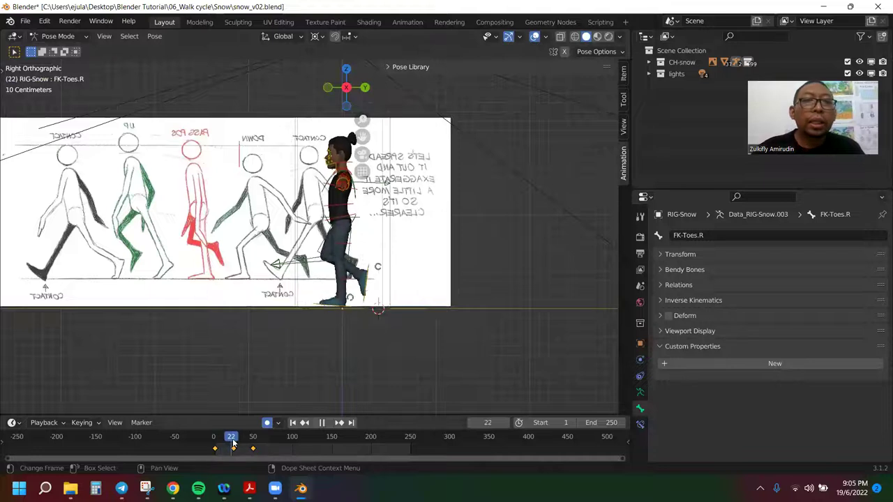
pyautogui.moveTo(256, 444); pyautogui.dragTo(213, 446)
pyautogui.press('space')
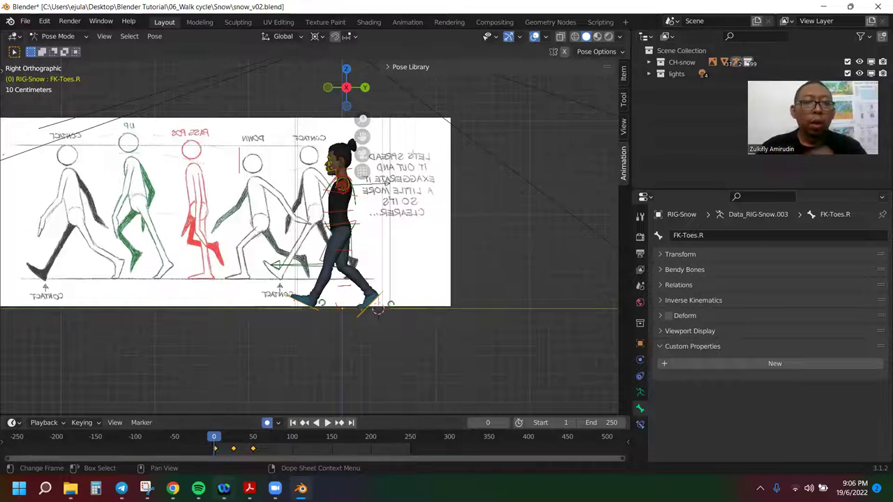
pyautogui.press('space')
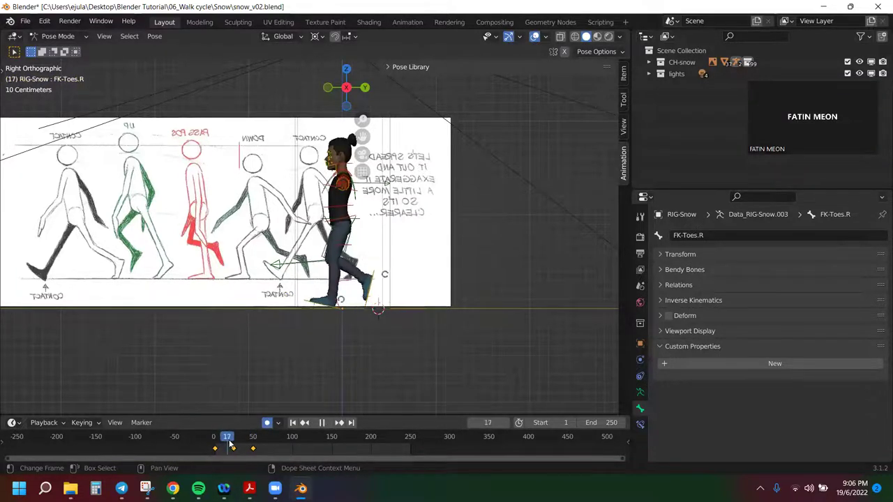
pyautogui.moveTo(252, 441); pyautogui.dragTo(216, 442)
pyautogui.press('space')
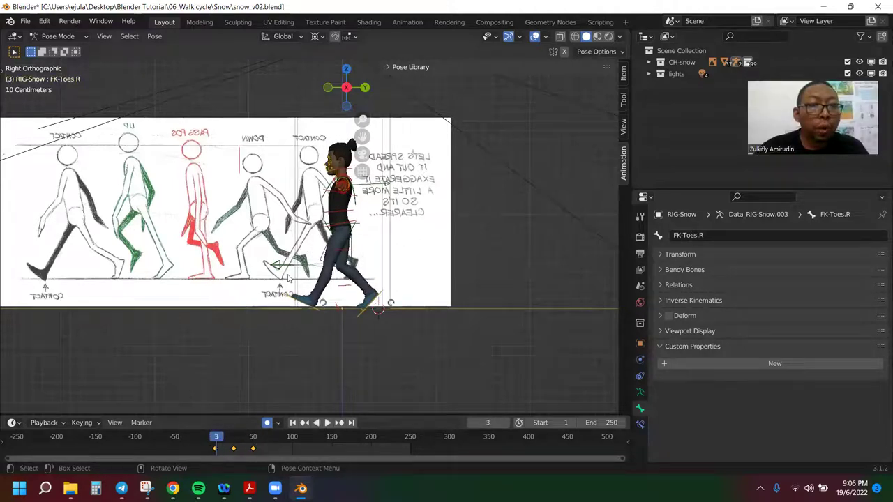
# - Step through the frames, stop on frame 15, and zoom in on the character
pyautogui.press('Right')
pyautogui.press('Right')
pyautogui.press('Right')
pyautogui.press('Right')
pyautogui.press('Right')
pyautogui.press('Right')
pyautogui.press('Right')
pyautogui.press('Right')
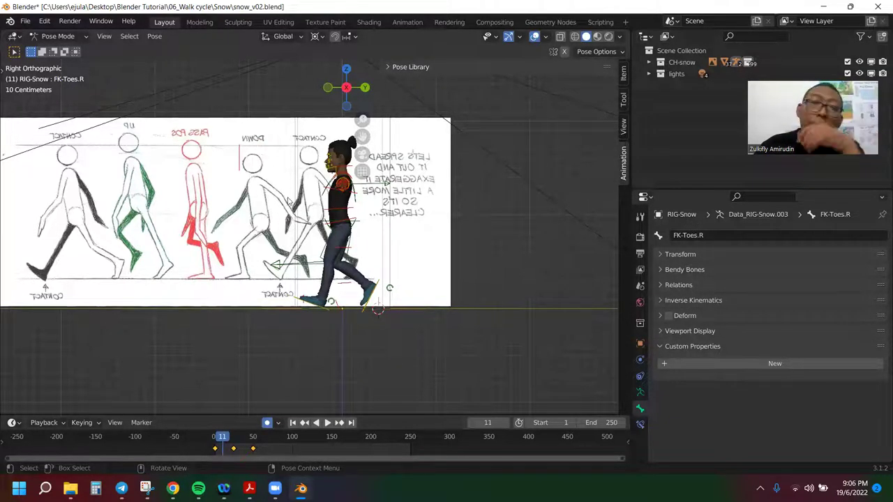
pyautogui.press('space')
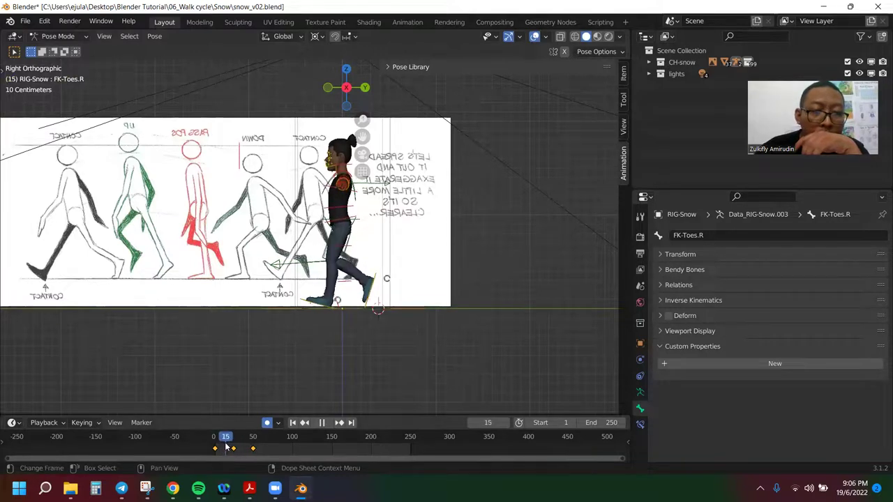
pyautogui.press('space')
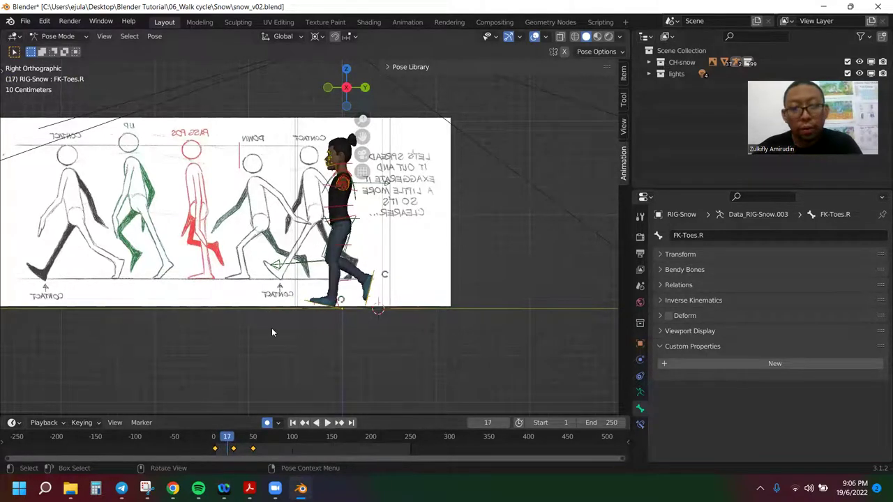
pyautogui.press('Left')
pyautogui.scroll(3, 344, 255)
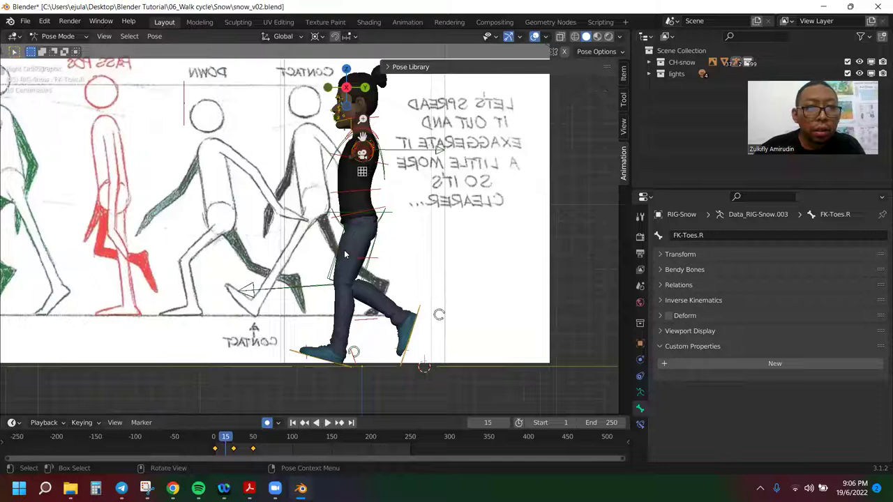
# - Move the torso control MSTR-Spine_Torso vertically along Z
pyautogui.click(389, 216)
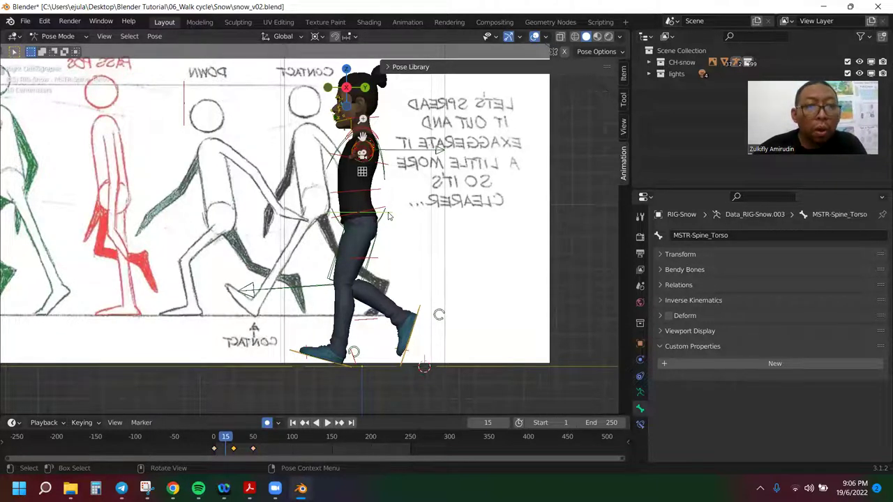
pyautogui.press('g')
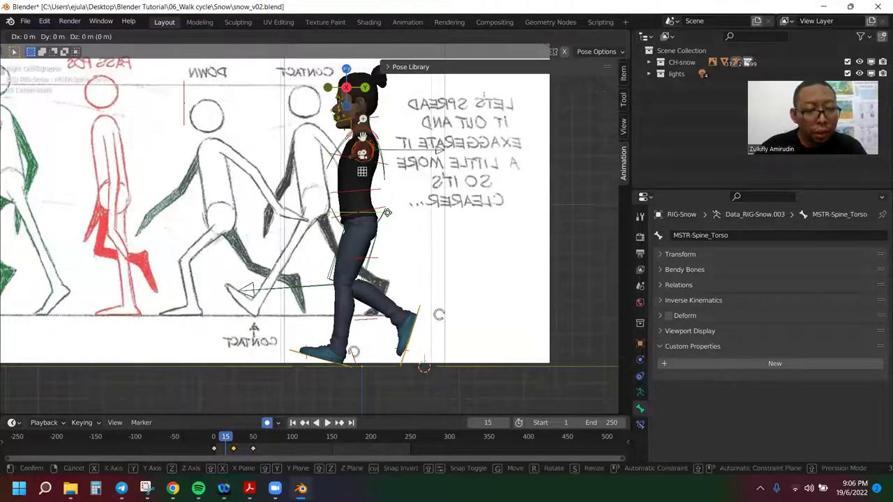
pyautogui.press('z')
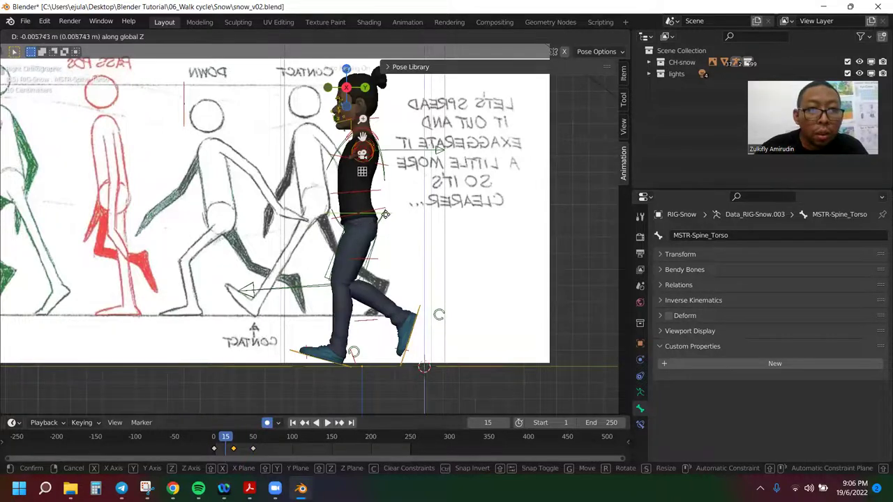
pyautogui.click(382, 224)
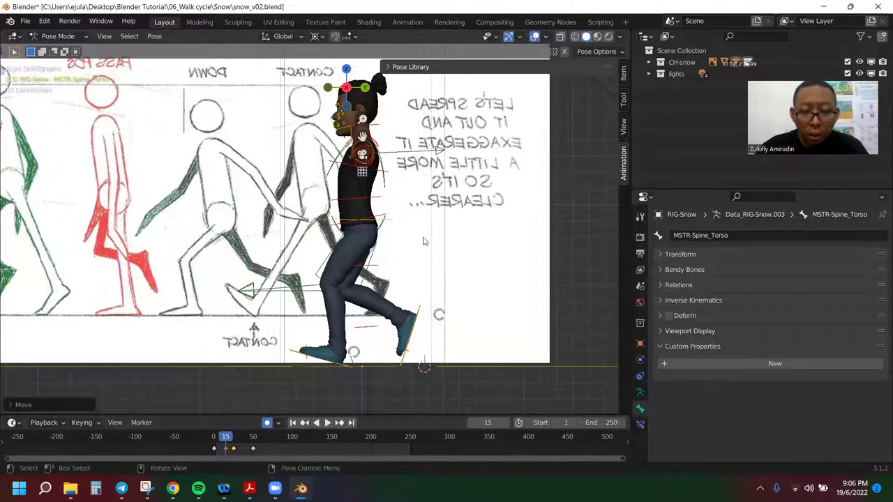
# - Reset the torso's rotation at frame 15 and set transform orientation to Local
pyautogui.press('space')
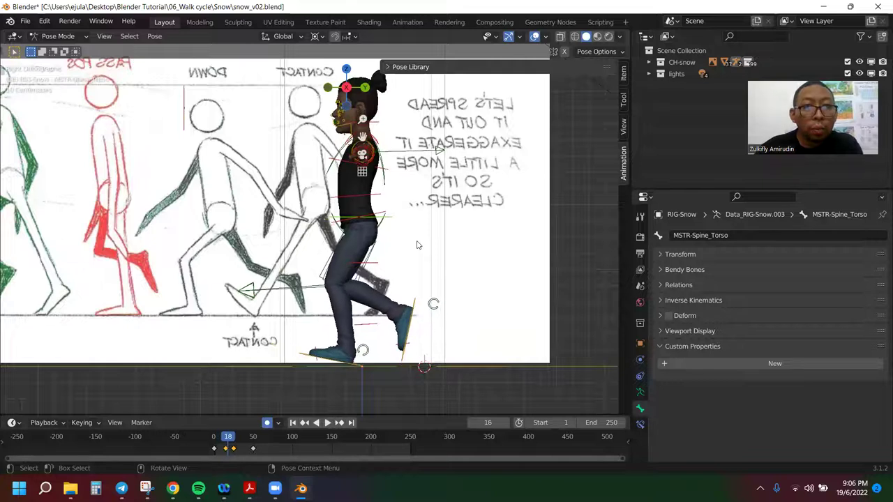
pyautogui.press('Left')
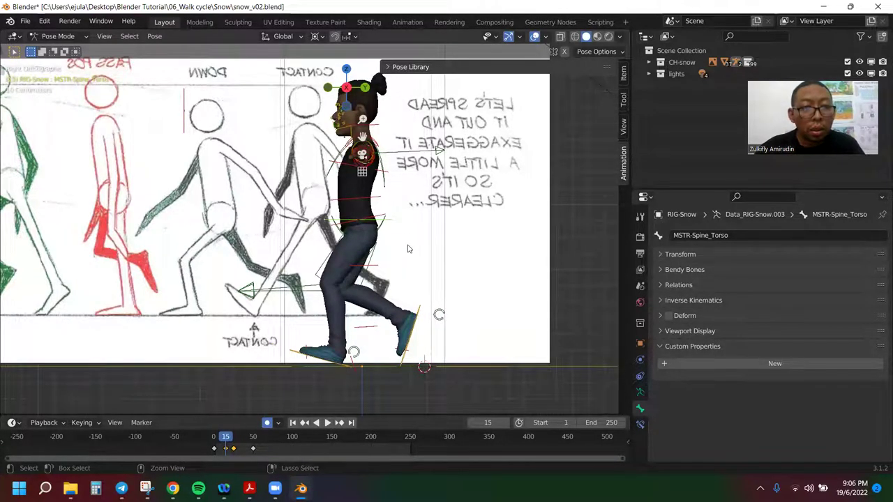
pyautogui.hotkey('alt', 'r')
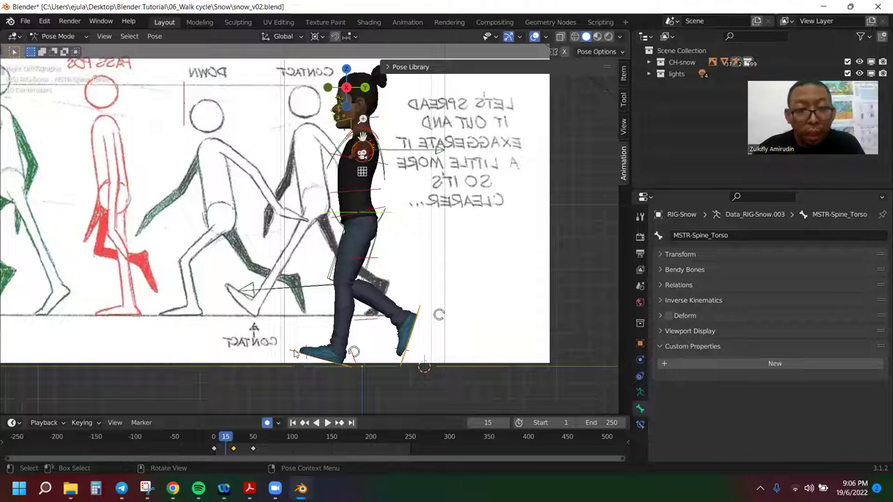
pyautogui.press(',')
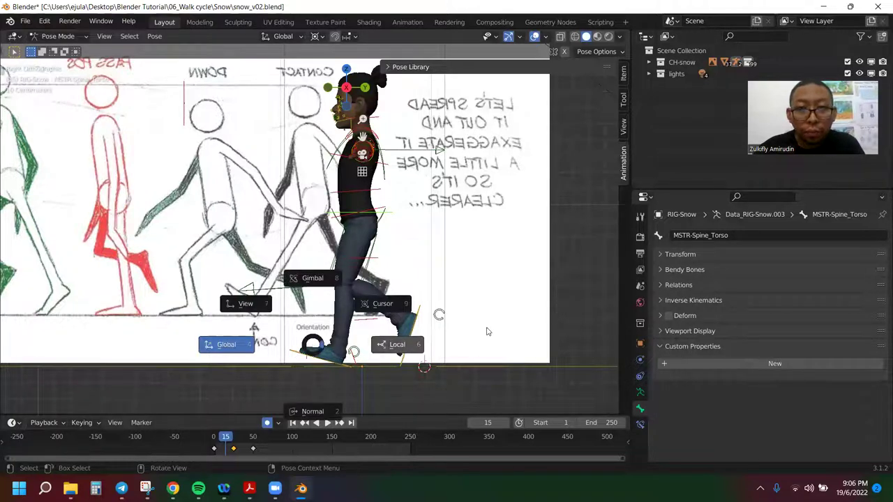
pyautogui.click(489, 332)
# - Step back through the frames to frame 0, zooming in on the character
pyautogui.press('Left')
pyautogui.press('Left')
pyautogui.press('Left')
pyautogui.press('Left')
pyautogui.press('Left')
pyautogui.press('Left')
pyautogui.press('Left')
pyautogui.press('Left')
pyautogui.press('Left')
pyautogui.press('Left')
pyautogui.press('Left')
pyautogui.press('Left')
pyautogui.press('Left')
pyautogui.press('Left')
pyautogui.press('Left')
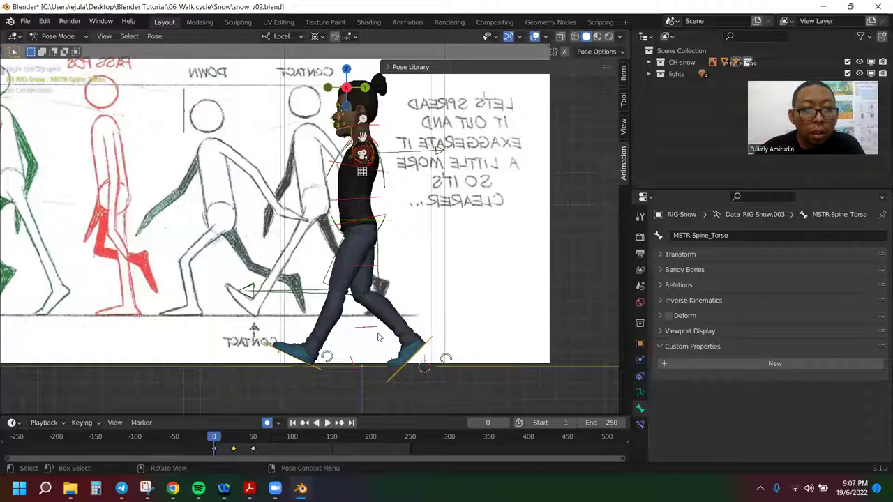
pyautogui.press('Left')
pyautogui.press('Right')
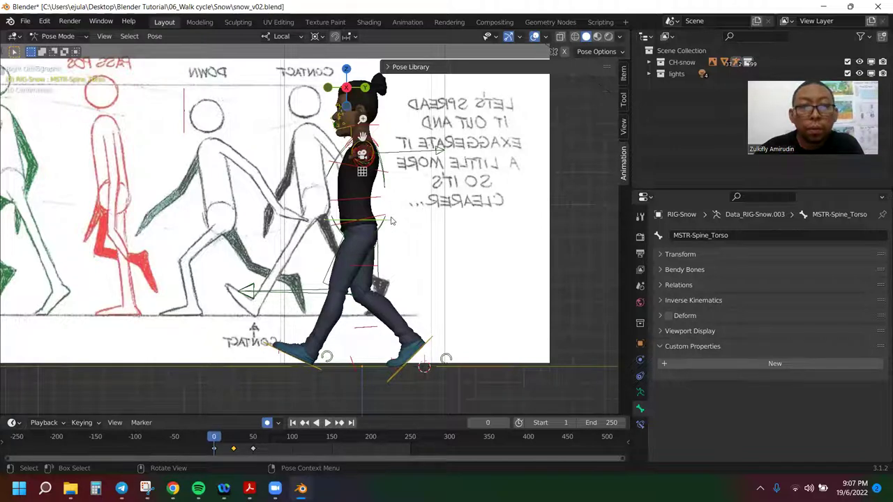
pyautogui.press('Right')
pyautogui.press('Left')
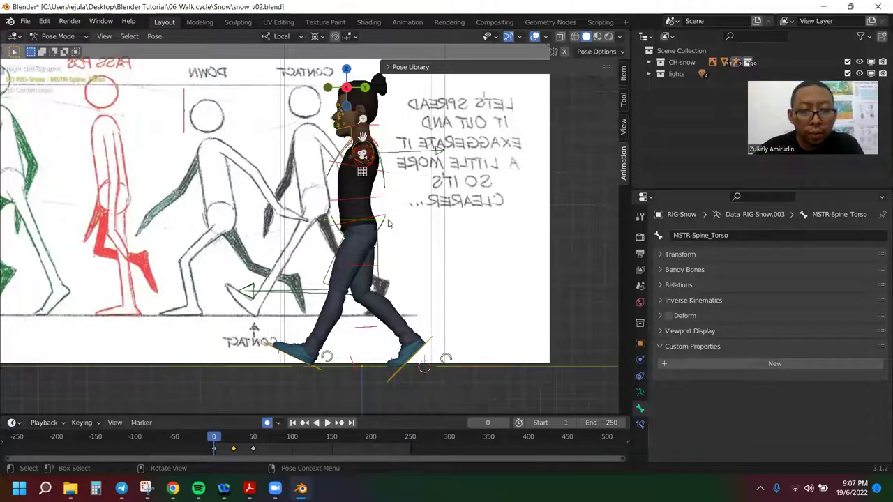
pyautogui.press('Right')
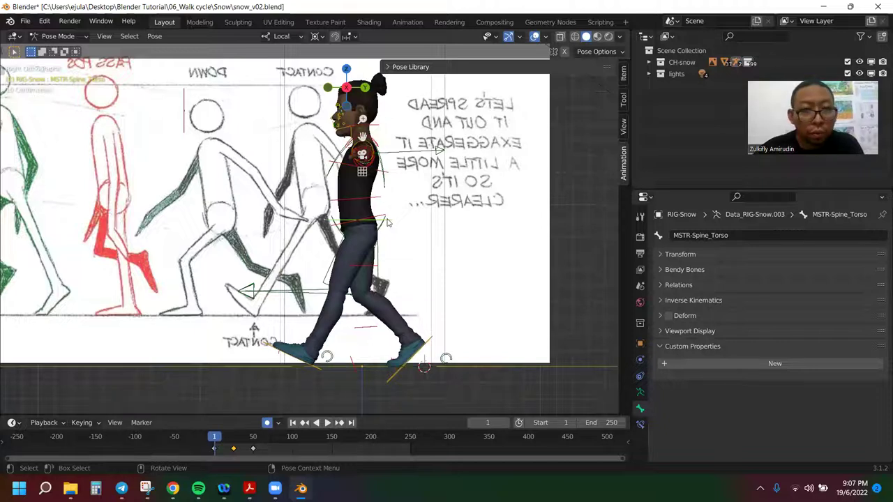
pyautogui.scroll(2, 179, 457)
pyautogui.scroll(2, 178, 456)
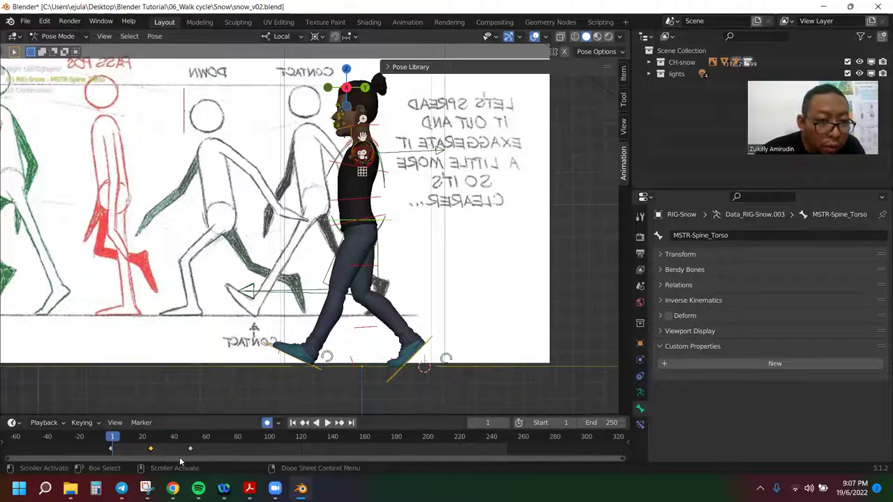
pyautogui.press('Left')
# - Insert a Location, Rotation & Scale keyframe on the torso at frame 0
pyautogui.press('i')
pyautogui.click(170, 437)
pyautogui.press('i')
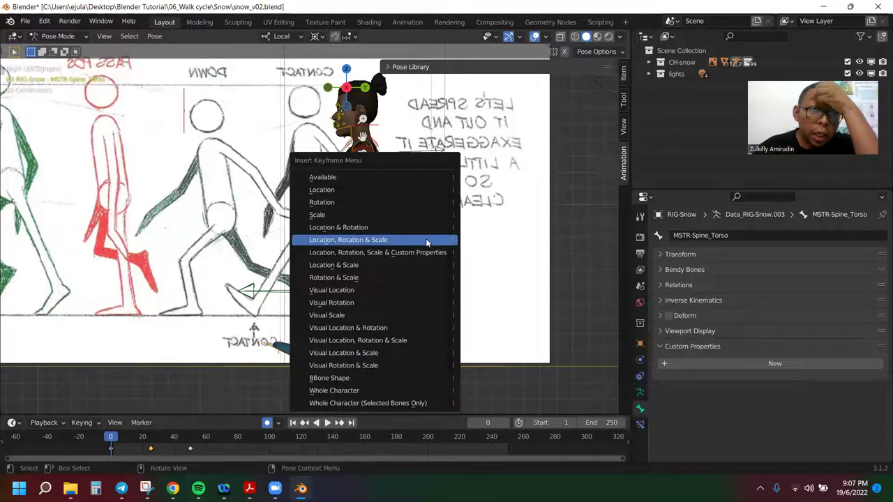
pyautogui.click(426, 241)
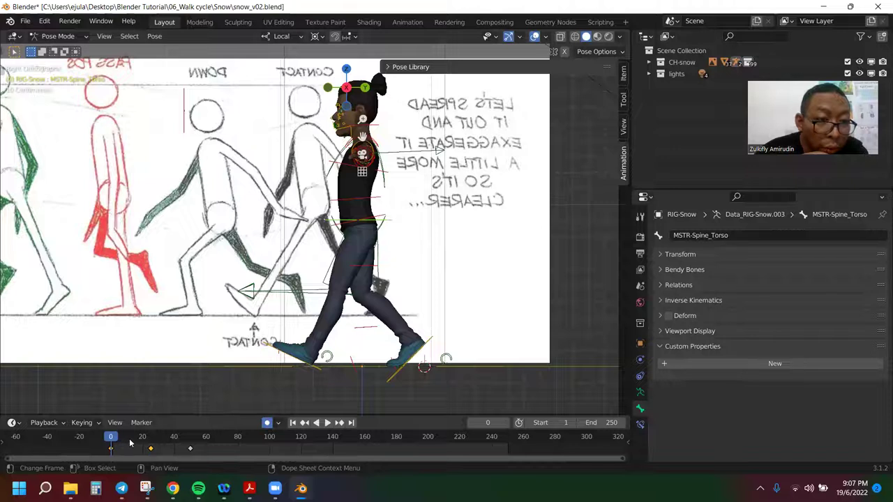
pyautogui.press('space')
pyautogui.press('space')
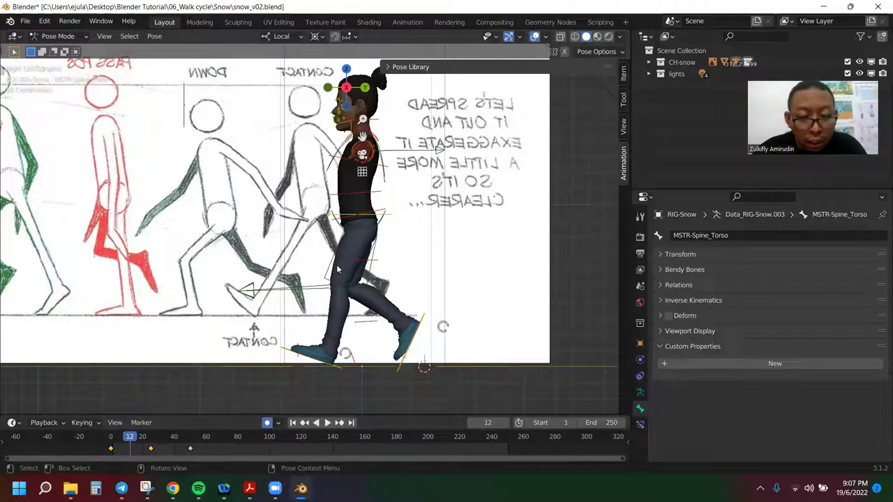
# - Lower the torso at frame 12 along its local Z axis in three small moves
pyautogui.press('g')
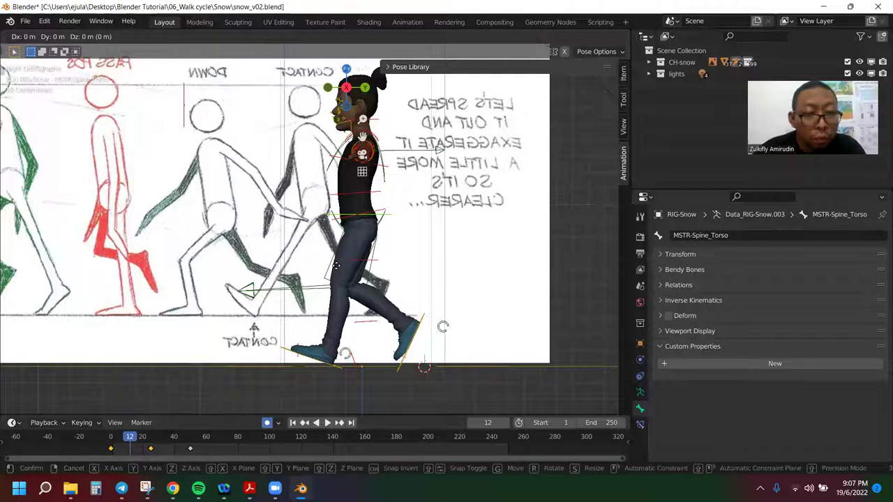
pyautogui.press('z')
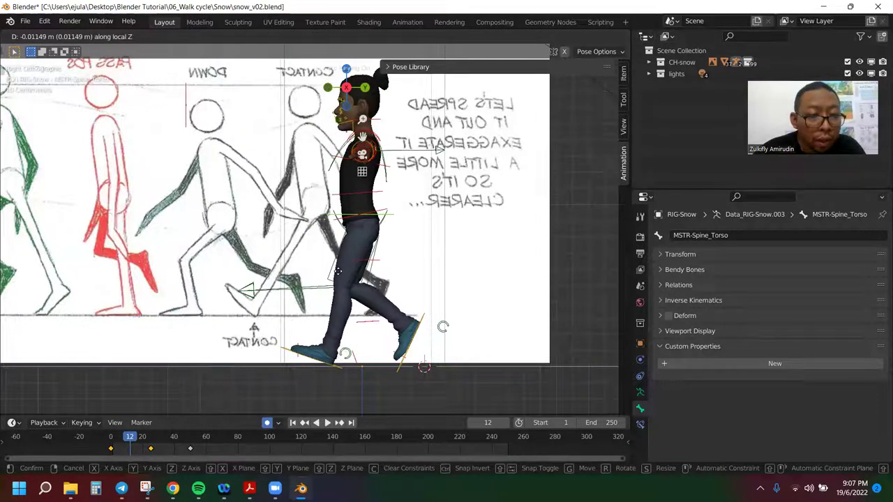
pyautogui.click(340, 274)
pyautogui.press('g')
pyautogui.press('z')
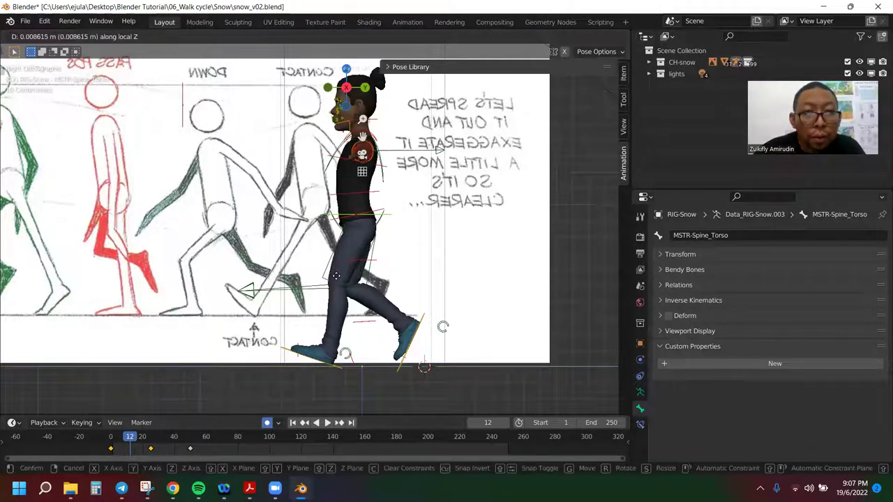
pyautogui.click(340, 279)
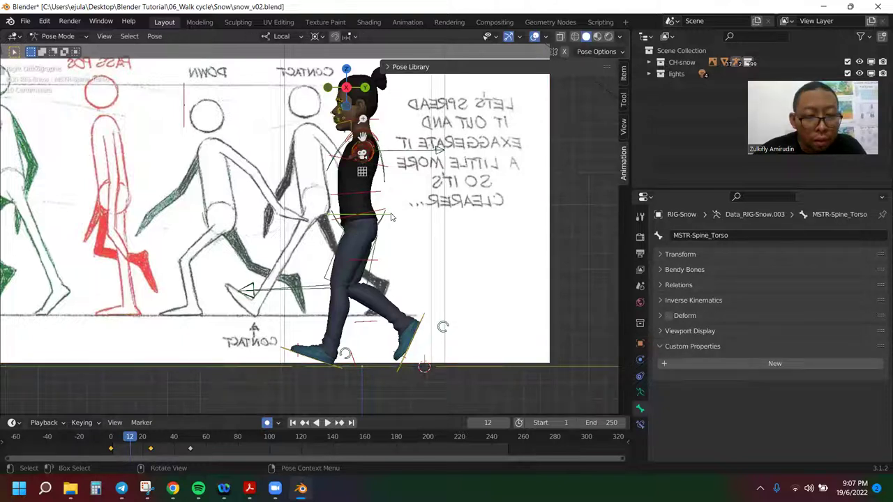
pyautogui.press('g')
pyautogui.press('z')
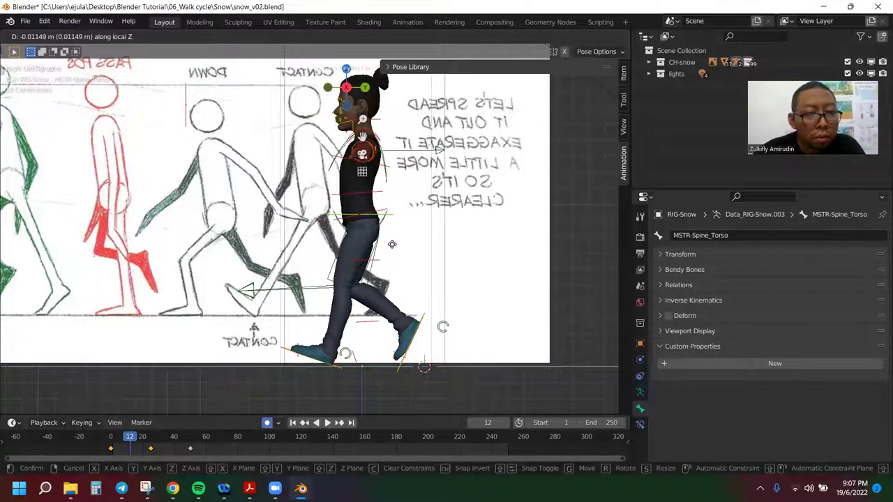
pyautogui.click(391, 246)
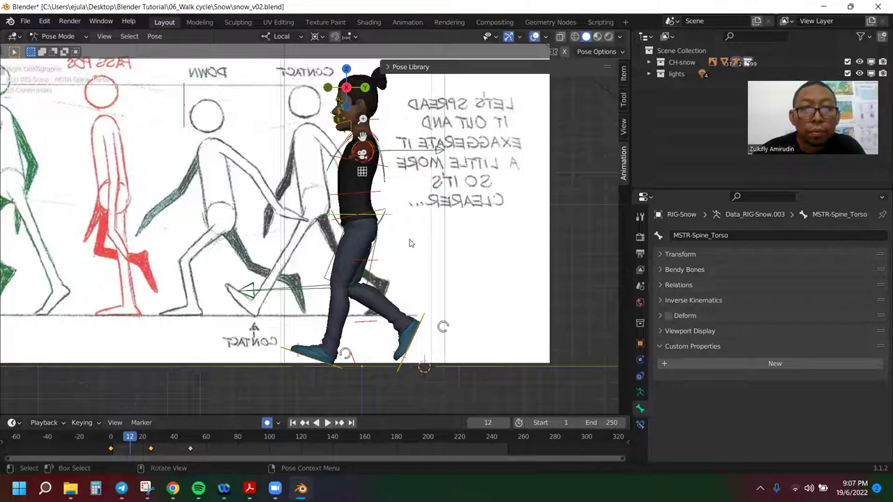
# - Shift the torso further, including along local Y, into the down pose
pyautogui.press('g')
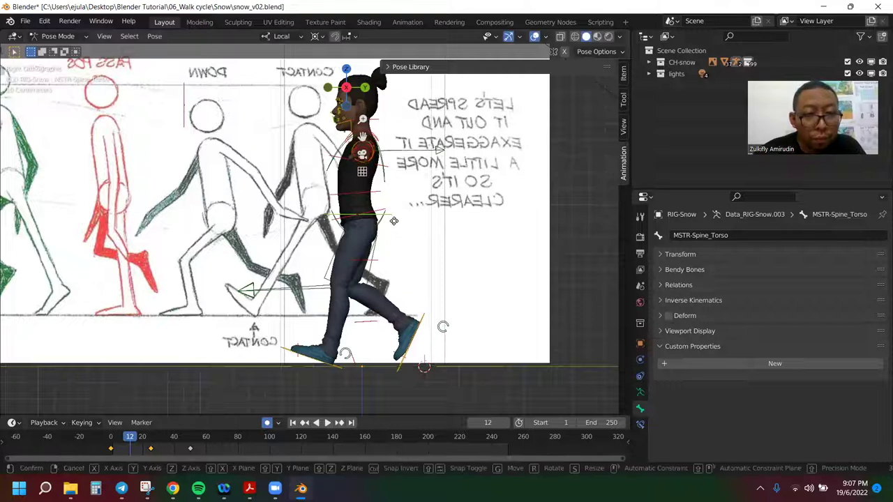
pyautogui.click(394, 220)
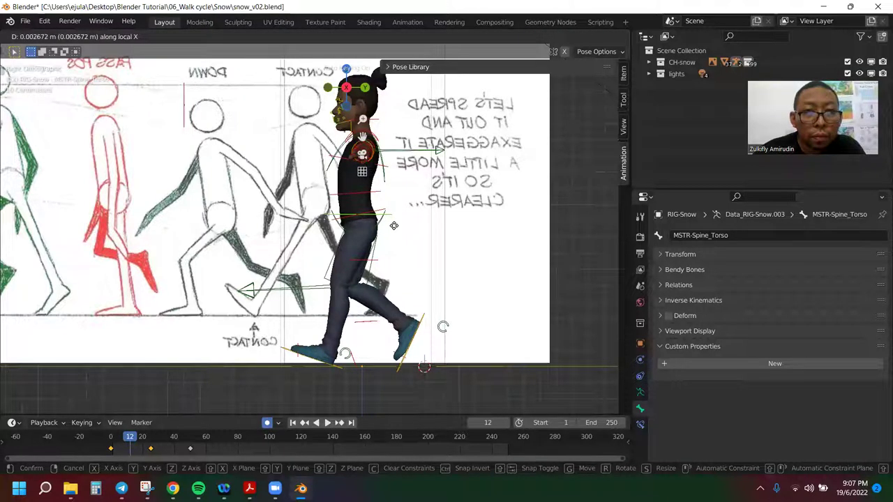
pyautogui.press('g')
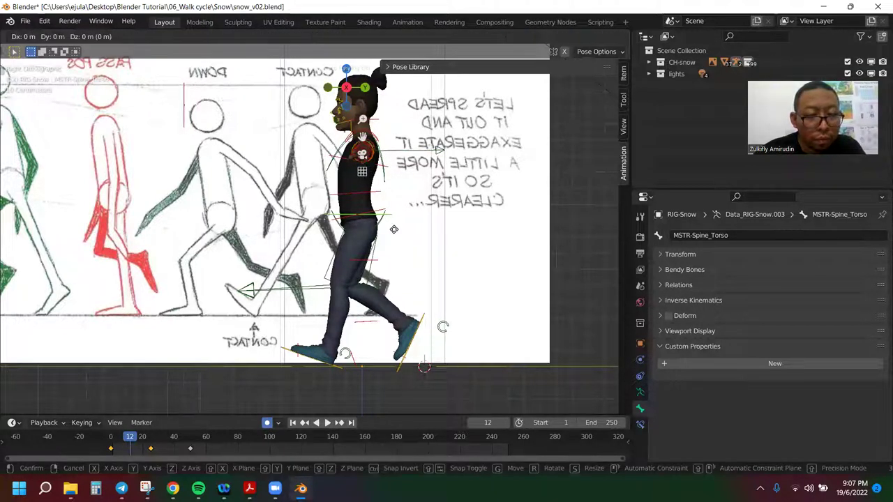
pyautogui.press('y')
pyautogui.press('y')
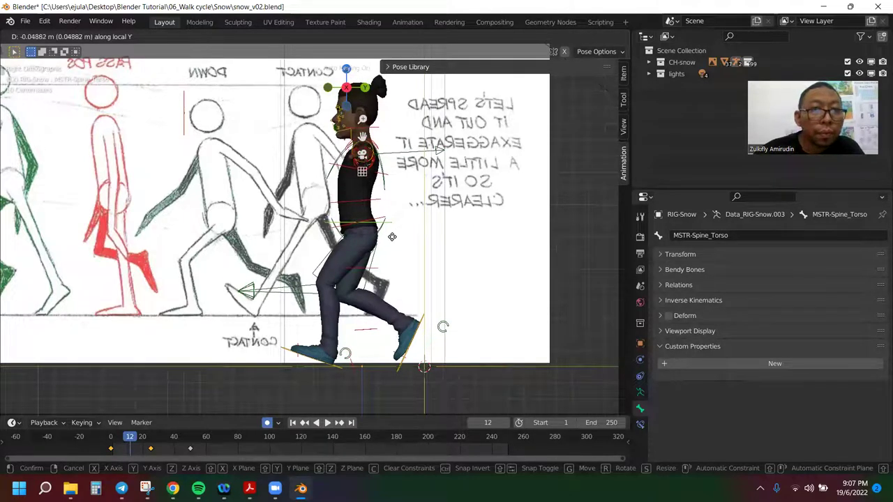
pyautogui.click(392, 237)
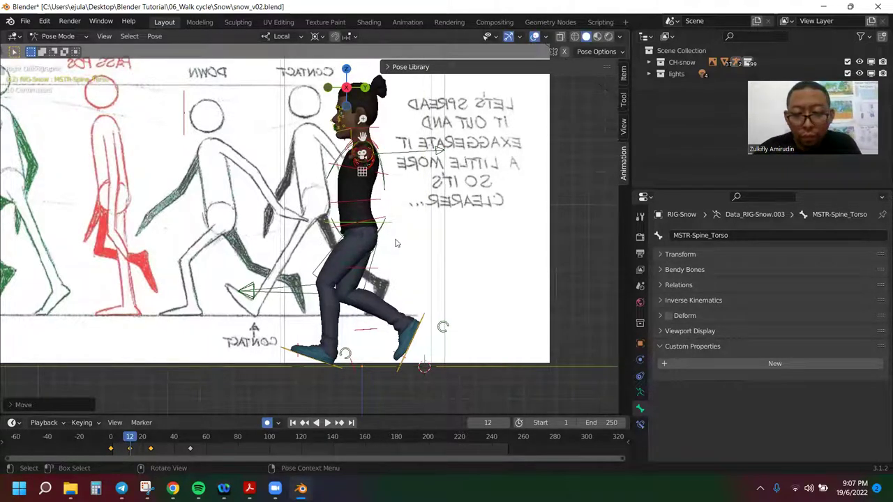
# - Replay the walk to frame 12, nudge the torso once more, and select IK-MSTR-Foot.L
pyautogui.press('space')
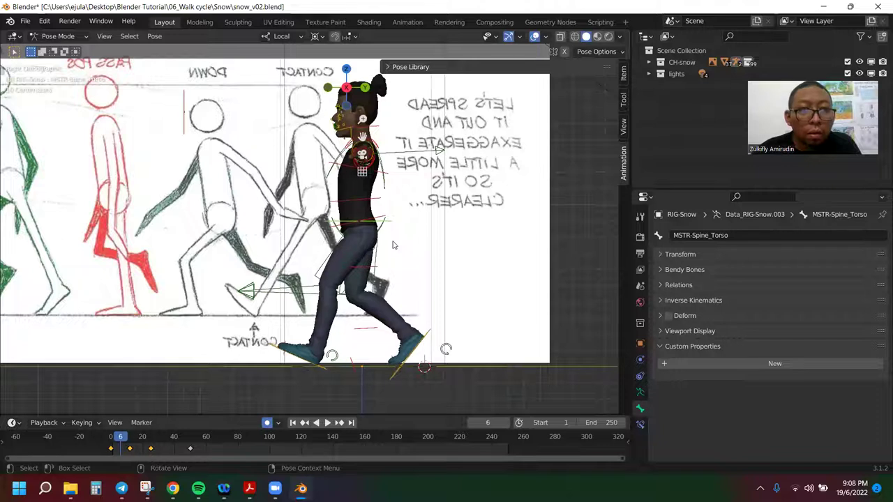
pyautogui.press('Left')
pyautogui.press('Left')
pyautogui.press('Left')
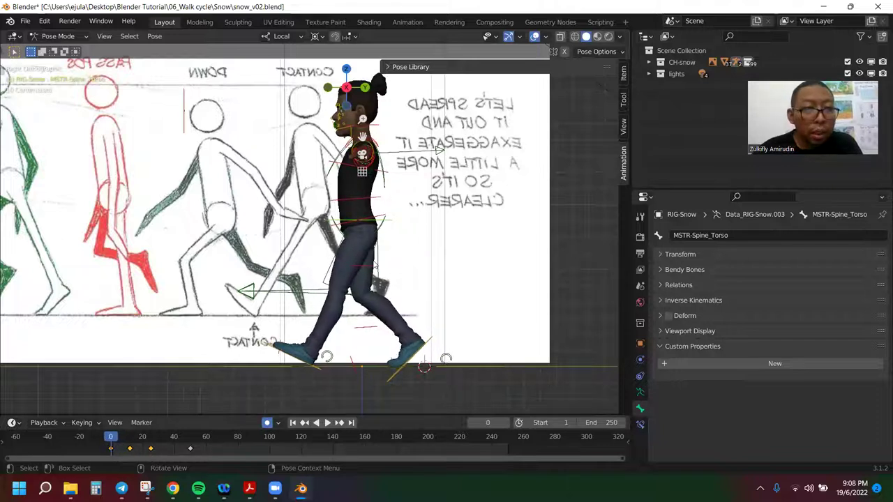
pyautogui.press('space')
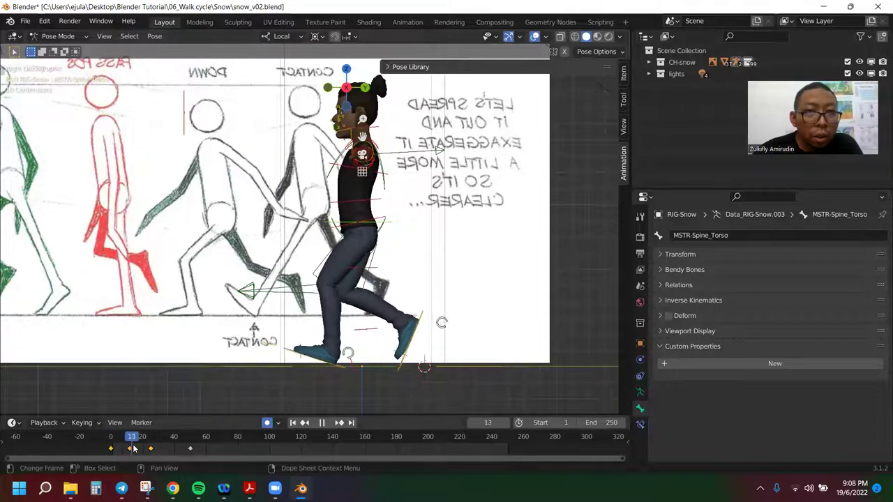
pyautogui.press('space')
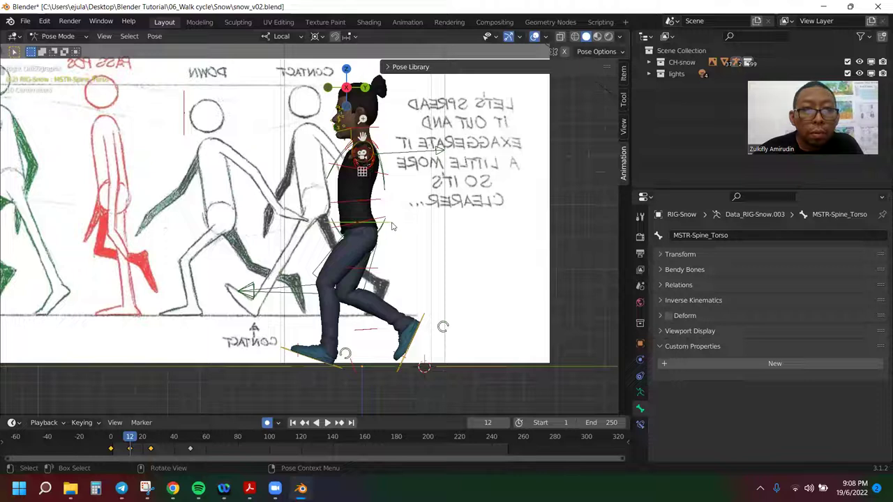
pyautogui.press('g')
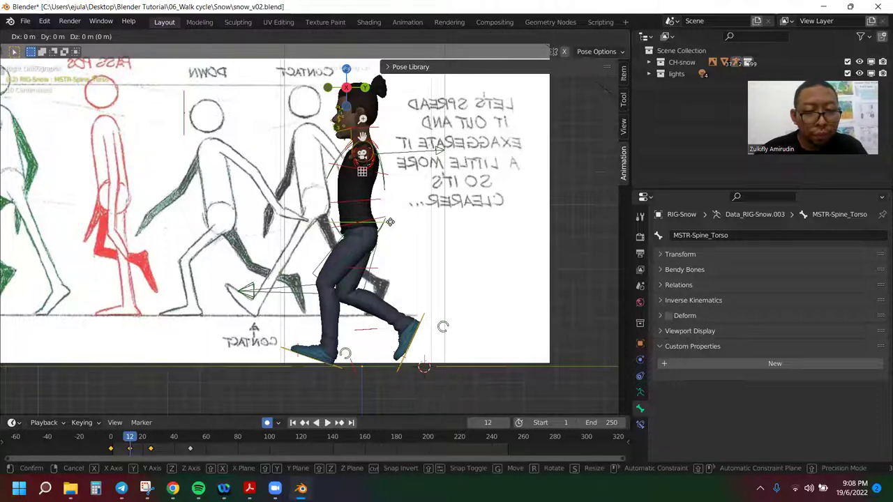
pyautogui.click(389, 219)
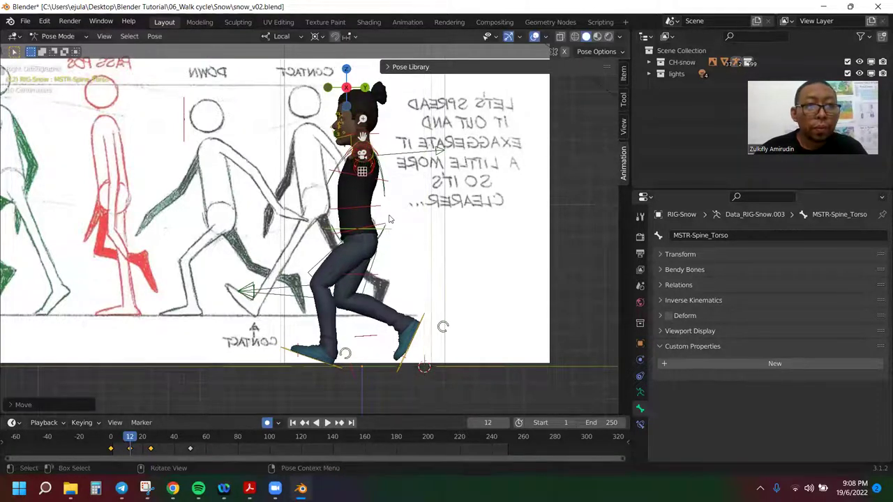
pyautogui.click(308, 367)
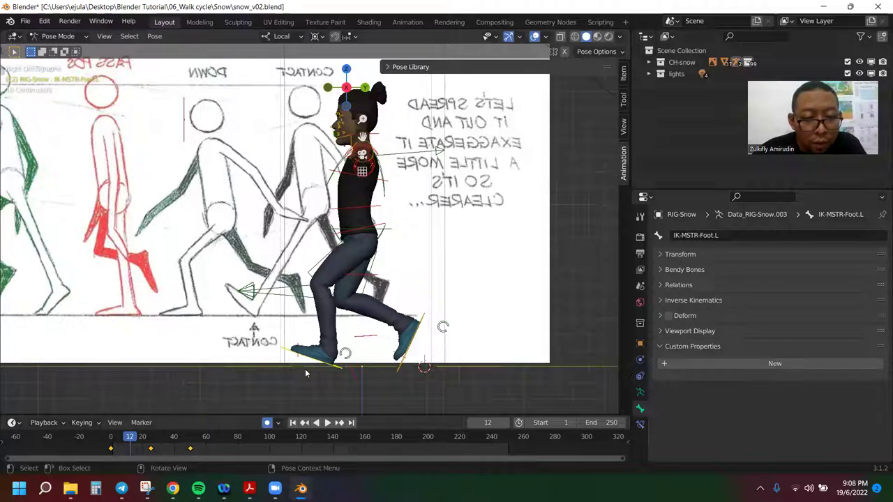
# - Move the left foot IK control back, keyframe it, and rotate it at frame 12
pyautogui.press('g')
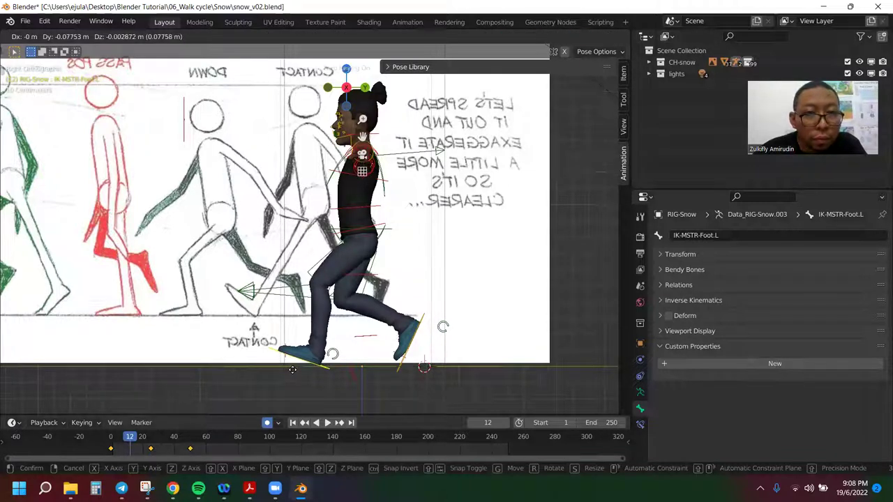
pyautogui.click(293, 369)
pyautogui.press('i')
pyautogui.press('r')
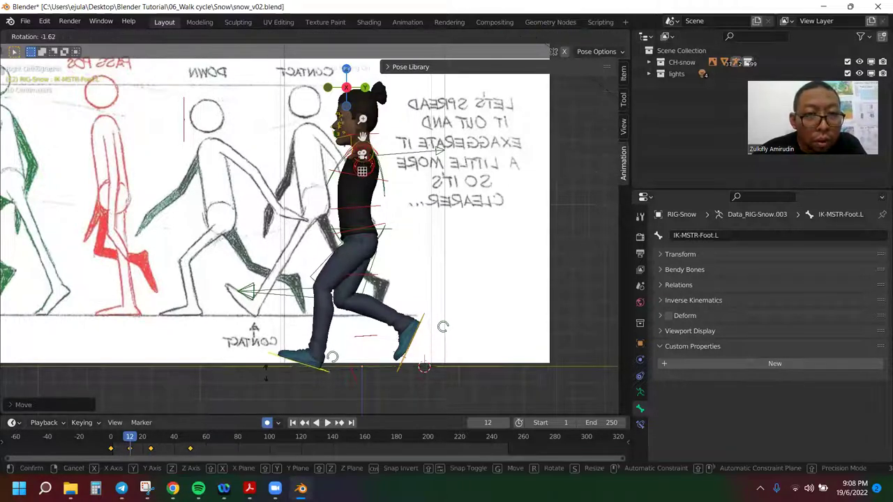
pyautogui.click(267, 374)
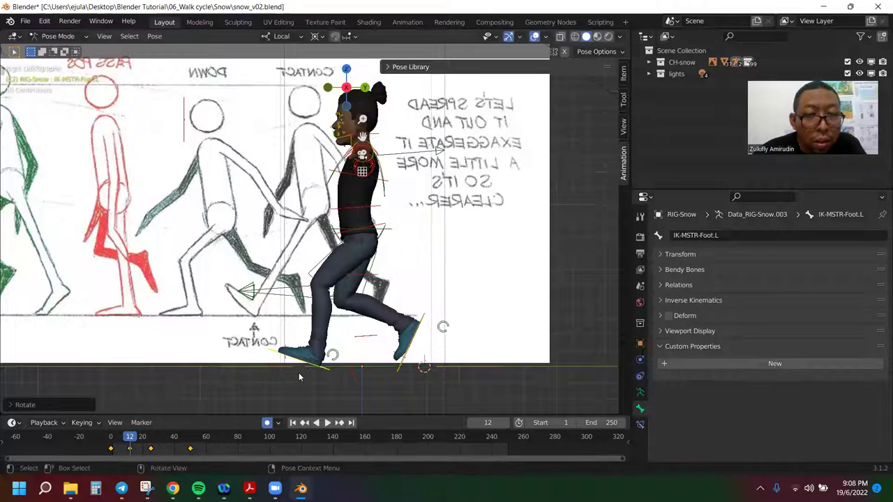
pyautogui.press('r')
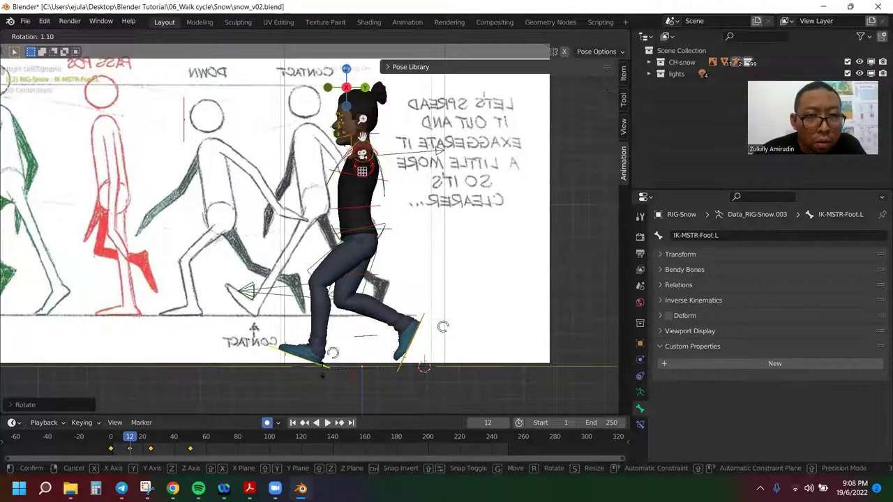
pyautogui.click(339, 359)
# - Rotate ROLL-Foot.L to tip the back foot onto its toes
pyautogui.click(335, 357)
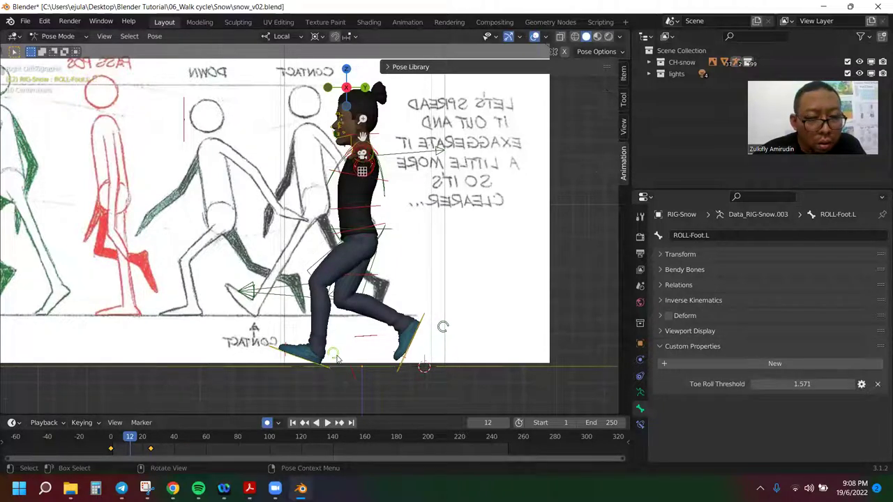
pyautogui.press('r')
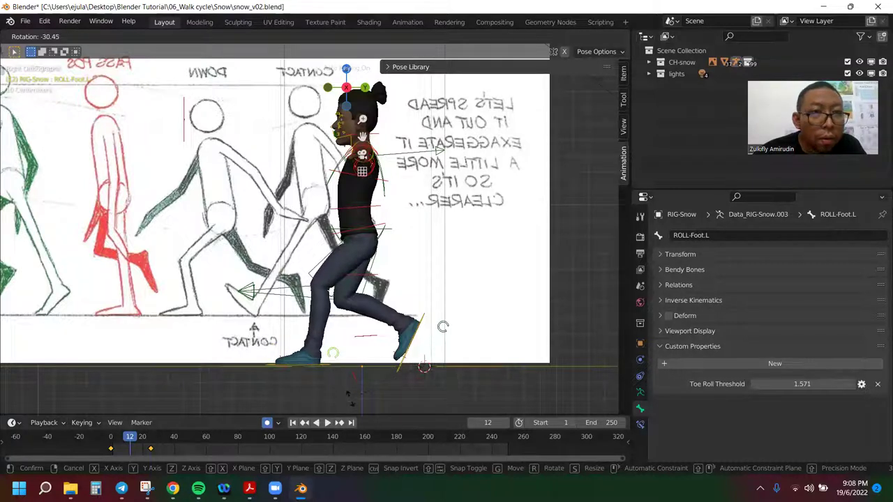
pyautogui.click(348, 393)
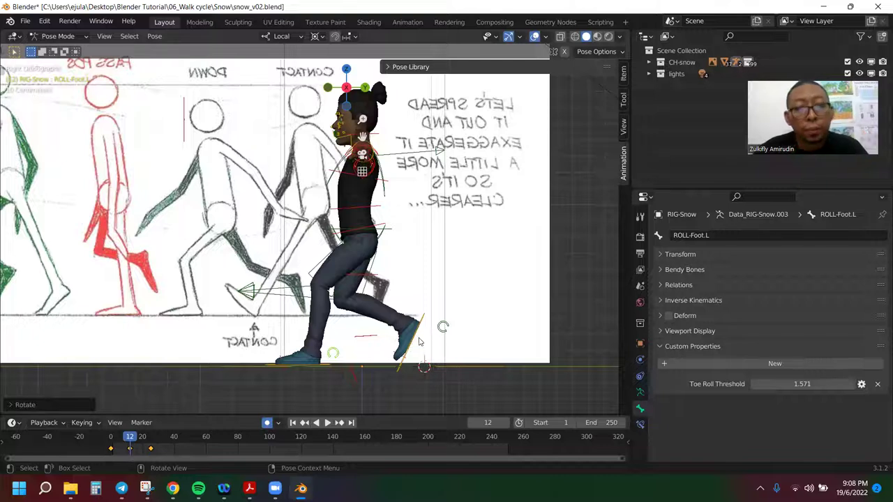
pyautogui.click(418, 341)
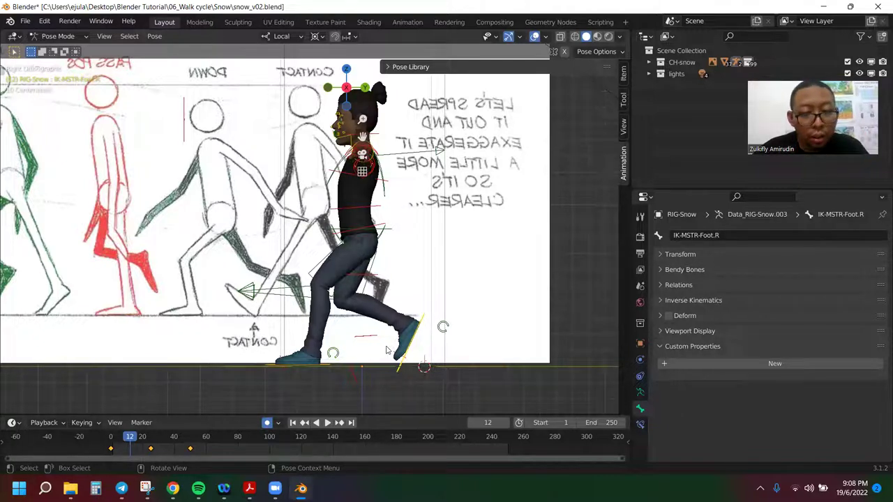
# - Move the right foot IK control and roll ROLL-Foot.R at frame 12
pyautogui.press('g')
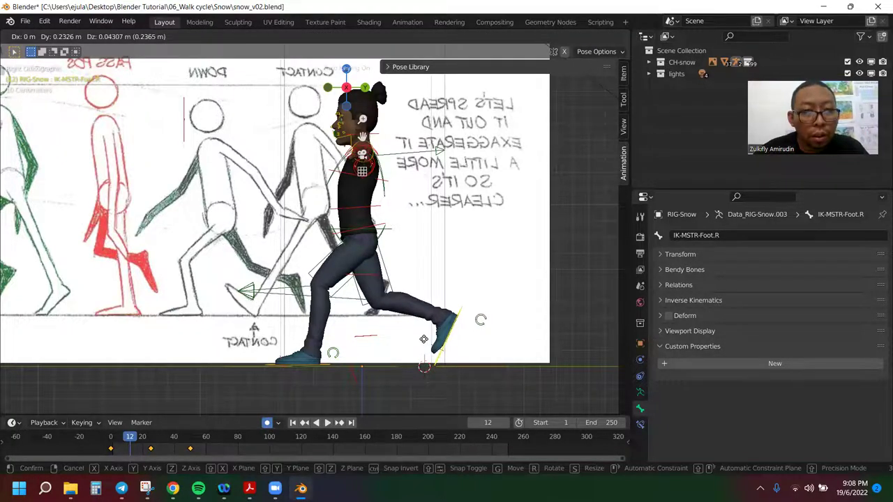
pyautogui.click(423, 339)
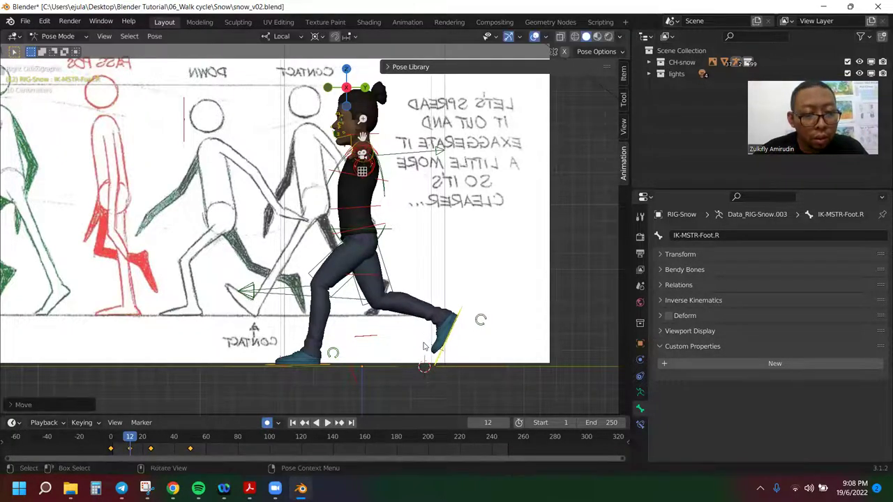
pyautogui.click(480, 321)
pyautogui.press('r')
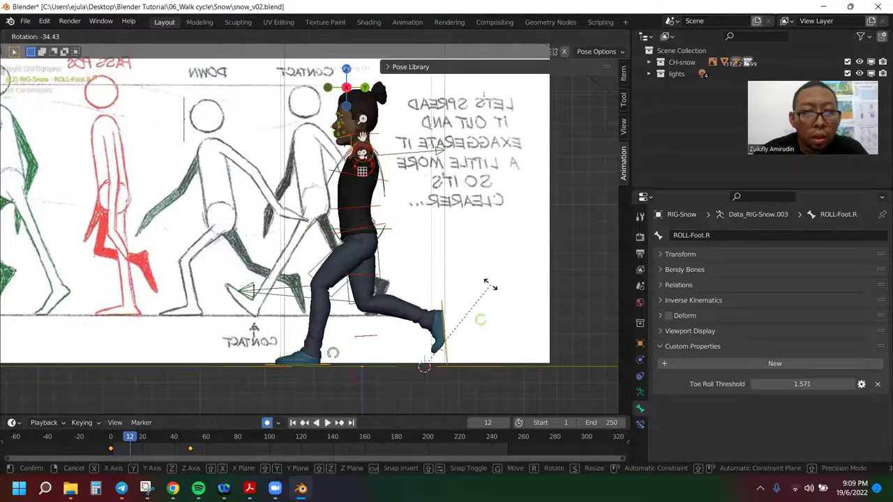
pyautogui.click(483, 293)
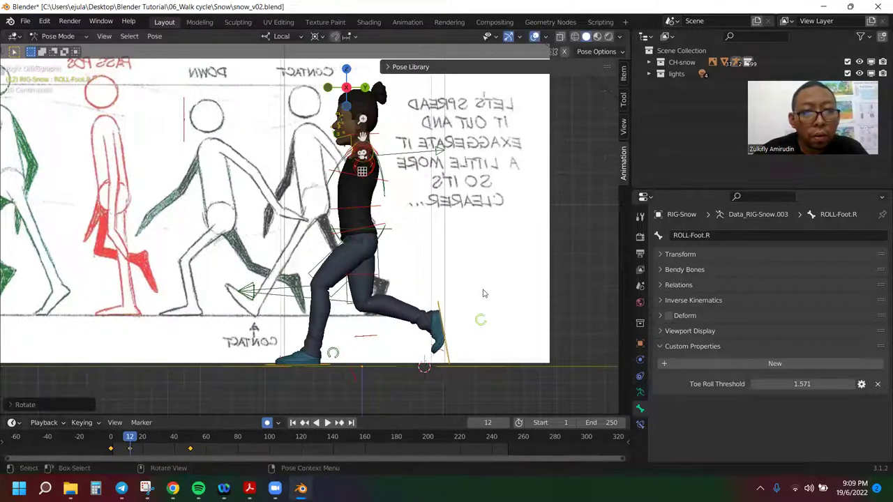
# - Attempt several right toe rotations, cancelling each and undoing a stray empty selection
pyautogui.click(446, 365)
pyautogui.press('r')
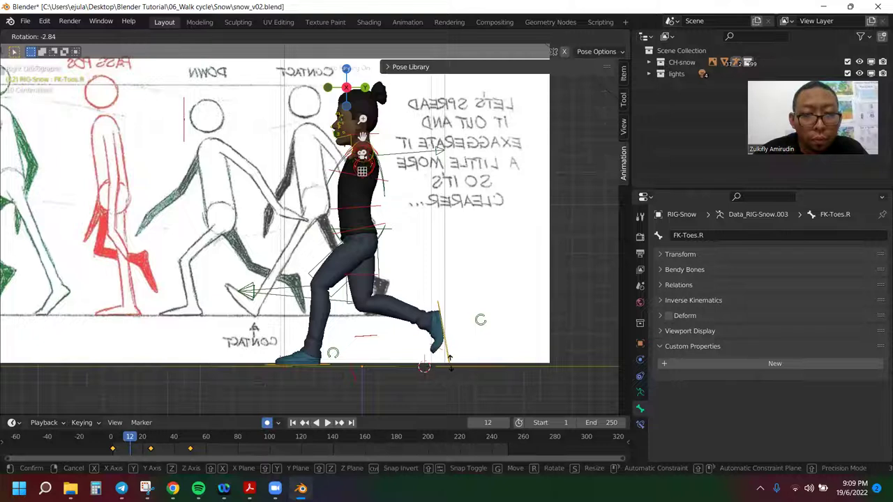
pyautogui.rightClick(450, 366)
pyautogui.scroll(2, 468, 355)
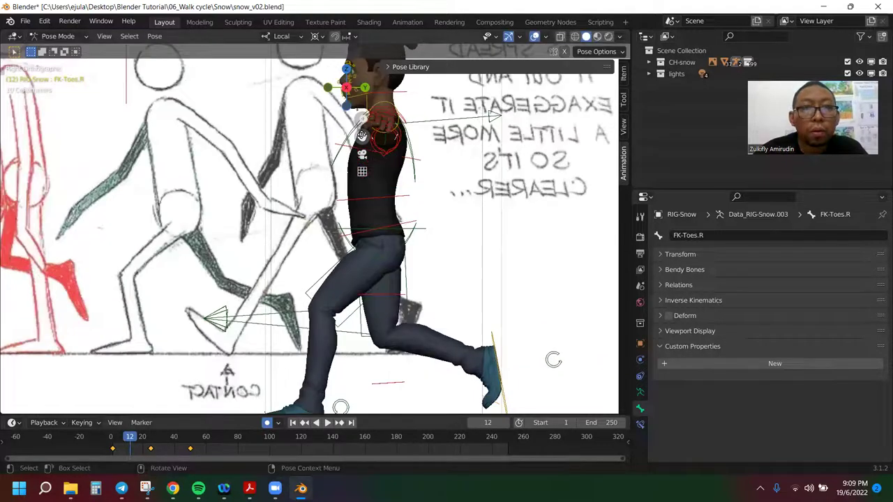
pyautogui.scroll(2, 516, 298)
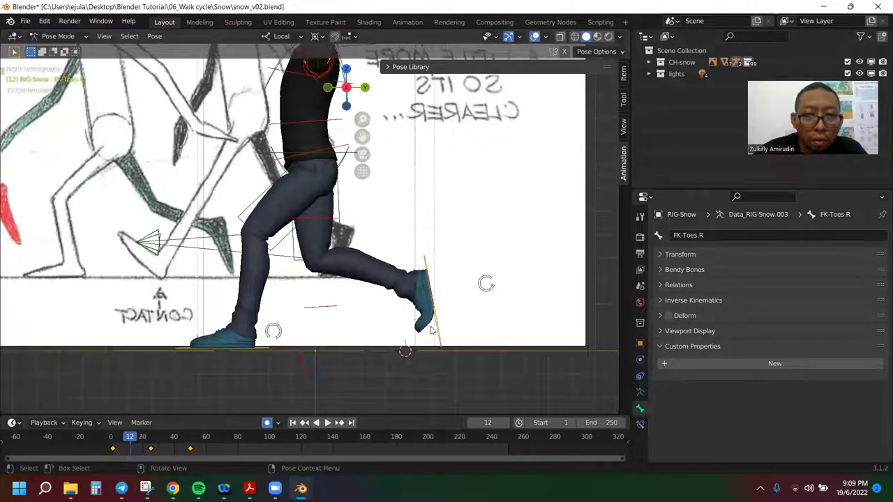
pyautogui.scroll(1, 431, 335)
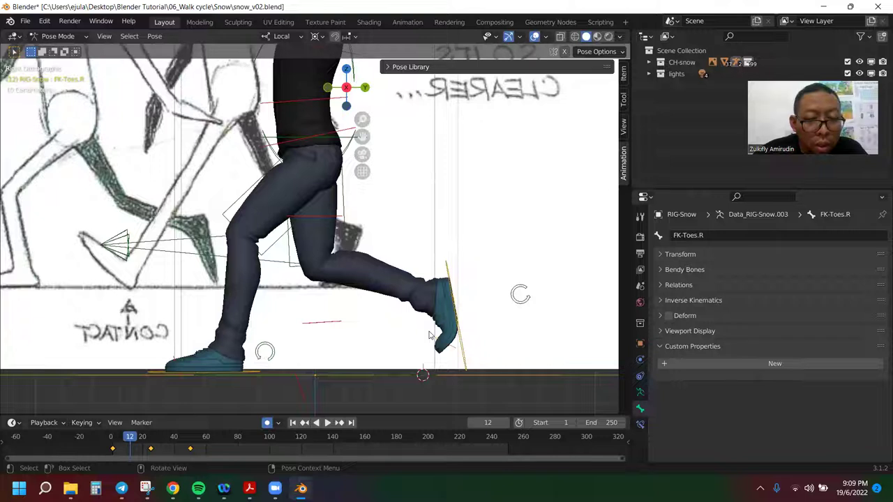
pyautogui.press('r')
pyautogui.rightClick(427, 351)
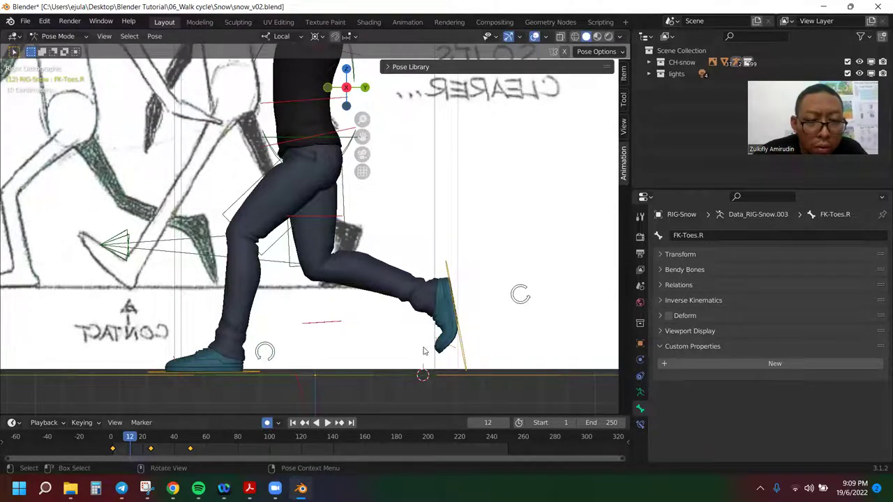
pyautogui.press('r')
pyautogui.rightClick(423, 356)
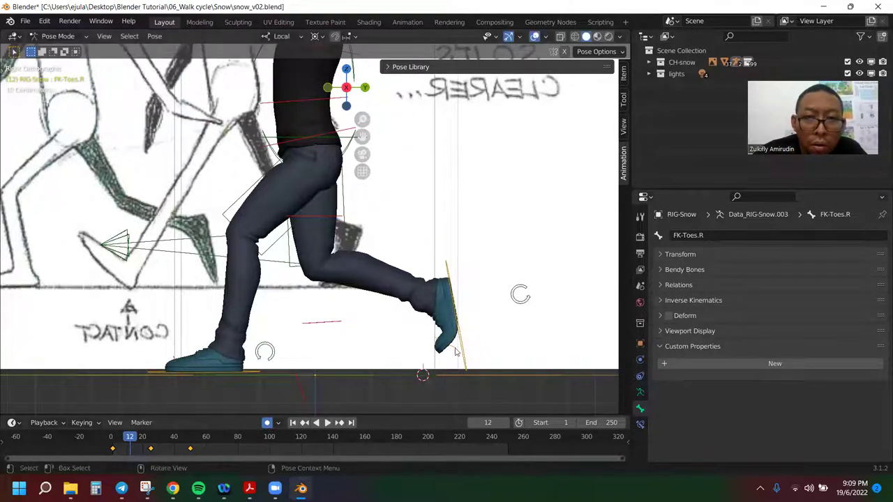
pyautogui.click(463, 355)
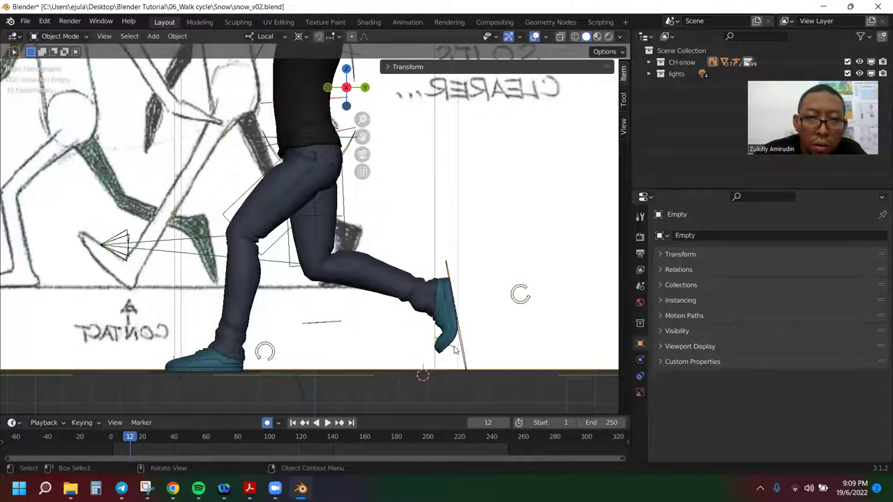
pyautogui.hotkey('ctrl', 'z')
# - Orbit to inspect the right foot, retry the toe rotation, and return to the side view
pyautogui.moveTo(439, 361)
pyautogui.mouseDown(button='middle')
pyautogui.moveTo(335, 372)
pyautogui.moveTo(248, 318)
pyautogui.moveTo(193, 336)
pyautogui.moveTo(282, 321)
pyautogui.mouseUp(button='middle')
pyautogui.scroll(3, 195, 337)
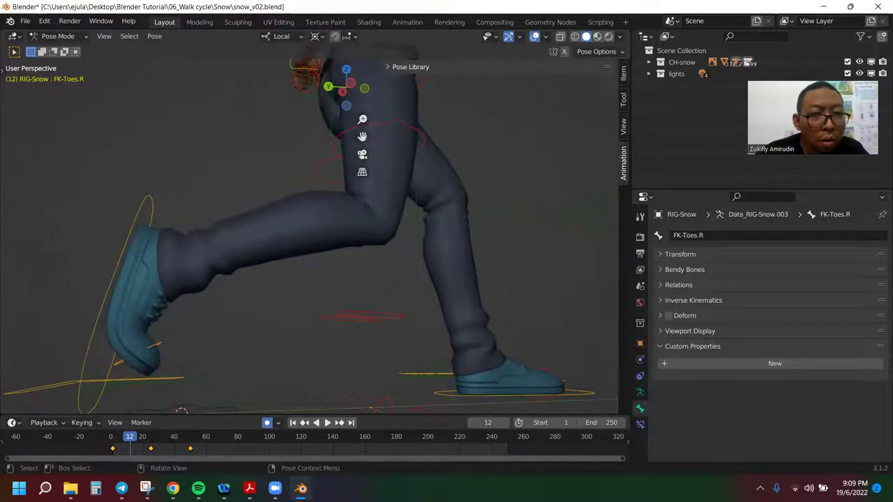
pyautogui.press('r')
pyautogui.rightClick(227, 391)
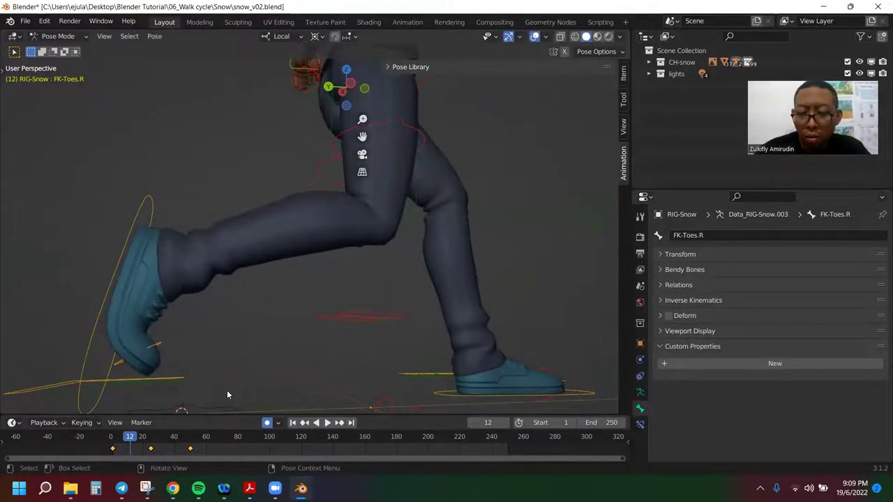
pyautogui.press('KP_3')
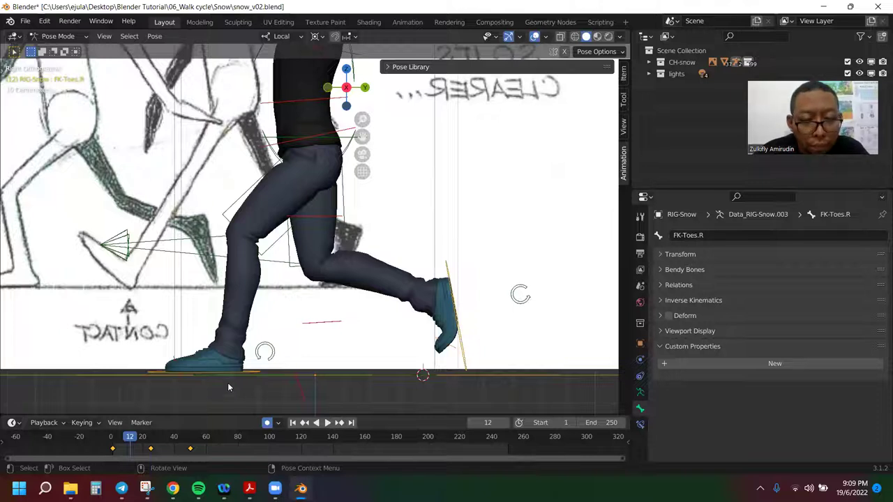
pyautogui.press('r')
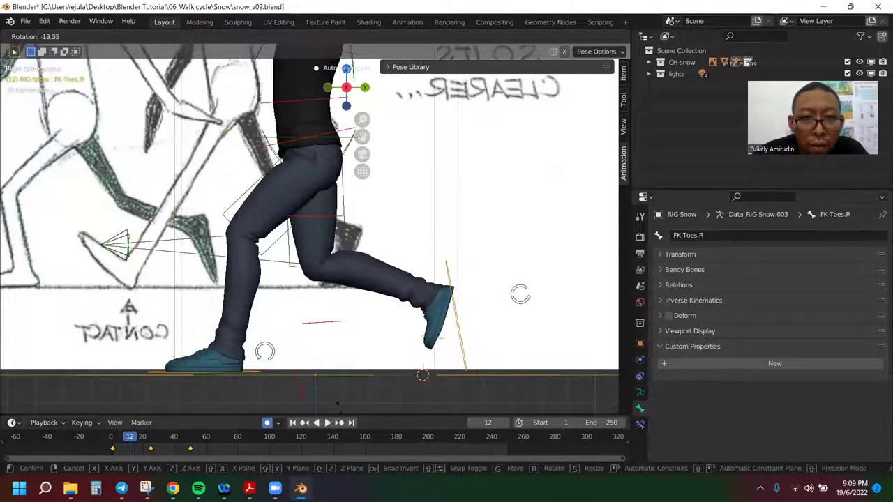
pyautogui.rightClick(345, 410)
# - Tilt the right foot roll control toe-up and shift it slightly
pyautogui.click(516, 299)
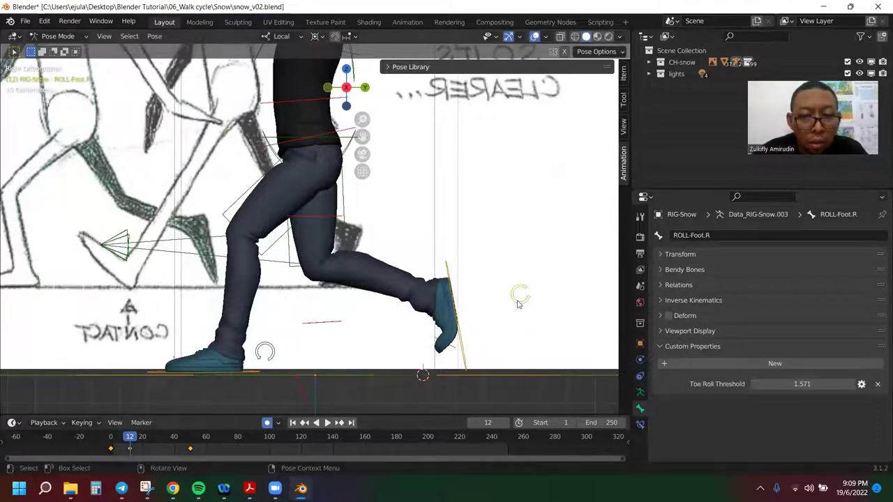
pyautogui.press('r')
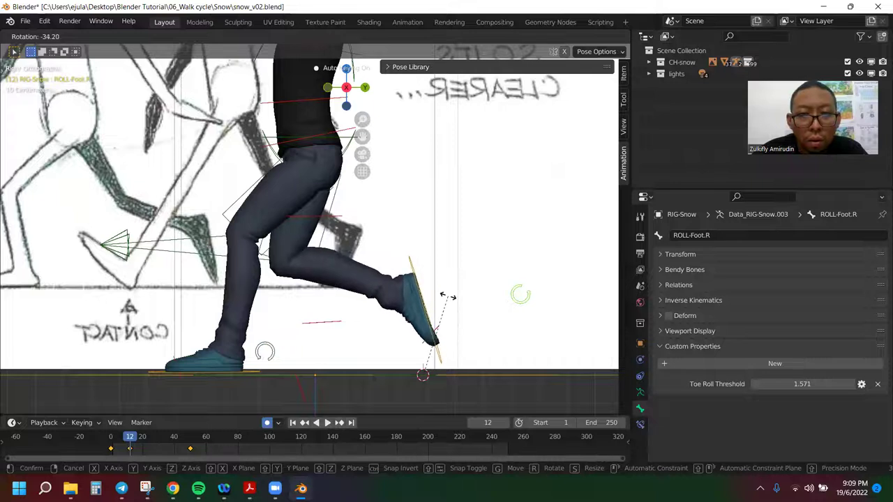
pyautogui.click(447, 296)
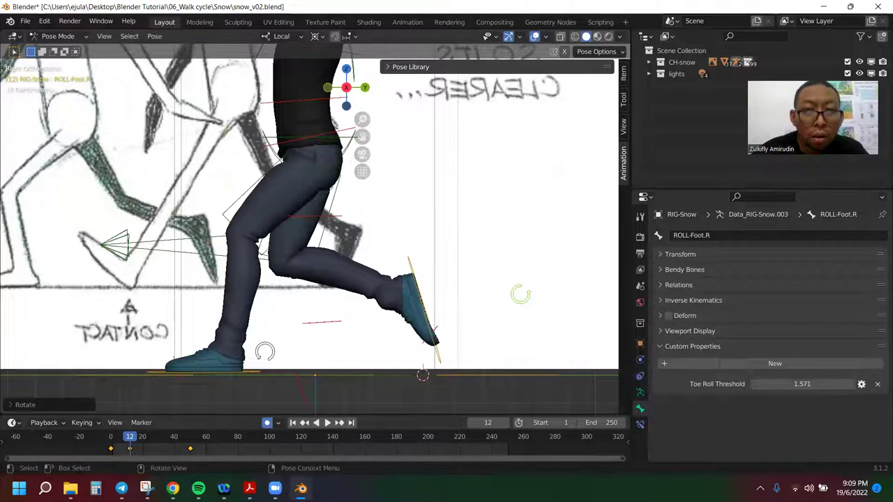
pyautogui.press('g')
pyautogui.click(423, 288)
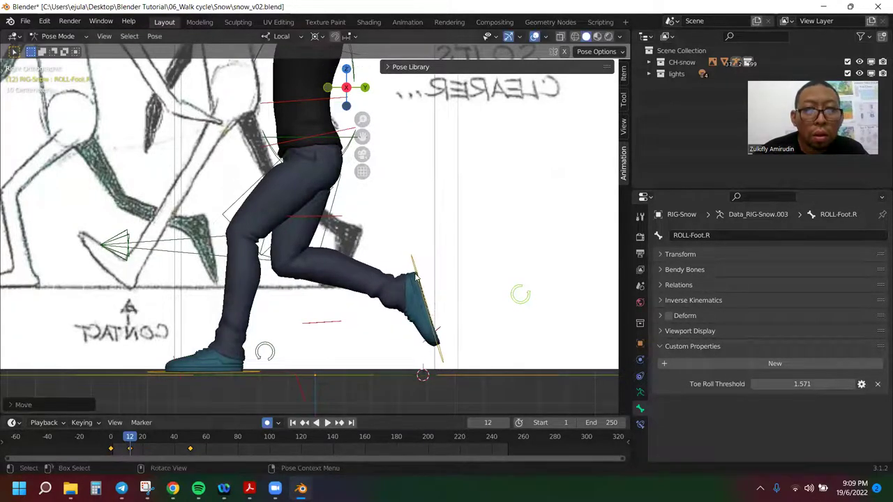
# - Move IK-MSTR-Foot.R forward off the ground and play back the walk
pyautogui.click(519, 293)
pyautogui.press('g')
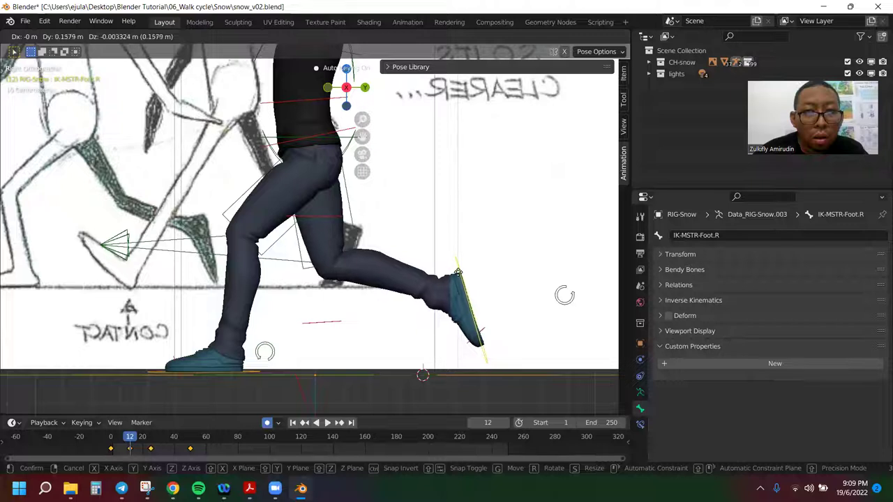
pyautogui.click(460, 279)
pyautogui.scroll(-1, 460, 282)
pyautogui.scroll(-2, 460, 284)
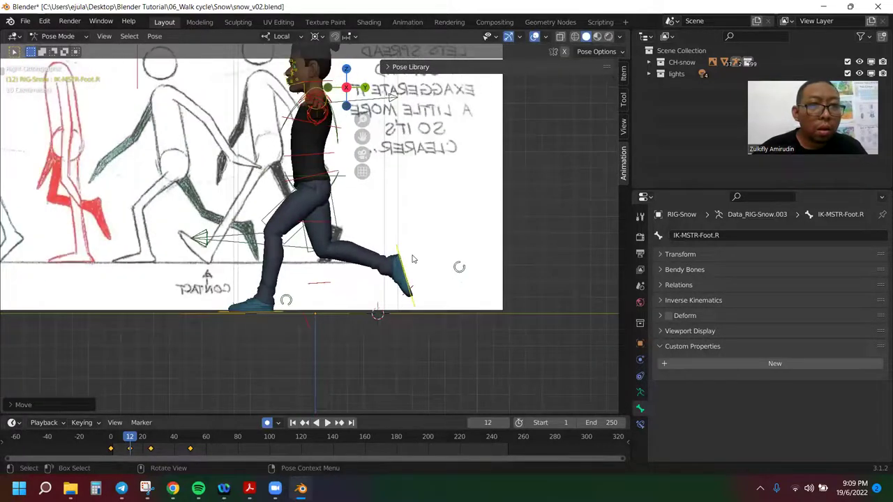
pyautogui.press('g')
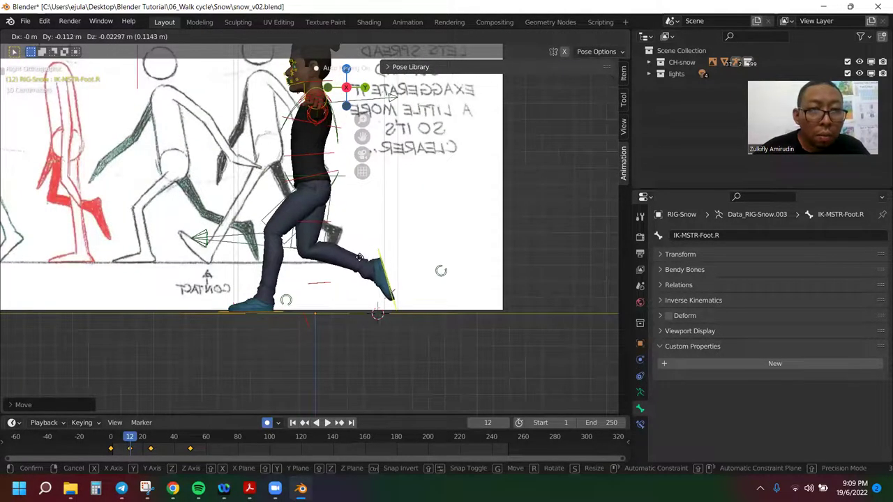
pyautogui.click(380, 259)
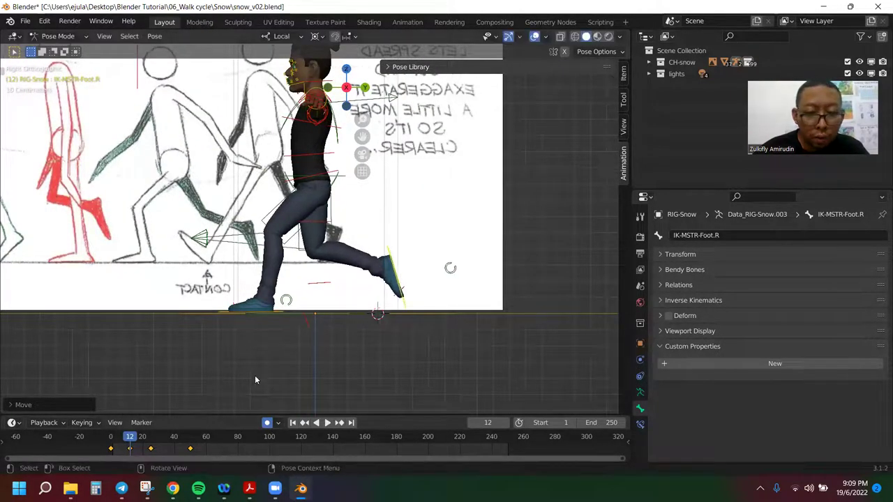
pyautogui.press('space')
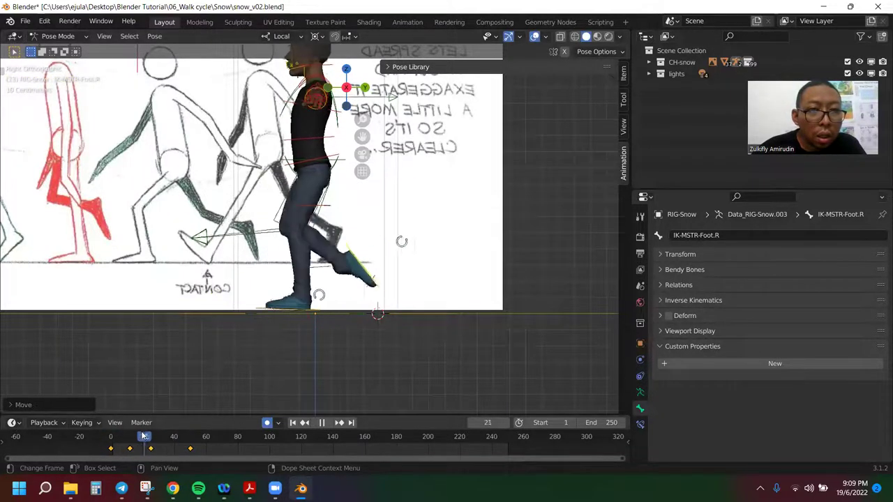
# - Scrub the walk to frame 29, stop playback, and step back to frame 25
pyautogui.click(120, 436)
pyautogui.moveTo(120, 436); pyautogui.dragTo(151, 436)
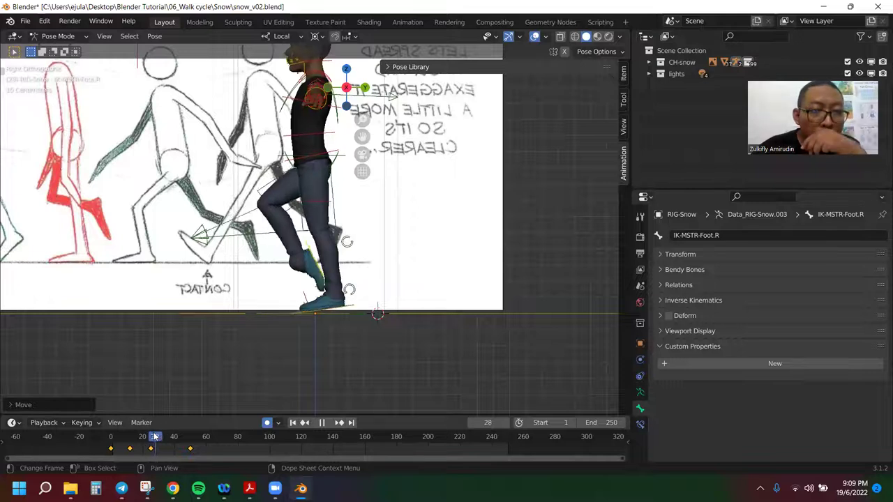
pyautogui.press('space')
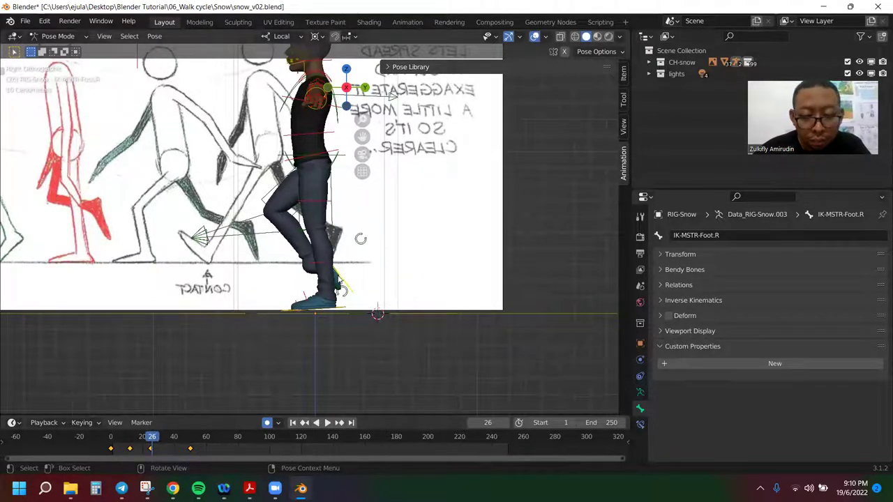
pyautogui.press('Left')
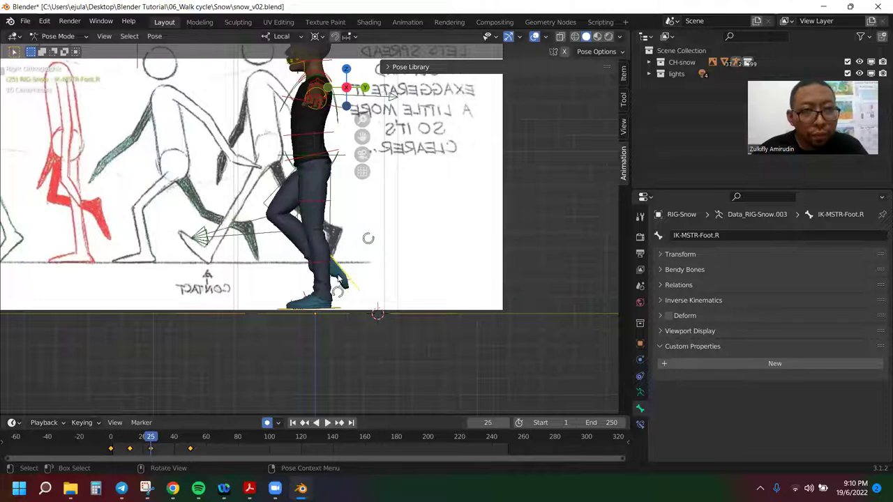
# - Raise and rotate IK-MSTR-Foot.R at frame 25 so it clears the ground
pyautogui.press('g')
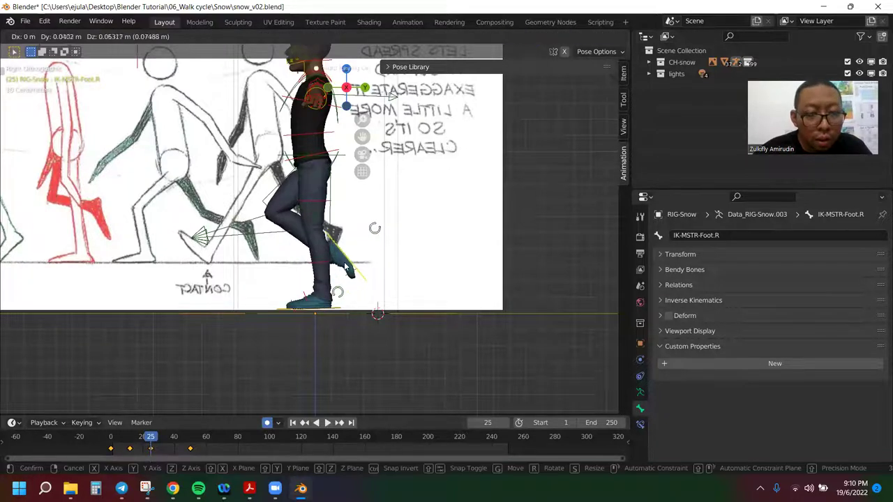
pyautogui.click(373, 286)
pyautogui.press('r')
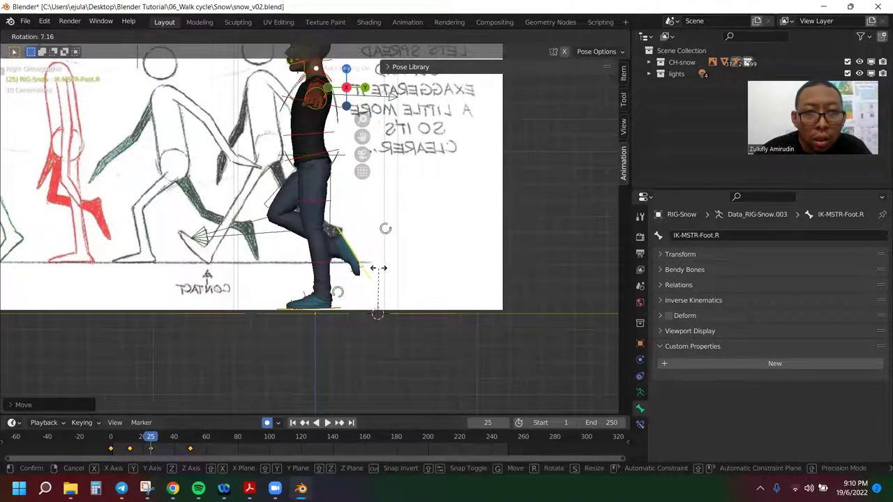
pyautogui.click(394, 272)
pyautogui.press('g')
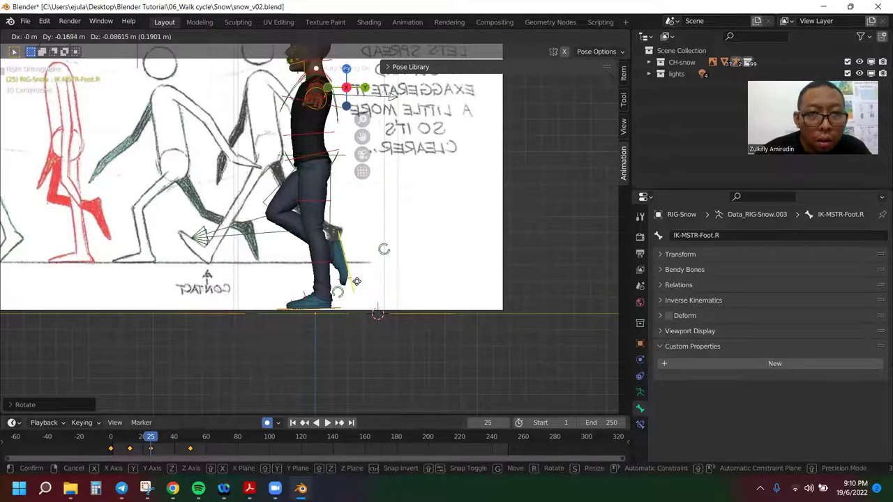
pyautogui.click(358, 284)
# - Play the walk from the start and scrub forward to frame 39 to review the foot
pyautogui.press('space')
pyautogui.click(117, 438)
pyautogui.moveTo(116, 438)
pyautogui.mouseDown()
pyautogui.moveTo(178, 439)
pyautogui.moveTo(120, 438)
pyautogui.mouseUp()
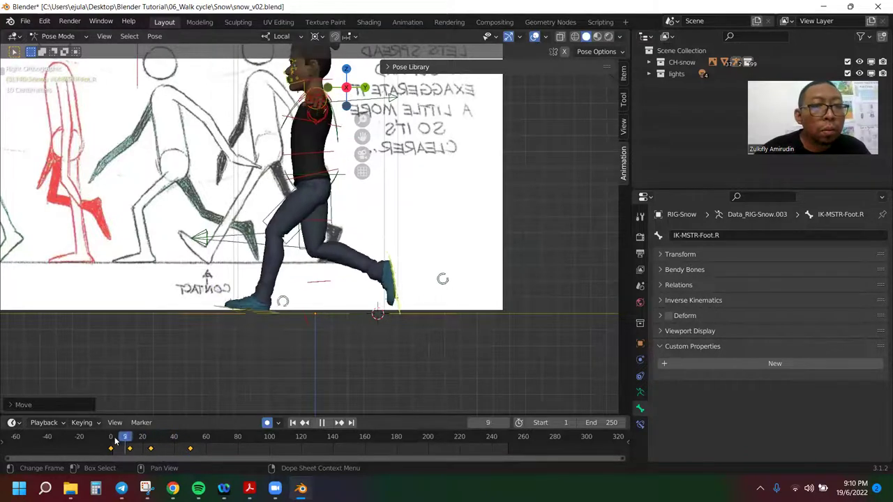
# - Stop at frame 12, select MSTR-Spine_Torso and shift it slightly along local Y
pyautogui.moveTo(120, 438); pyautogui.dragTo(129, 441)
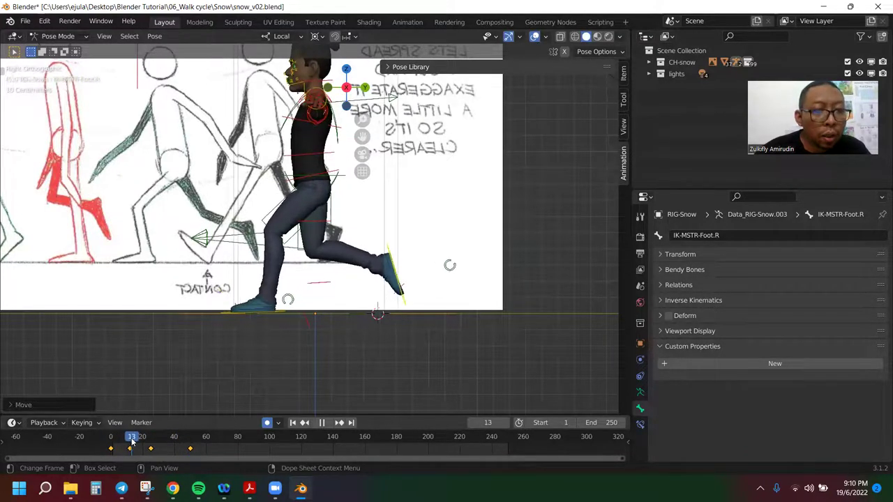
pyautogui.press('space')
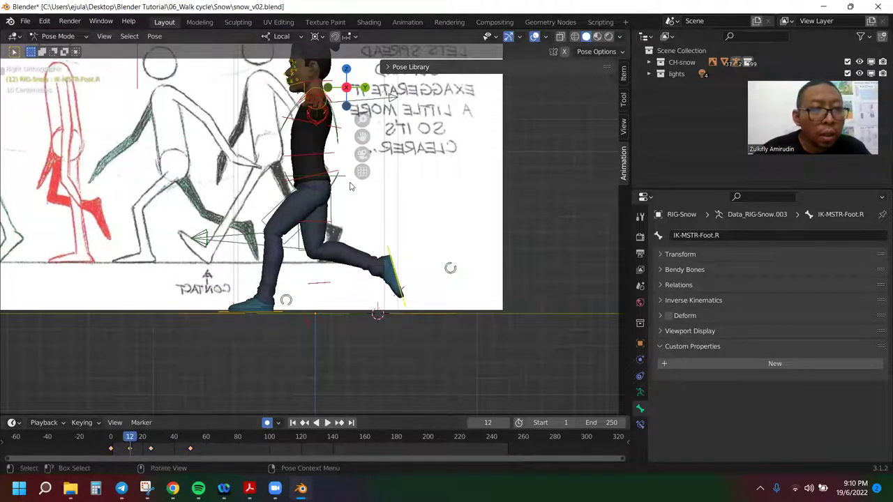
pyautogui.click(341, 179)
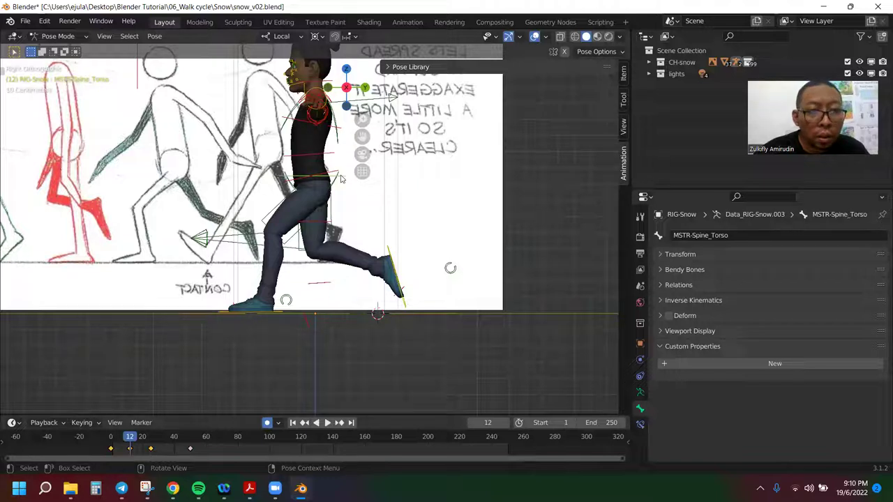
pyautogui.press('g')
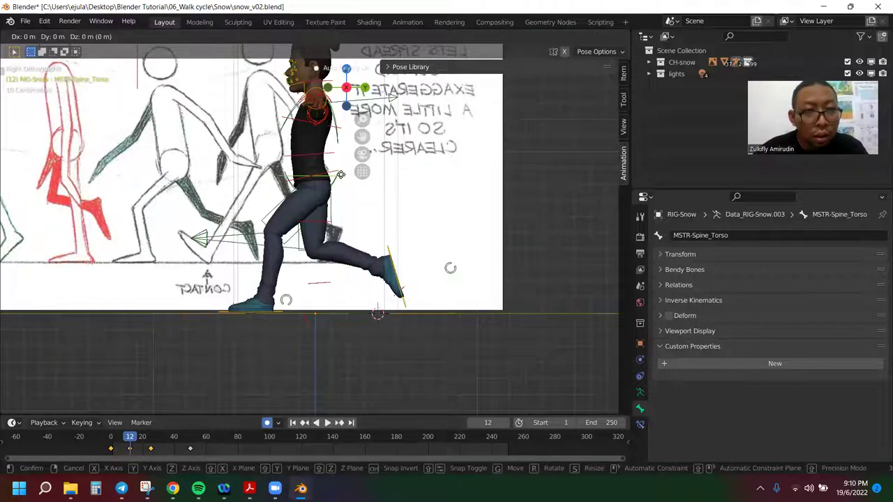
pyautogui.press('Escape')
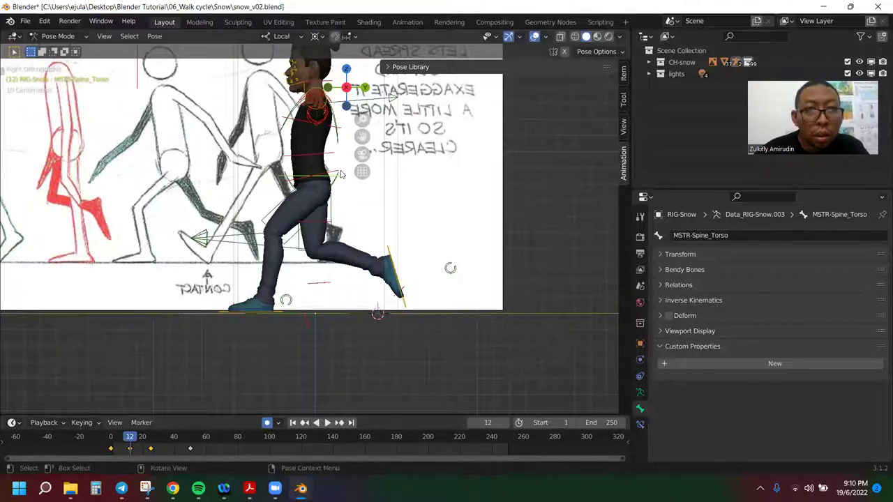
pyautogui.press('g')
pyautogui.press('y')
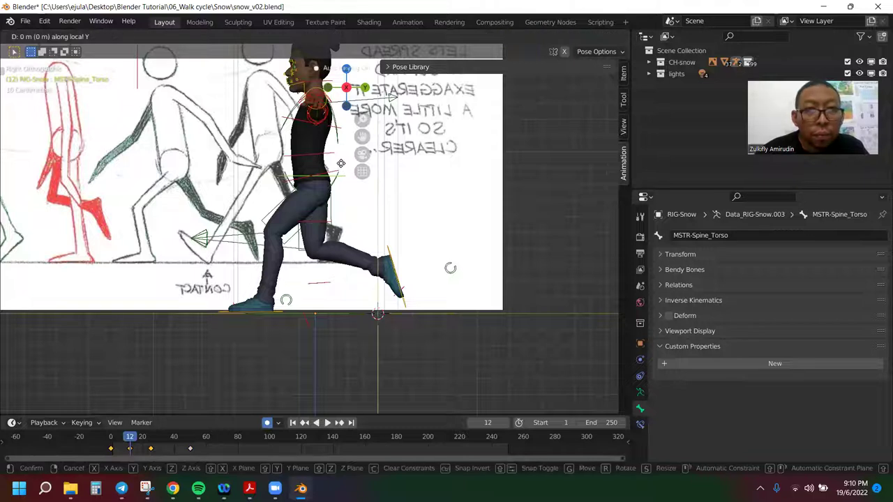
pyautogui.click(204, 361)
# - Play the walk, nudge the torso along local Y once more, and resume playback
pyautogui.press('space')
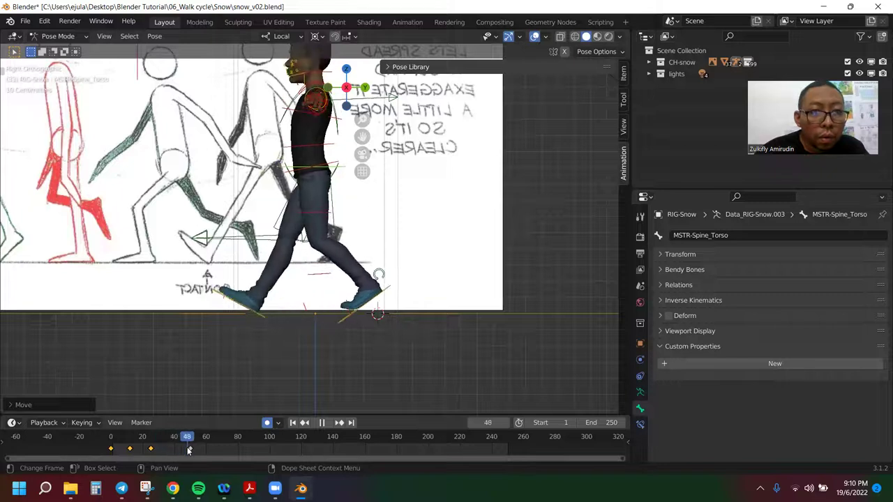
pyautogui.press('Escape')
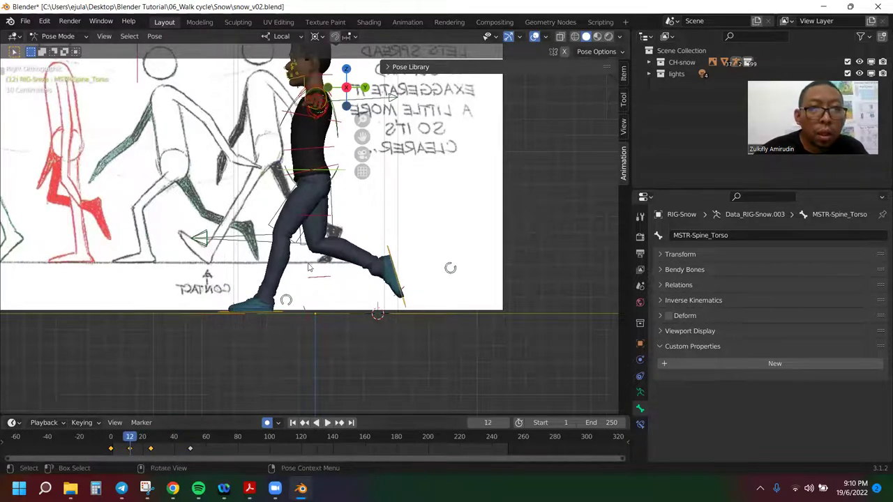
pyautogui.press('g')
pyautogui.press('y')
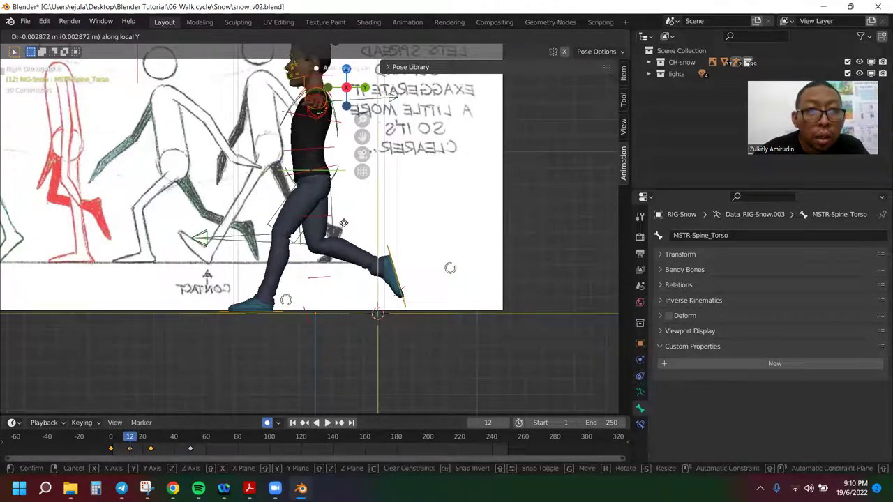
pyautogui.click(344, 226)
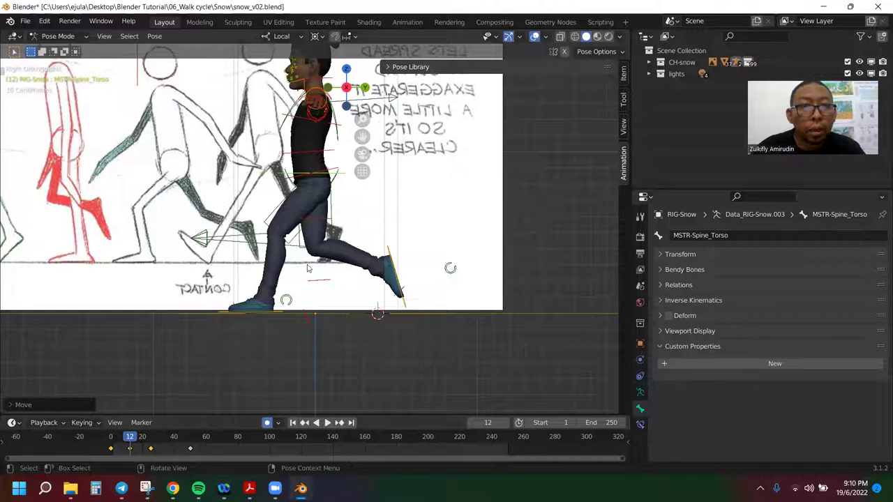
pyautogui.scroll(-1, 307, 268)
pyautogui.press('space')
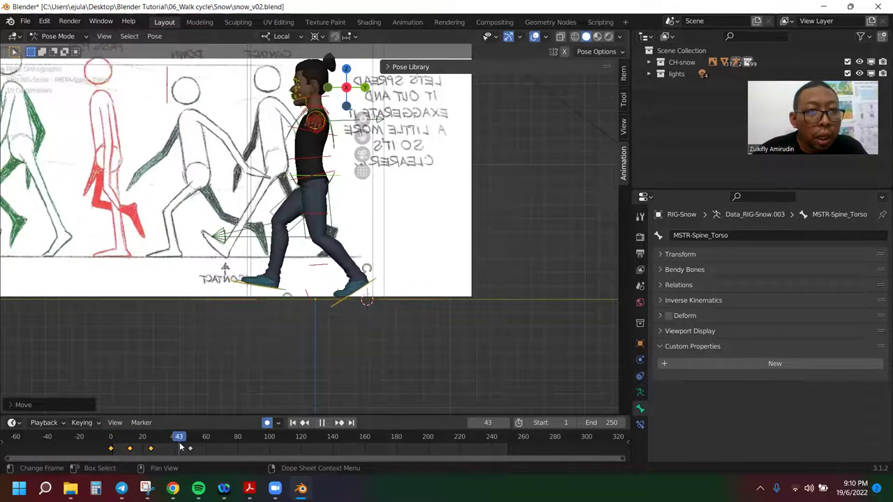
pyautogui.press('space')
pyautogui.scroll(-1, 179, 311)
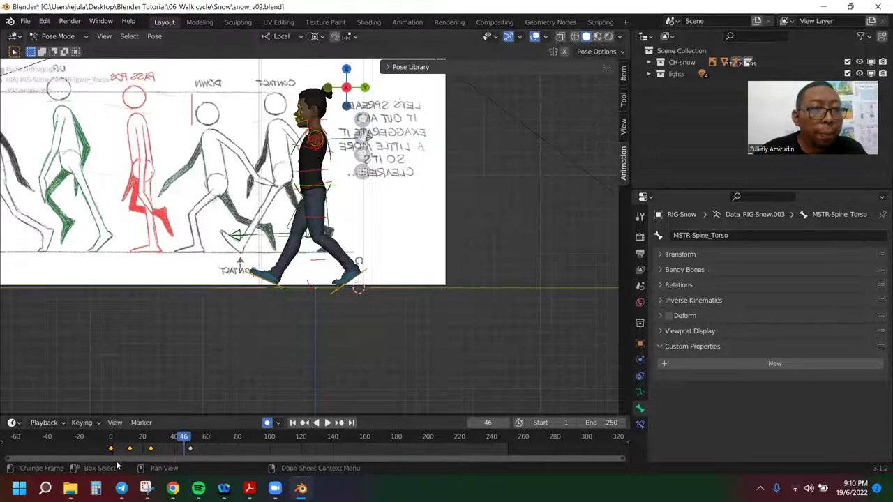
pyautogui.click(113, 437)
pyautogui.press('space')
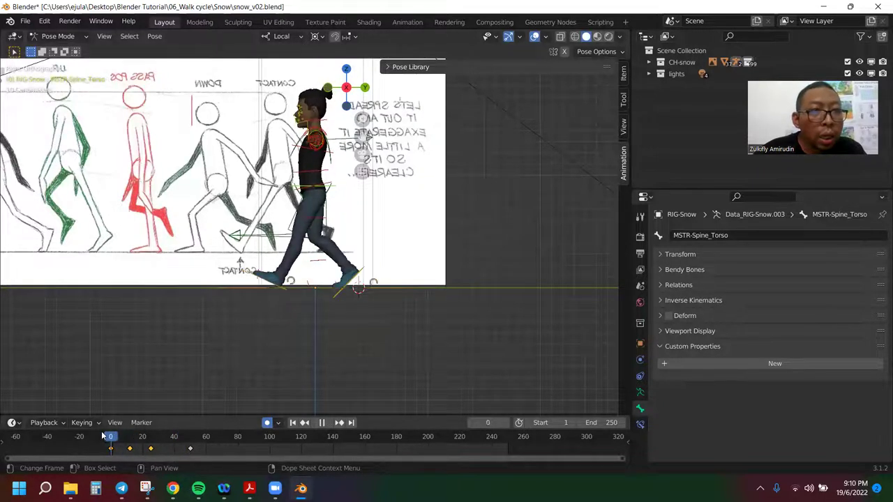
pyautogui.moveTo(103, 436); pyautogui.dragTo(193, 444)
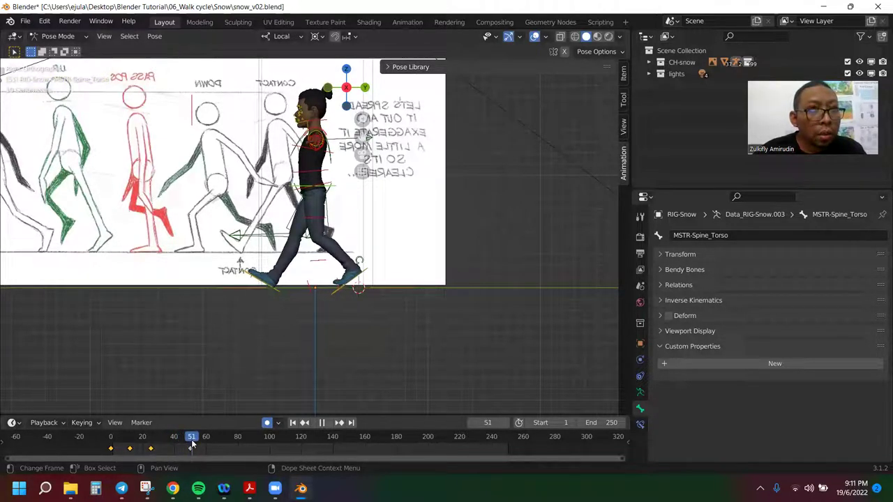
pyautogui.moveTo(193, 443)
pyautogui.mouseDown()
pyautogui.moveTo(156, 443)
pyautogui.moveTo(186, 449)
pyautogui.moveTo(200, 436)
pyautogui.moveTo(175, 442)
pyautogui.mouseUp()
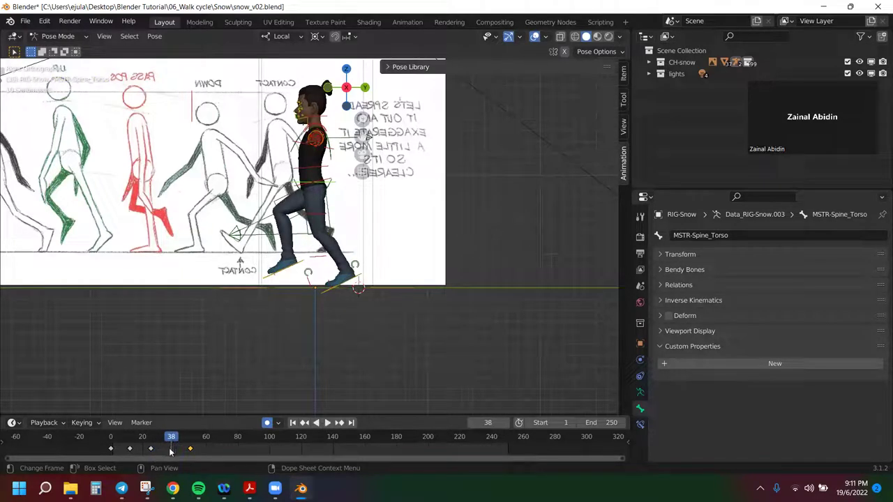
pyautogui.press('Left')
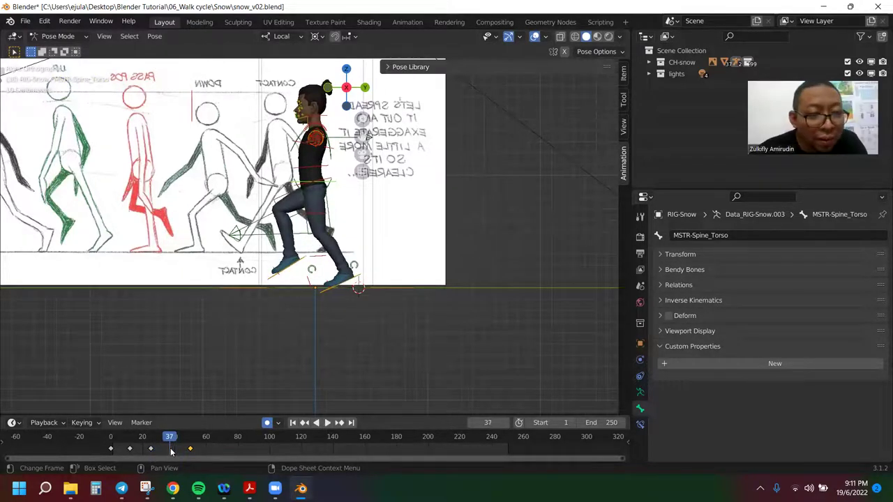
pyautogui.press('Down')
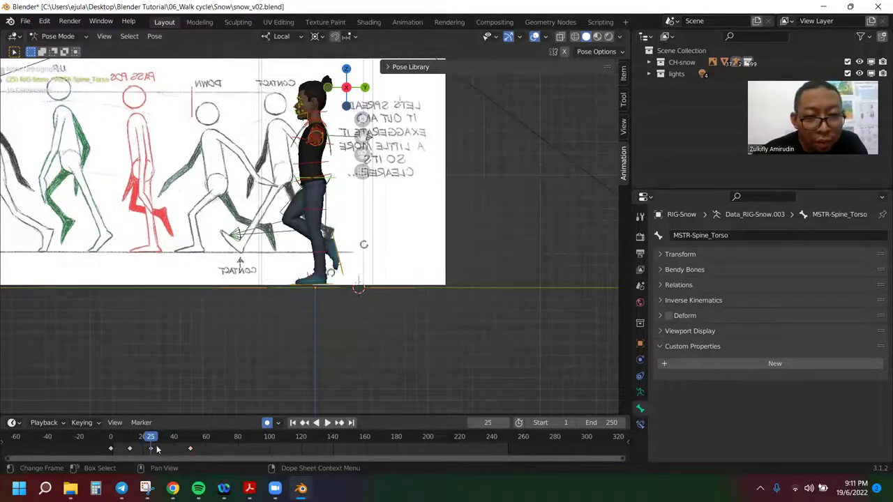
pyautogui.press('Up')
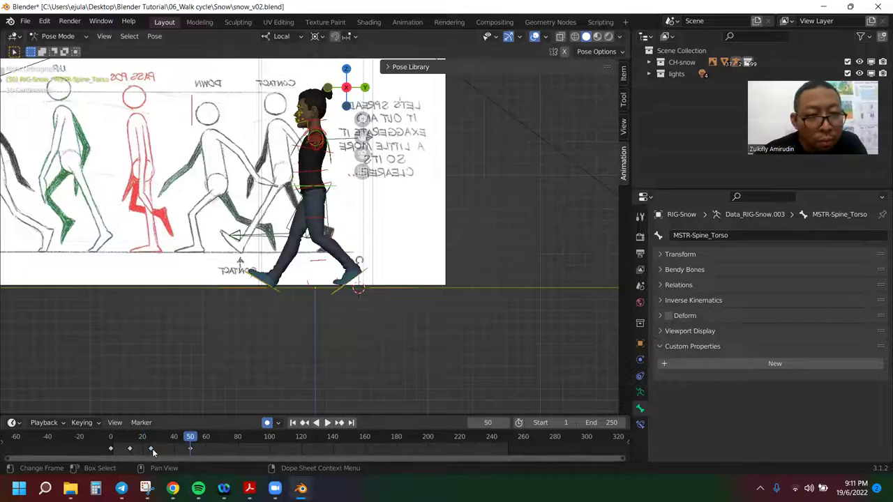
pyautogui.click(175, 437)
pyautogui.press('space')
pyautogui.moveTo(174, 438); pyautogui.dragTo(171, 437)
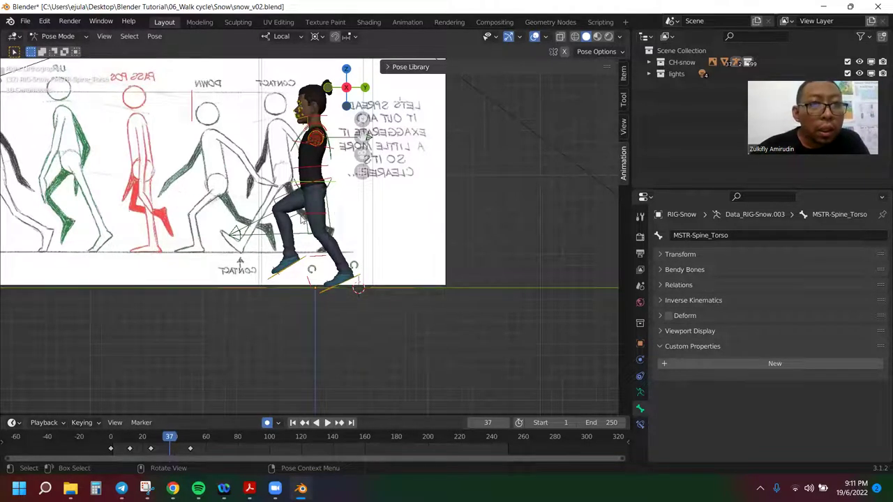
# - Shift the torso forward along local Y (G, Y Y) at frame 37
pyautogui.scroll(1, 368, 137)
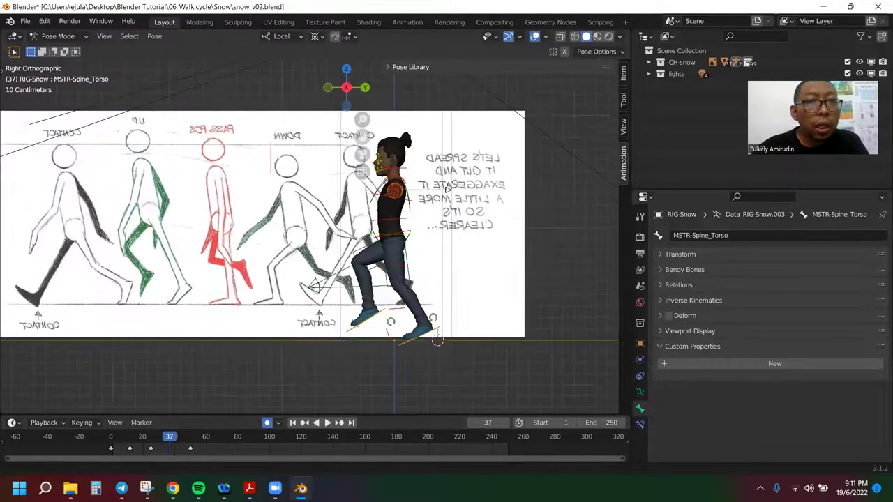
pyautogui.scroll(1, 495, 264)
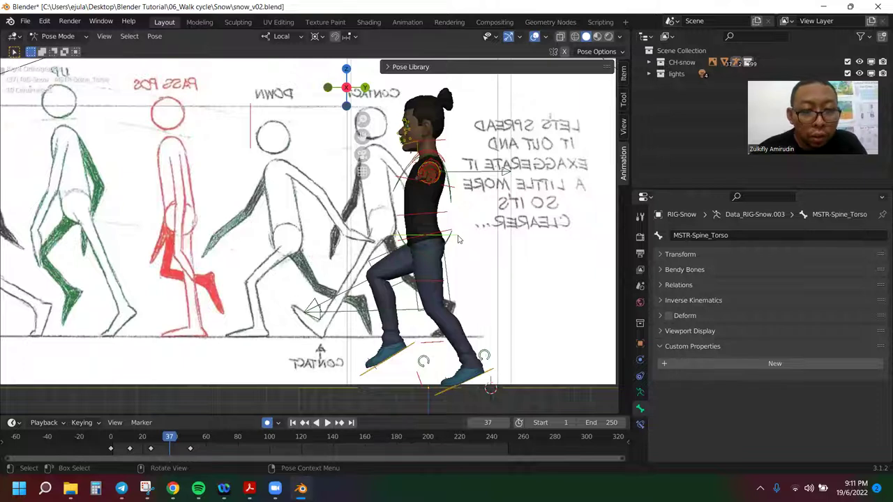
pyautogui.press('g')
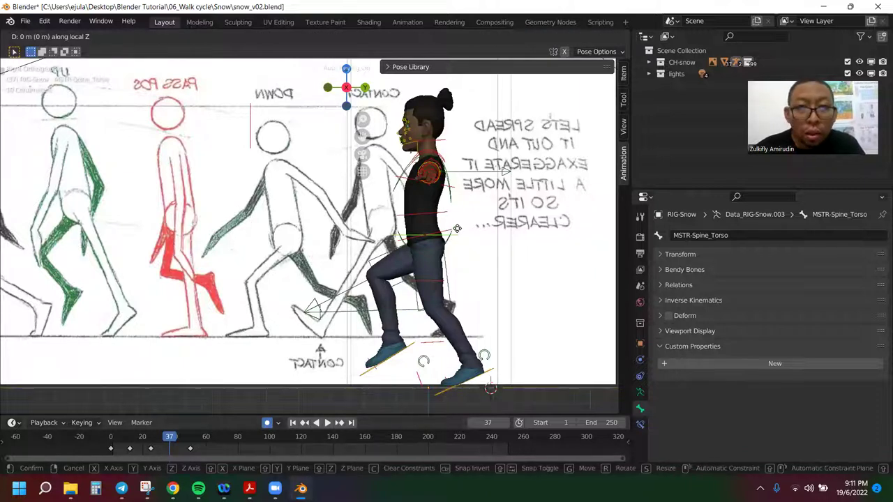
pyautogui.press('Escape')
pyautogui.press('g')
pyautogui.press('y')
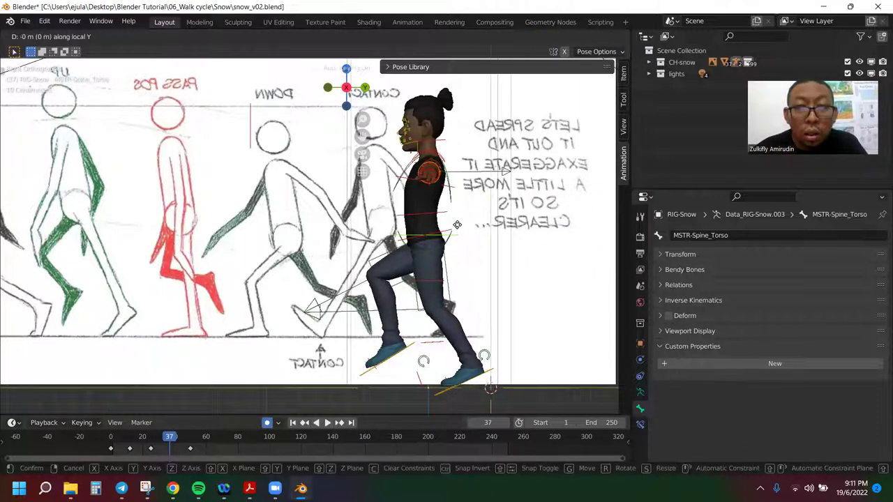
pyautogui.press('y')
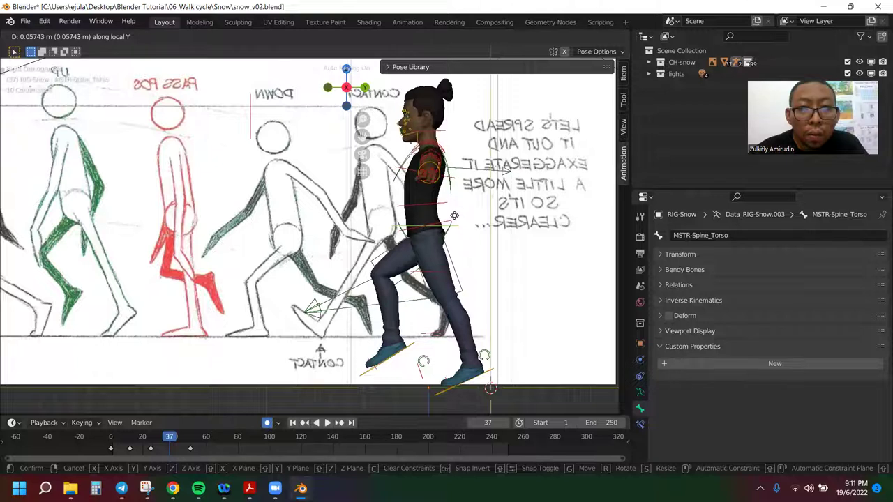
pyautogui.click(470, 267)
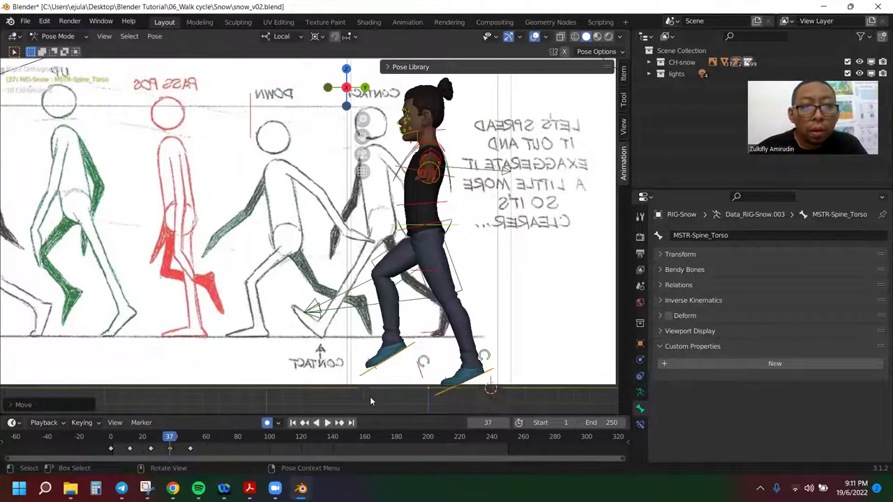
pyautogui.click(439, 394)
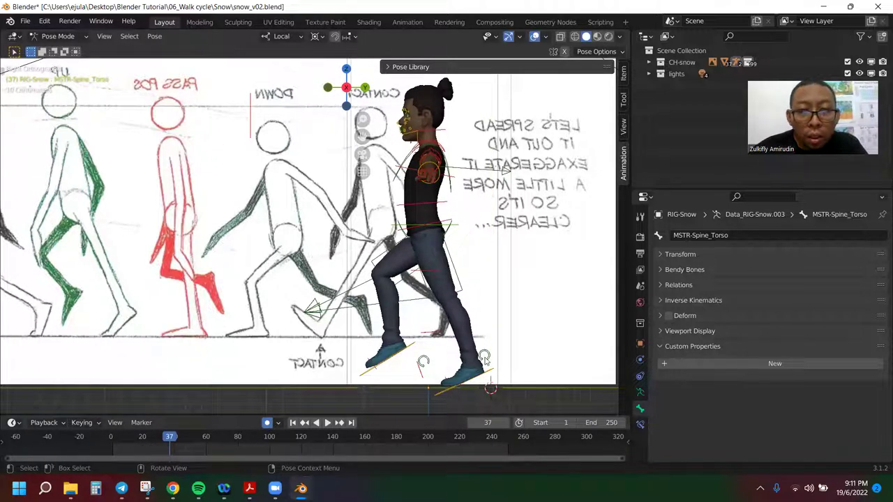
# - Tilt ROLL-Foot.L at frame 37, cancelling an attempted toe rotation
pyautogui.click(492, 355)
pyautogui.press('r')
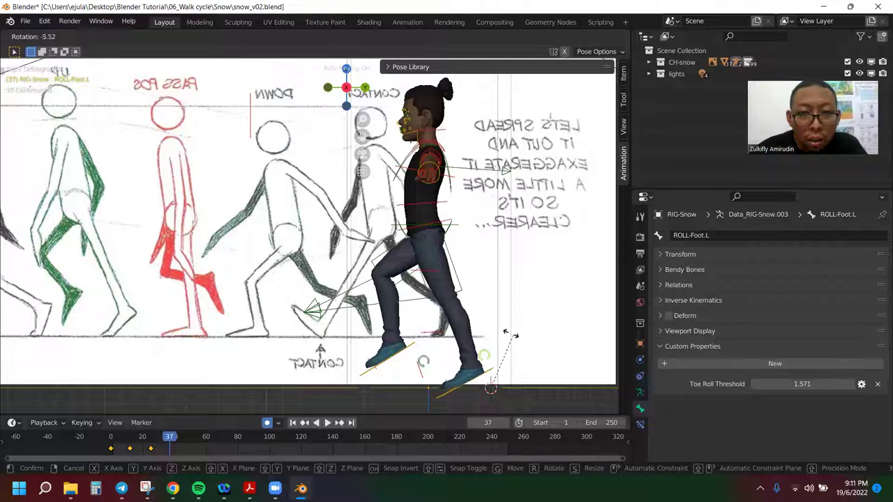
pyautogui.click(507, 331)
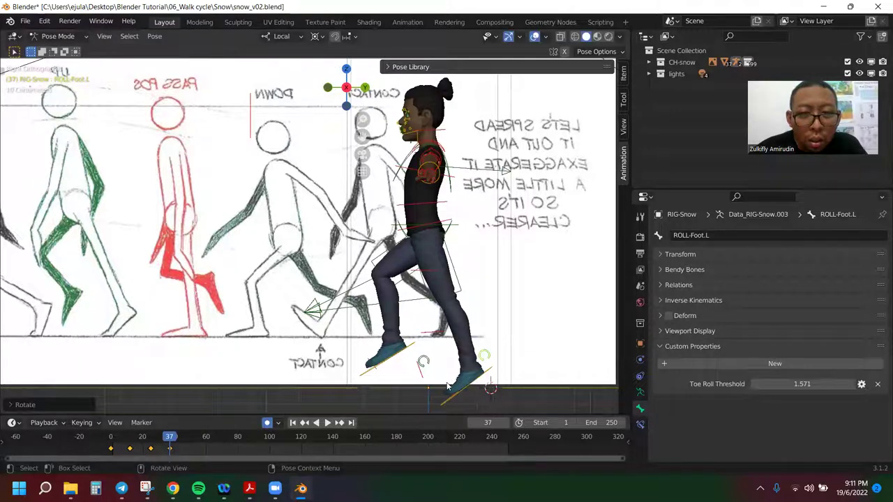
pyautogui.click(447, 385)
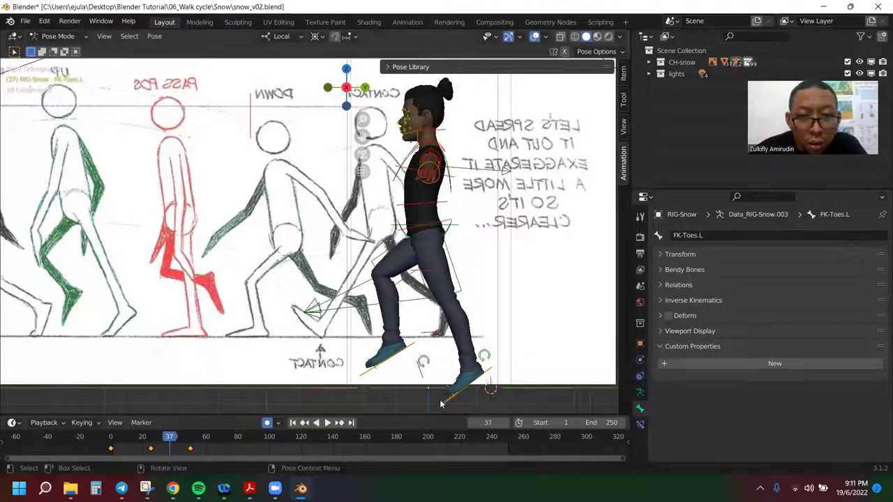
pyautogui.press('r')
pyautogui.rightClick(441, 410)
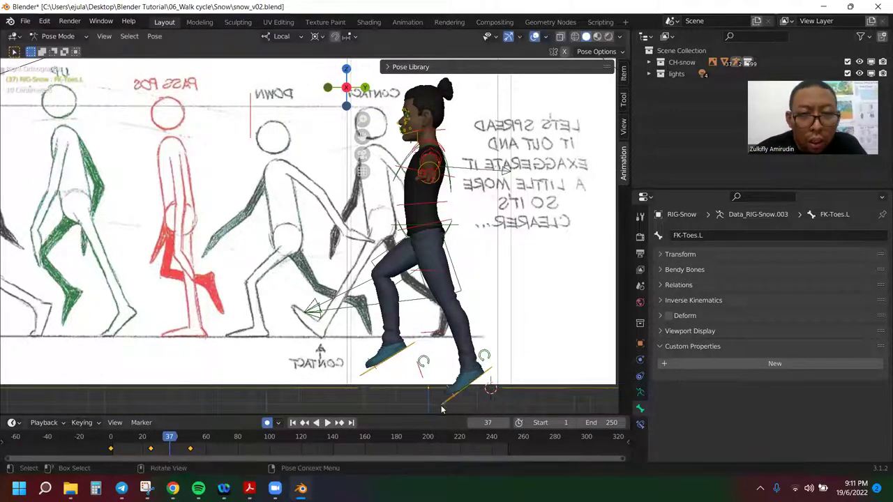
pyautogui.click(478, 358)
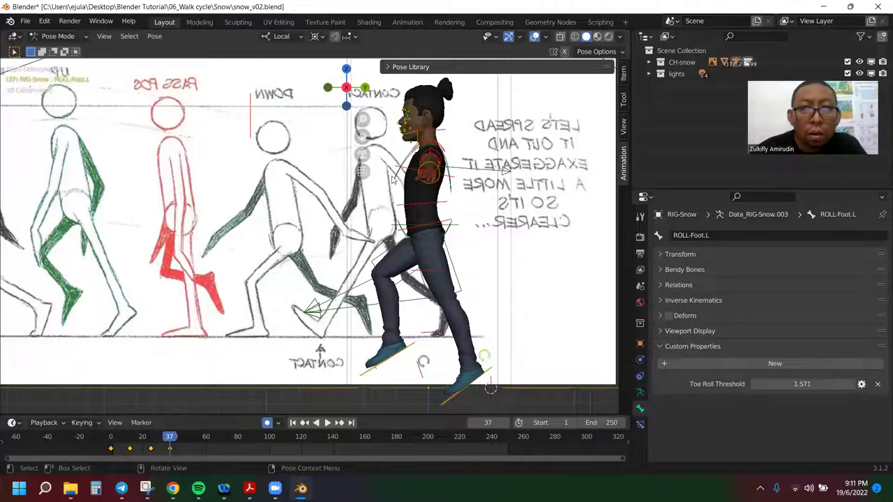
# - Zoom in on the legs and rotate IK-MSTR-Foot.L to a new angle
pyautogui.moveTo(367, 140); pyautogui.dragTo(328, 104)
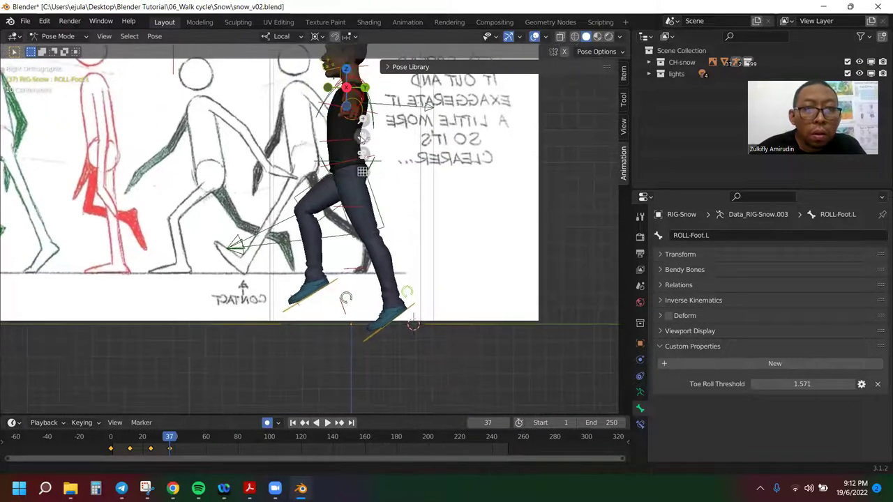
pyautogui.scroll(3, 444, 386)
pyautogui.click(405, 387)
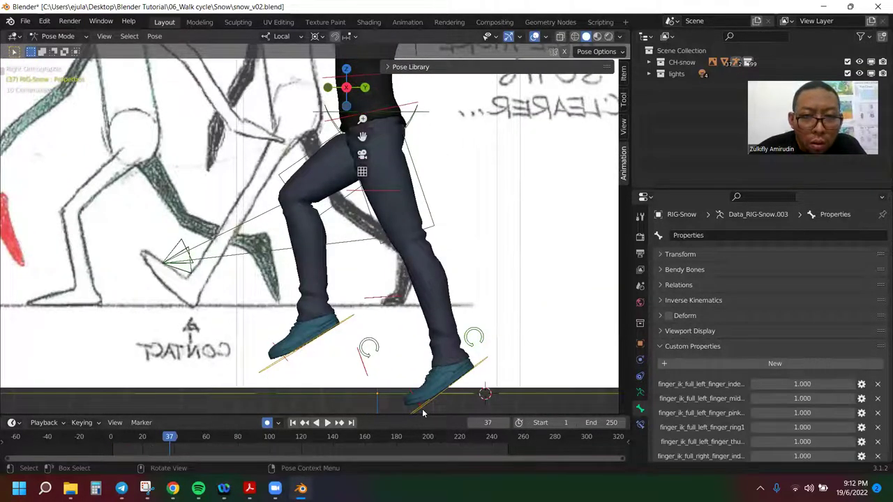
pyautogui.click(419, 411)
pyautogui.press('r')
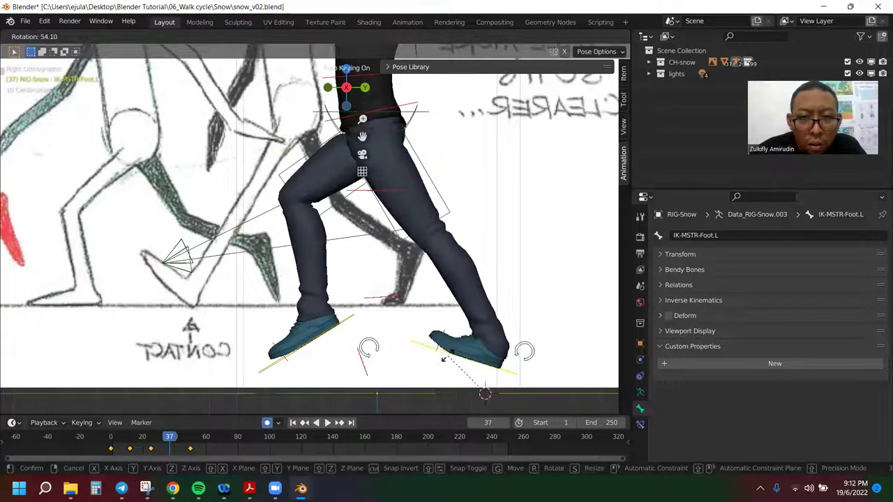
pyautogui.click(475, 354)
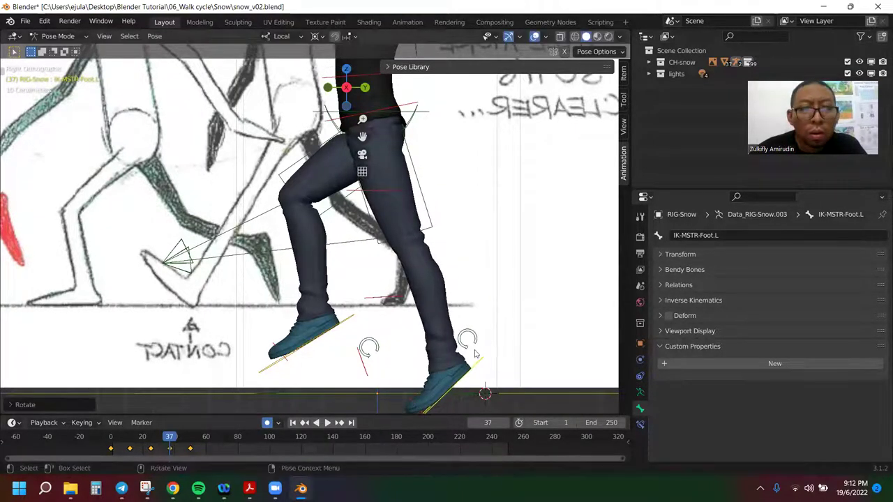
# - Rotate ROLL-Foot.L further to lift the left heel
pyautogui.click(469, 340)
pyautogui.click(468, 340)
pyautogui.press('r')
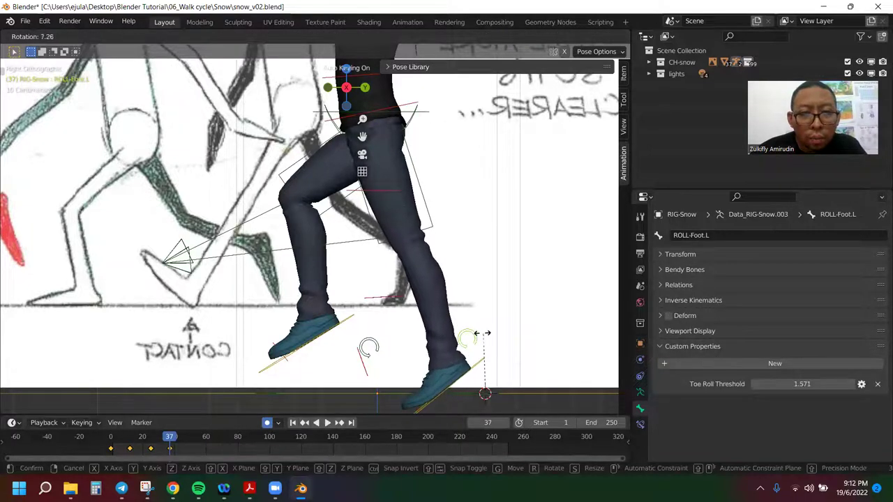
pyautogui.click(478, 334)
# - Bend FK-Toes.L so the back foot pushes off
pyautogui.keyDown('shift'); pyautogui.moveTo(457, 392); pyautogui.dragTo(446, 313, button='middle'); pyautogui.keyUp('shift')
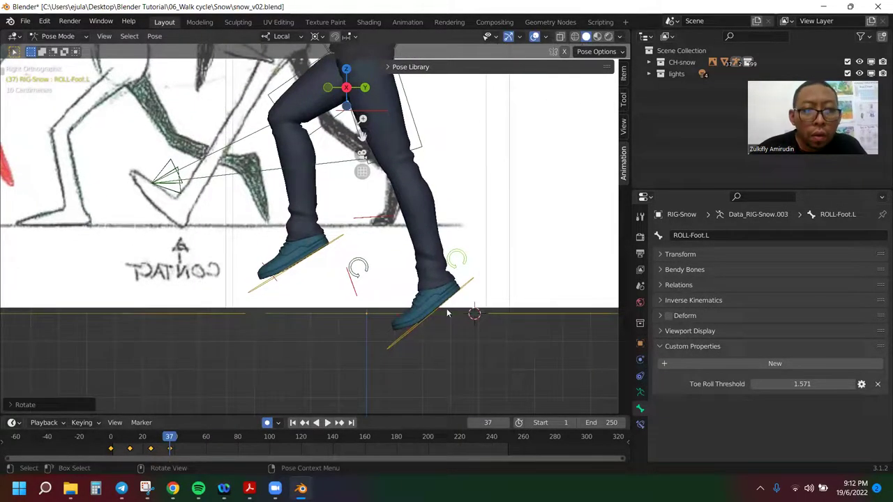
pyautogui.click(397, 315)
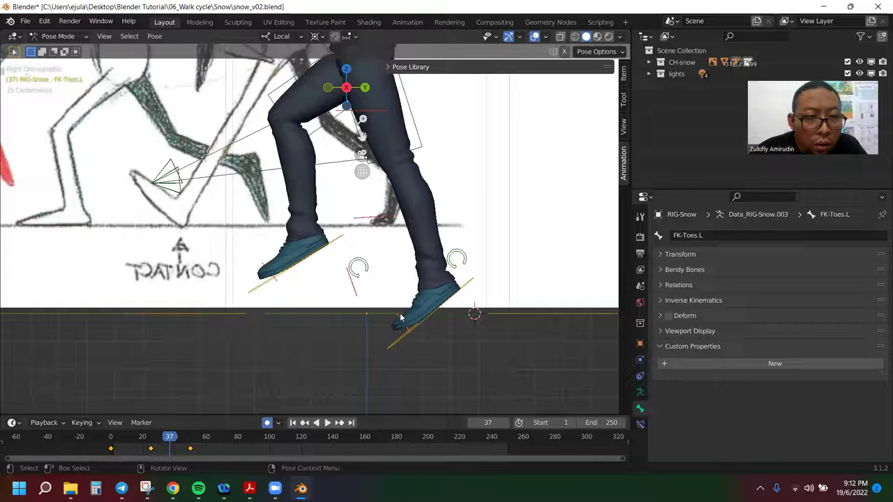
pyautogui.press('r')
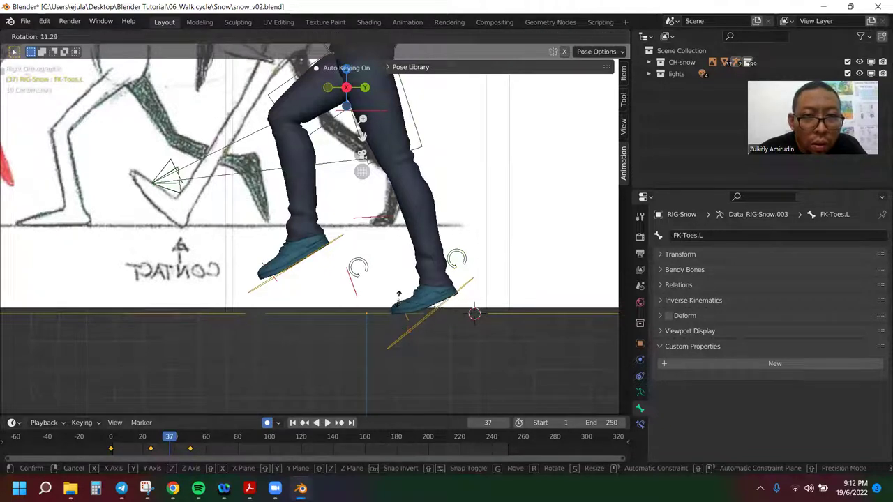
pyautogui.click(397, 318)
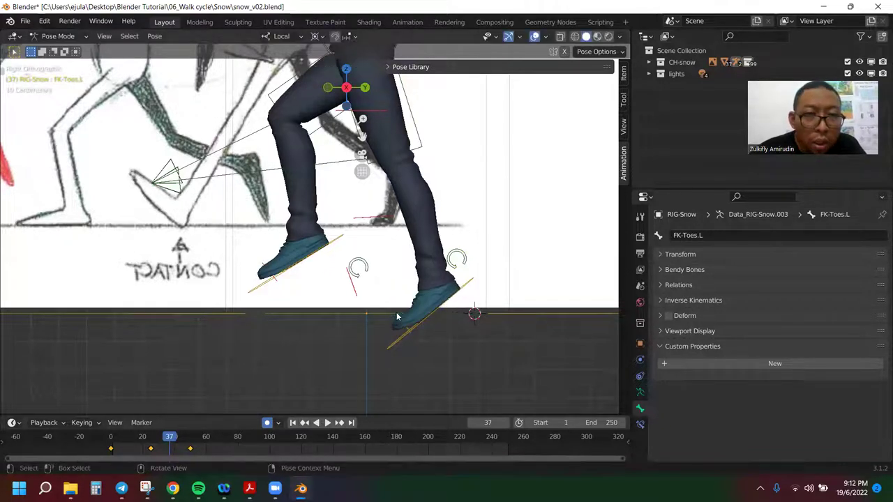
# - Orbit and zoom, then switch to Right Orthographic (Numpad 3) to line the legs up with the sketch
pyautogui.moveTo(430, 357); pyautogui.dragTo(335, 346, button='middle')
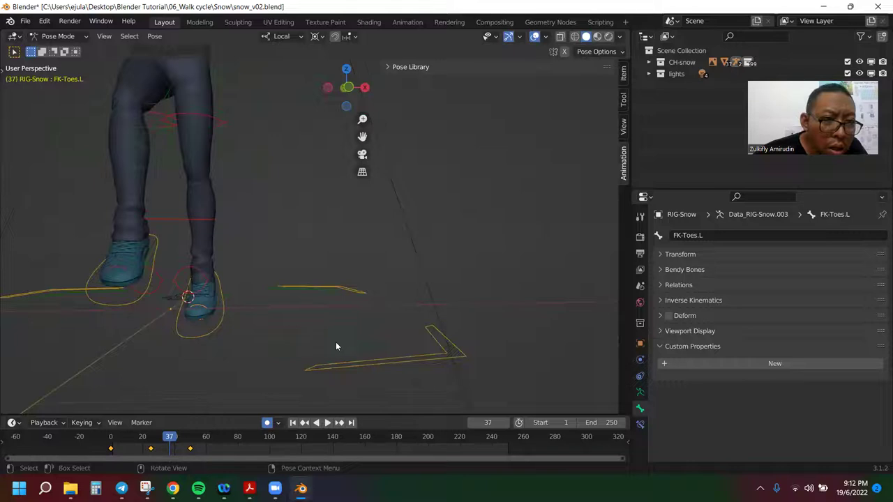
pyautogui.scroll(1, 279, 345)
pyautogui.scroll(1, 182, 348)
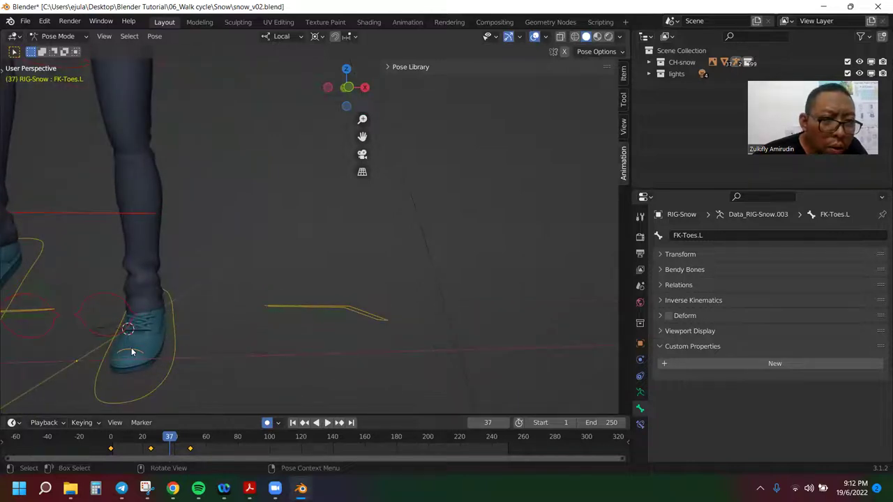
pyautogui.scroll(-3, 210, 349)
pyautogui.moveTo(313, 341)
pyautogui.mouseDown(button='middle')
pyautogui.moveTo(206, 320)
pyautogui.moveTo(232, 320)
pyautogui.moveTo(263, 282)
pyautogui.mouseUp(button='middle')
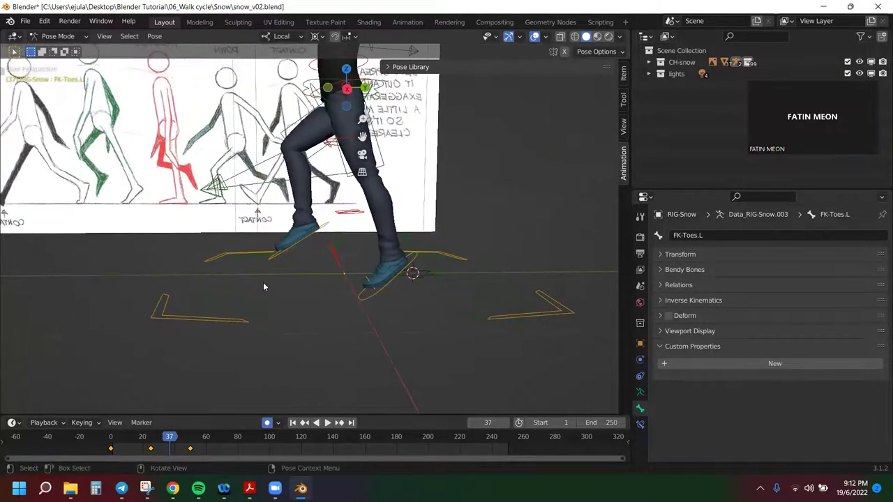
pyautogui.press('KP_3')
pyautogui.scroll(2, 392, 307)
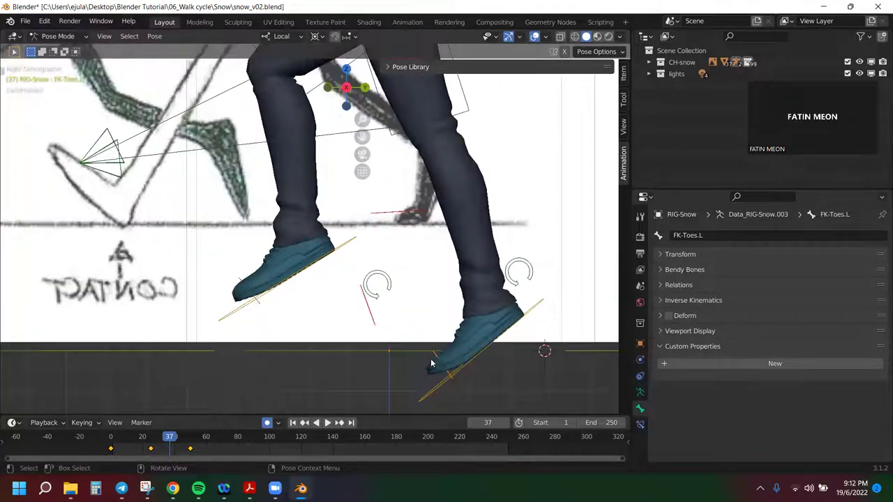
# - Re-angle IK-MSTR-Foot.L and lower it at frame 37
pyautogui.rightClick(433, 354)
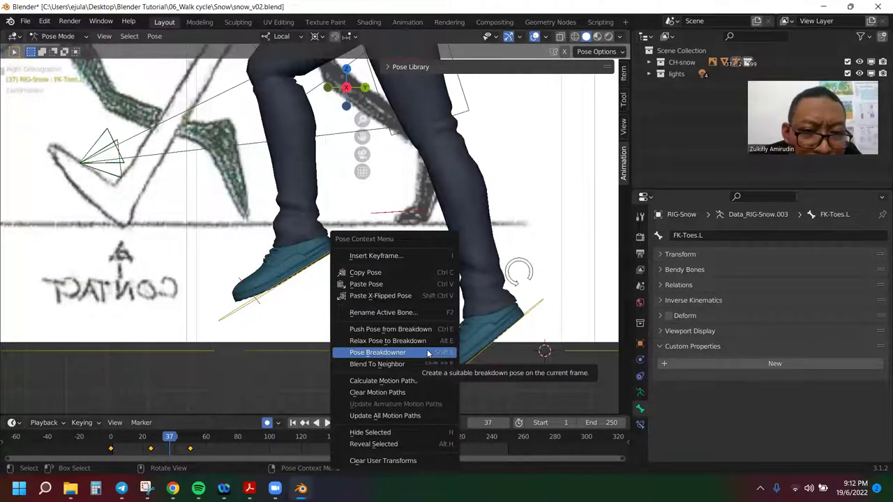
pyautogui.press('Return')
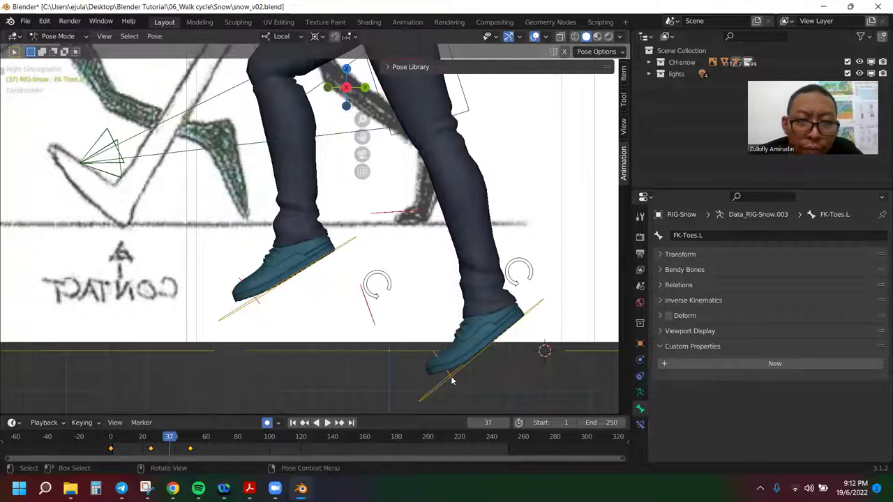
pyautogui.click(451, 379)
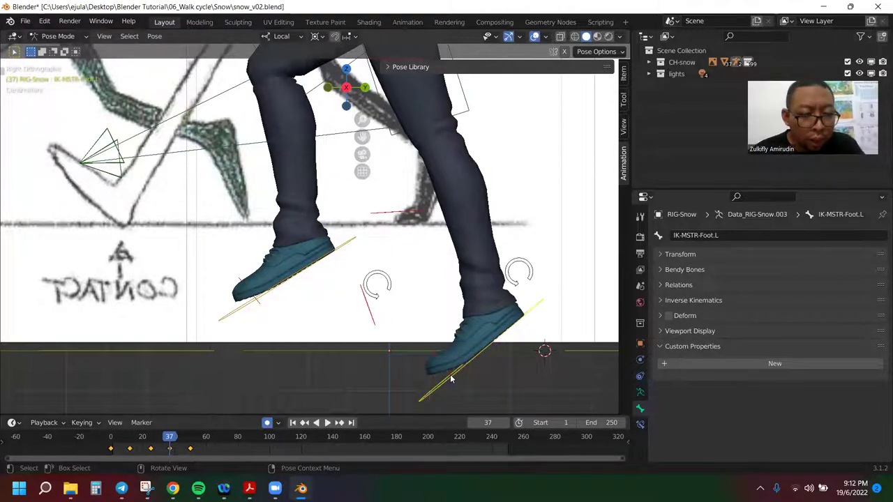
pyautogui.press('r')
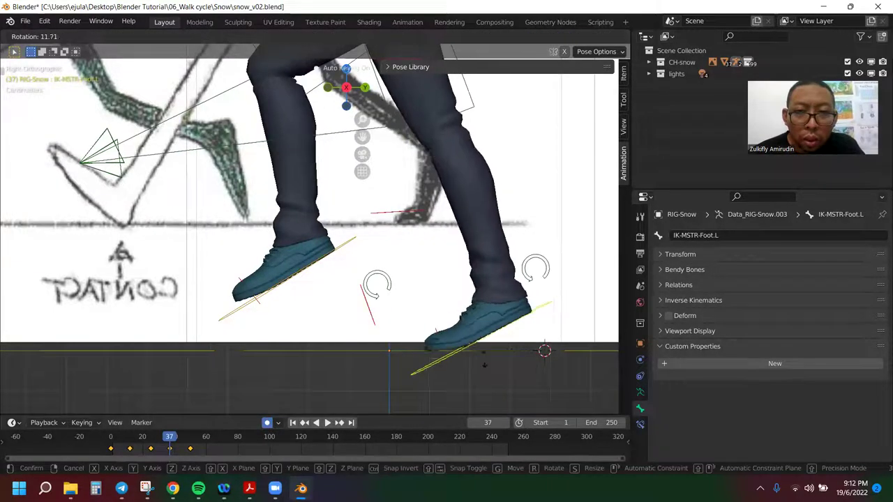
pyautogui.click(510, 373)
pyautogui.press('g')
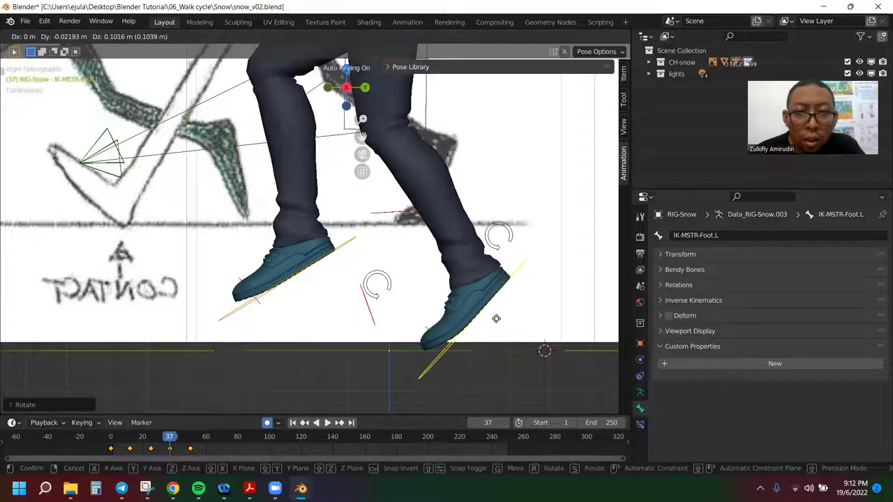
pyautogui.click(505, 337)
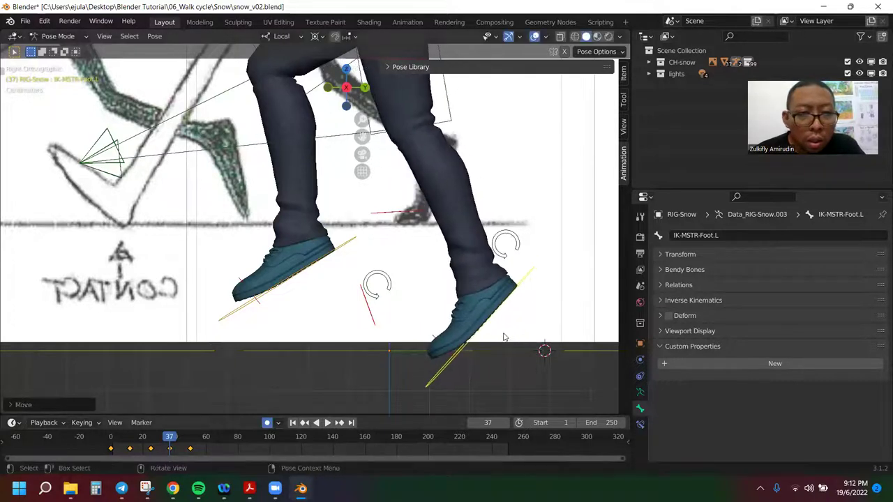
# - Bend FK-Toes.L slightly to match the reference sketch
pyautogui.click(432, 339)
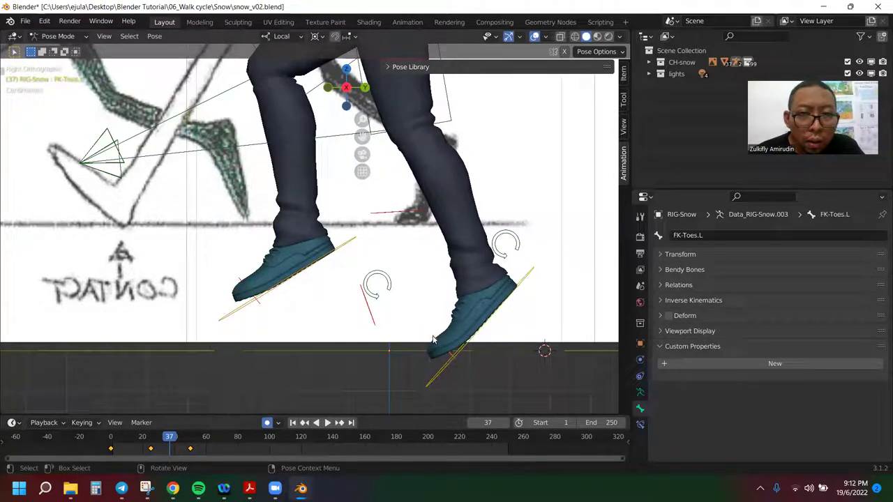
pyautogui.press('r')
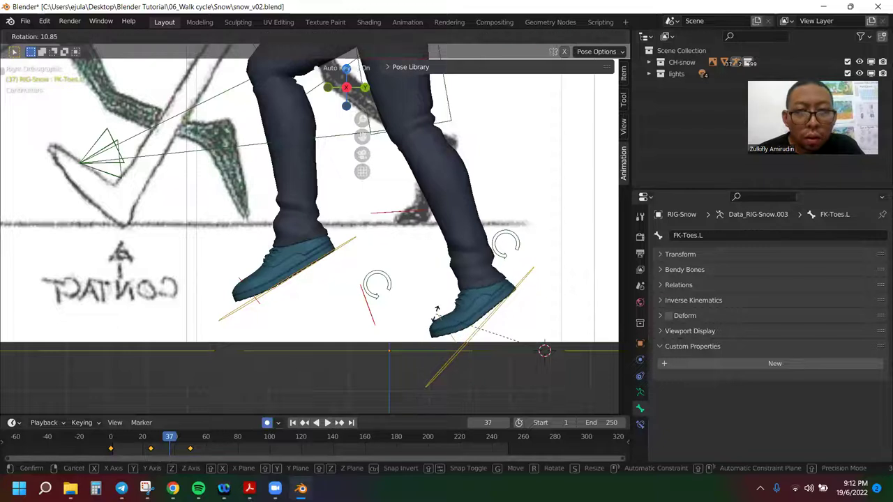
pyautogui.click(422, 335)
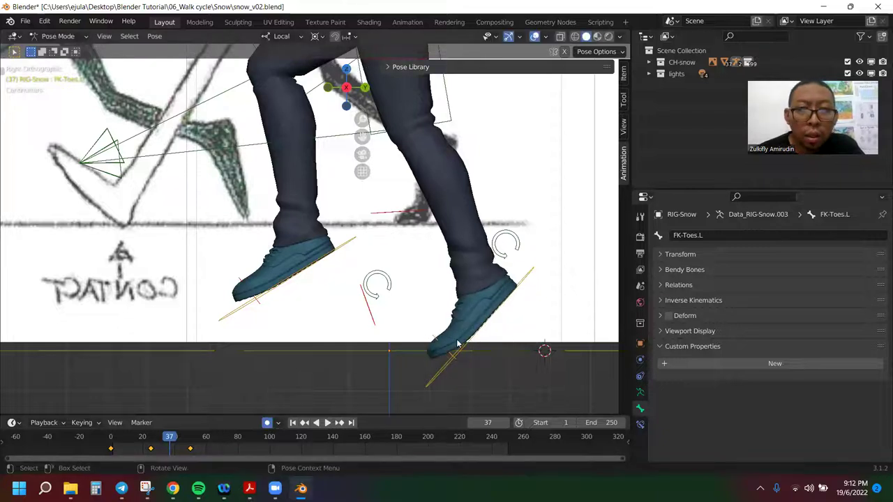
pyautogui.scroll(-1, 484, 356)
pyautogui.scroll(-2, 475, 346)
pyautogui.scroll(-2, 449, 302)
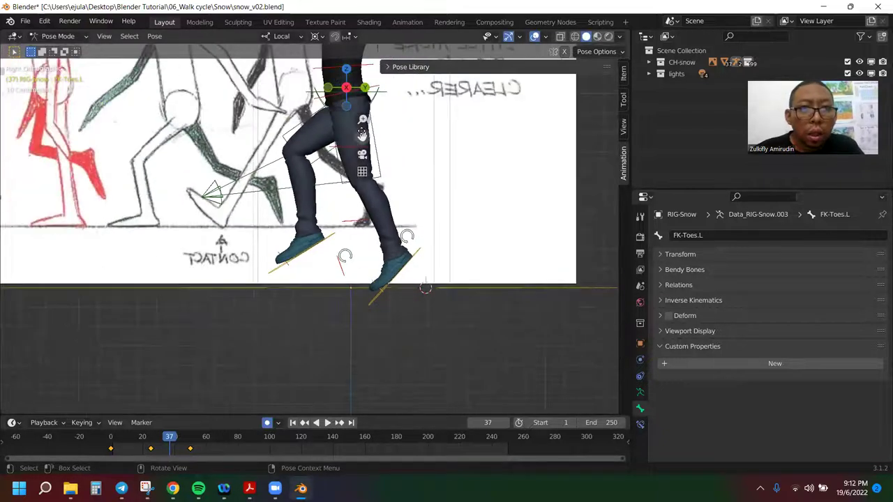
# - Centre the character in view, select IK-MSTR-Foot.R and scrub from frame 37 to 25
pyautogui.keyDown('shift'); pyautogui.moveTo(448, 302); pyautogui.dragTo(507, 383, button='middle'); pyautogui.keyUp('shift')
pyautogui.moveTo(362, 136); pyautogui.dragTo(404, 150)
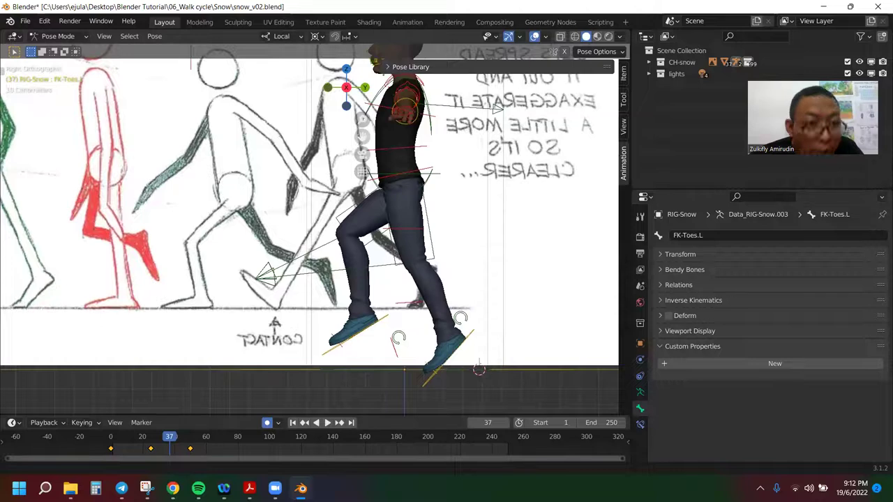
pyautogui.keyDown('shift'); pyautogui.moveTo(307, 209); pyautogui.dragTo(338, 220, button='middle'); pyautogui.keyUp('shift')
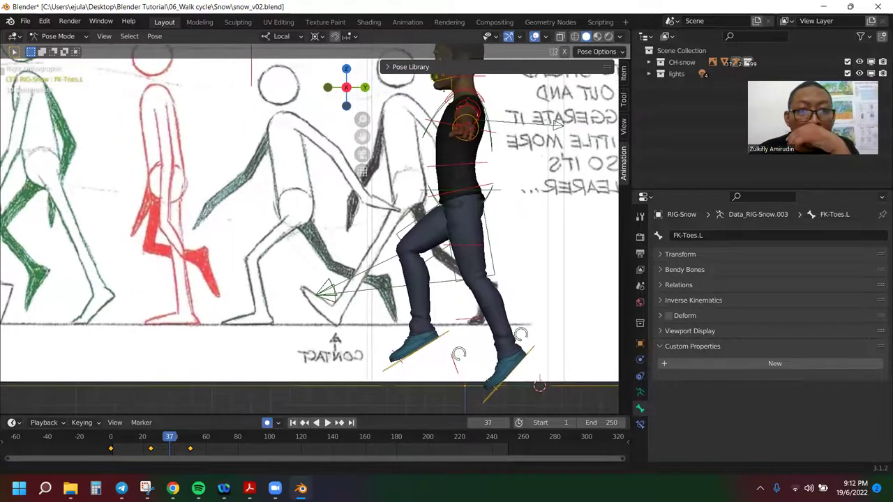
pyautogui.keyDown('shift'); pyautogui.moveTo(440, 294); pyautogui.dragTo(398, 258, button='middle'); pyautogui.keyUp('shift')
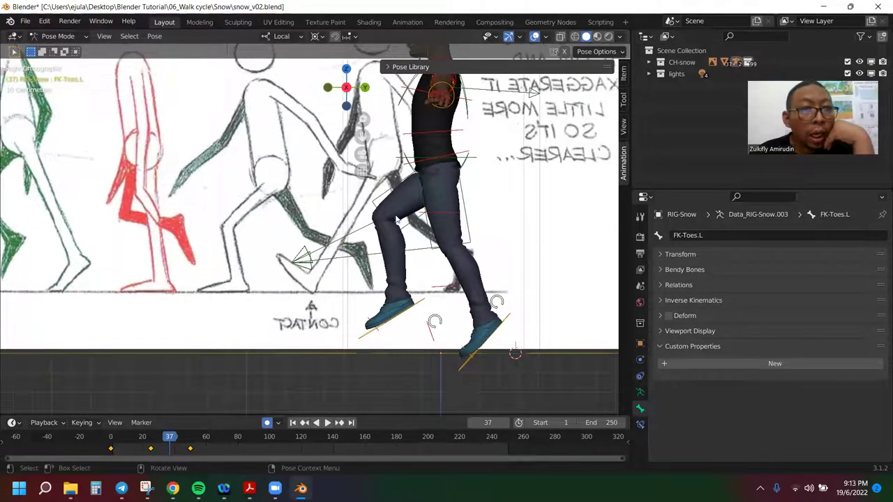
pyautogui.keyDown('shift'); pyautogui.moveTo(395, 330); pyautogui.dragTo(455, 333, button='middle'); pyautogui.keyUp('shift')
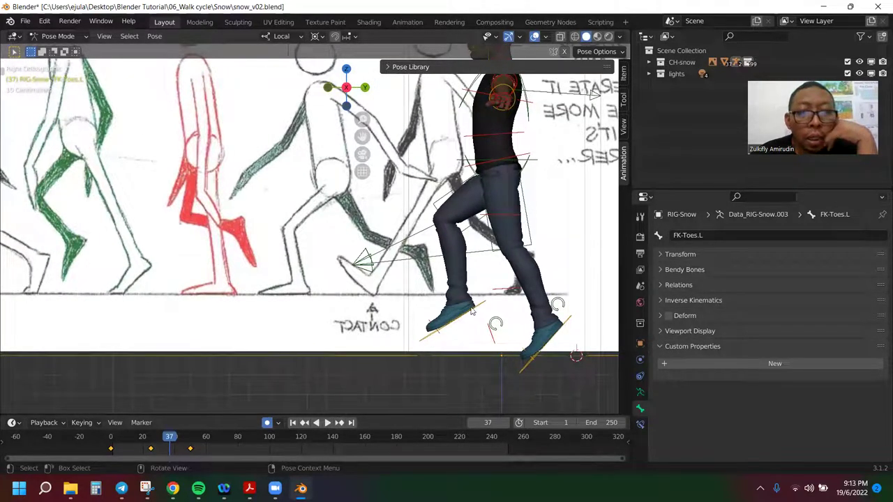
pyautogui.click(486, 315)
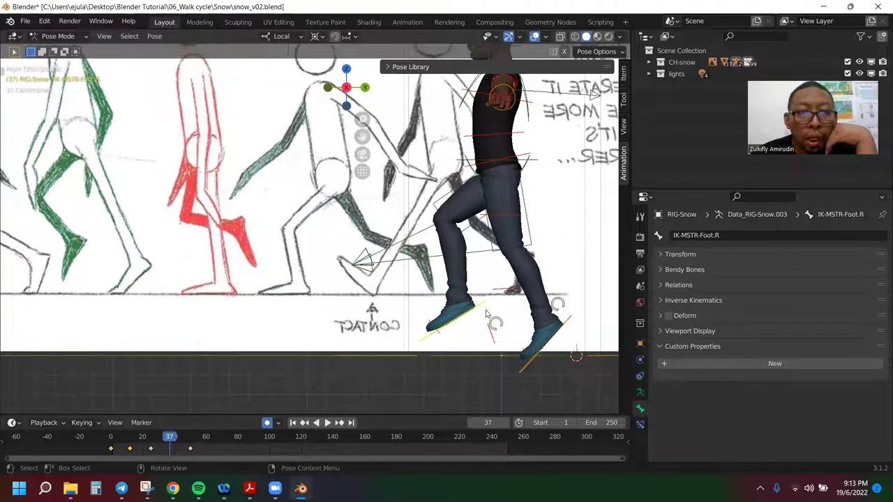
pyautogui.moveTo(164, 443)
pyautogui.mouseDown()
pyautogui.moveTo(151, 437)
pyautogui.moveTo(149, 450)
pyautogui.mouseUp()
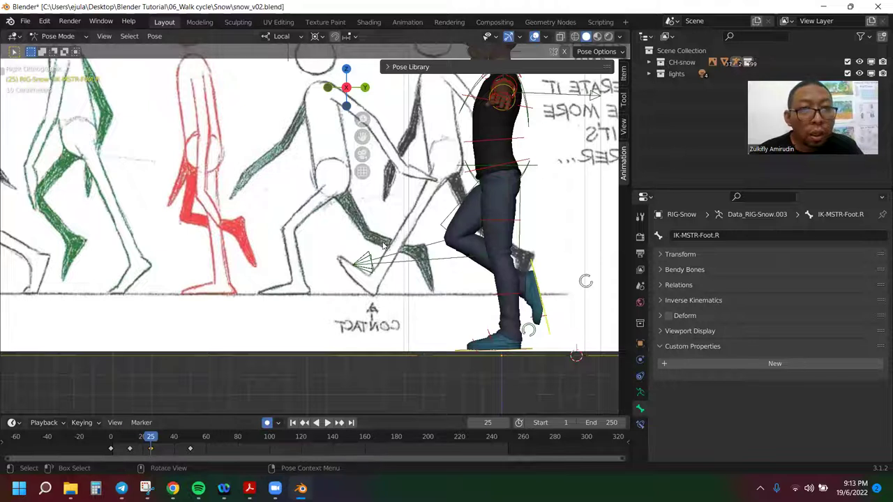
# - Key Location, Rotation & Scale on IK-MSTR-Foot.R at frame 25, then move to frame 38
pyautogui.press('i')
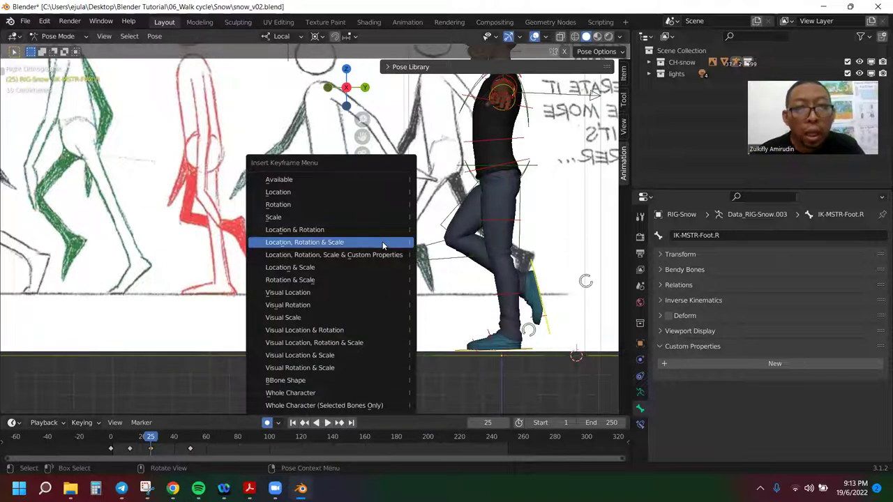
pyautogui.click(382, 241)
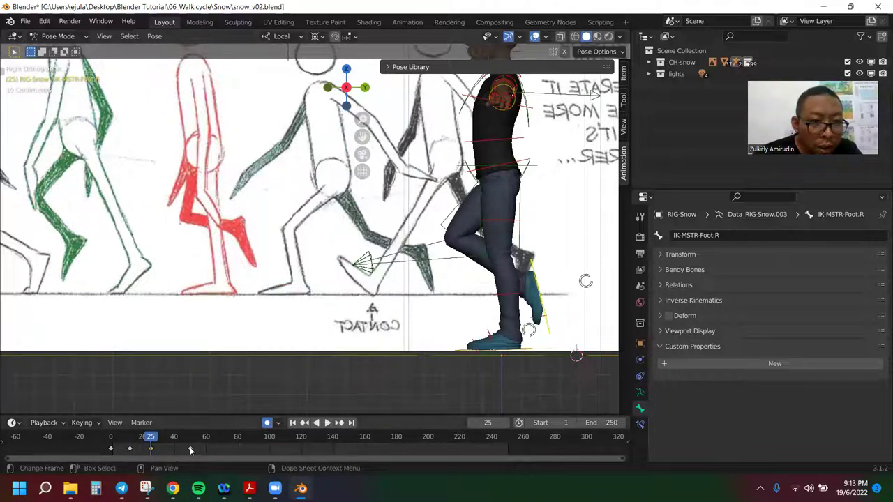
pyautogui.press('i')
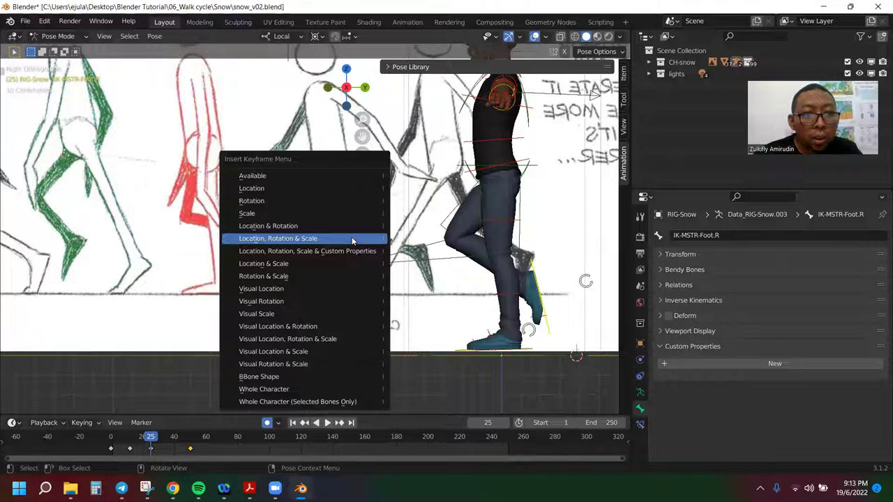
pyautogui.click(351, 239)
pyautogui.click(171, 436)
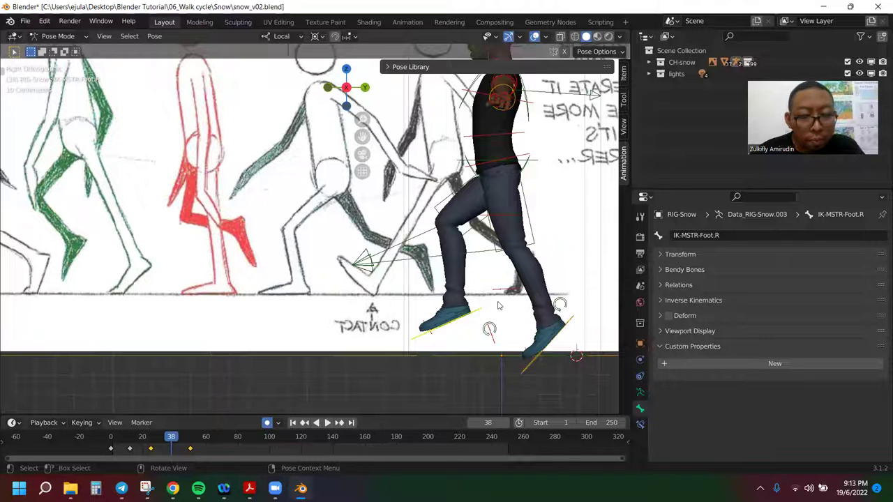
pyautogui.press(',')
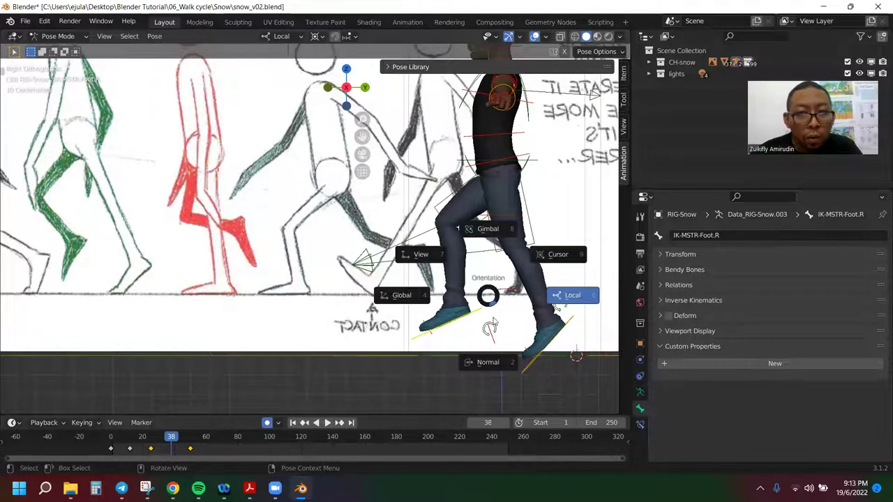
# - Set transform orientation to Normal, go to frame 37, then raise and tilt the right foot
pyautogui.click(518, 339)
pyautogui.click(528, 368)
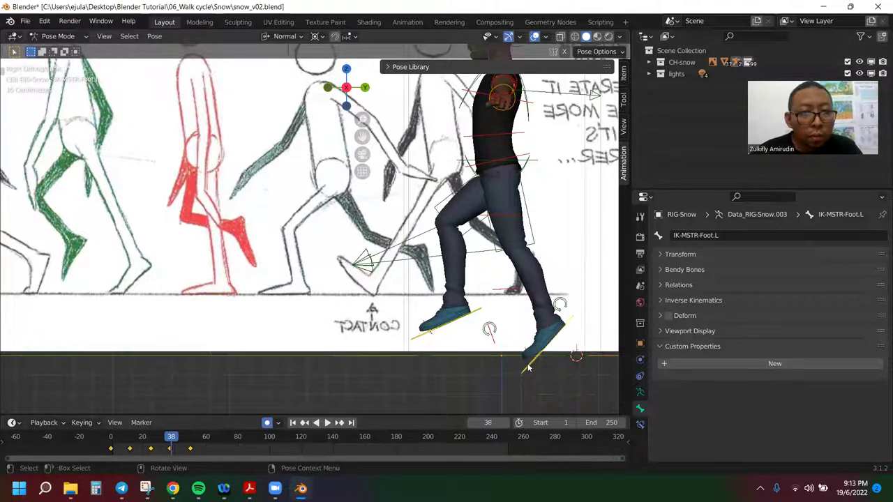
pyautogui.press('Left')
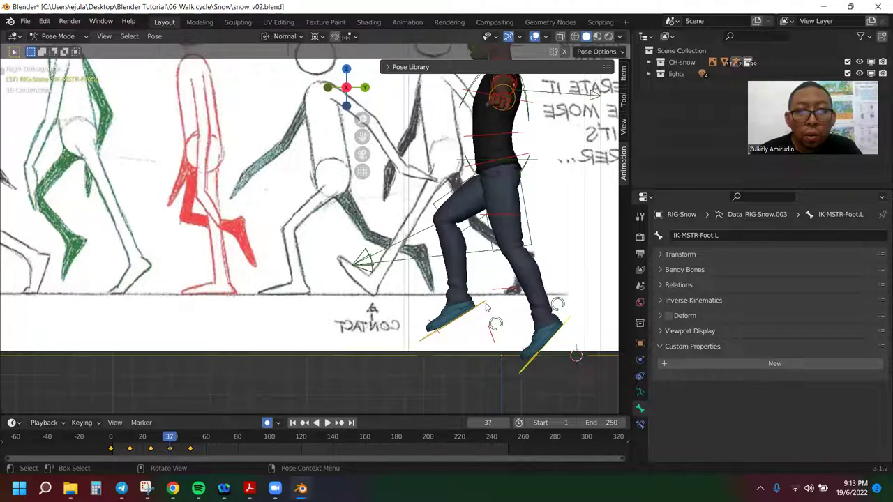
pyautogui.click(478, 309)
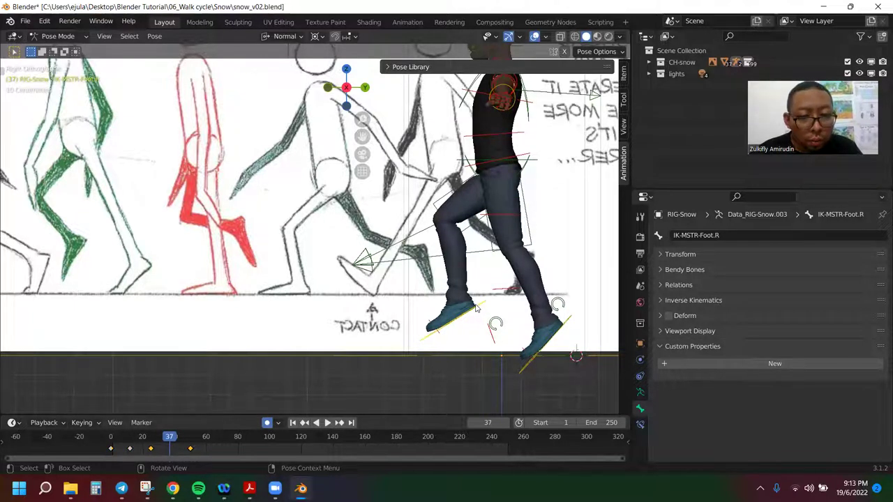
pyautogui.press('g')
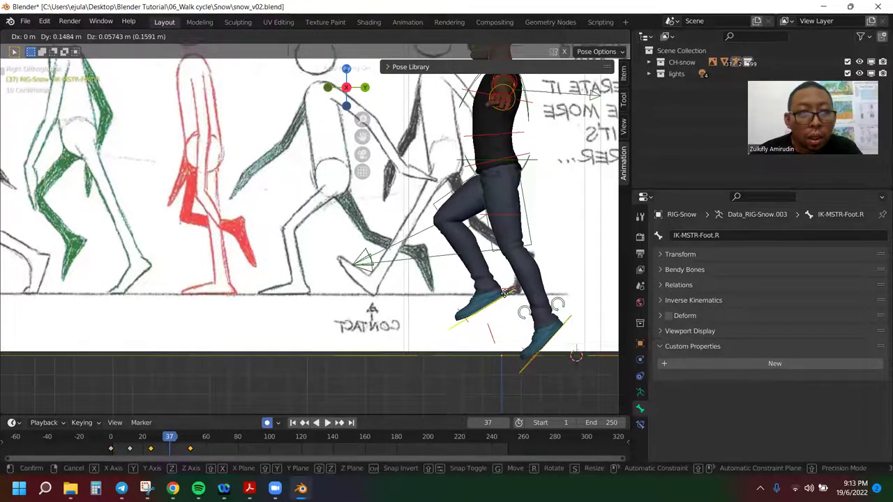
pyautogui.click(502, 291)
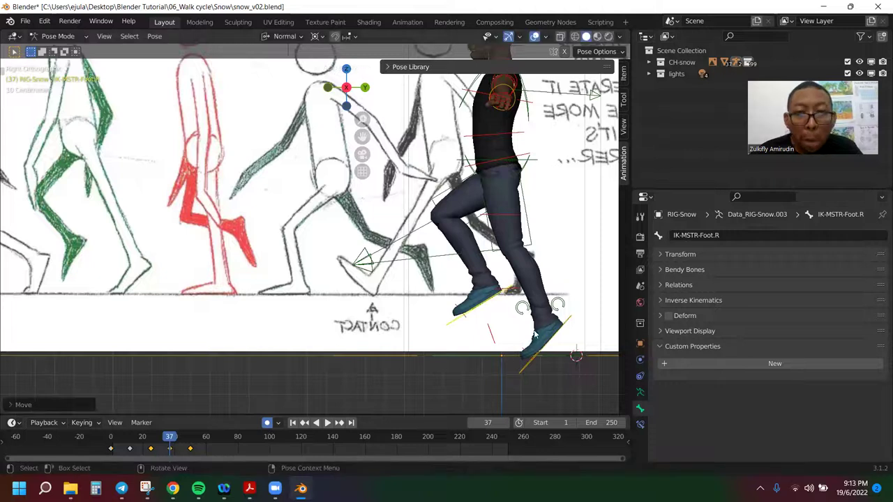
pyautogui.press('r')
pyautogui.click(525, 329)
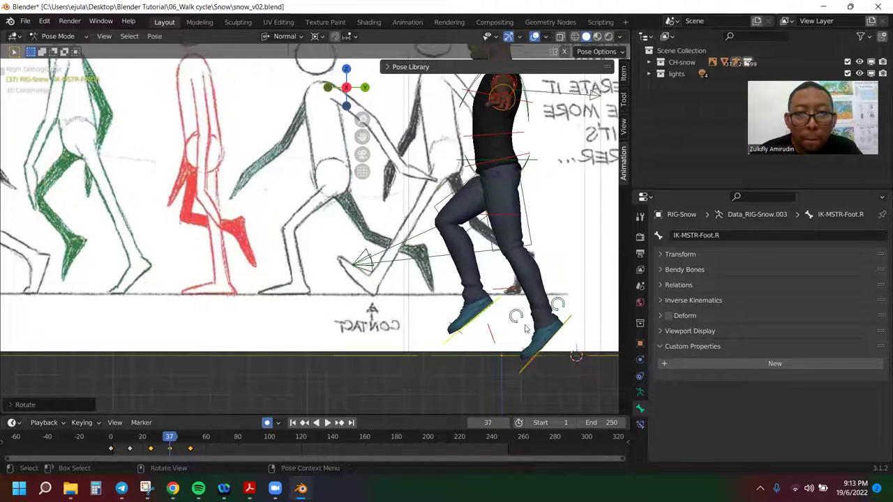
# - Roll ROLL-Foot.R and re-angle IK-MSTR-Foot.R at frame 37
pyautogui.click(517, 322)
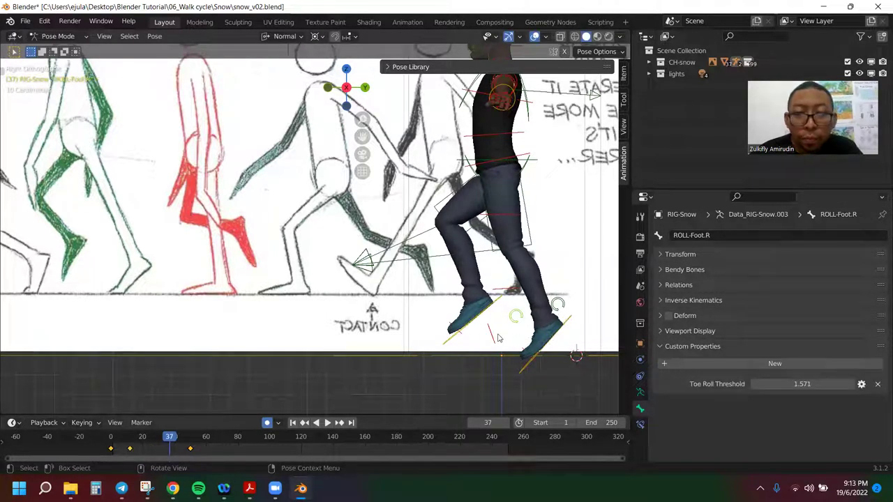
pyautogui.press('r')
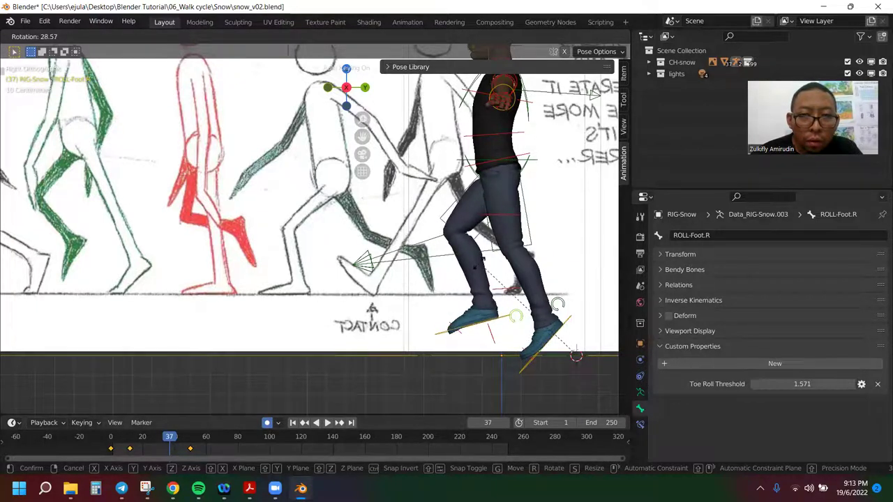
pyautogui.click(573, 351)
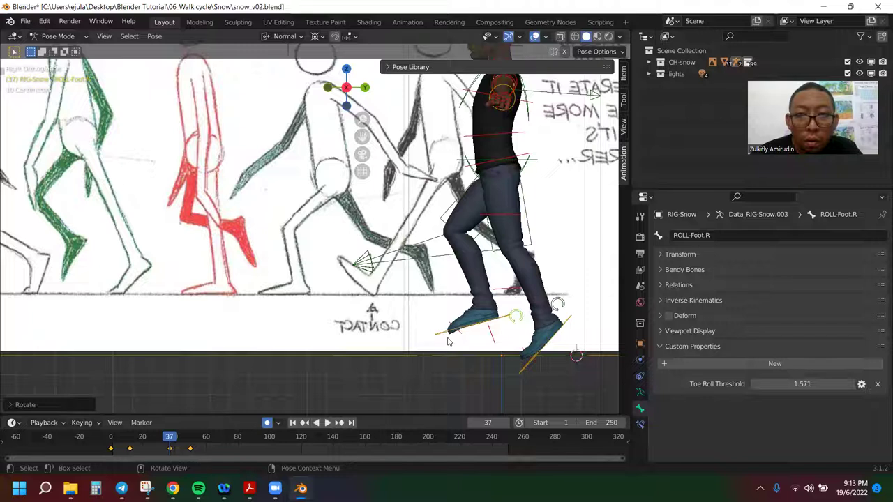
pyautogui.click(504, 319)
pyautogui.press('r')
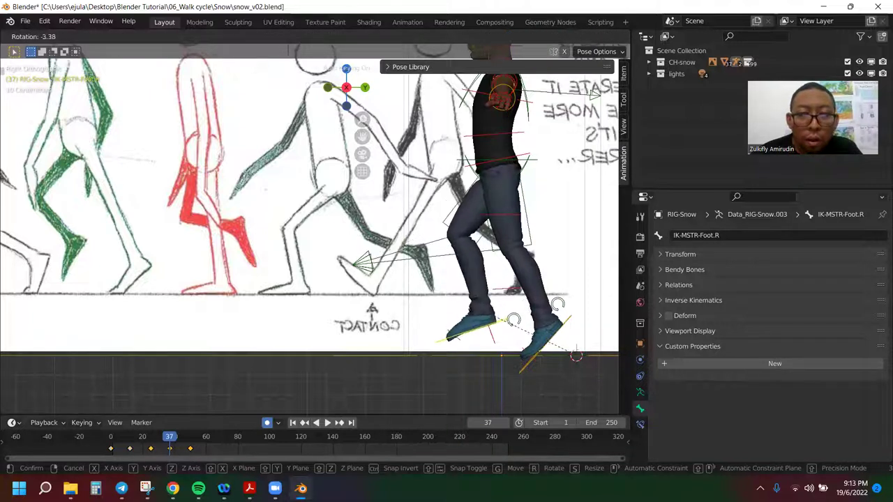
pyautogui.click(500, 308)
# - Deepen the right foot roll, turn the foot slightly, and move it into contact position
pyautogui.click(518, 312)
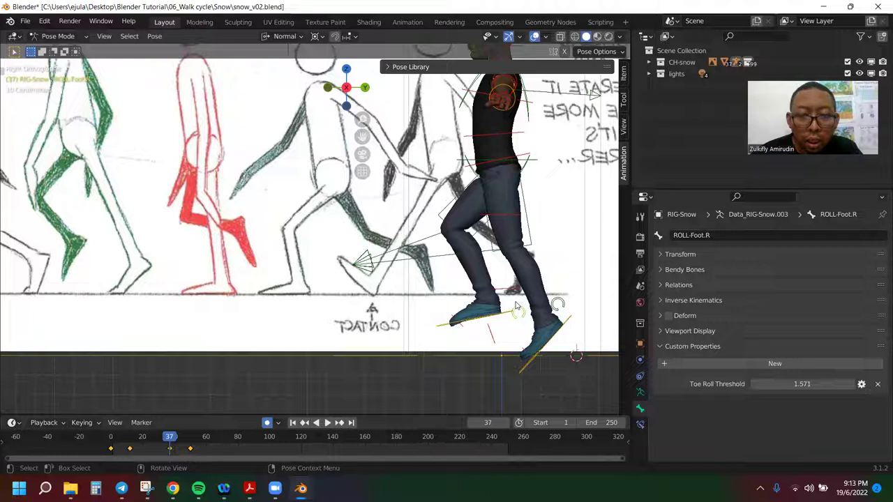
pyautogui.press('r')
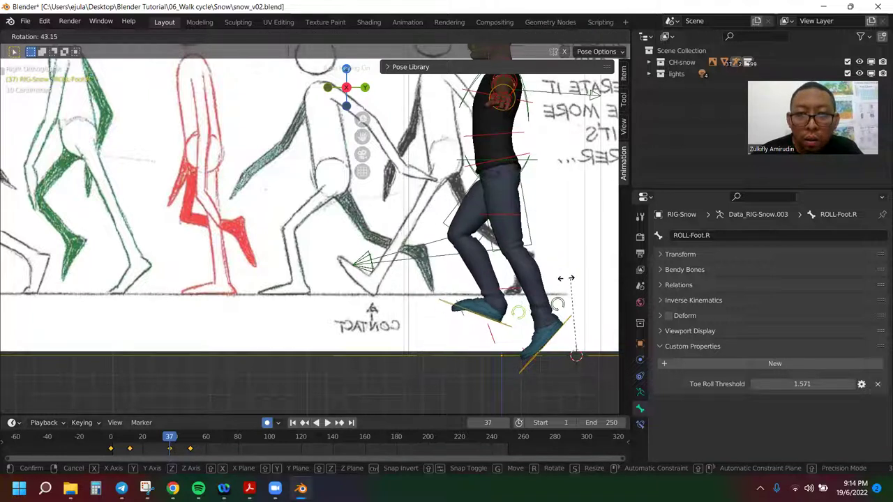
pyautogui.click(454, 336)
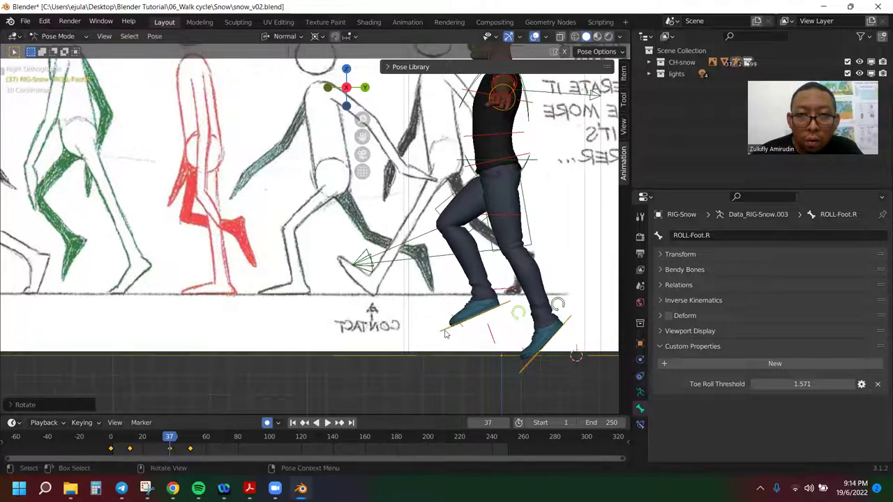
pyautogui.click(447, 334)
pyautogui.press('r')
pyautogui.click(470, 345)
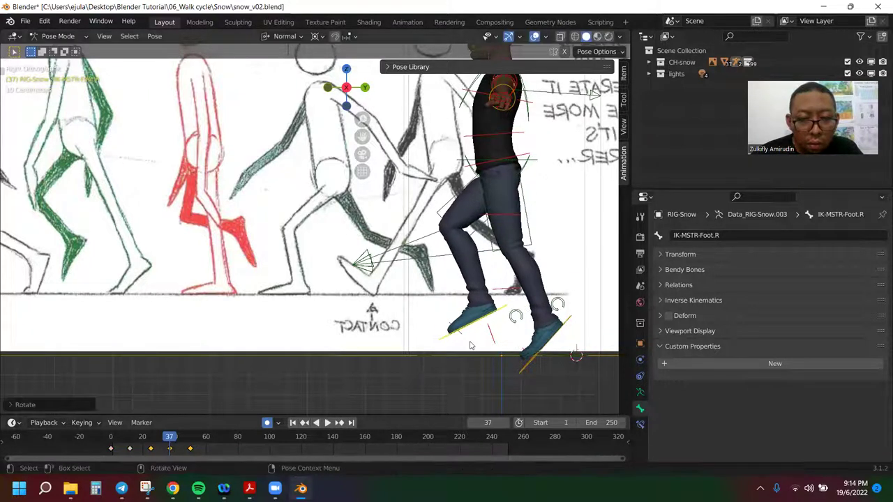
pyautogui.press('g')
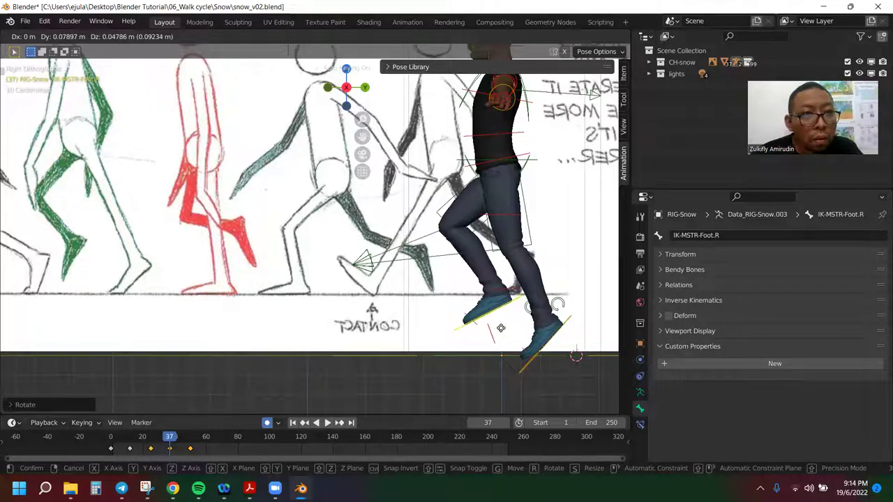
pyautogui.click(501, 328)
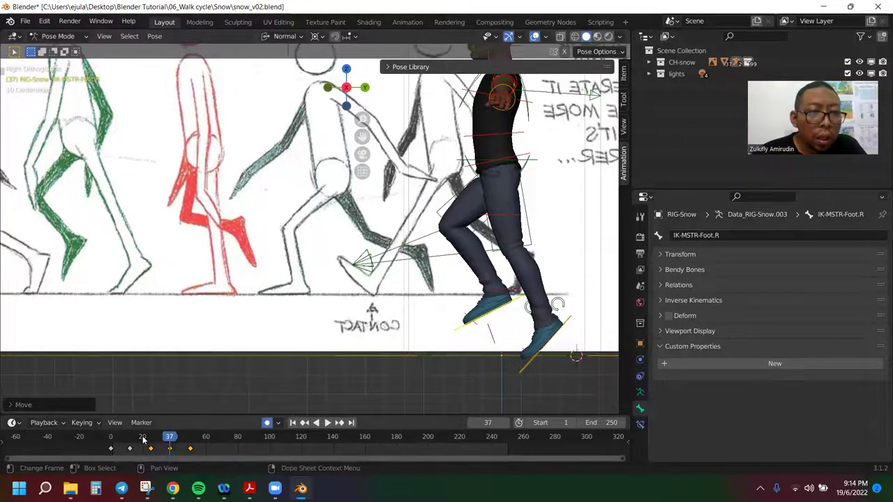
# - Play the walk from frame 0 a few times to review it, then stop playback
pyautogui.click(110, 438)
pyautogui.press('space')
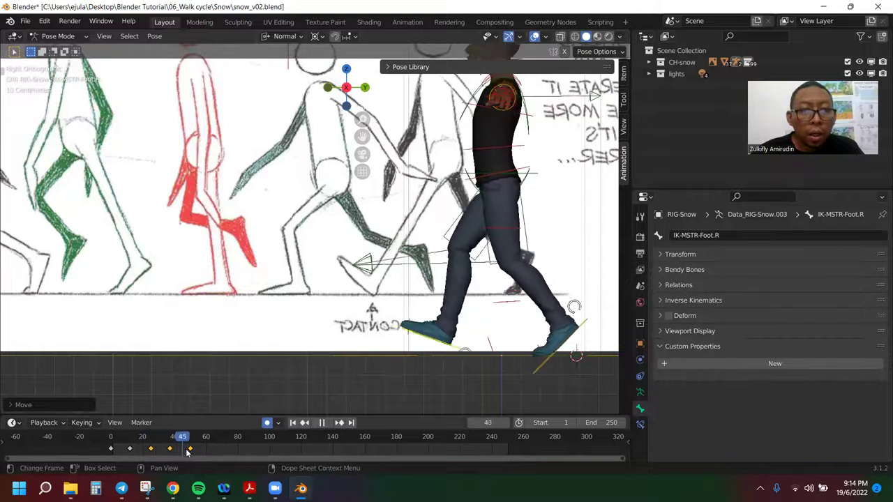
pyautogui.click(110, 444)
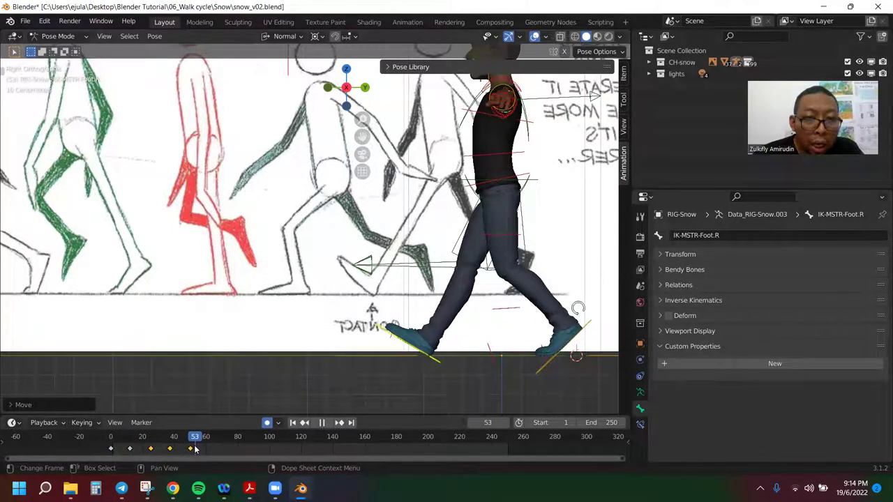
pyautogui.click(82, 446)
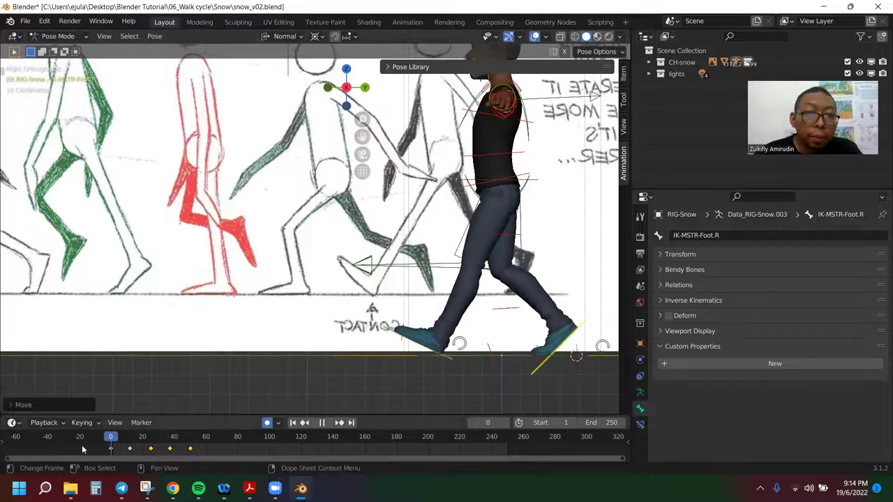
pyautogui.click(96, 443)
pyautogui.press('Escape')
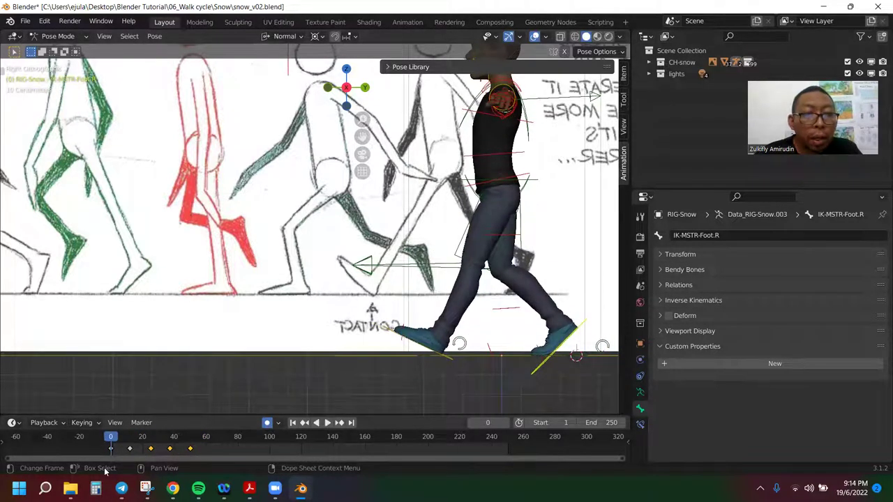
# - Key the right foot's pose at frame 0 and scrub to frame 25
pyautogui.press('i')
pyautogui.click(221, 286)
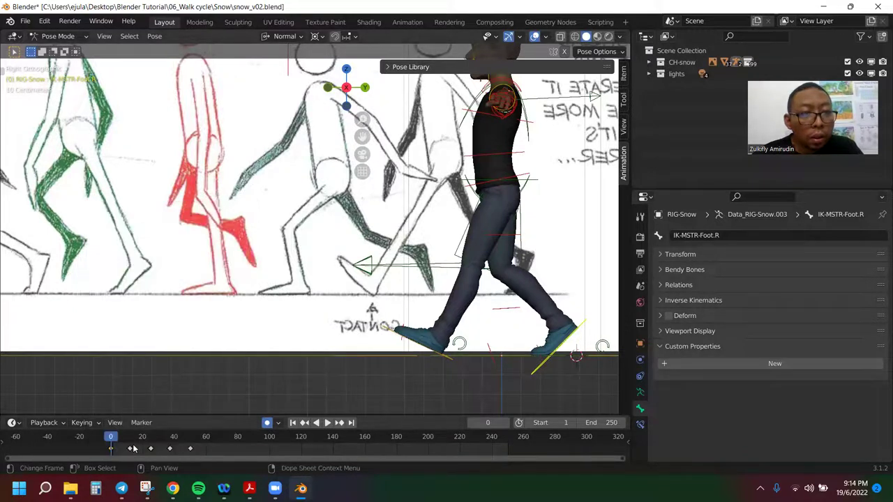
pyautogui.press('i')
pyautogui.click(230, 241)
pyautogui.click(129, 448)
pyautogui.moveTo(142, 438); pyautogui.dragTo(150, 437)
# - Key Location, Rotation & Scale on the right foot at frame 25 and again at frame 0
pyautogui.press('i')
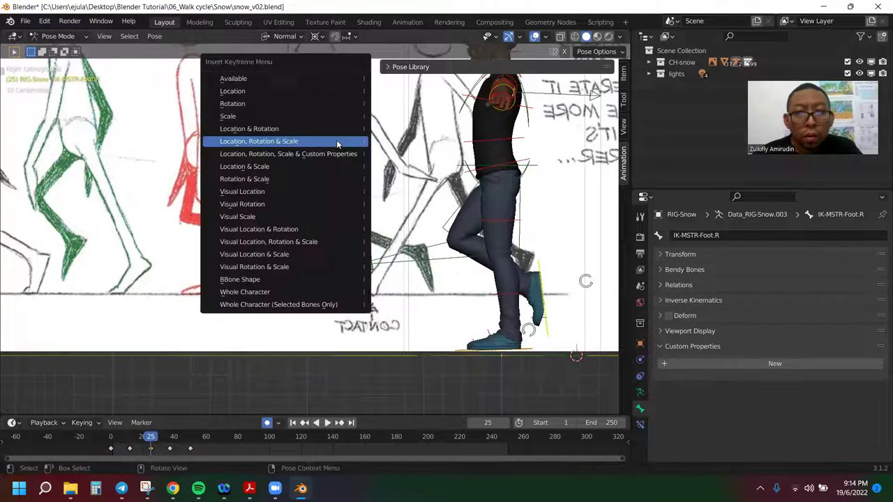
pyautogui.click(325, 142)
pyautogui.scroll(-3, 566, 259)
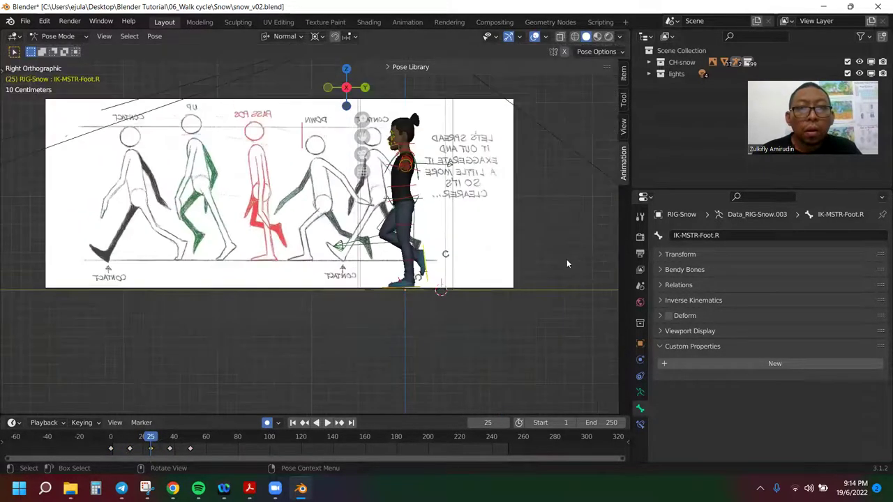
pyautogui.click(111, 437)
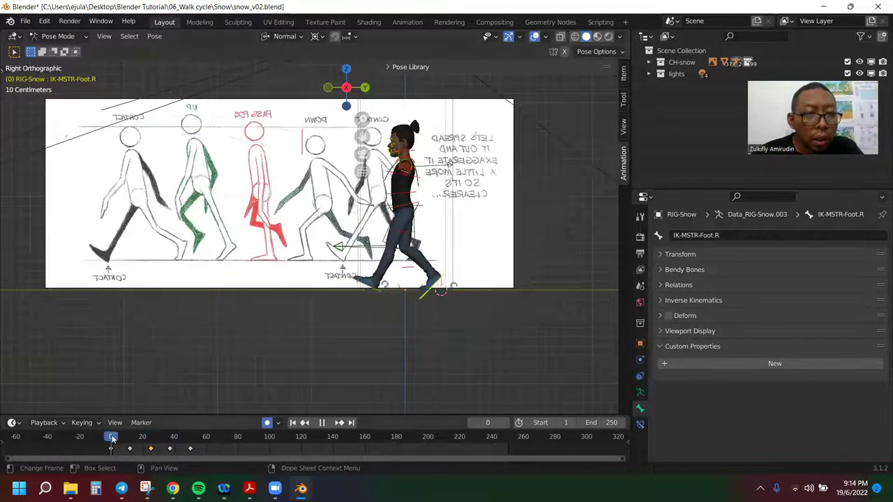
pyautogui.moveTo(527, 318); pyautogui.dragTo(315, 104)
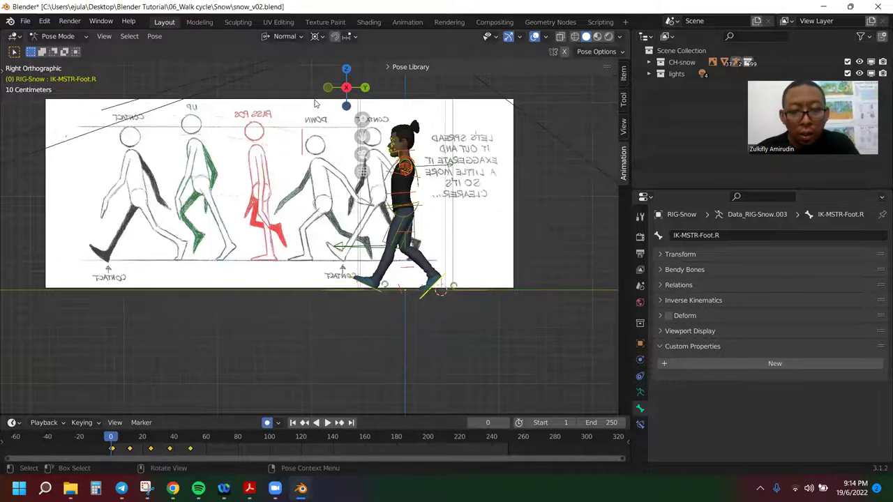
pyautogui.press('i')
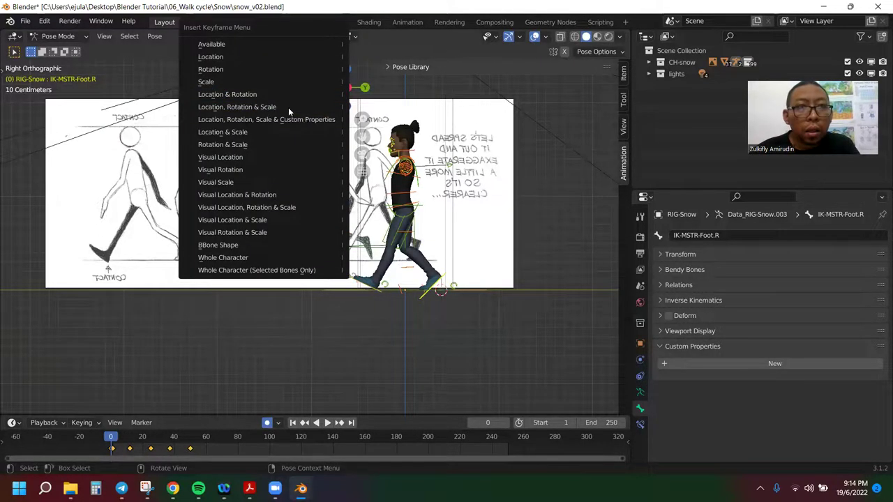
pyautogui.click(270, 108)
# - Return to frame 0 and briefly play the walk to preview it
pyautogui.press('Right')
pyautogui.press('Right')
pyautogui.press('Right')
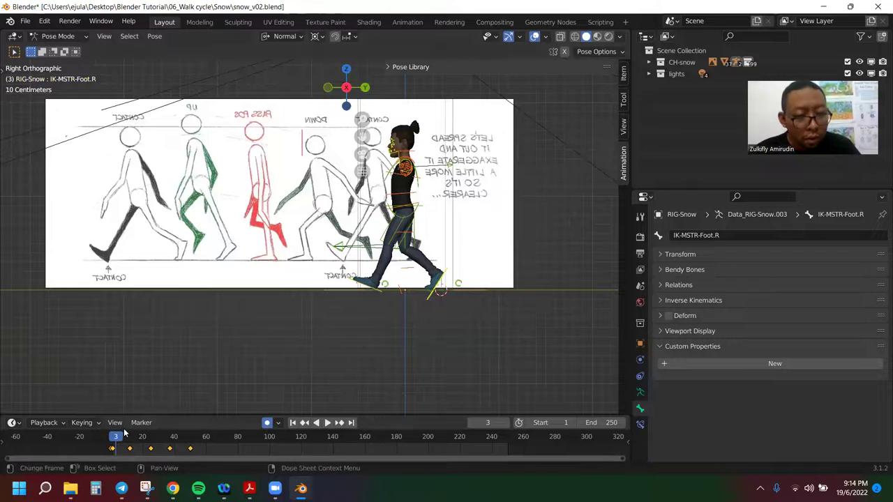
pyautogui.moveTo(124, 436); pyautogui.dragTo(109, 438)
pyautogui.press('space')
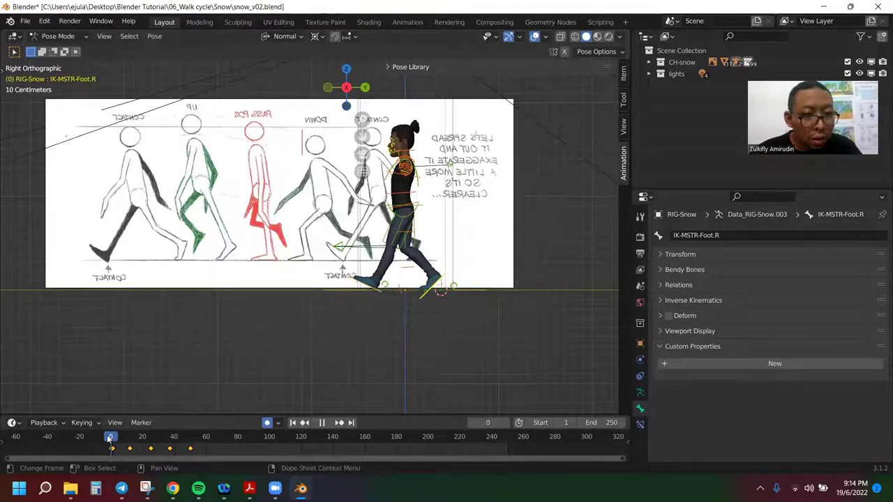
pyautogui.press('space')
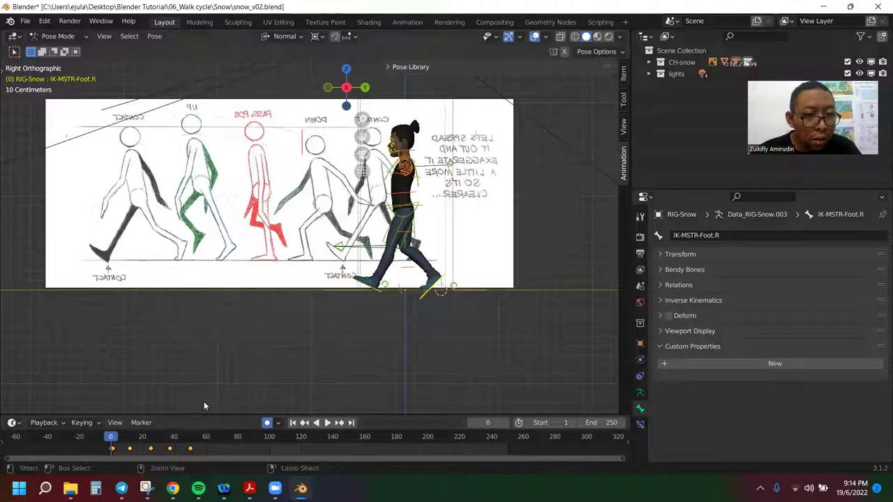
# - Play the walk cycle twice to check the revised foot timing, then return to frame 0
pyautogui.click(150, 448)
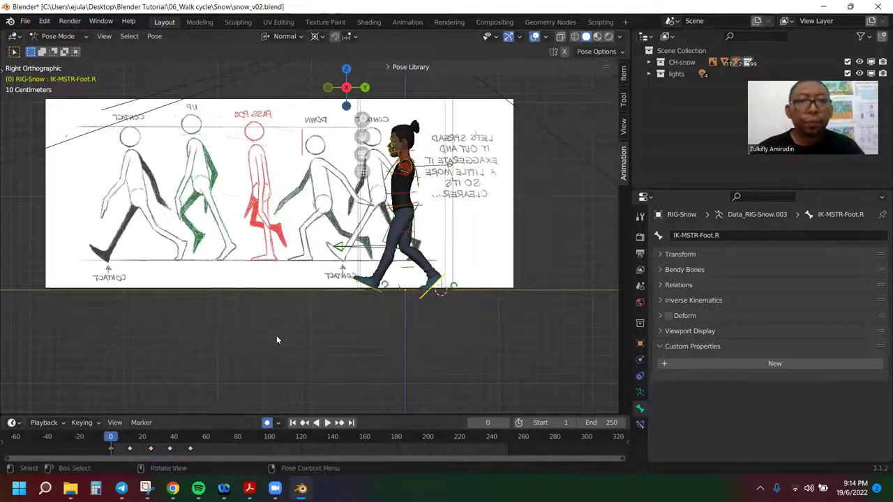
pyautogui.press('space')
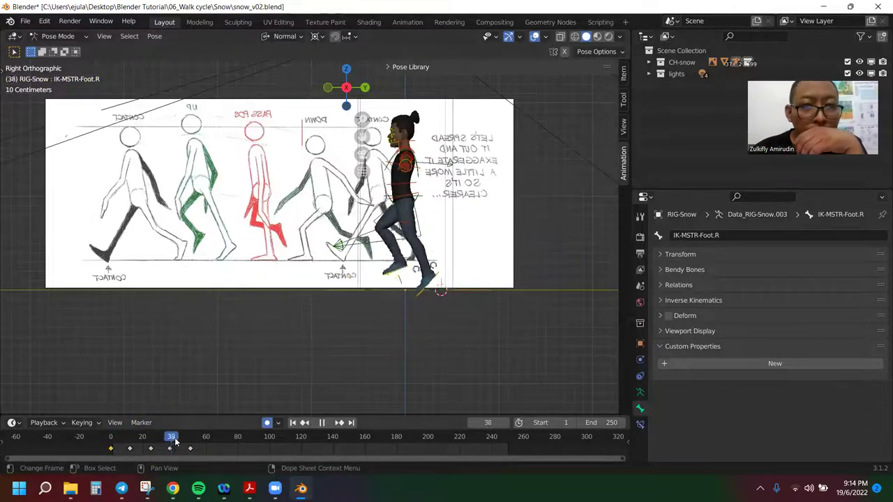
pyautogui.press('Escape')
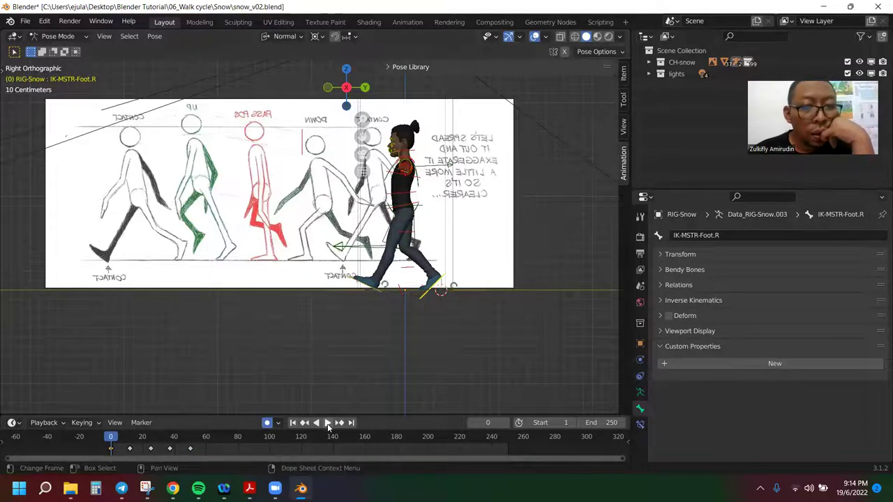
pyautogui.click(327, 424)
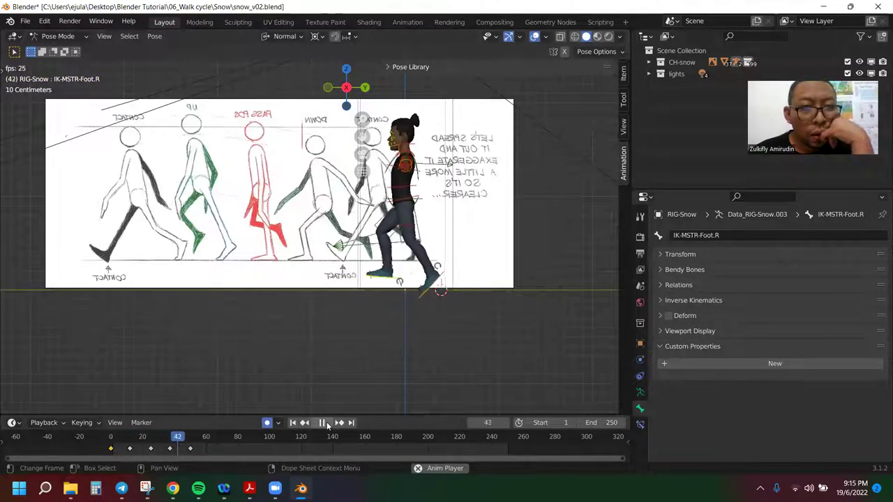
pyautogui.press('space')
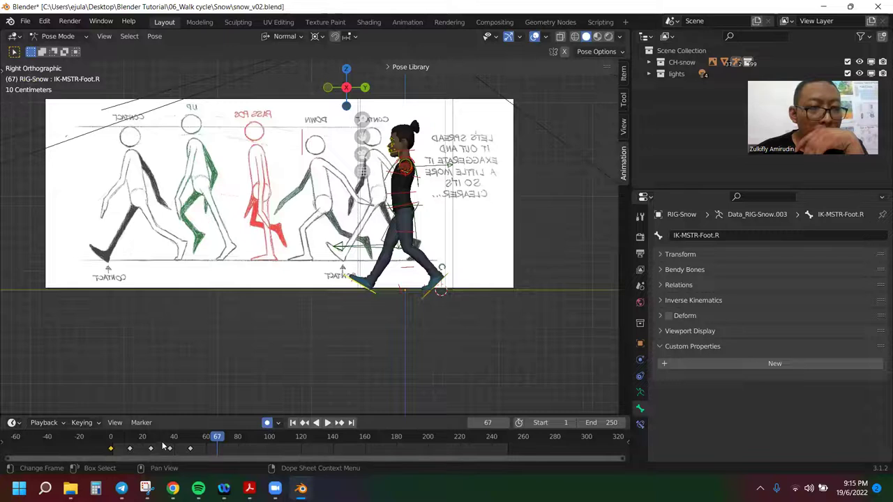
pyautogui.moveTo(164, 446); pyautogui.dragTo(110, 446)
# - Fit the timeline to the scene frame range and play the walk to check its timing
pyautogui.scroll(2, 428, 305)
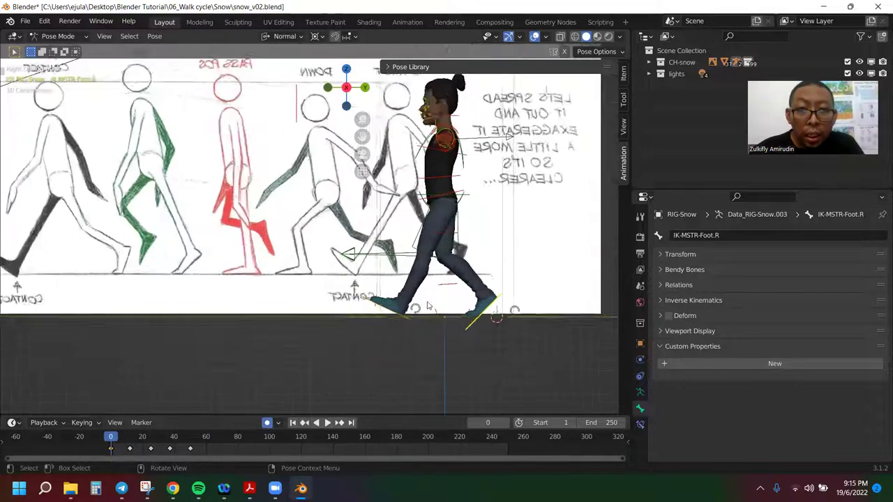
pyautogui.scroll(2, 428, 305)
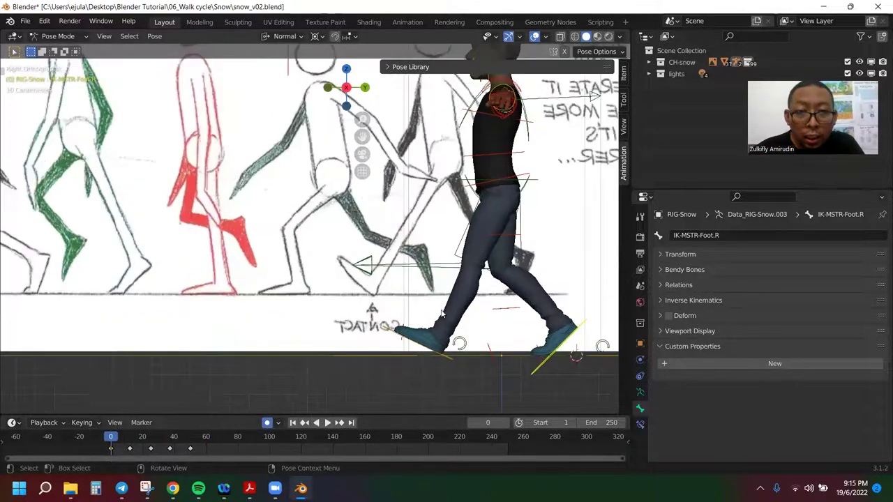
pyautogui.click(130, 449)
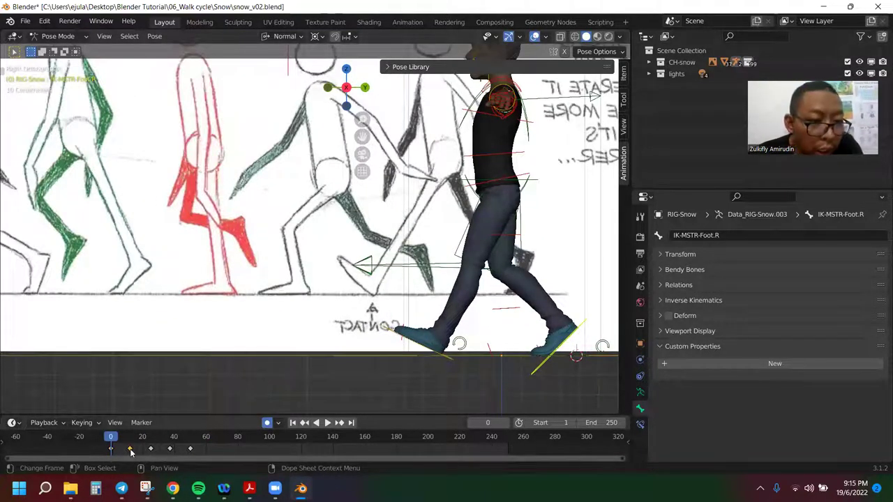
pyautogui.press('Home')
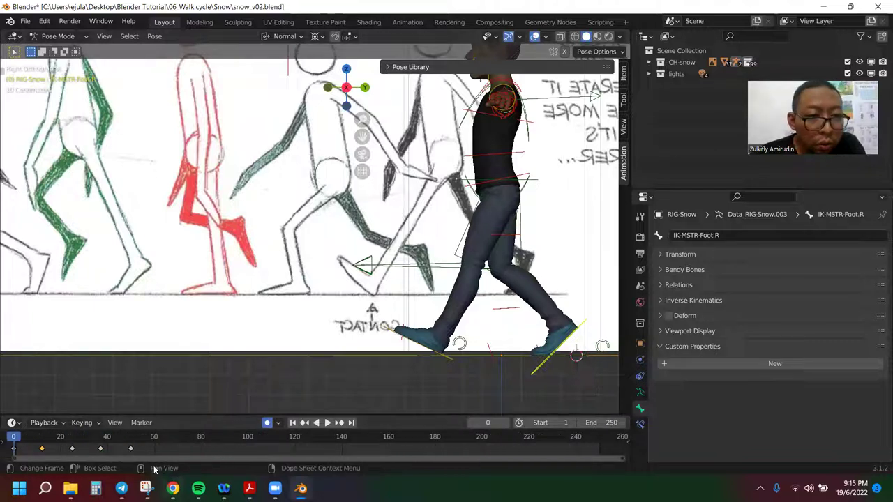
pyautogui.press('space')
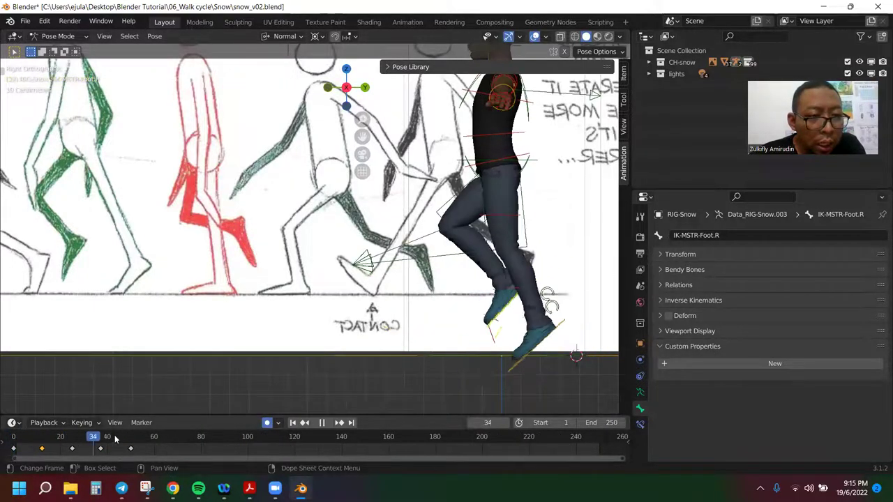
pyautogui.press('Escape')
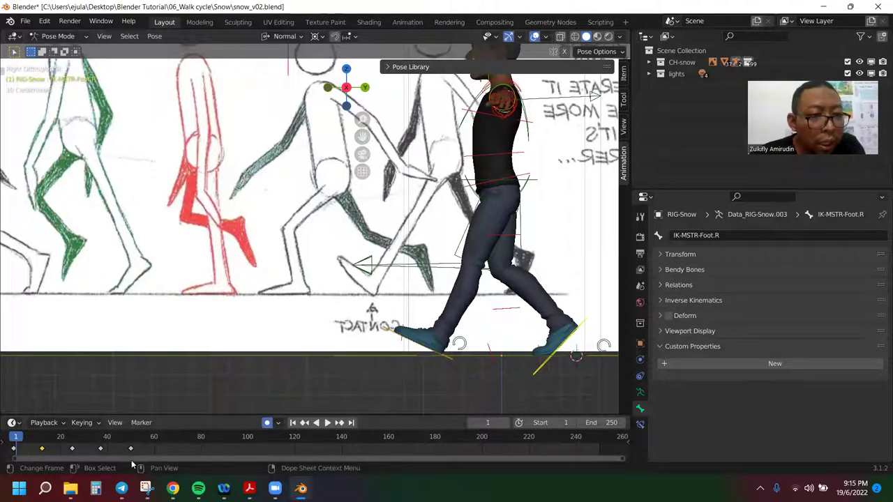
# - Slide the foot keys at frames 12, 25, 37 and 50 earlier by 8 and 5 frames
pyautogui.moveTo(156, 455); pyautogui.dragTo(35, 435)
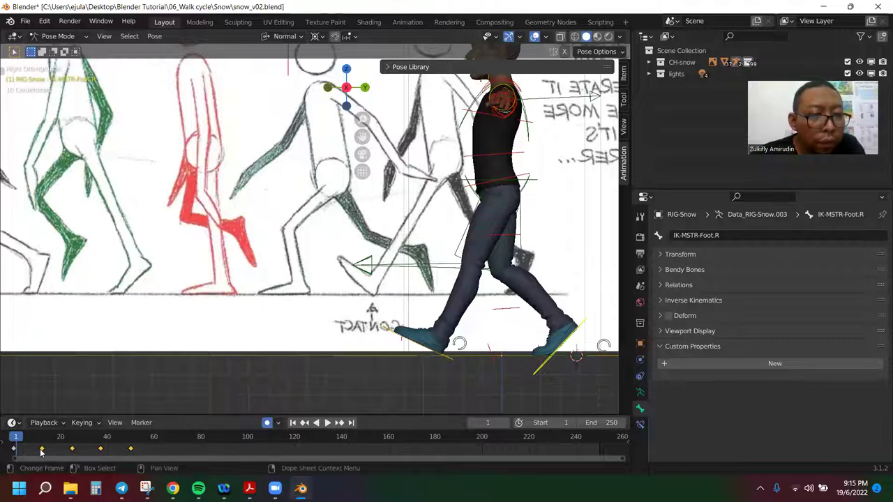
pyautogui.press('Left')
pyautogui.moveTo(41, 451); pyautogui.dragTo(23, 448)
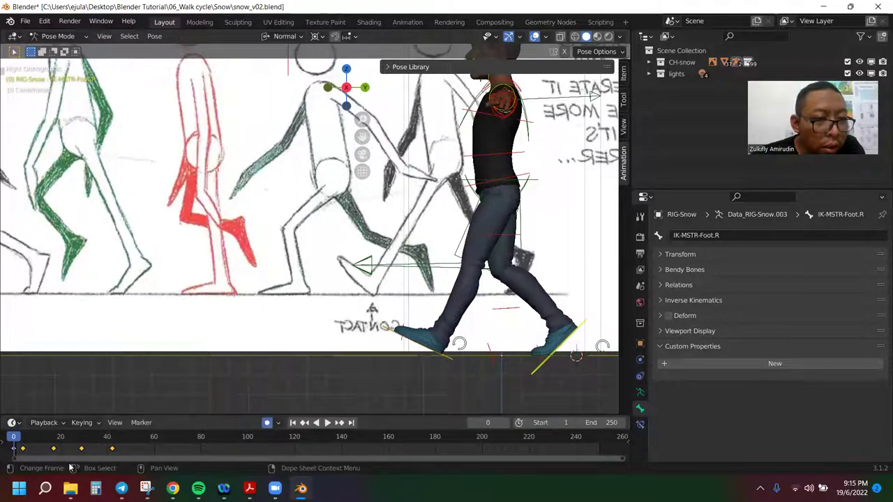
pyautogui.moveTo(127, 457)
pyautogui.mouseDown()
pyautogui.moveTo(46, 441)
pyautogui.moveTo(32, 448)
pyautogui.mouseUp()
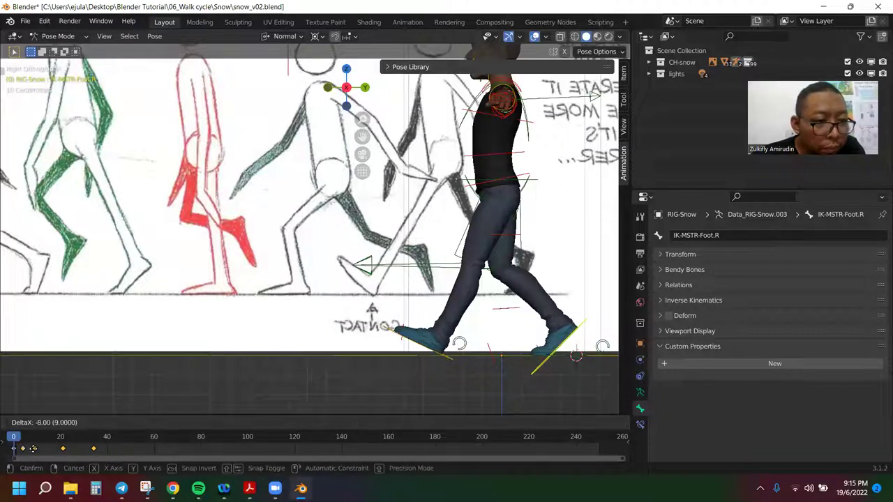
pyautogui.moveTo(123, 454)
pyautogui.mouseDown()
pyautogui.moveTo(58, 439)
pyautogui.moveTo(46, 448)
pyautogui.moveTo(55, 449)
pyautogui.mouseUp()
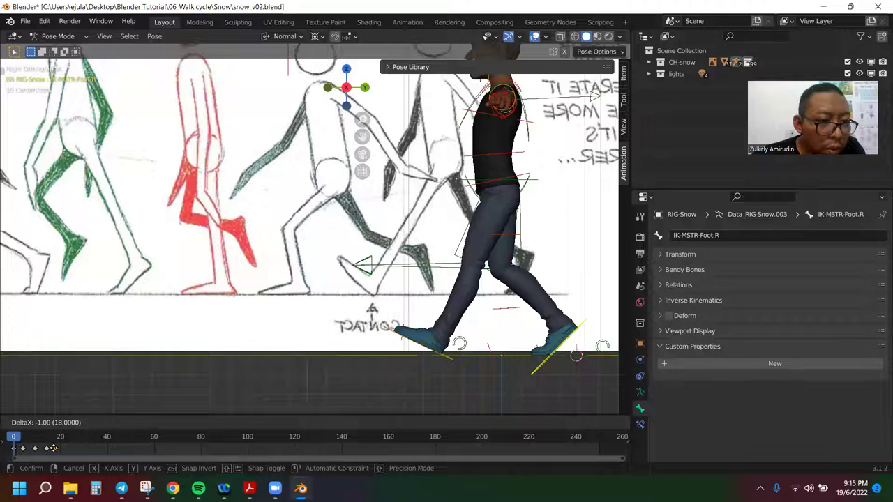
# - Play the retimed walk animation from the beginning and stop it
pyautogui.scroll(-2, 260, 291)
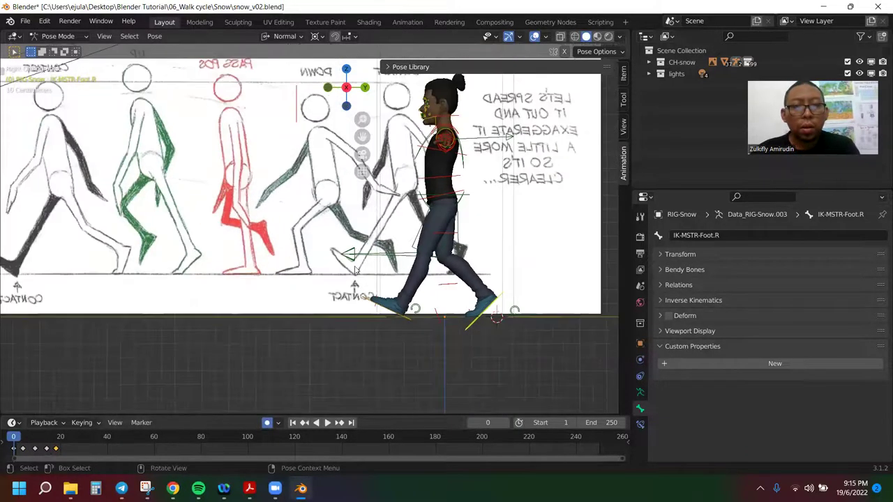
pyautogui.click(327, 422)
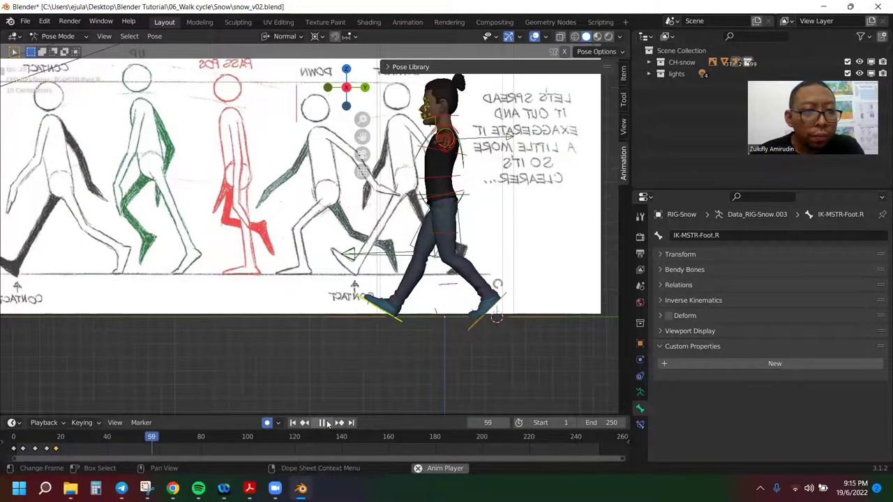
pyautogui.hotkey('shift', 'Left')
pyautogui.press('space')
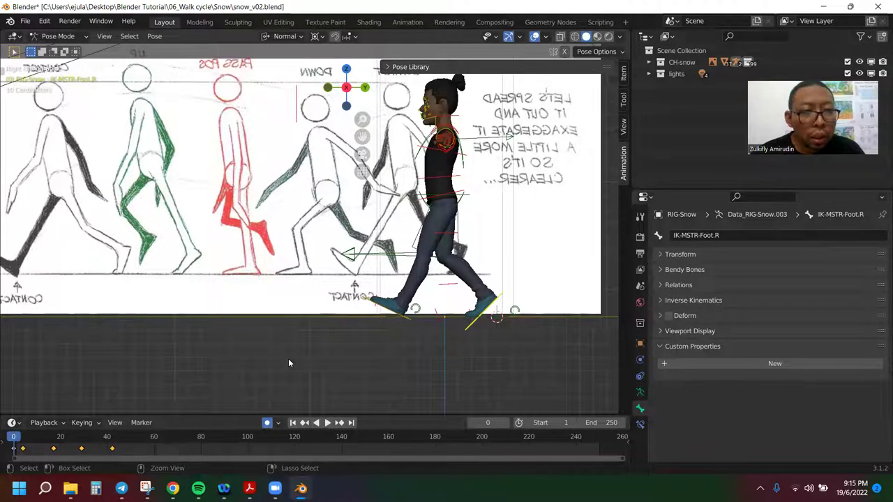
# - Reselect the foot controller bone and zoom the timeline in on the early frames
pyautogui.scroll(-2, 410, 312)
pyautogui.click(414, 325)
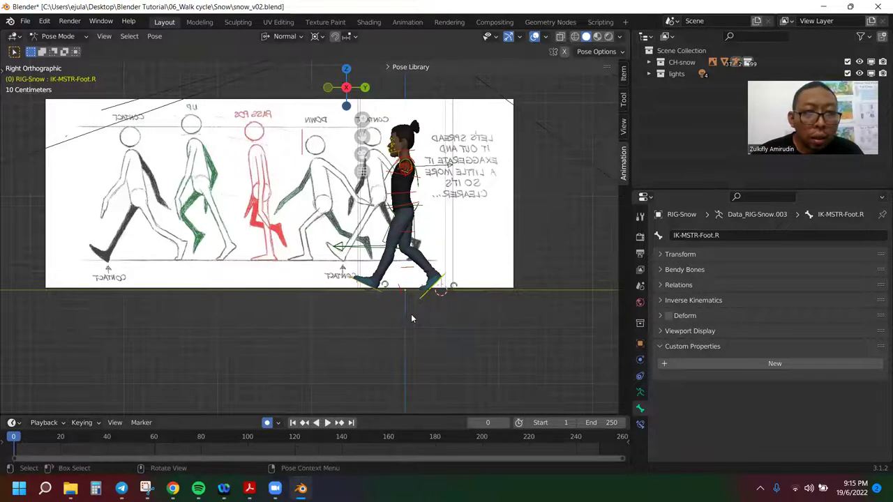
pyautogui.click(440, 287)
pyautogui.moveTo(486, 335); pyautogui.dragTo(239, 96)
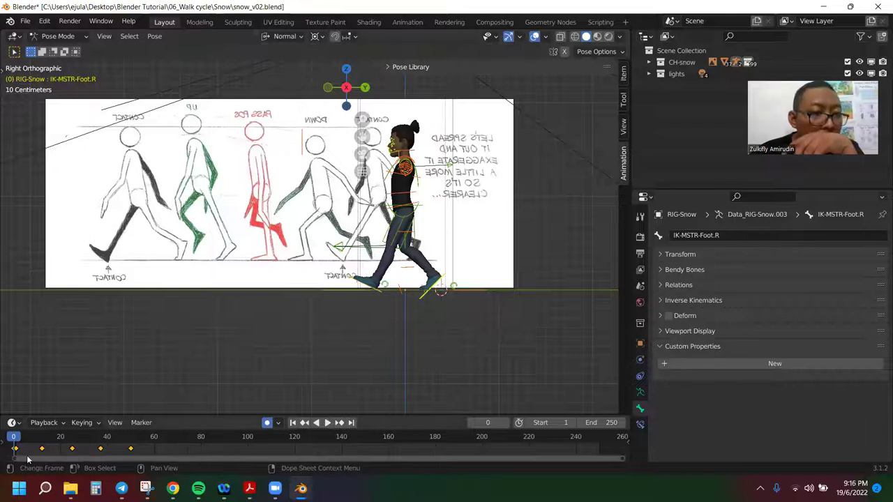
pyautogui.moveTo(24, 461)
pyautogui.mouseDown()
pyautogui.moveTo(132, 460)
pyautogui.moveTo(4, 461)
pyautogui.mouseUp()
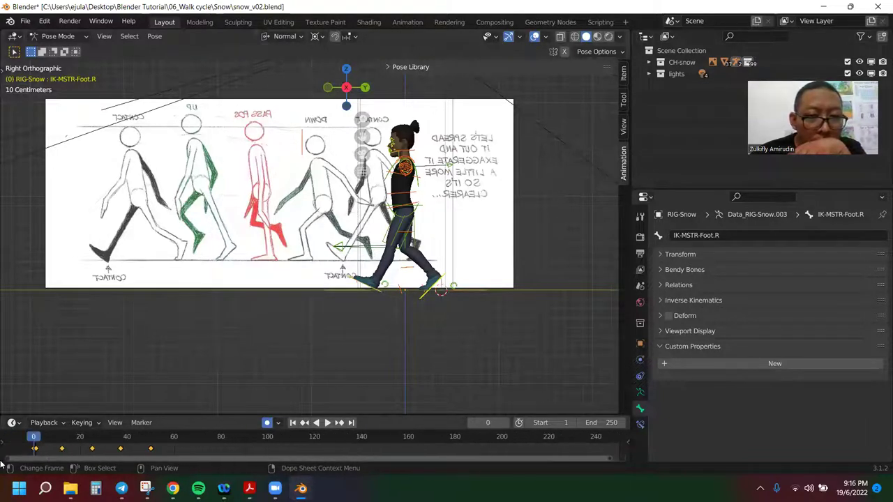
pyautogui.moveTo(608, 460); pyautogui.dragTo(161, 453)
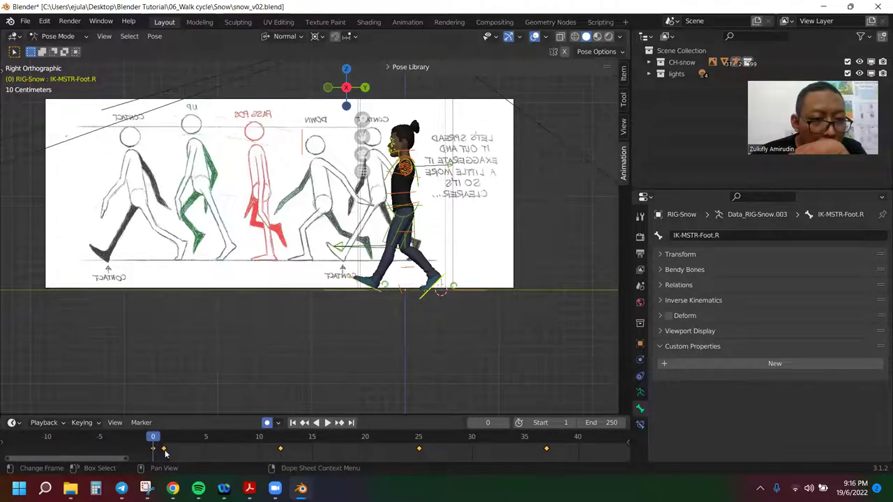
# - Move the first foot key from frame 0 to frame 1 and reselect the foot controller bones
pyautogui.click(163, 448)
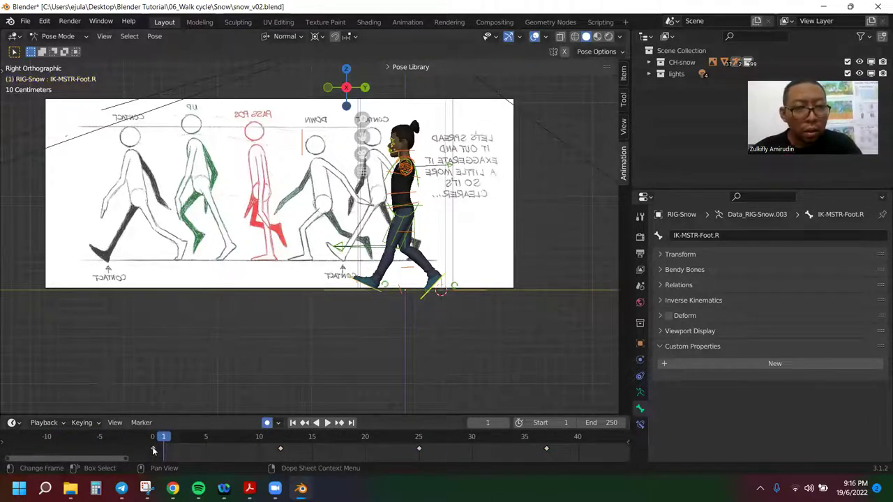
pyautogui.moveTo(154, 450); pyautogui.dragTo(164, 450)
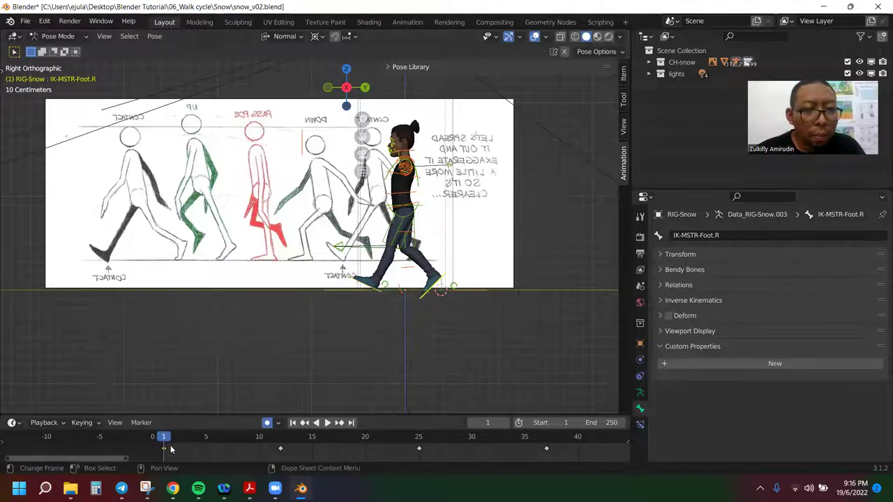
pyautogui.moveTo(495, 338); pyautogui.dragTo(318, 286)
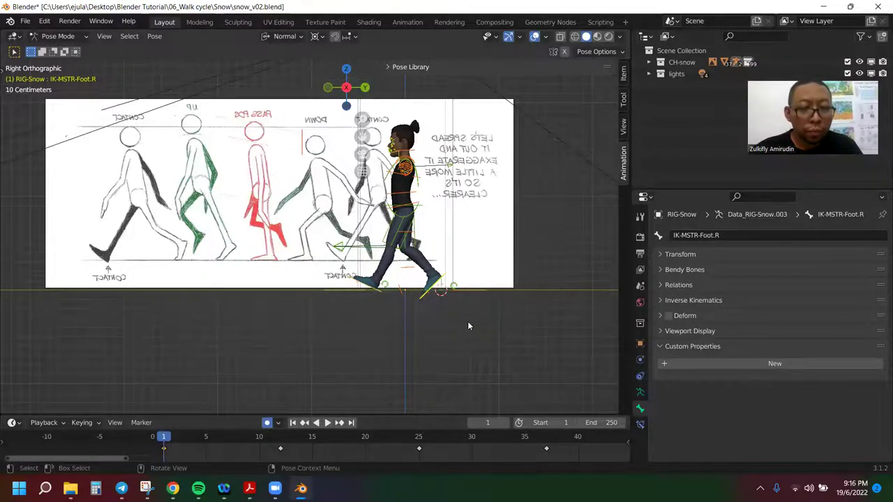
pyautogui.hotkey('ctrl', 'a')
pyautogui.click(496, 344)
pyautogui.moveTo(495, 353); pyautogui.dragTo(218, 70)
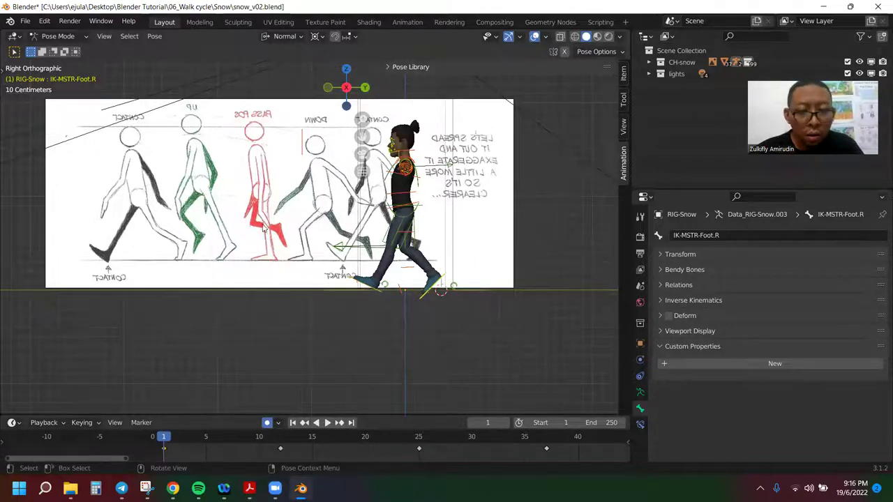
# - Key the foot controller's position, rotation and scale at frames 12 and 25
pyautogui.press('i')
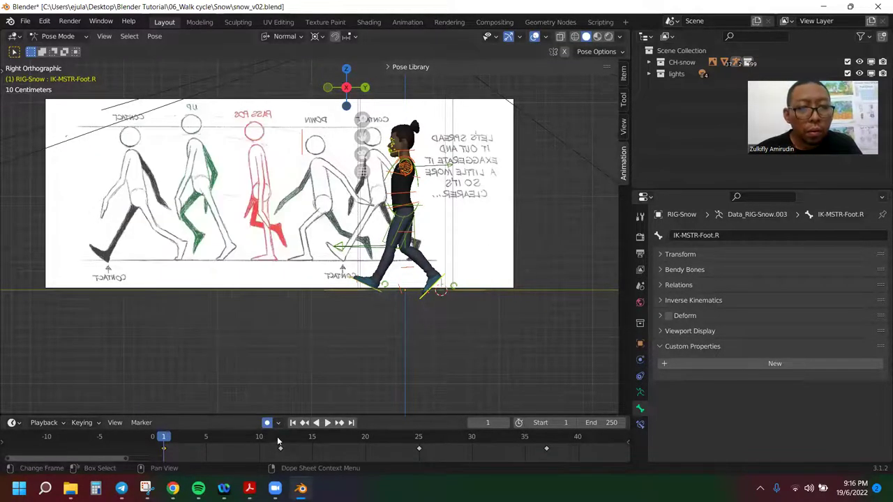
pyautogui.click(279, 440)
pyautogui.press('i')
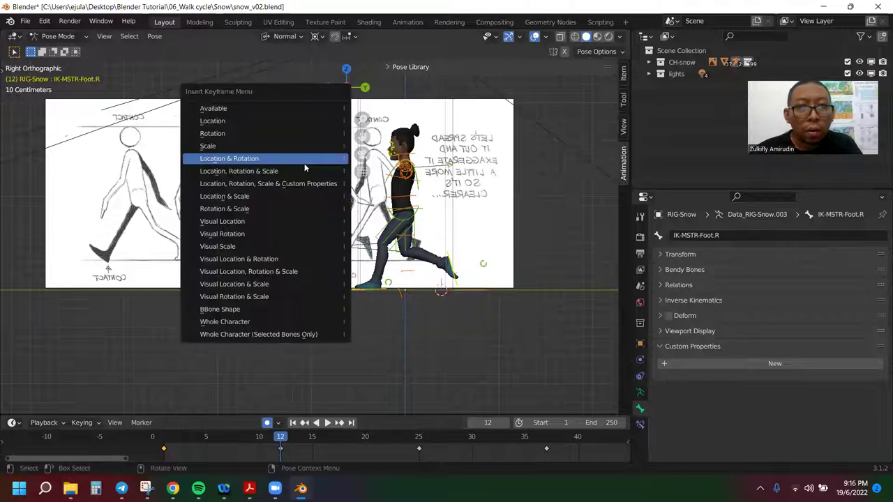
pyautogui.click(272, 171)
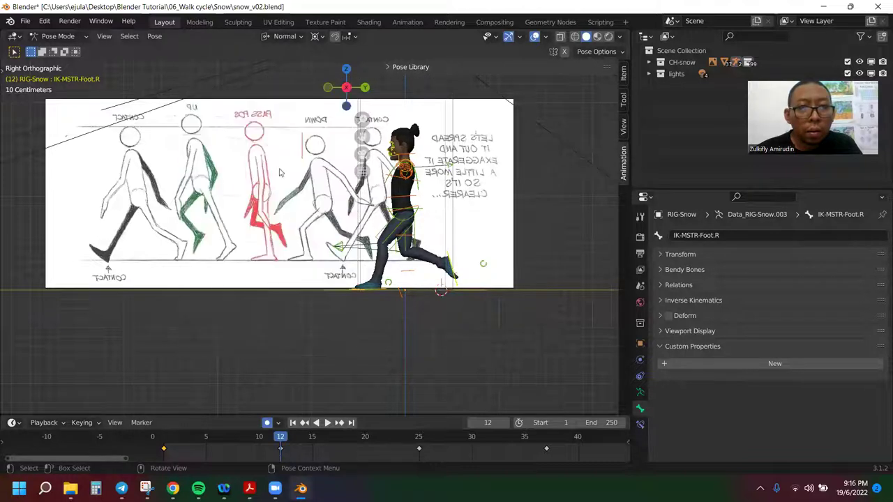
pyautogui.click(419, 439)
pyautogui.press('i')
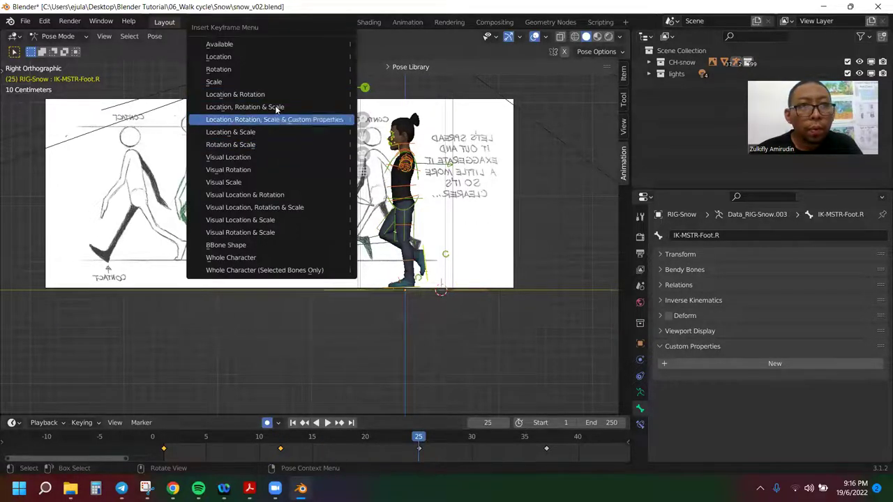
pyautogui.click(276, 106)
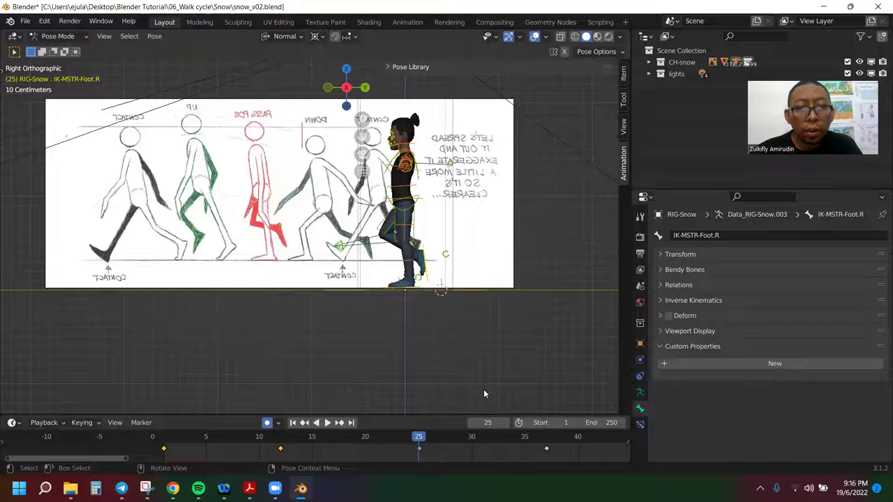
# - Key the foot pose at frames 37 and 50, then play the stride from the start
pyautogui.click(545, 446)
pyautogui.press('i')
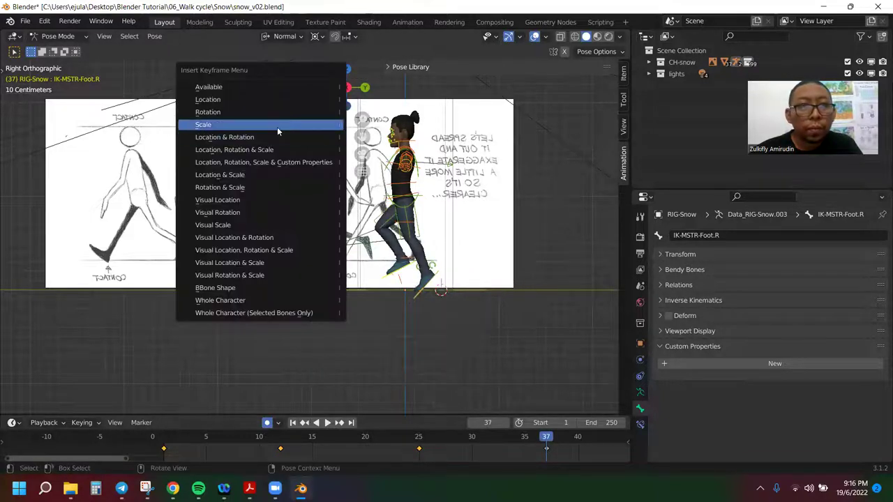
pyautogui.click(279, 149)
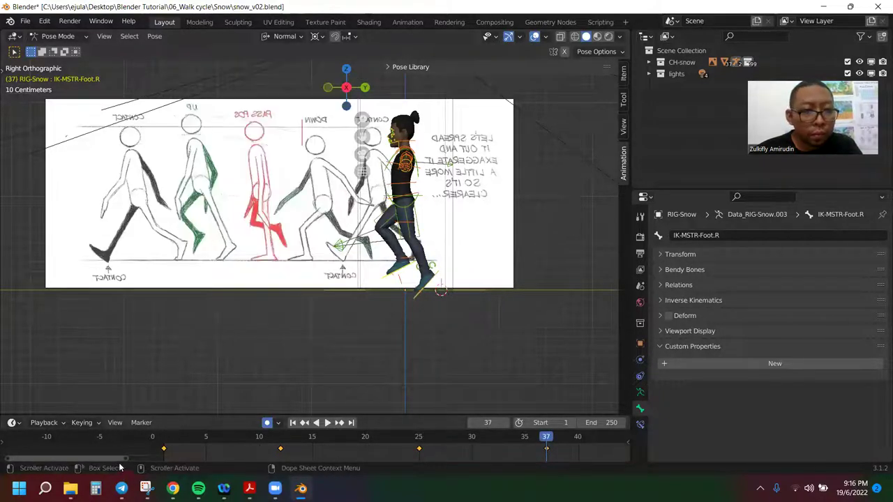
pyautogui.moveTo(113, 460); pyautogui.dragTo(189, 461)
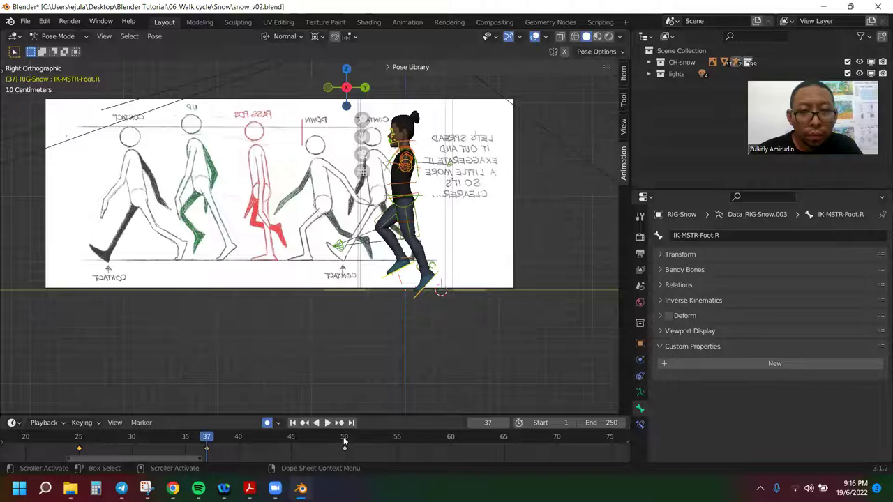
pyautogui.click(344, 441)
pyautogui.press('i')
pyautogui.click(233, 104)
pyautogui.hotkey('shift', 'Left')
pyautogui.press('space')
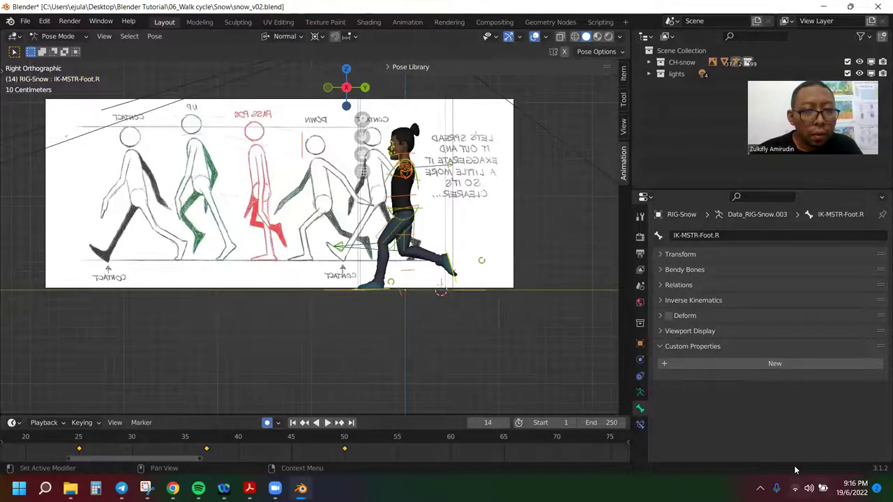
pyautogui.moveTo(200, 462); pyautogui.dragTo(35, 462)
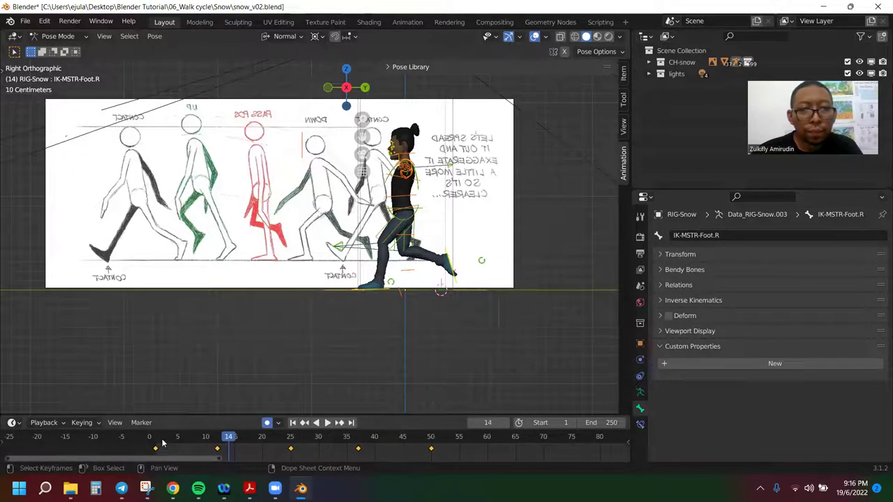
# - Drag the foot keys at frames 12, 25, 37 and 50 back to roughly 6, 11, 15 and 20
pyautogui.press('space')
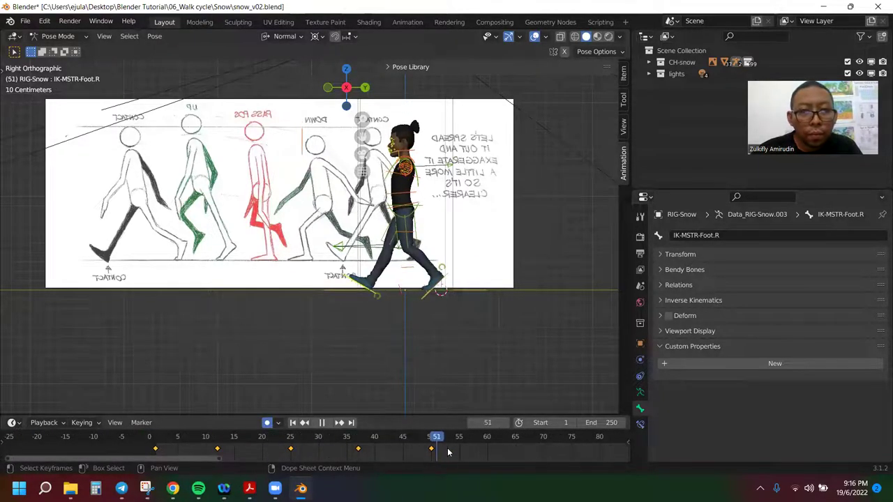
pyautogui.press('space')
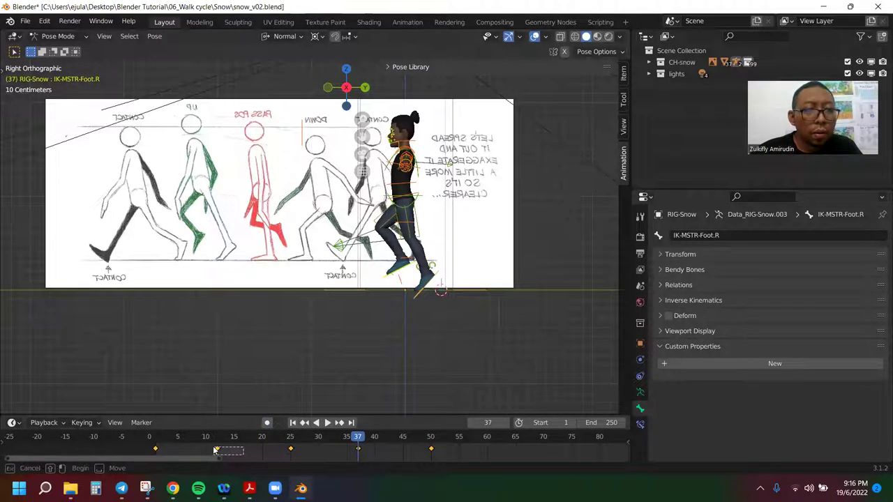
pyautogui.click(218, 450)
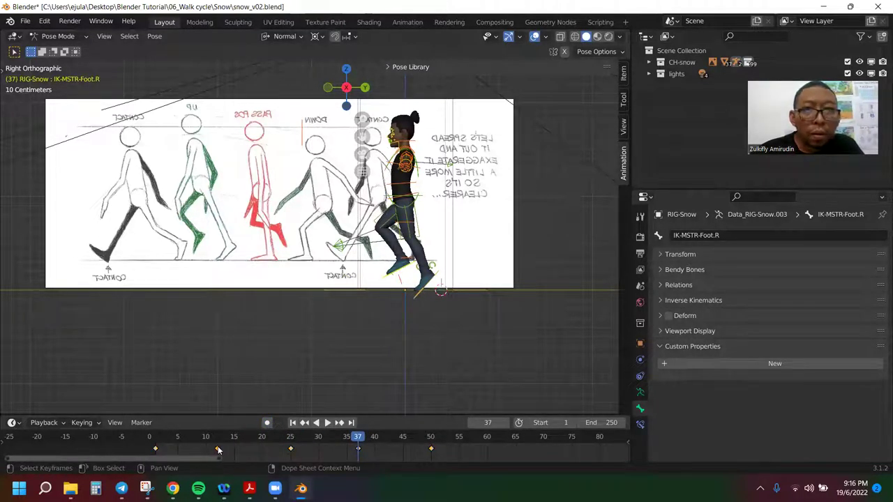
pyautogui.moveTo(217, 450); pyautogui.dragTo(184, 448)
pyautogui.moveTo(289, 448); pyautogui.dragTo(211, 447)
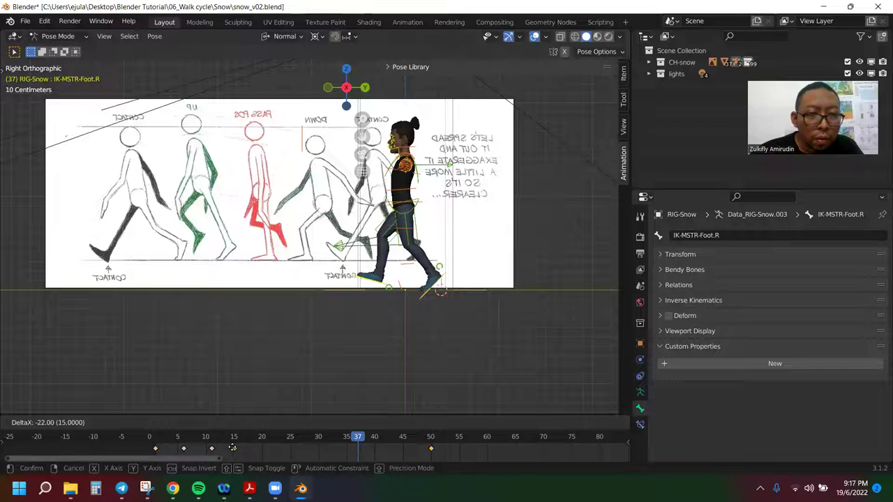
pyautogui.moveTo(331, 444); pyautogui.dragTo(234, 448)
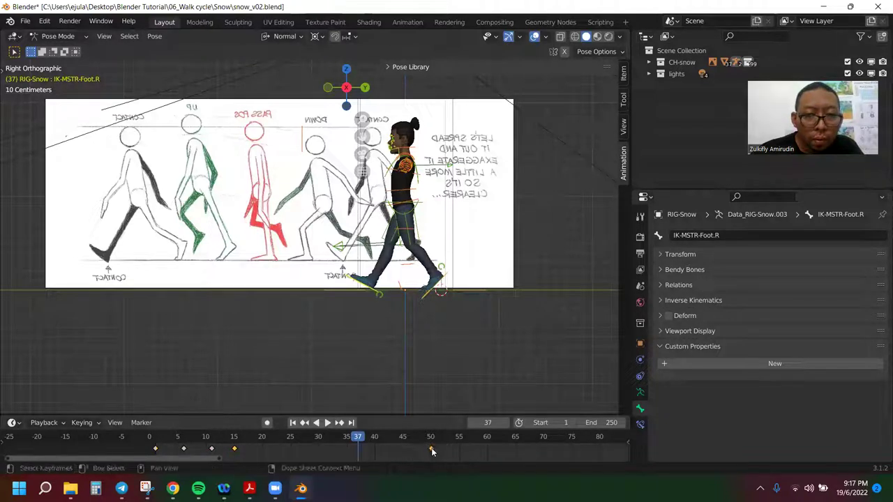
pyautogui.moveTo(431, 451); pyautogui.dragTo(278, 443)
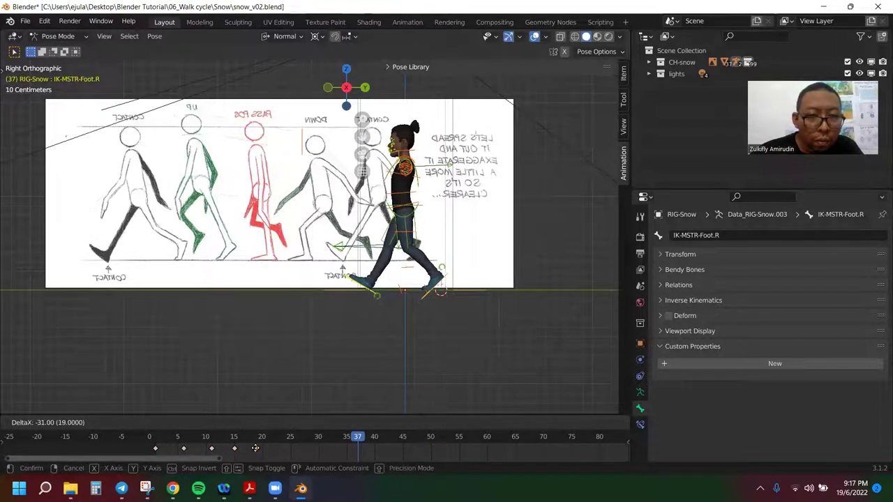
pyautogui.click(256, 448)
# - Replay the step, then snap the foot keys exactly to frames 5, 10 and 20
pyautogui.hotkey('shift', 'Left')
pyautogui.press('space')
pyautogui.press('Escape')
pyautogui.click(183, 448)
pyautogui.press('g')
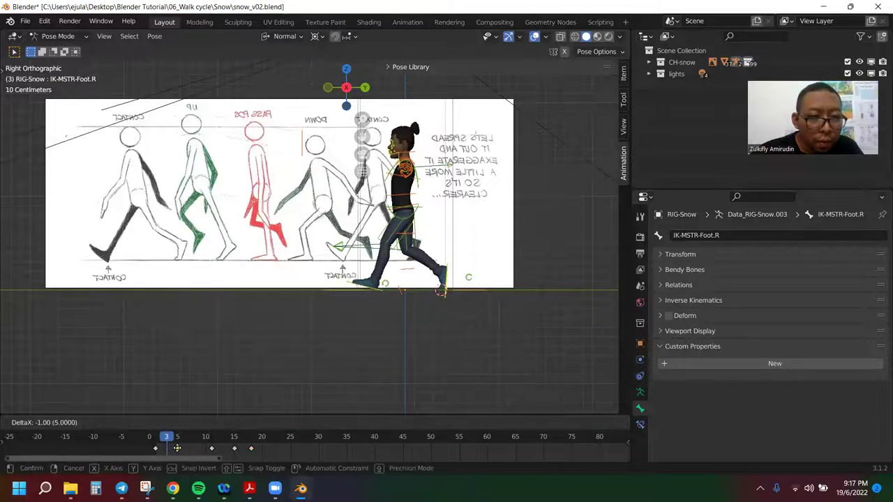
pyautogui.click(176, 448)
pyautogui.click(211, 448)
pyautogui.press('g')
pyautogui.click(205, 448)
pyautogui.click(252, 448)
pyautogui.press('g')
pyautogui.click(233, 446)
# - Play and scrub the tightened step across frames 1 to 20, then box-select the frame-1 foot key
pyautogui.press('Left')
pyautogui.press('Left')
pyautogui.press('Left')
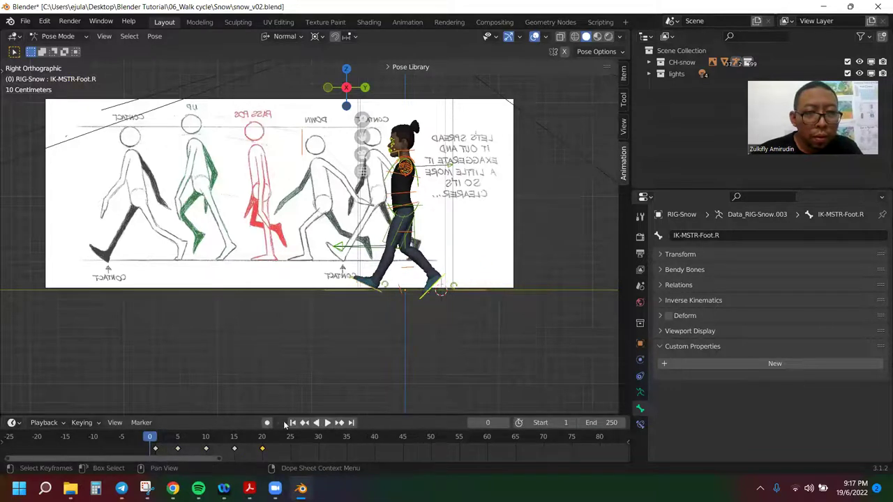
pyautogui.click(326, 423)
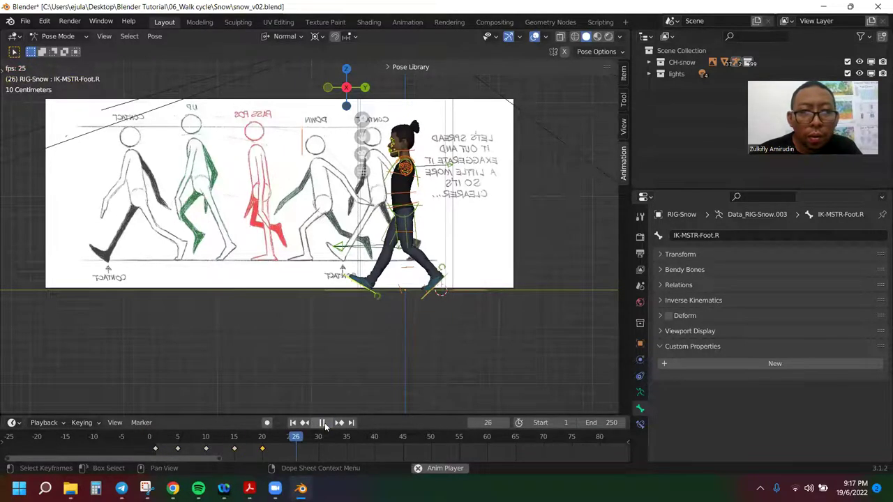
pyautogui.press('space')
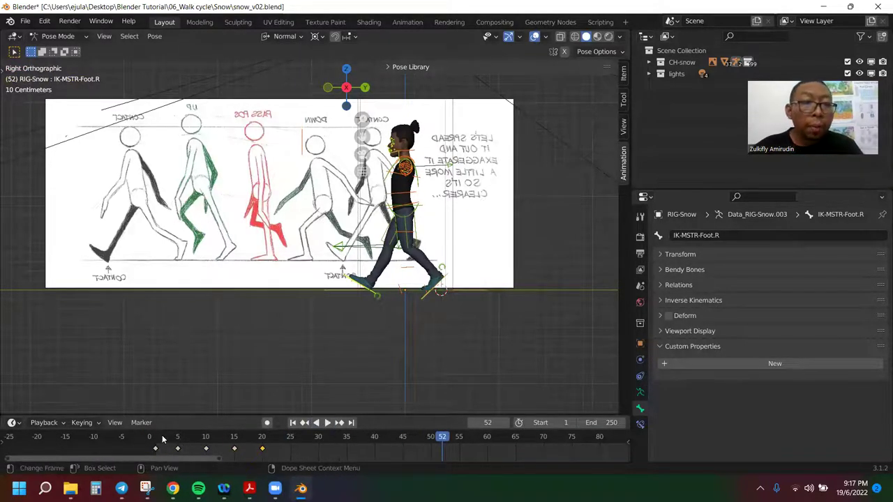
pyautogui.click(163, 438)
pyautogui.press('space')
pyautogui.click(159, 443)
pyautogui.moveTo(159, 446); pyautogui.dragTo(264, 439)
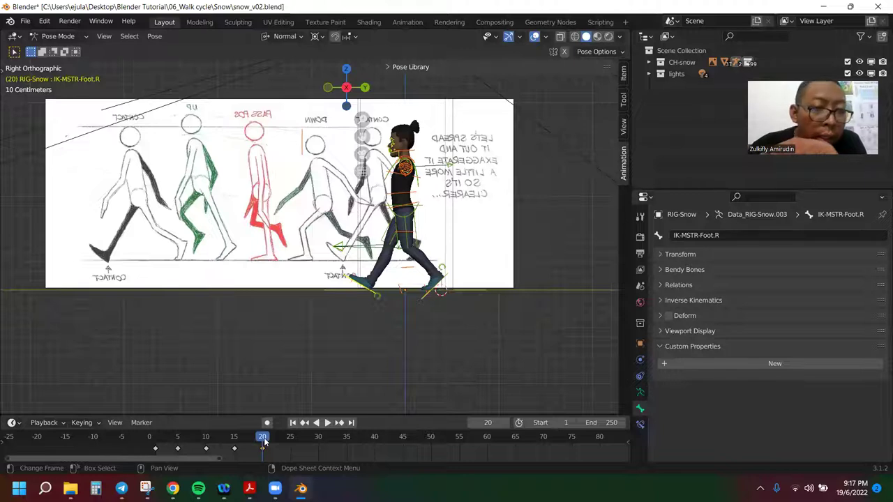
pyautogui.press('space')
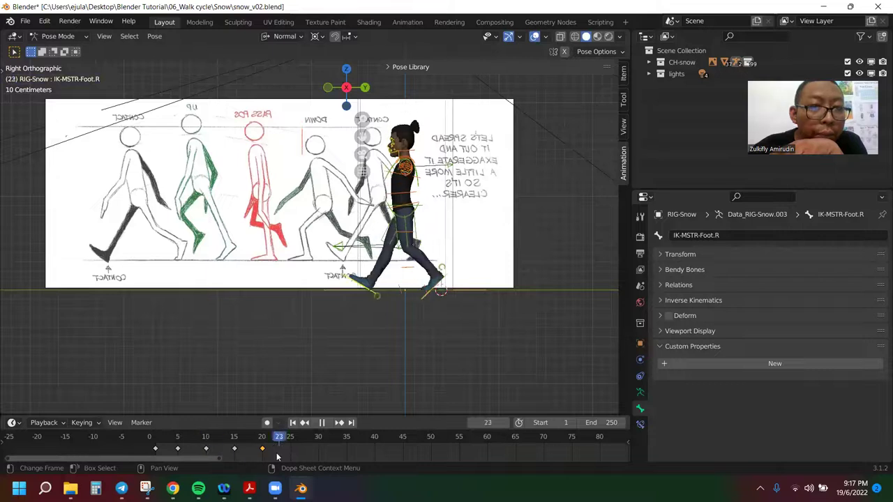
pyautogui.moveTo(274, 455); pyautogui.dragTo(137, 456)
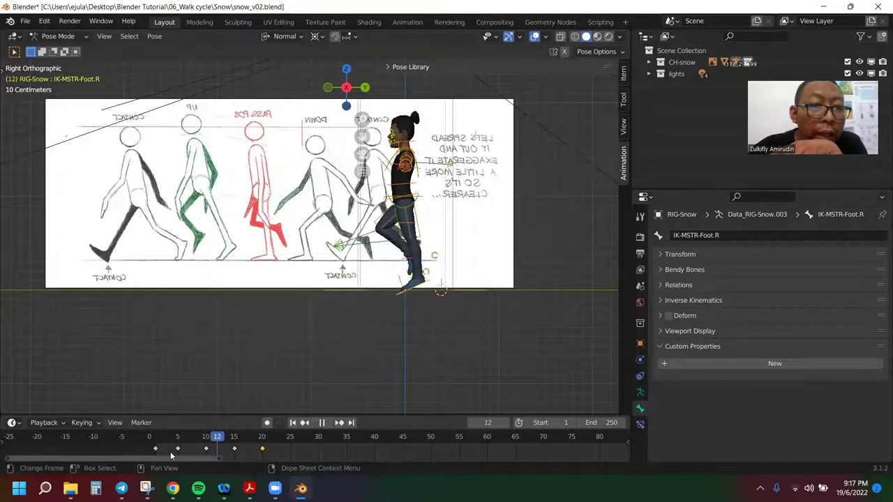
pyautogui.press('space')
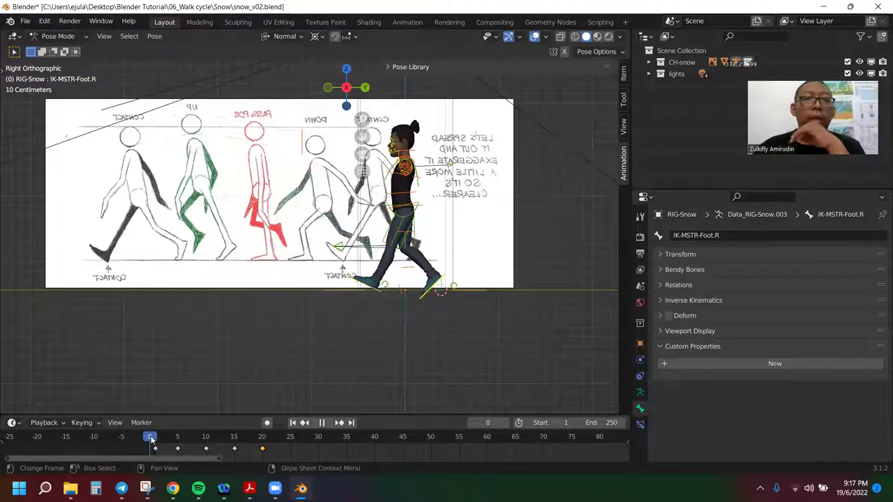
pyautogui.press('space')
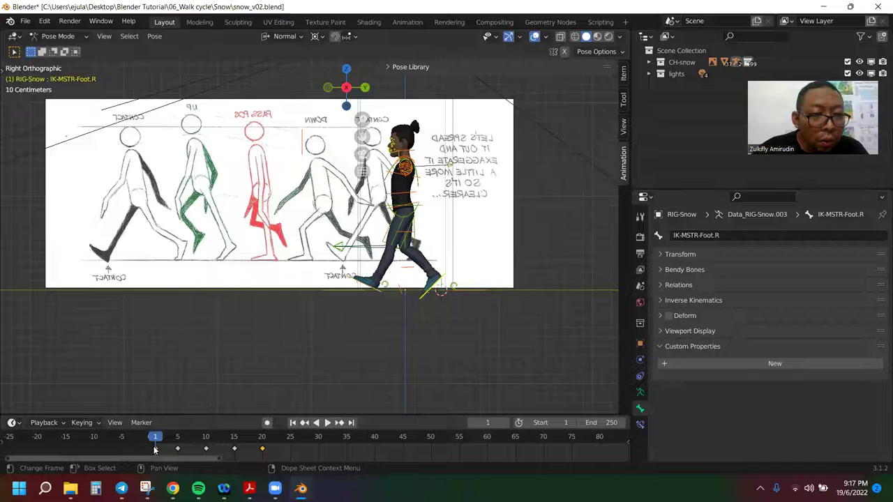
pyautogui.moveTo(492, 347); pyautogui.dragTo(332, 290)
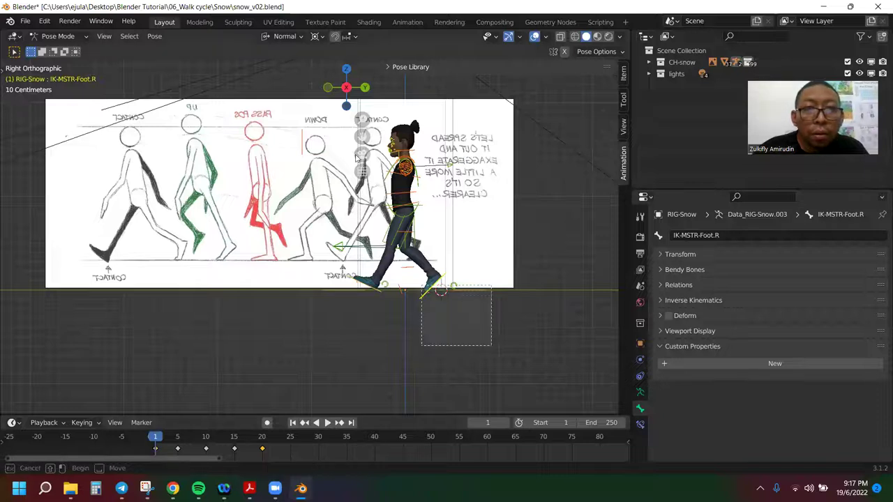
# - Copy the frame-1 foot key, paste it at frame 40, and replay the animation from the start
pyautogui.rightClick(157, 452)
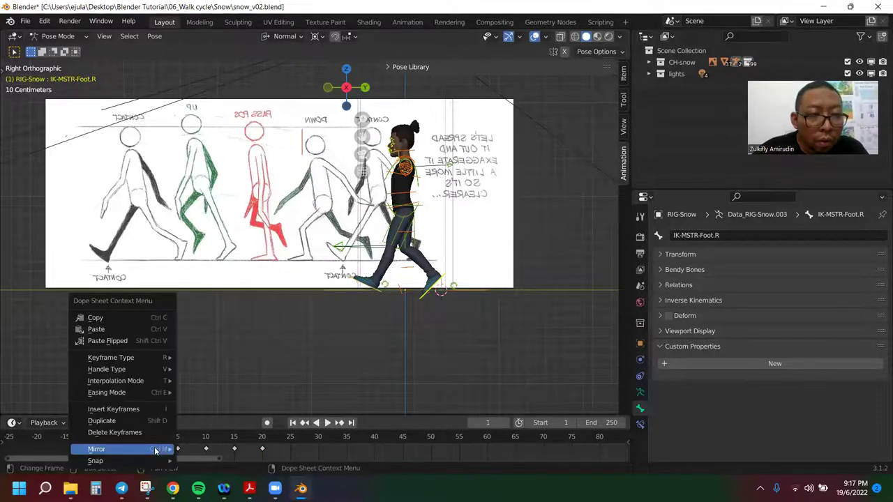
pyautogui.click(132, 322)
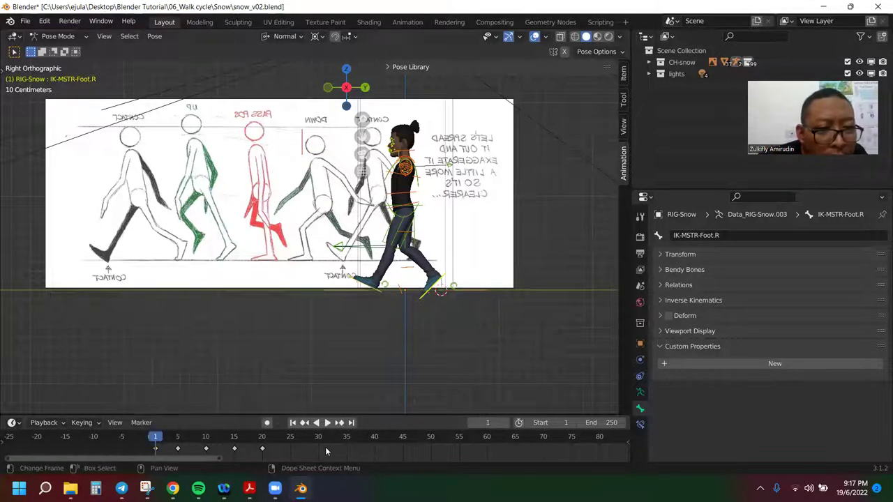
pyautogui.click(374, 440)
pyautogui.rightClick(376, 449)
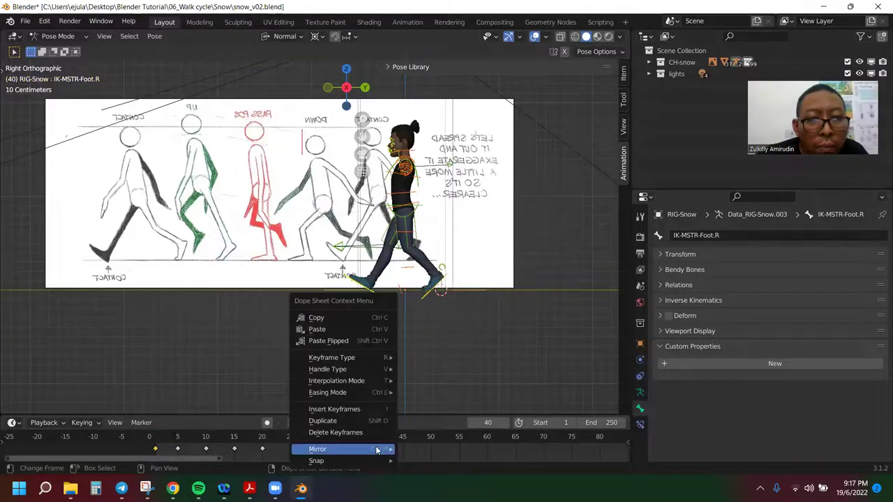
pyautogui.click(359, 329)
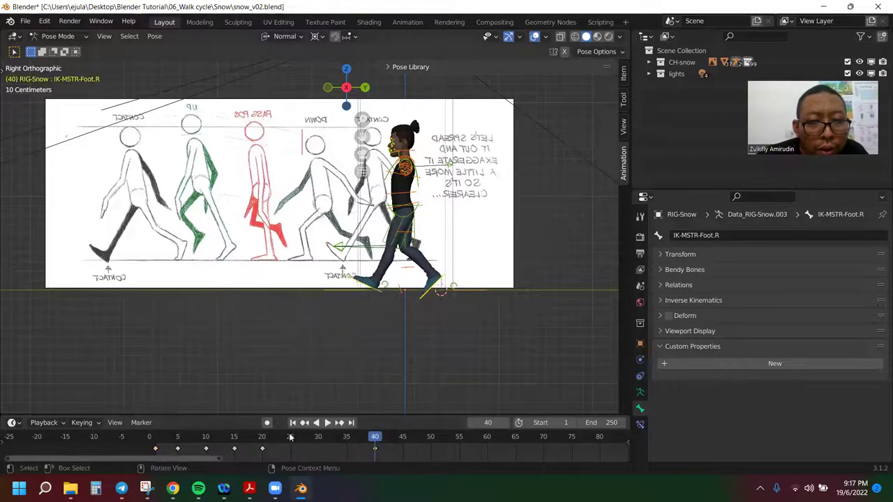
pyautogui.hotkey('shift', 'Left')
pyautogui.press('space')
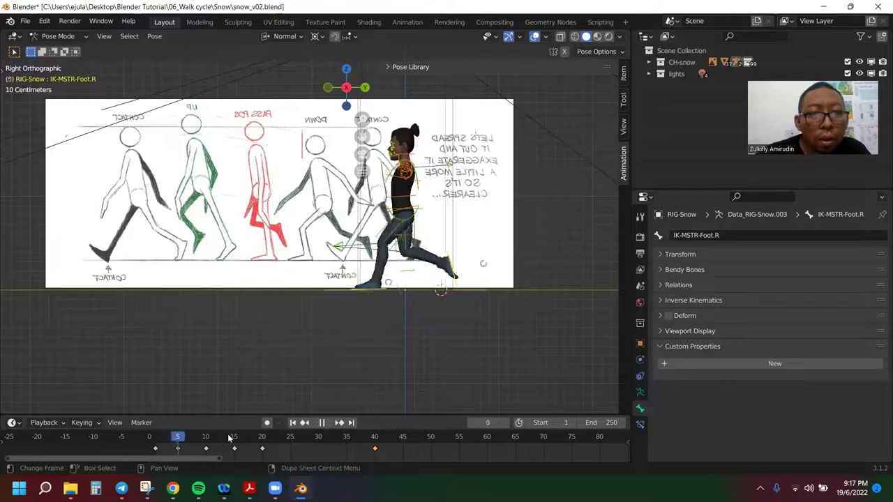
pyautogui.click(154, 447)
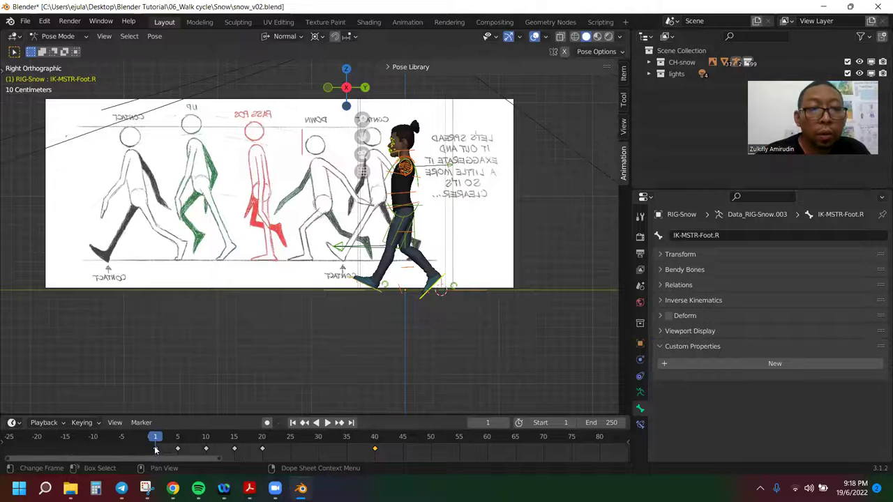
pyautogui.click(262, 444)
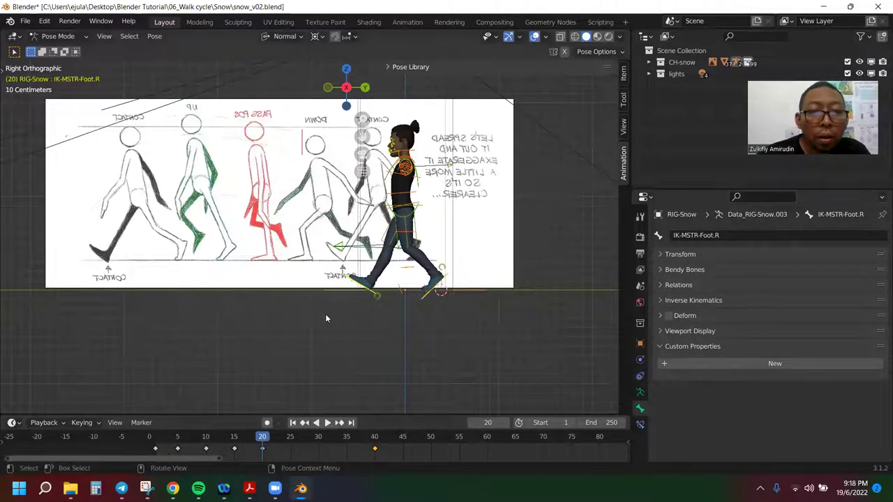
pyautogui.rightClick(293, 312)
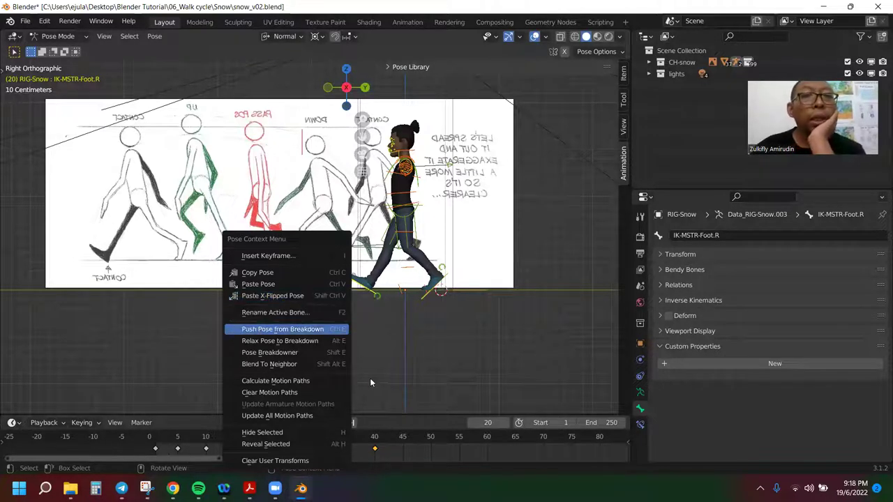
pyautogui.click(247, 438)
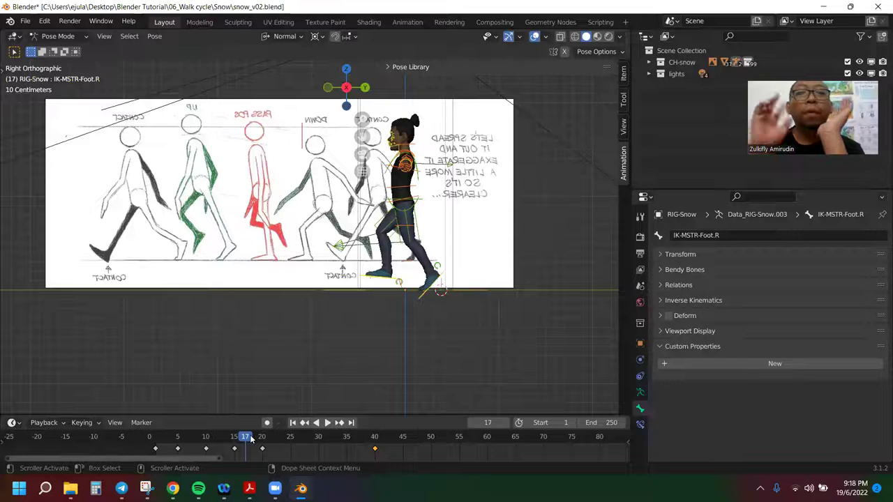
pyautogui.press('space')
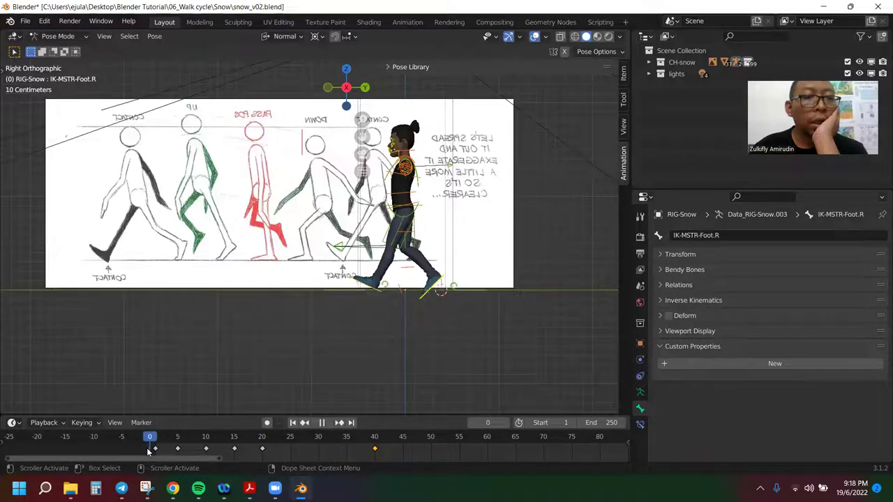
pyautogui.moveTo(284, 444); pyautogui.dragTo(370, 440)
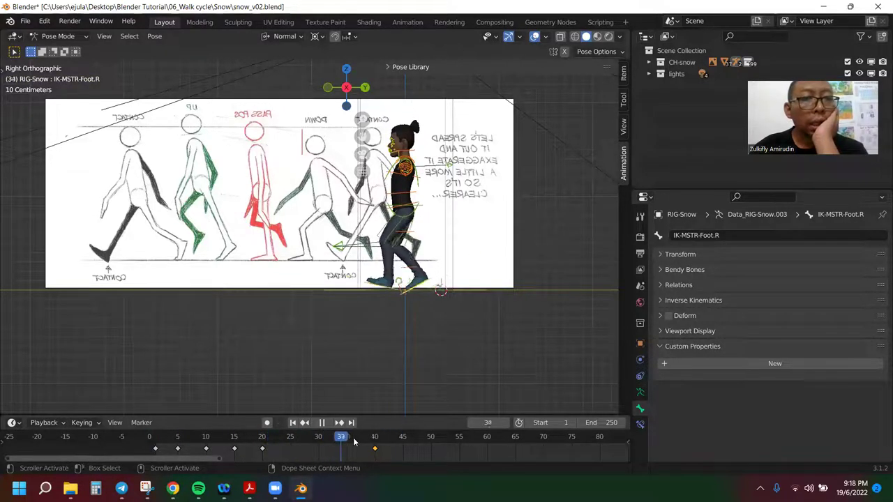
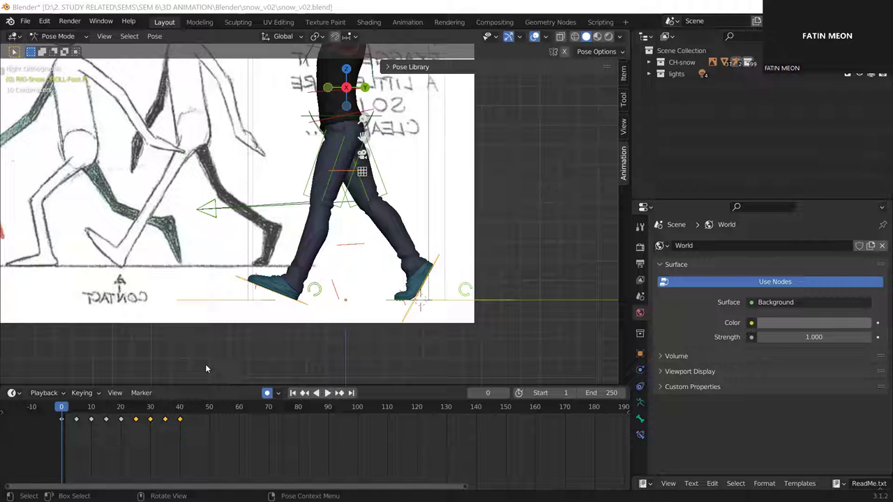
# - Clear the bone selection and box-select both foot controls
pyautogui.hotkey('ctrl', 'z')
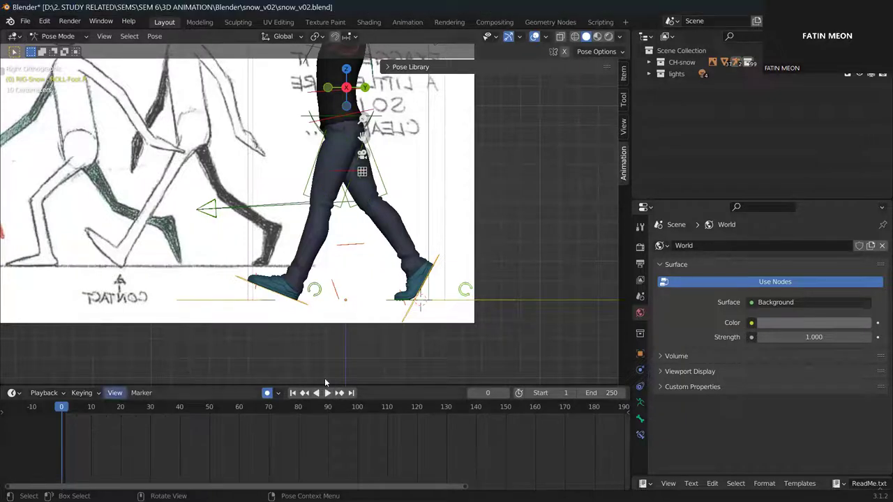
pyautogui.press('b')
pyautogui.moveTo(325, 378); pyautogui.dragTo(318, 378)
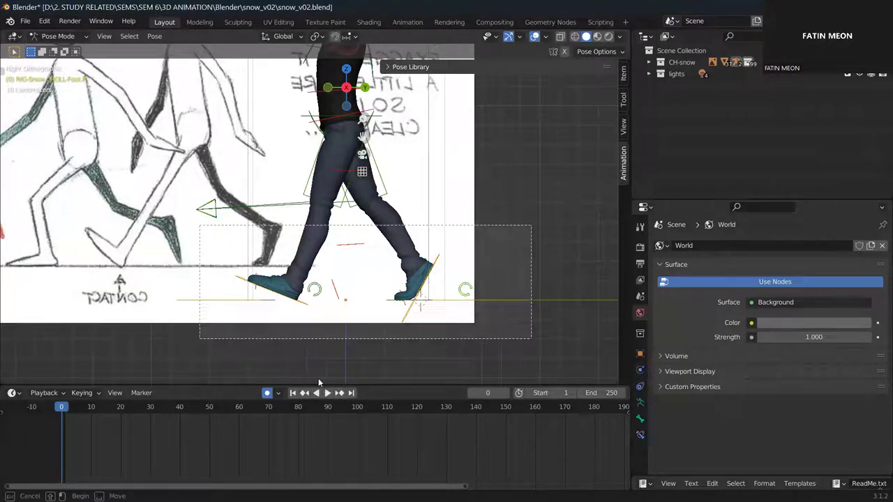
pyautogui.click(318, 378)
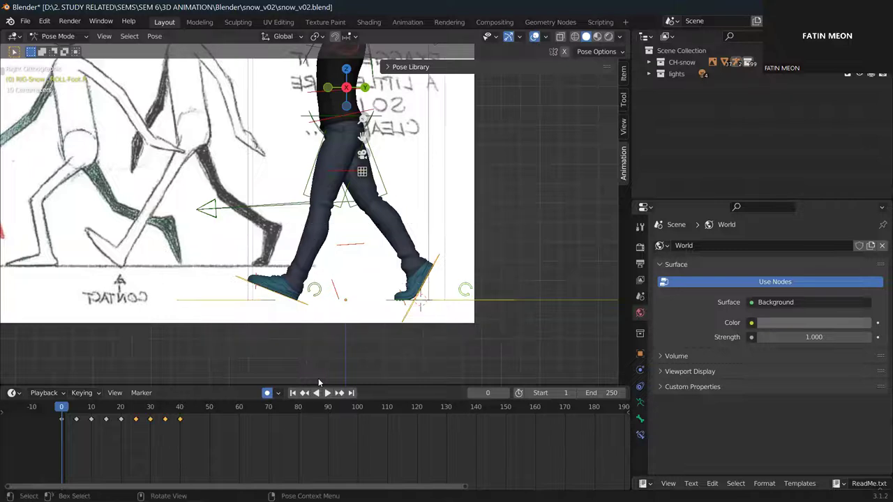
# - Play through the walk's keyed steps, then return to frame 1
pyautogui.press('space')
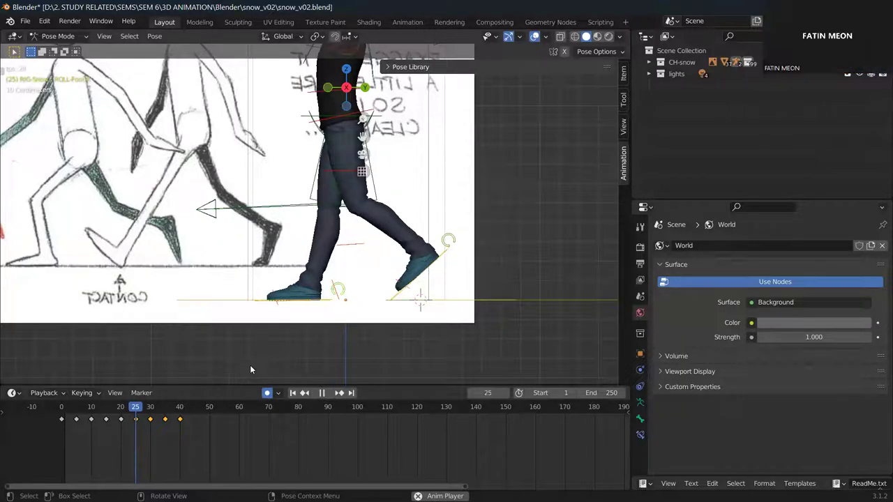
pyautogui.click(323, 393)
pyautogui.click(62, 412)
pyautogui.press('space')
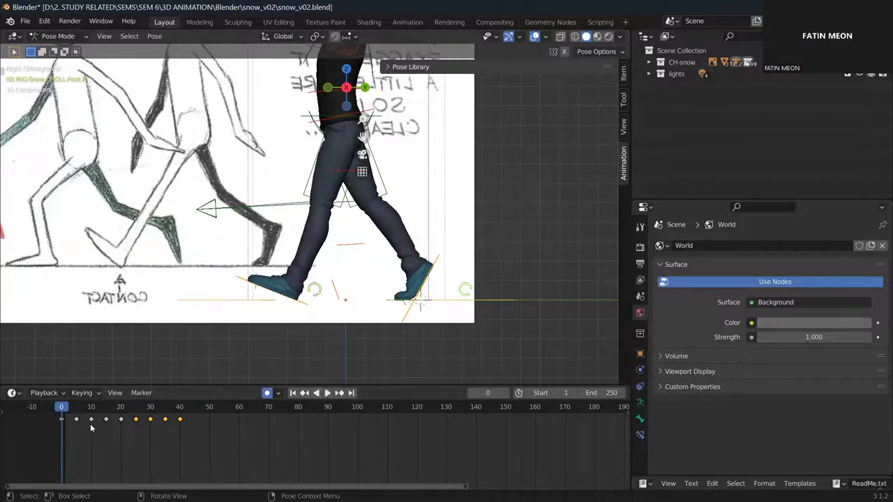
pyautogui.press('space')
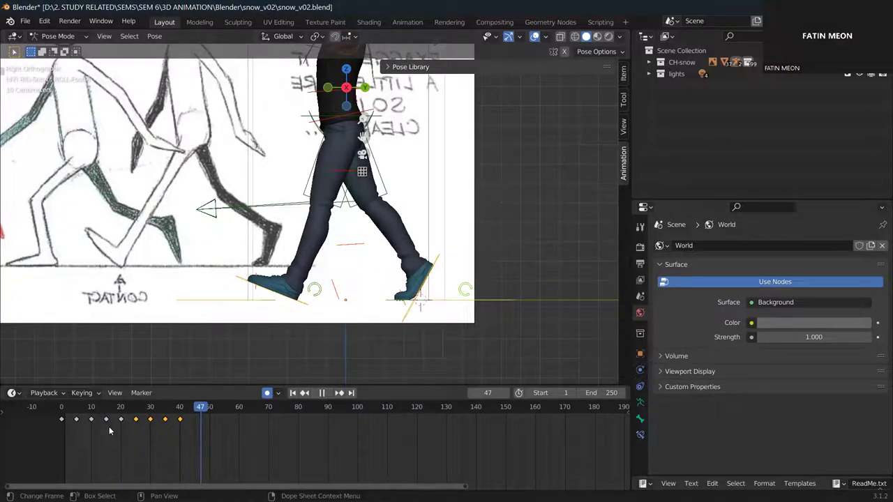
pyautogui.hotkey('shift', 'Left')
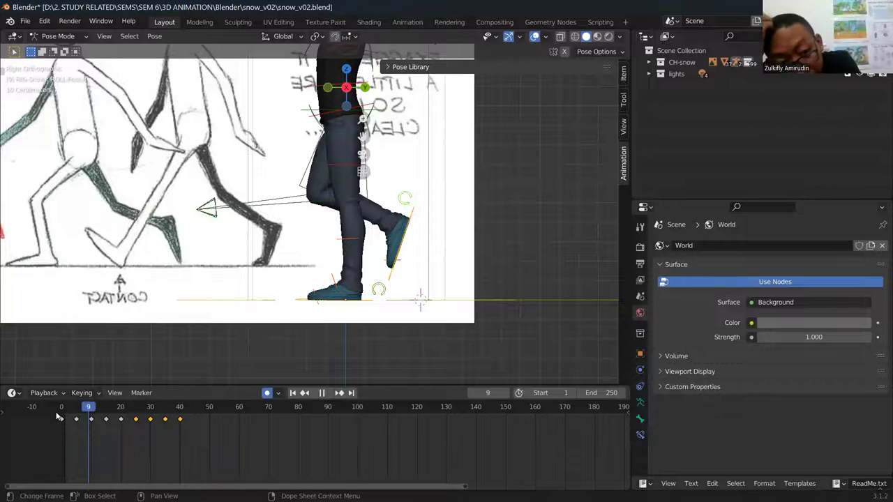
# - Scrub from frame 1 through frame 4 and stop playback on frame 5
pyautogui.moveTo(59, 416); pyautogui.dragTo(63, 417)
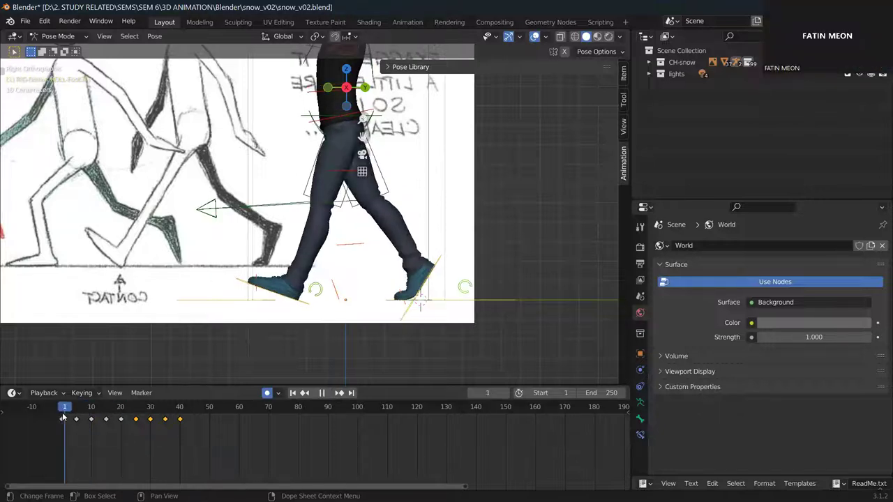
pyautogui.click(76, 422)
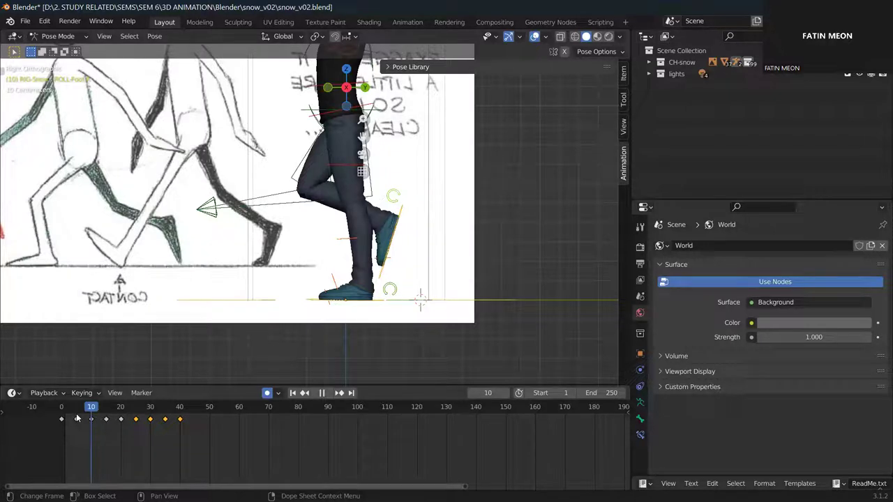
pyautogui.click(76, 407)
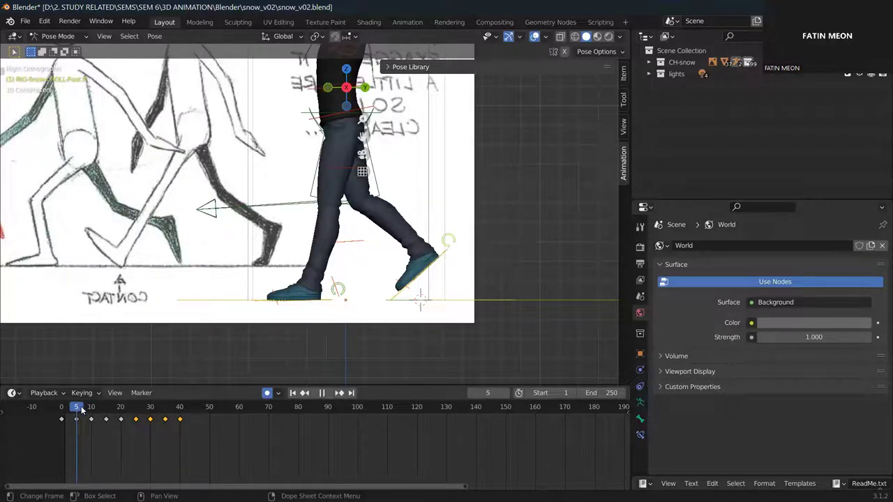
pyautogui.press('space')
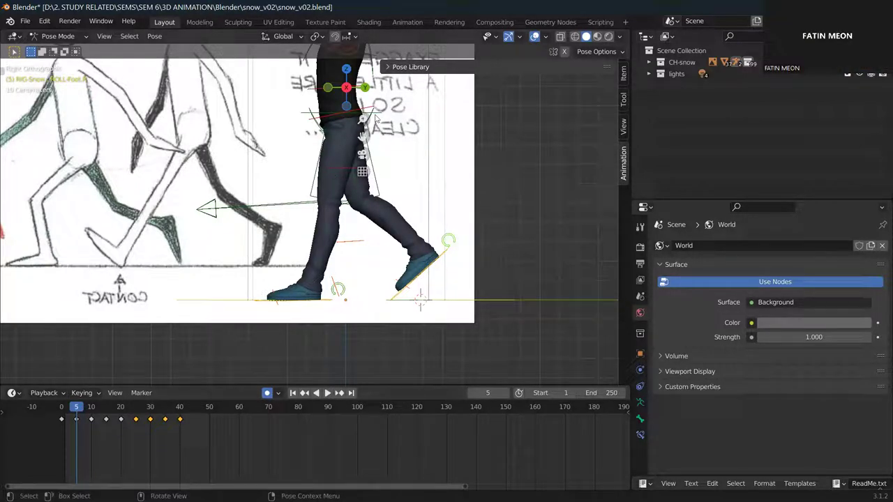
# - Move the torso control down about 0.06 m along Z at frame 5
pyautogui.click(378, 117)
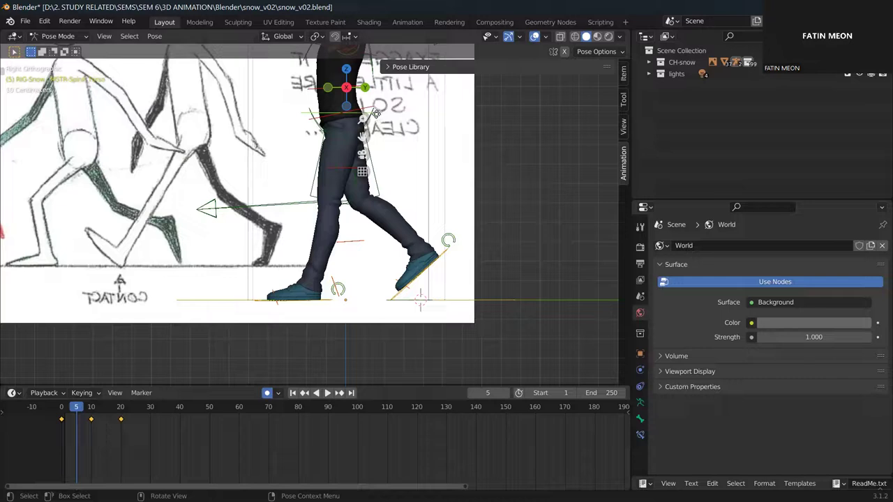
pyautogui.press('g')
pyautogui.press('z')
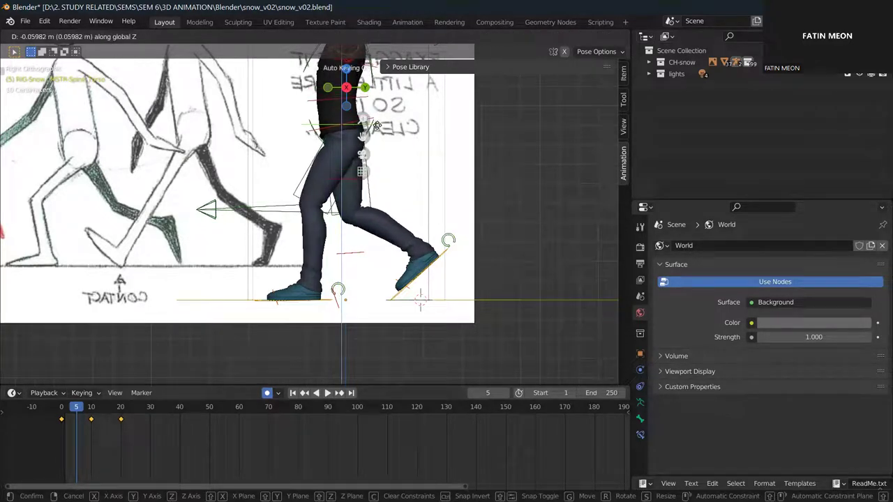
pyautogui.click(377, 129)
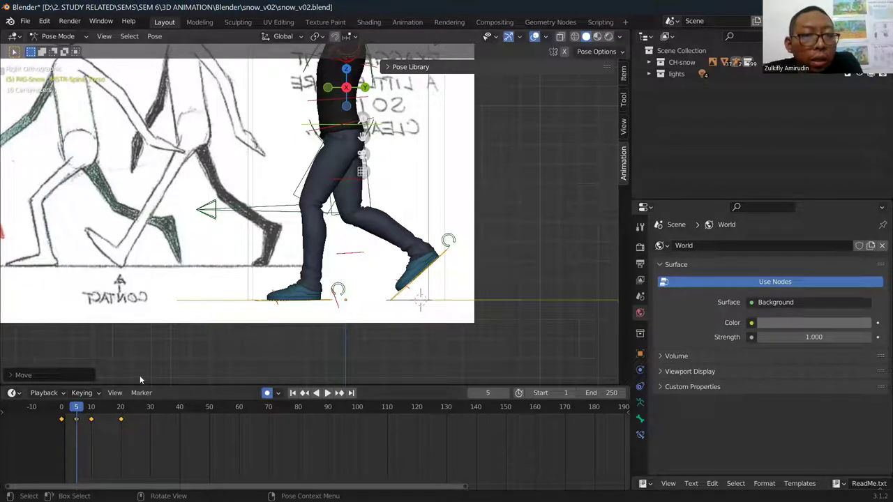
# - Box-select the controls and scrub the timeline between frames 5 and 6
pyautogui.press('space')
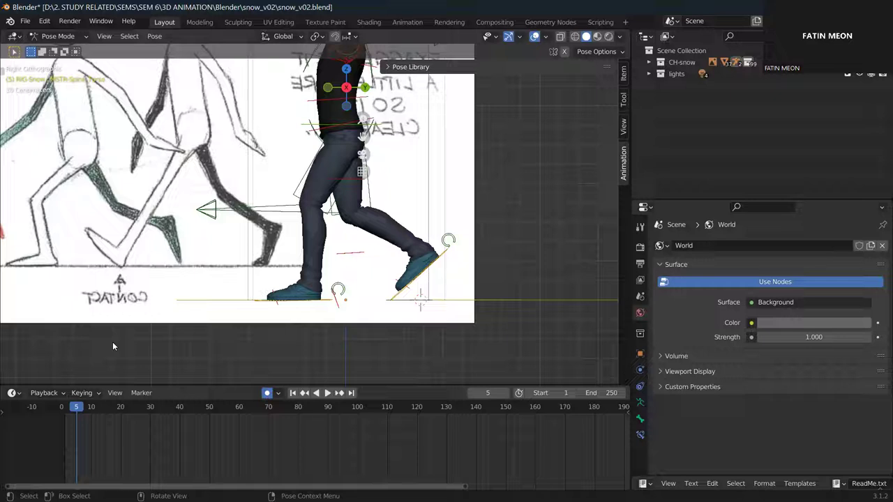
pyautogui.press('b')
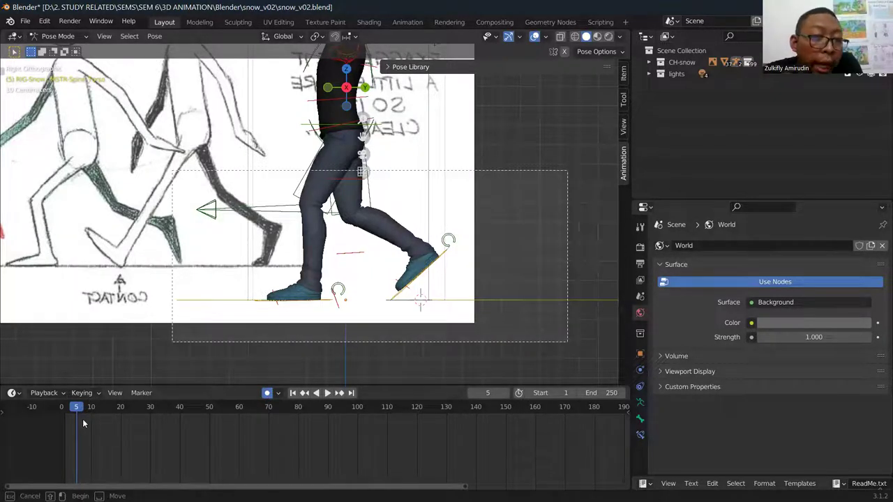
pyautogui.click(82, 418)
pyautogui.press('space')
pyautogui.click(77, 421)
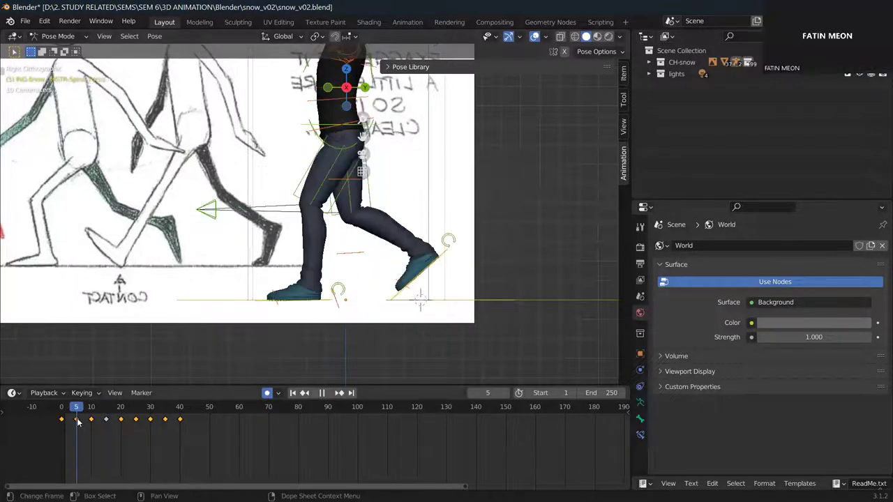
pyautogui.moveTo(76, 421); pyautogui.dragTo(77, 421)
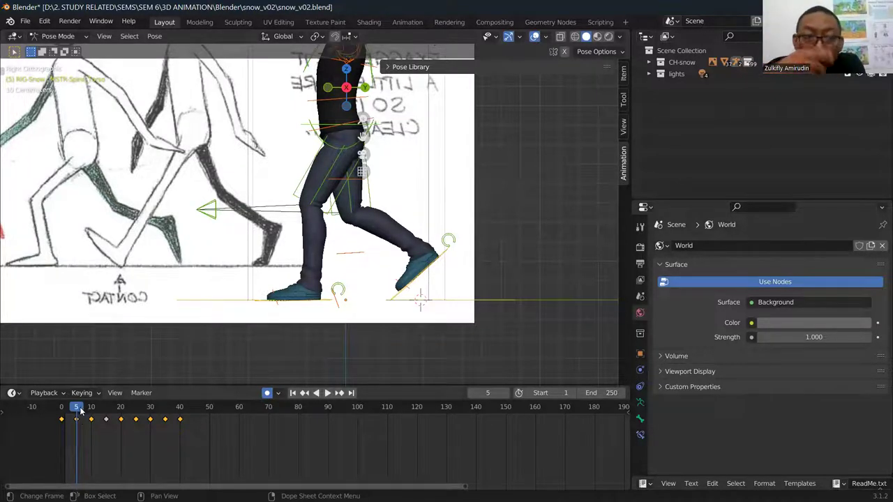
# - Rotate the foot roll and IK foot controls about -20° at frame 5, then play back
pyautogui.click(447, 240)
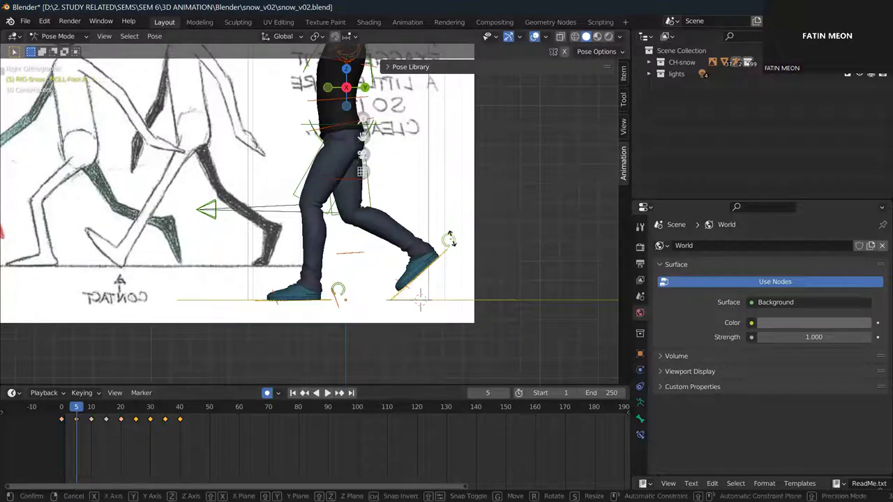
pyautogui.press('r')
pyautogui.click(447, 241)
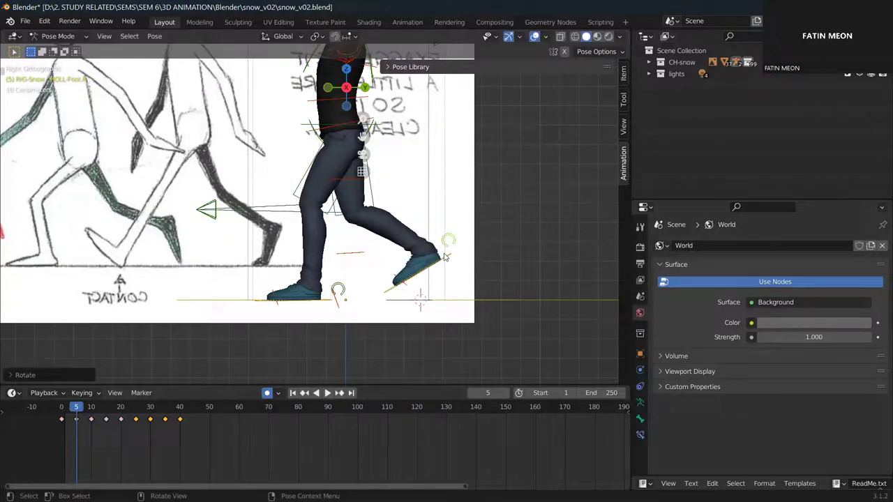
pyautogui.click(444, 251)
pyautogui.press('r')
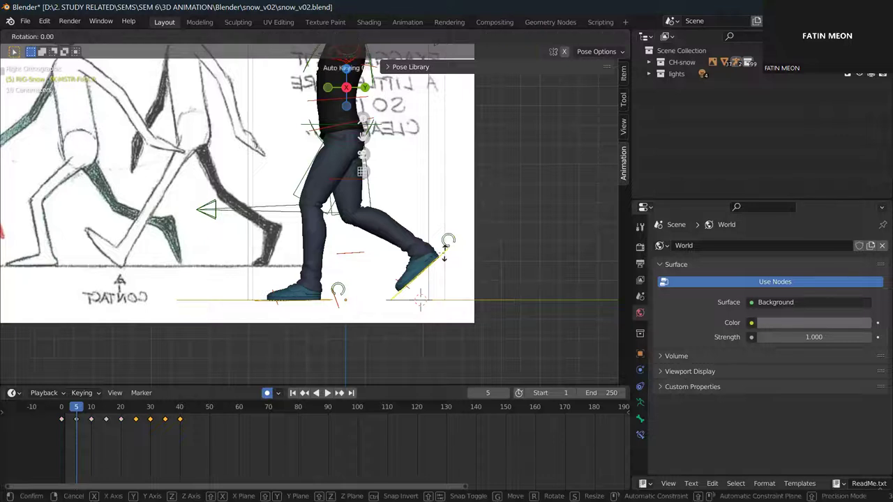
pyautogui.click(436, 268)
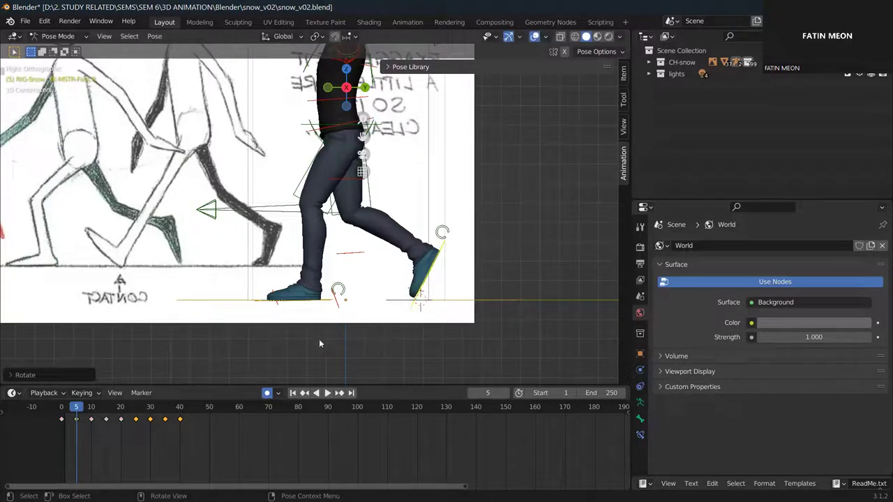
pyautogui.press('r')
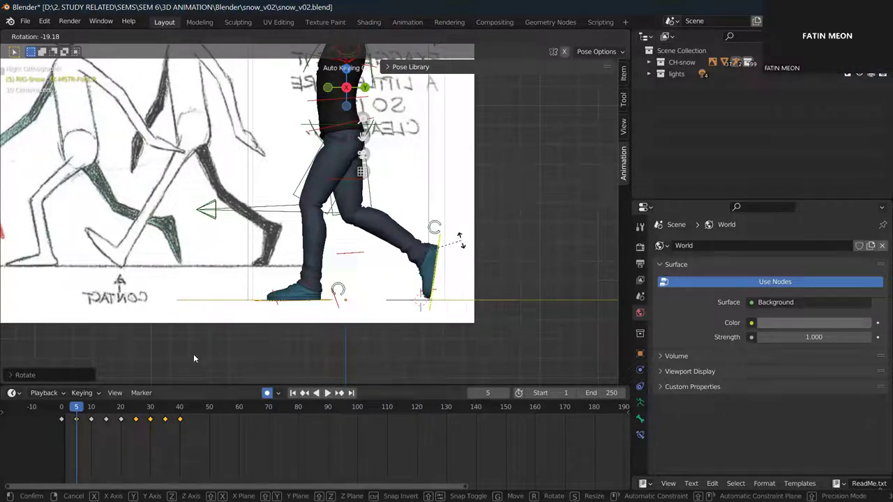
pyautogui.click(78, 410)
pyautogui.hotkey('shift', 'ctrl', 'space')
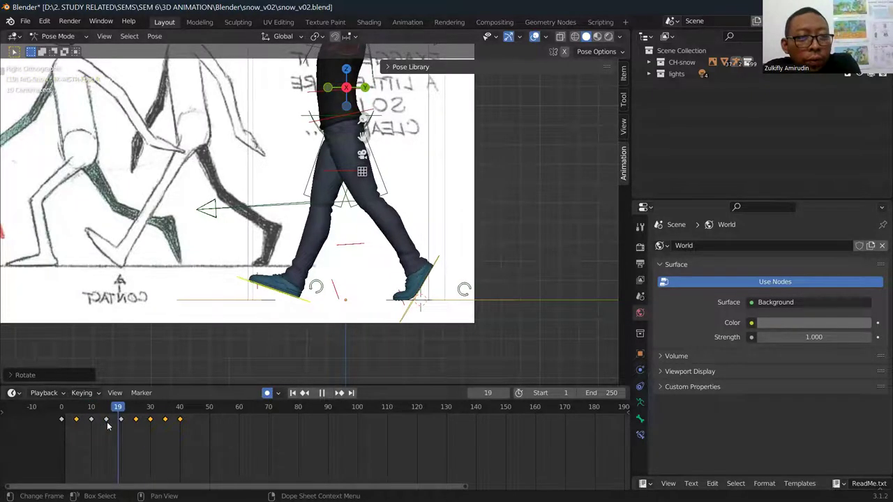
# - Step through the keyframes at 16, 20, 25, 30 and 40 to check the poses
pyautogui.click(108, 415)
pyautogui.press('space')
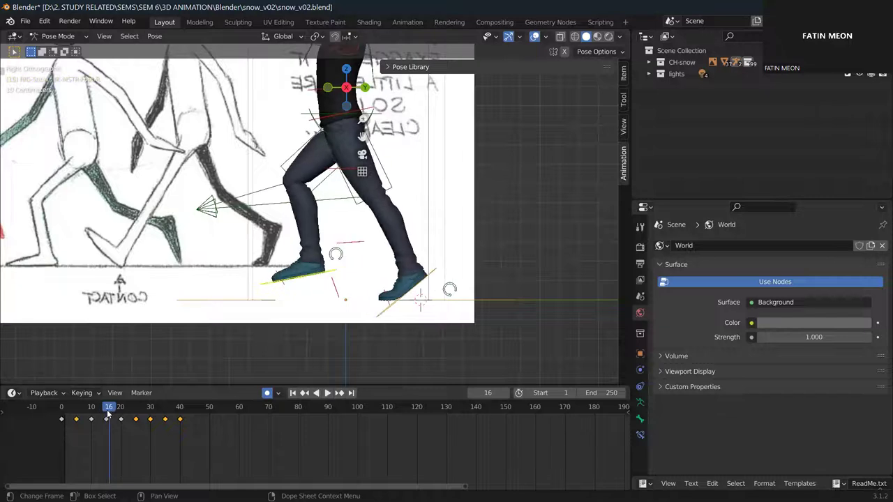
pyautogui.press('Up')
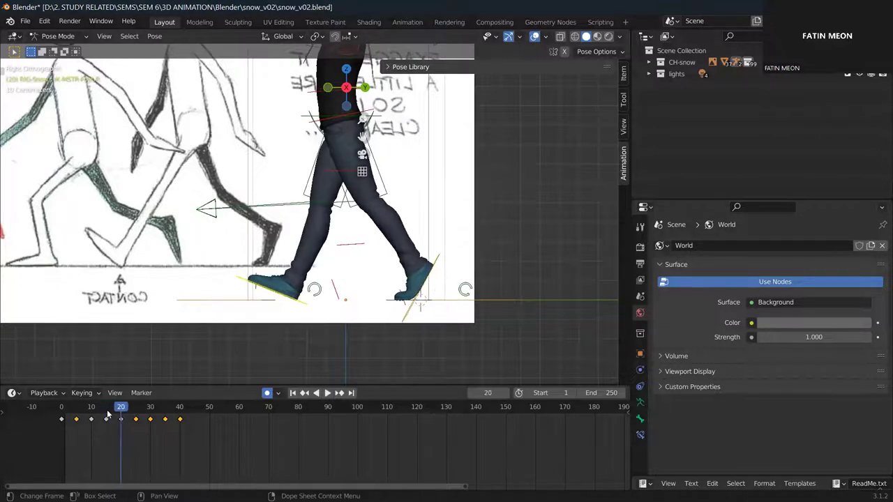
pyautogui.press('Up')
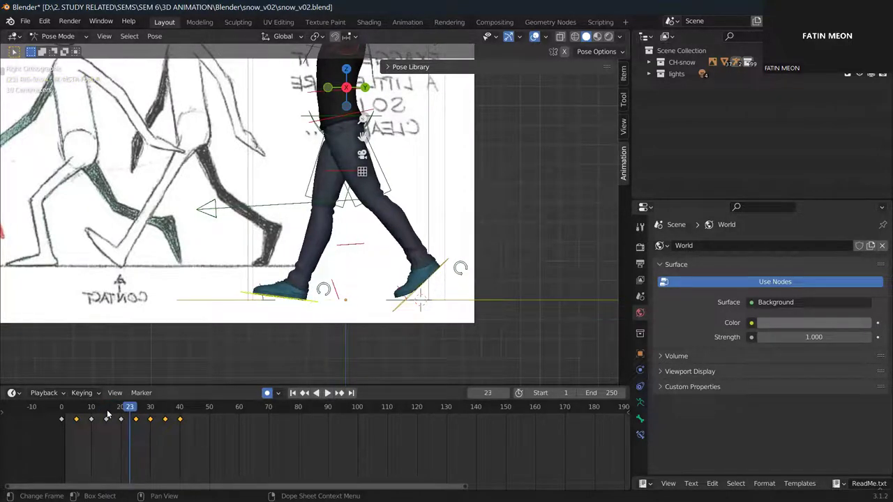
pyautogui.press('Right')
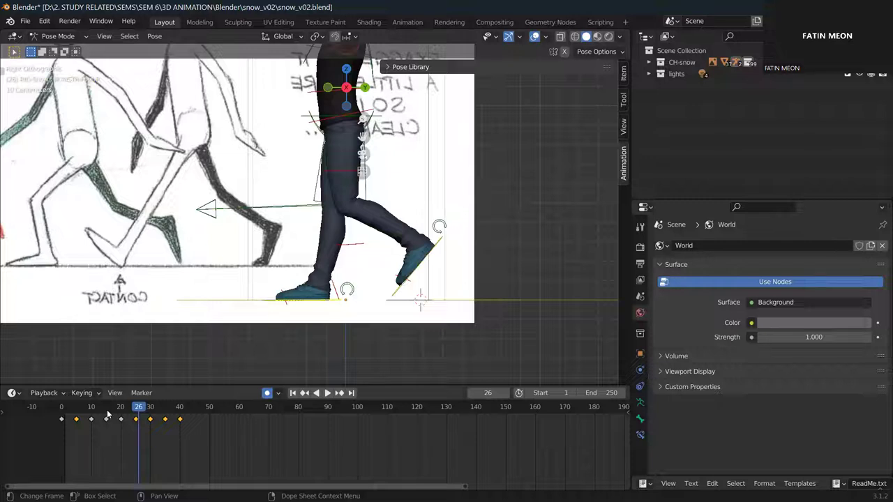
pyautogui.press('Up')
pyautogui.press('Right')
pyautogui.press('Right')
pyautogui.press('Right')
pyautogui.press('Right')
pyautogui.press('Right')
pyautogui.press('Right')
pyautogui.press('Right')
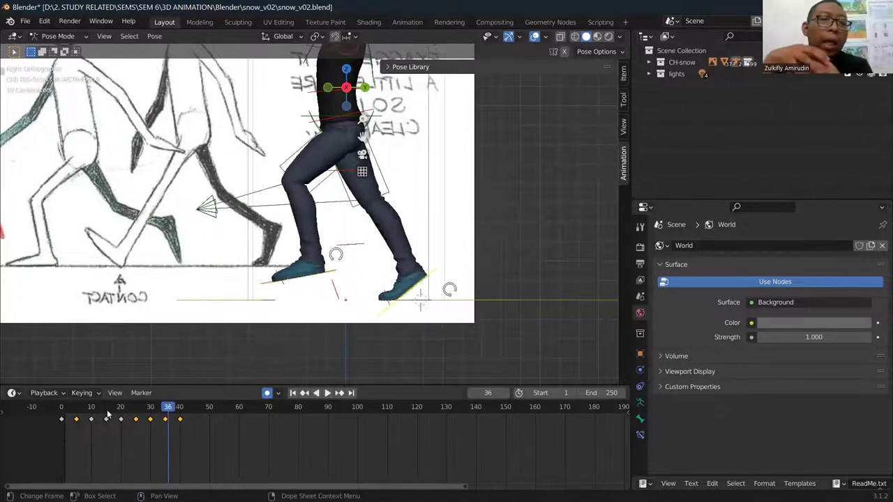
pyautogui.press('Up')
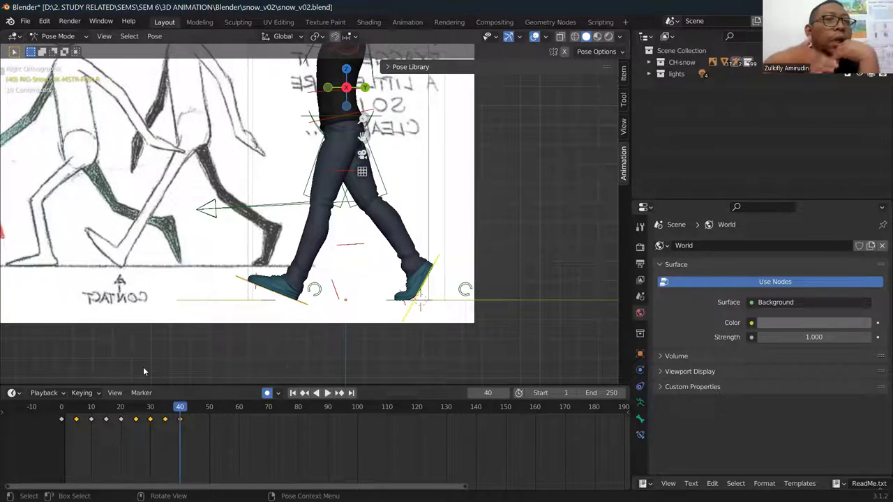
# - Play the walk from the start, then scrub back to the frame-5 pose
pyautogui.hotkey('shift', 'ctrl', 'space')
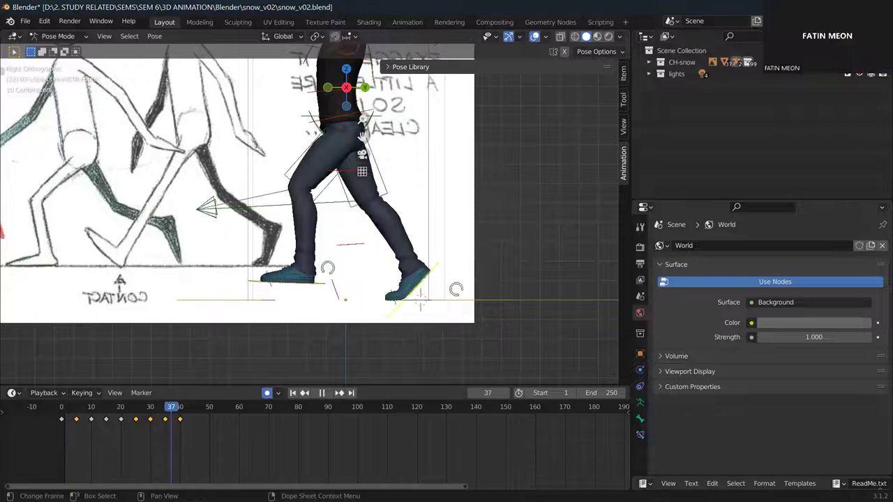
pyautogui.press('Escape')
pyautogui.click(76, 413)
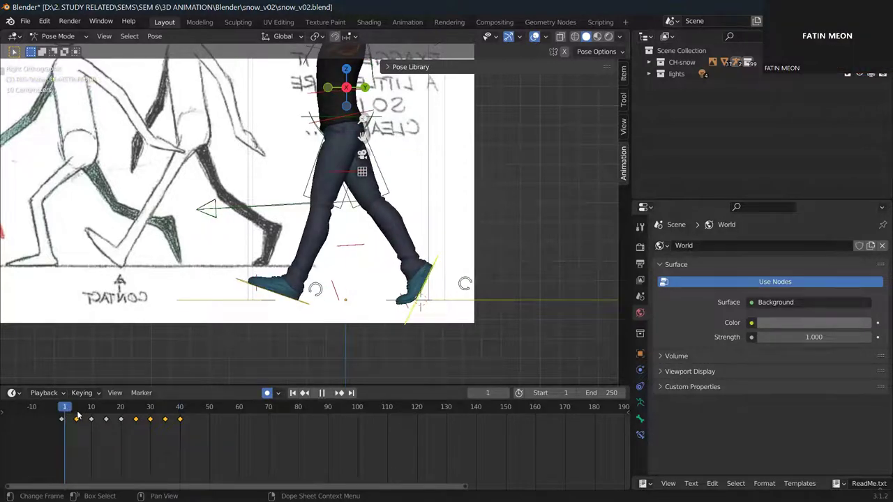
pyautogui.hotkey('shift', 'ctrl', 'space')
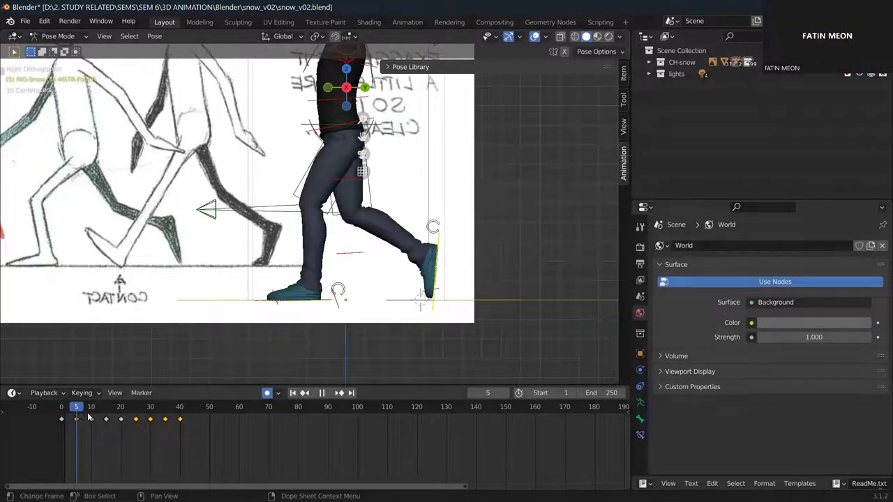
pyautogui.press('space')
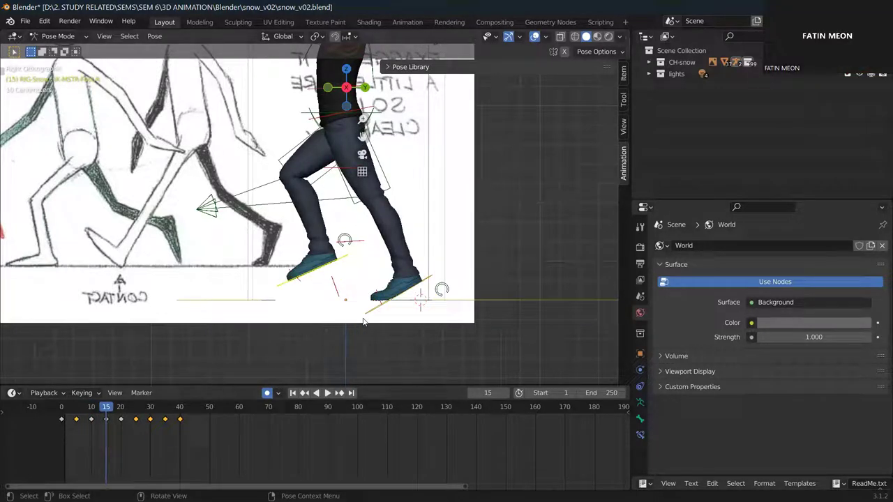
pyautogui.moveTo(89, 416); pyautogui.dragTo(76, 416)
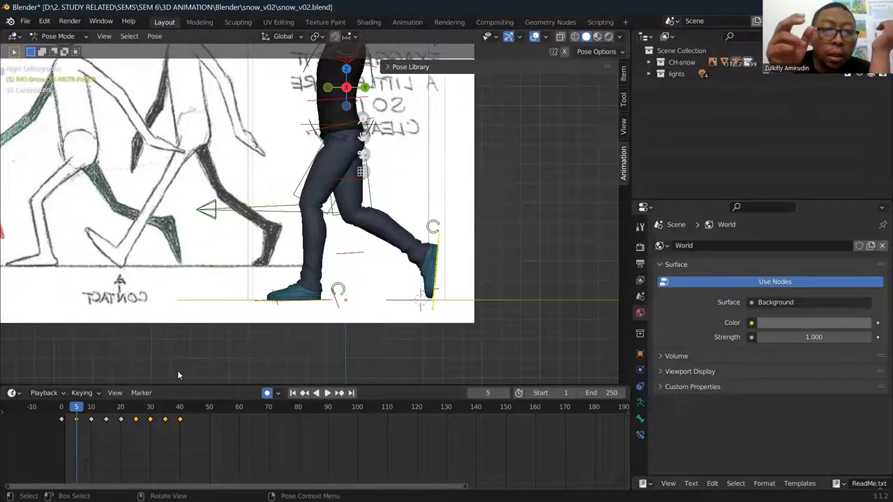
# - Copy the frame-5 keys and paste them flipped at frame 50, then undo it
pyautogui.rightClick(78, 419)
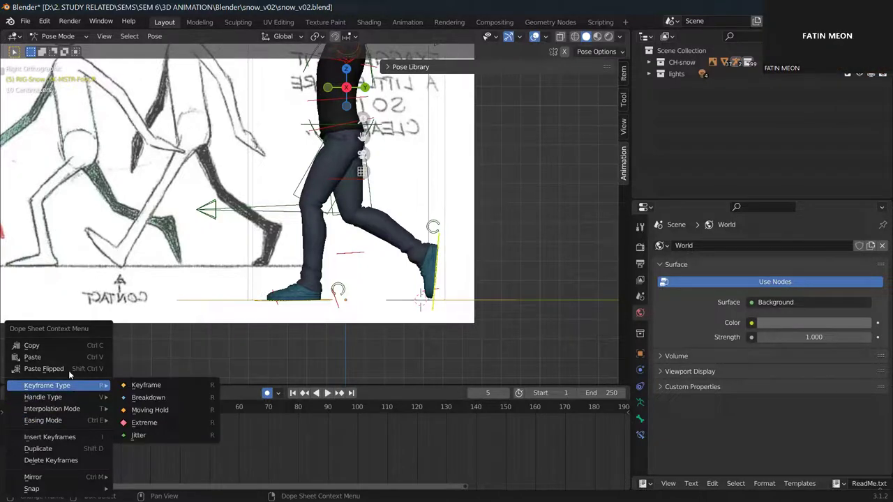
pyautogui.click(64, 346)
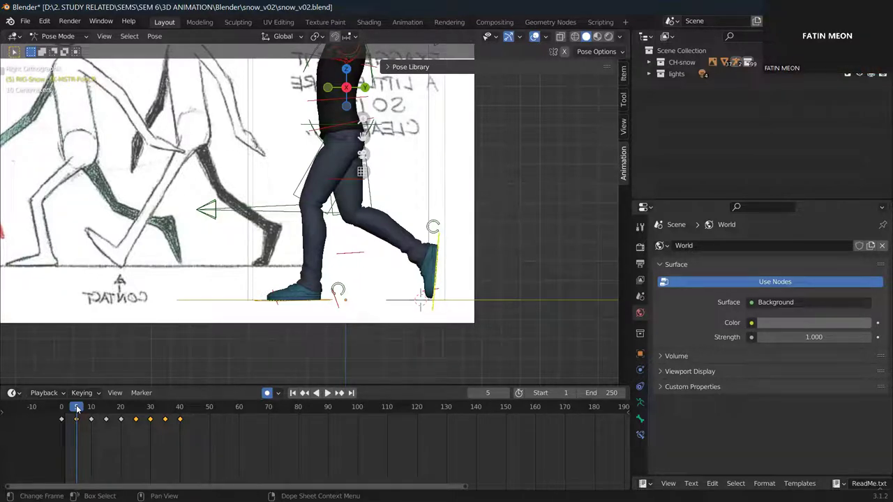
pyautogui.moveTo(77, 410); pyautogui.dragTo(210, 406)
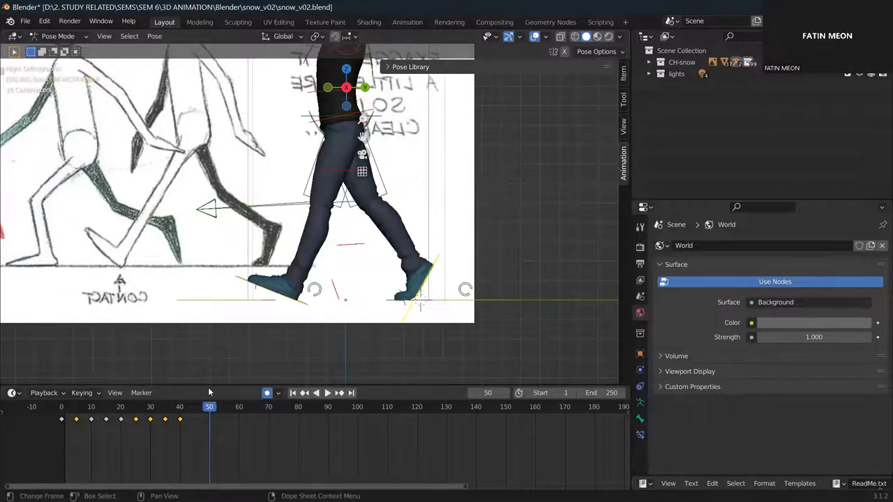
pyautogui.rightClick(209, 419)
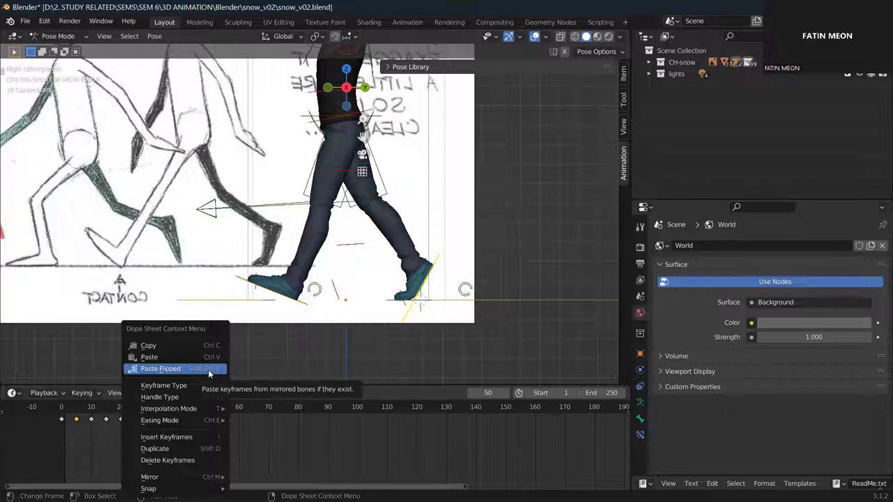
pyautogui.click(214, 368)
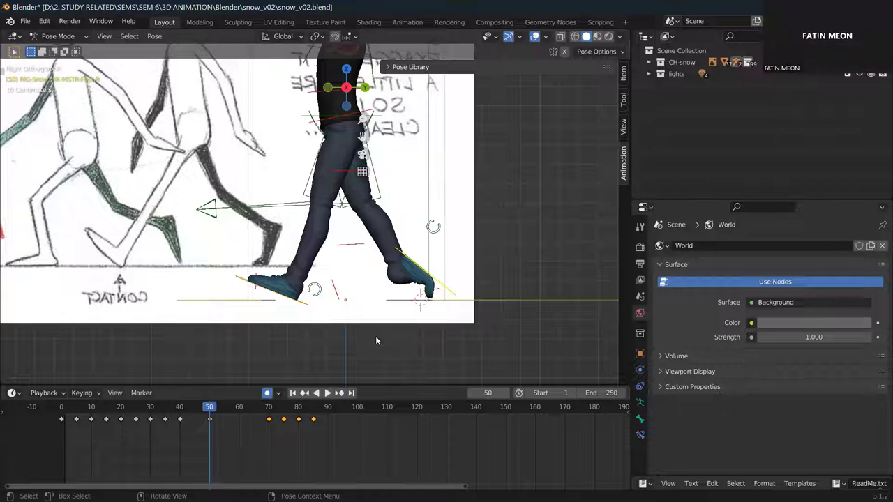
pyautogui.hotkey('ctrl', 'z')
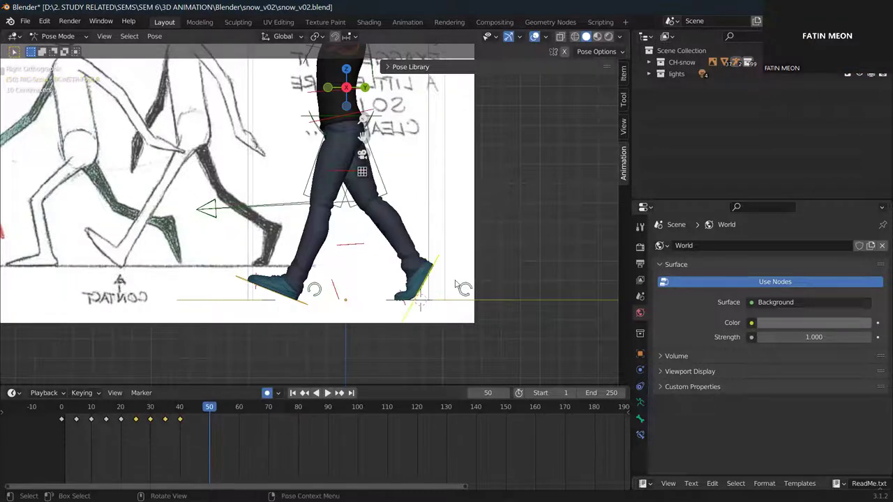
# - Redo the copy of the frame-5 keys with Paste Flipped at frame 50 and play the walk
pyautogui.hotkey('ctrl', 'z')
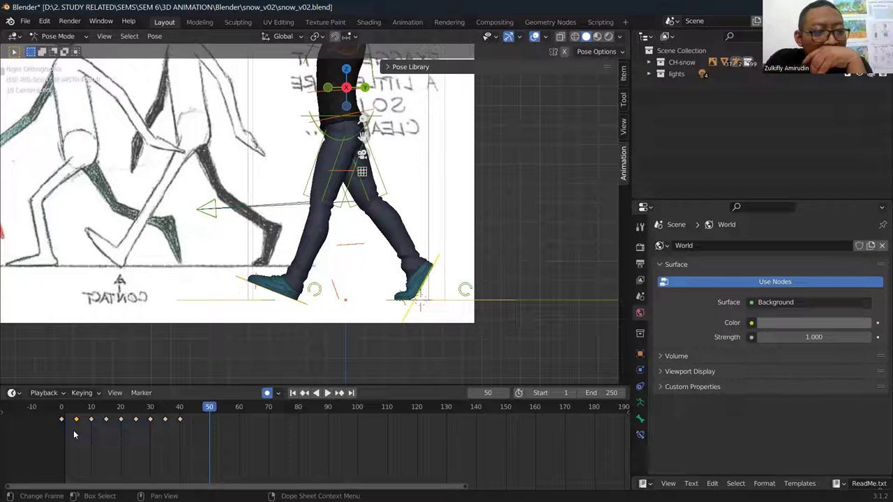
pyautogui.click(76, 430)
pyautogui.hotkey('ctrl', 'shift', 'space')
pyautogui.press('space')
pyautogui.rightClick(77, 417)
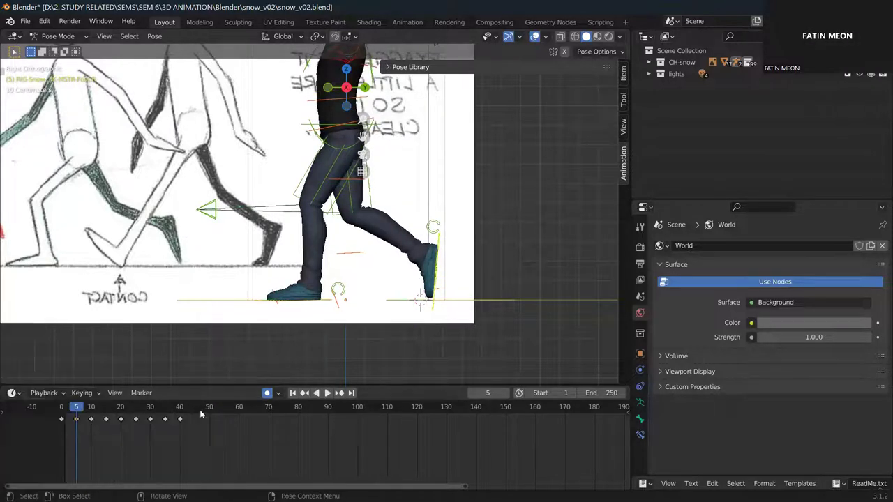
pyautogui.press('space')
pyautogui.press('space')
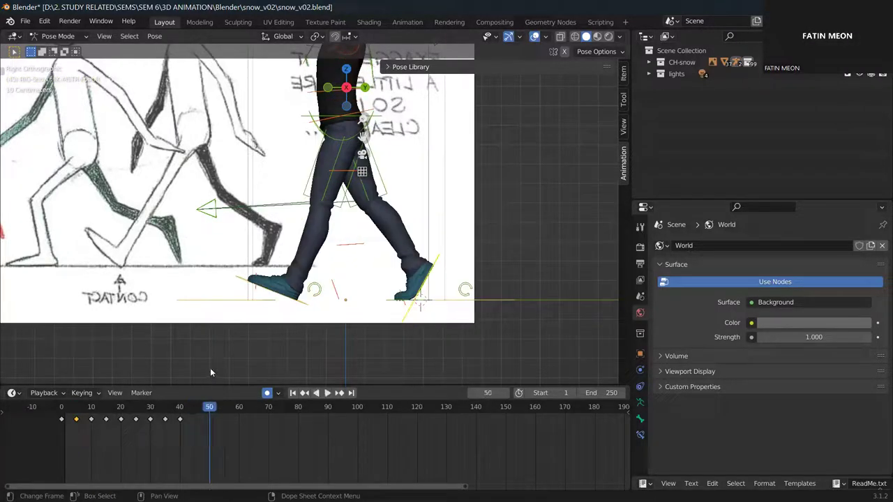
pyautogui.rightClick(209, 417)
pyautogui.press('Return')
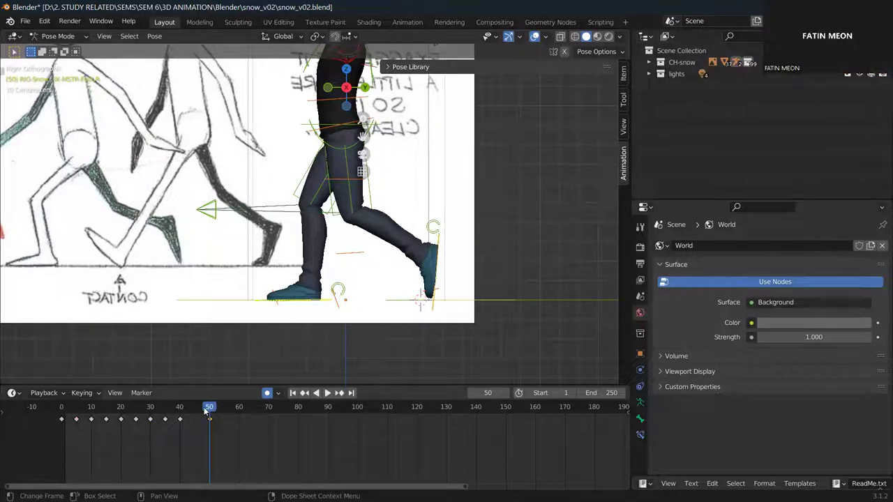
pyautogui.press('space')
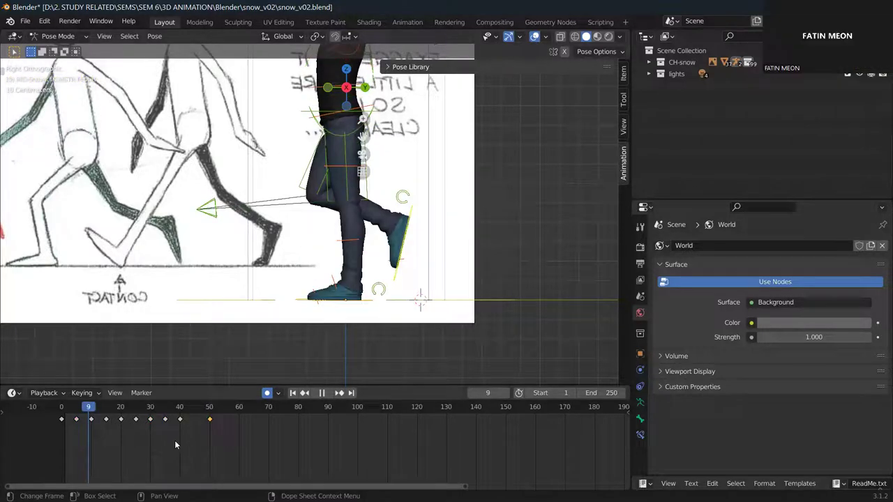
# - Play the walk including the frame-50 key, then stop back at frame 0
pyautogui.press('Escape')
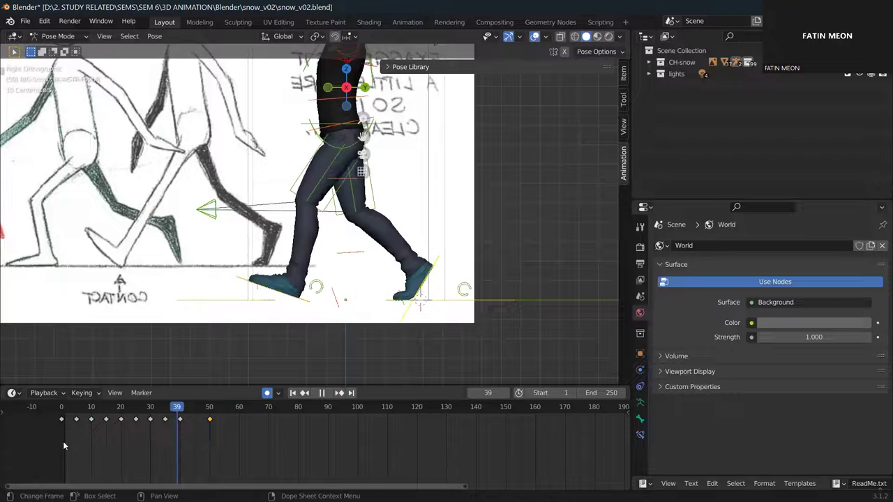
pyautogui.click(68, 407)
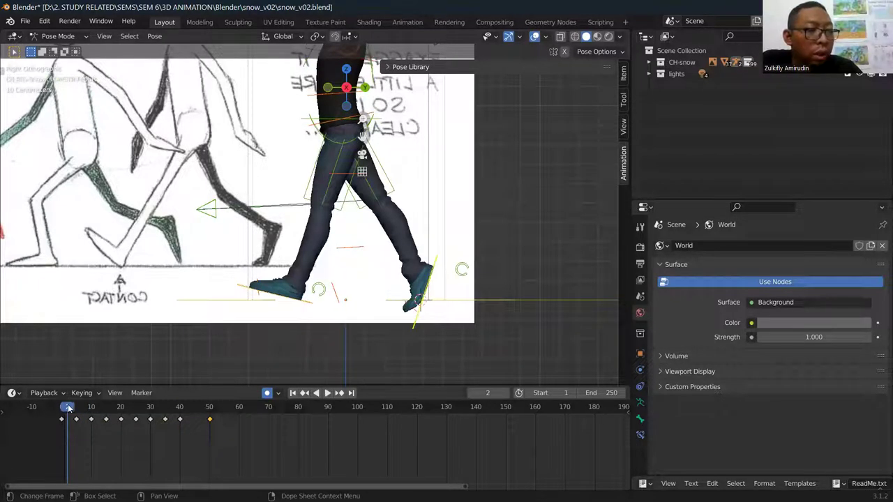
pyautogui.press('space')
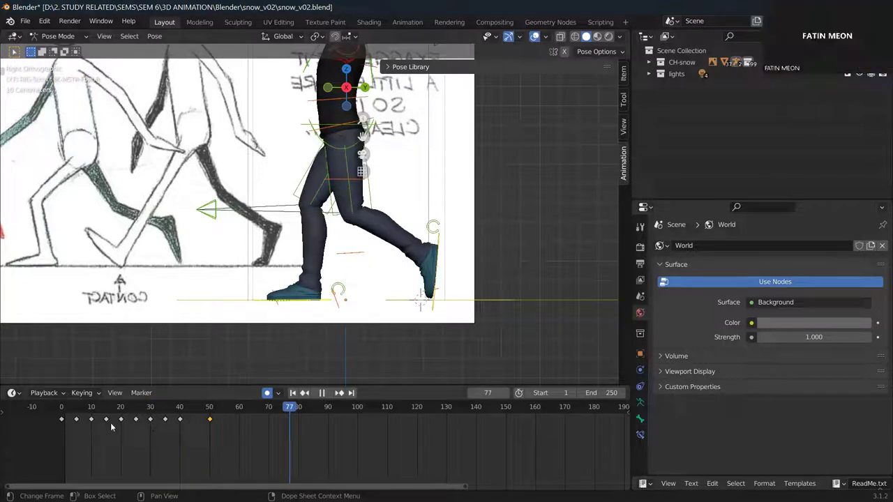
pyautogui.hotkey('shift', 'Left')
pyautogui.press('Escape')
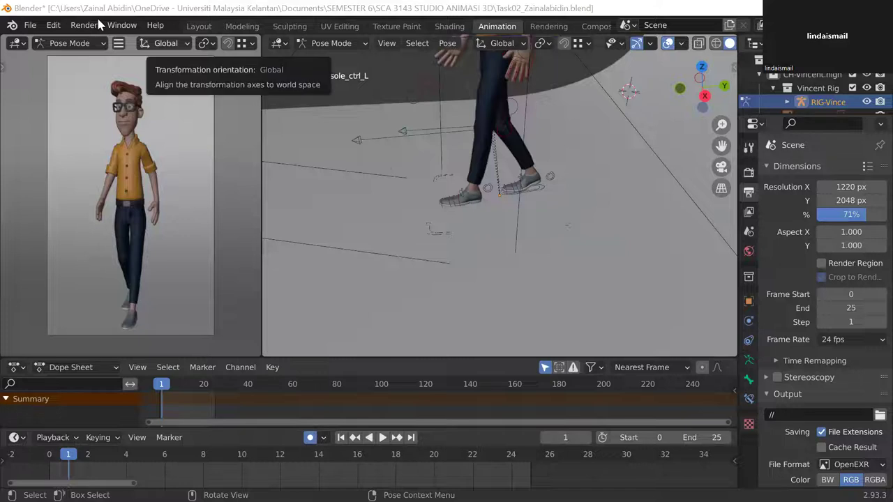
# - Switch from the Animation workspace to the Layout workspace
pyautogui.click(50, 31)
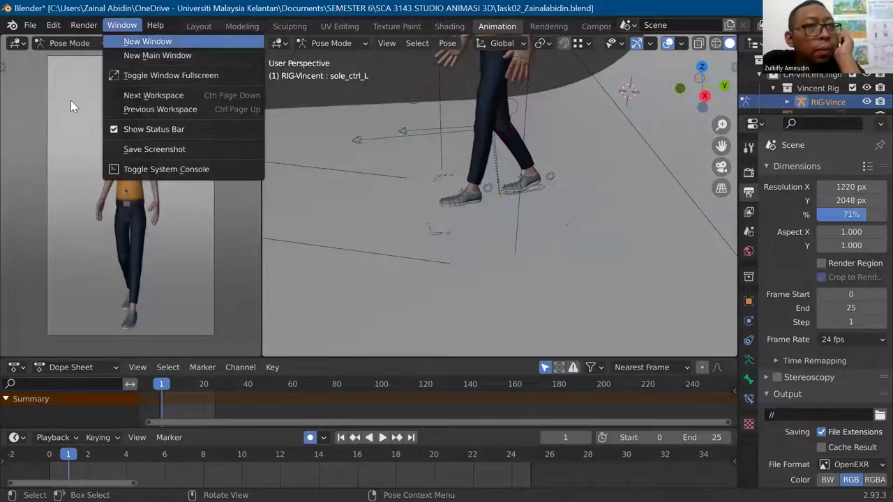
pyautogui.click(193, 30)
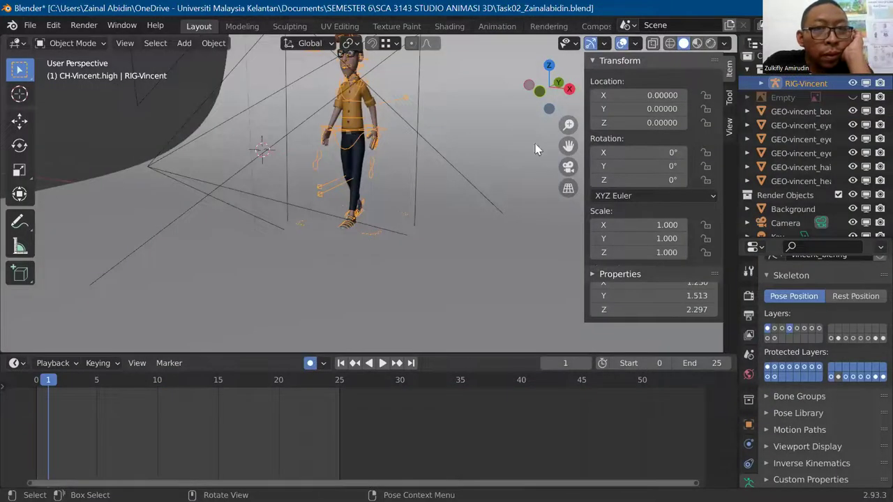
# - Switch the viewport to Right Orthographic with the gizmo and set the timeline to frame 0
pyautogui.click(550, 87)
pyautogui.click(550, 87)
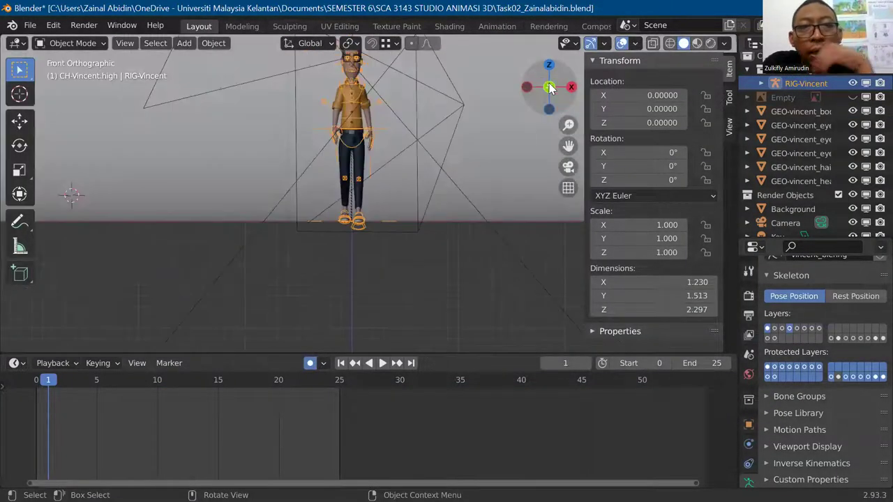
pyautogui.click(528, 91)
pyautogui.click(528, 92)
pyautogui.click(527, 89)
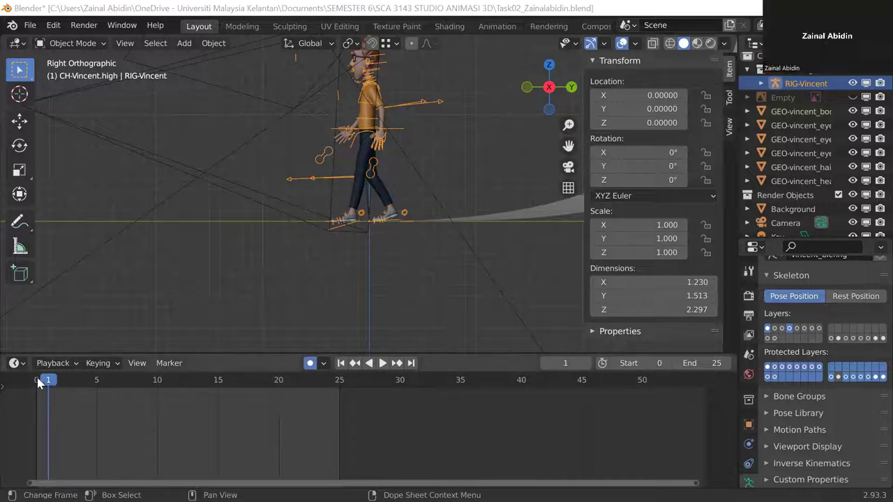
pyautogui.click(340, 363)
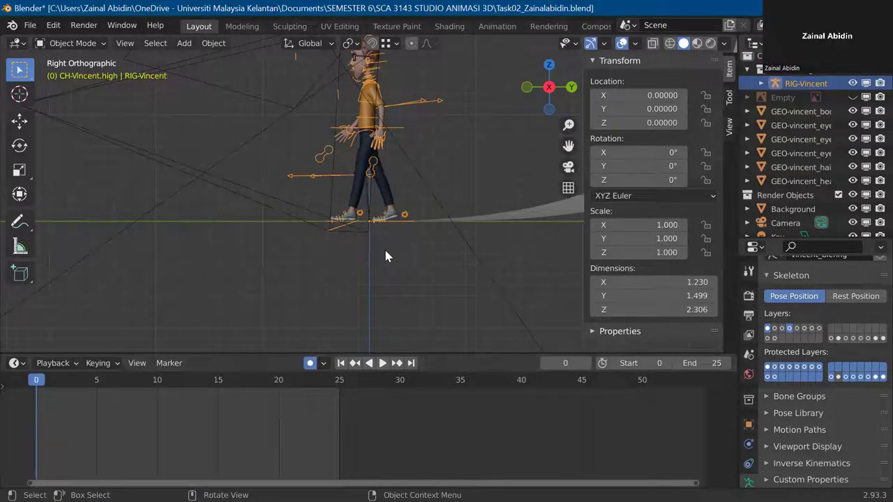
pyautogui.click(385, 253)
pyautogui.click(382, 363)
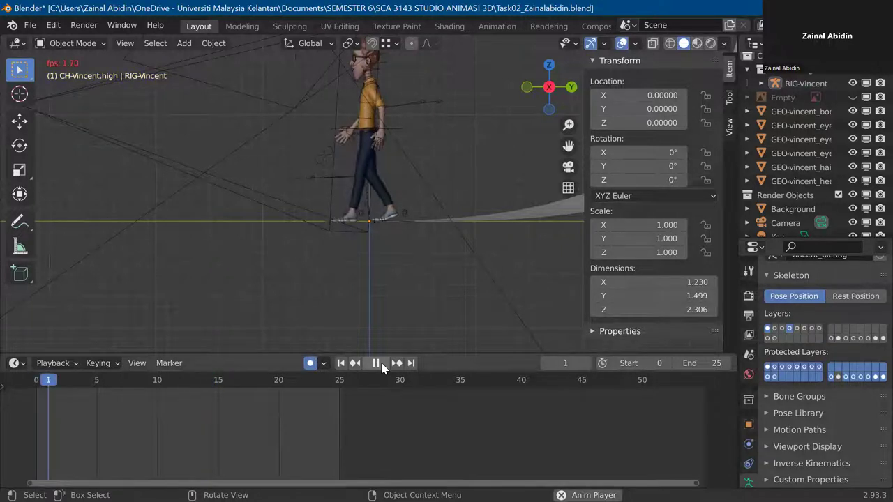
pyautogui.click(377, 362)
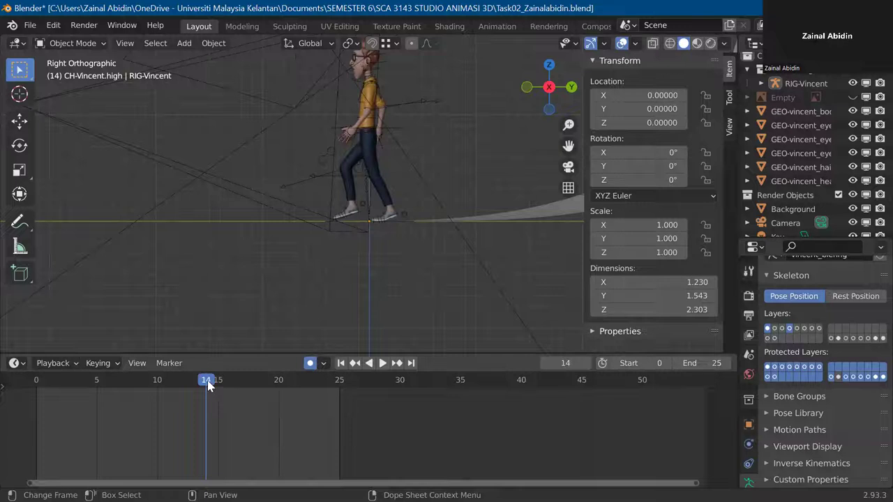
pyautogui.hotkey('ctrl', 'shift', 'space')
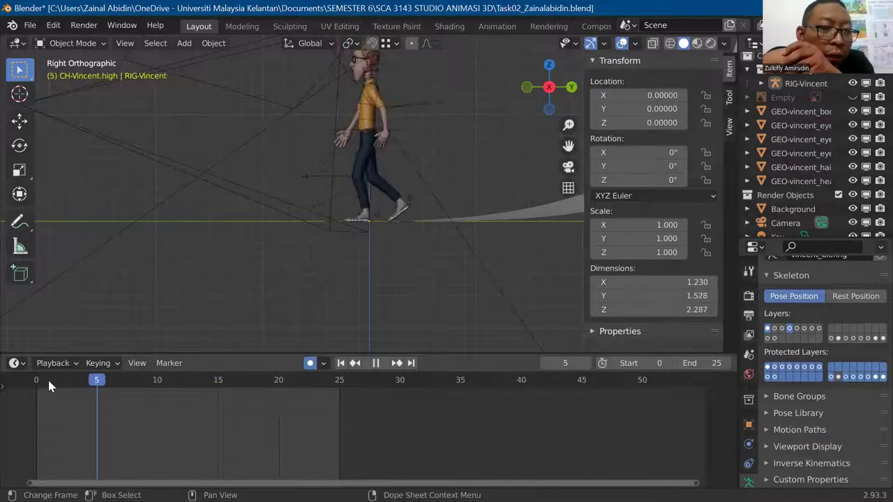
pyautogui.press('space')
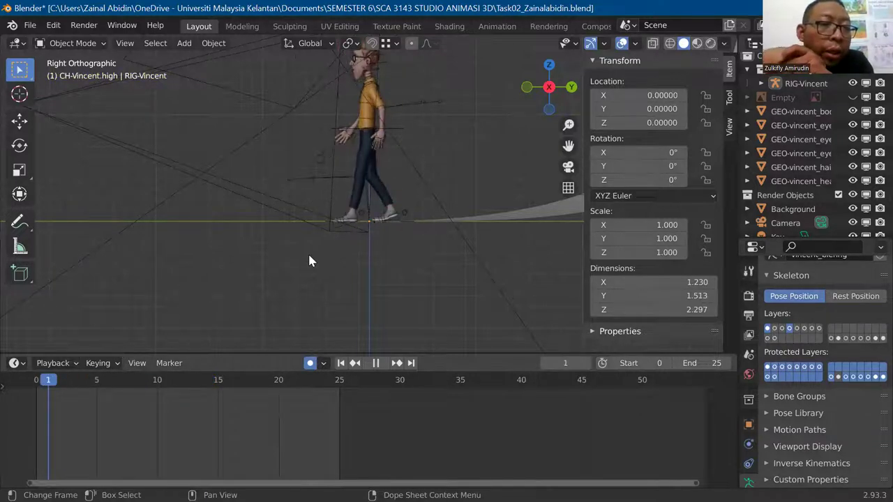
pyautogui.scroll(3, 329, 244)
pyautogui.scroll(1, 331, 248)
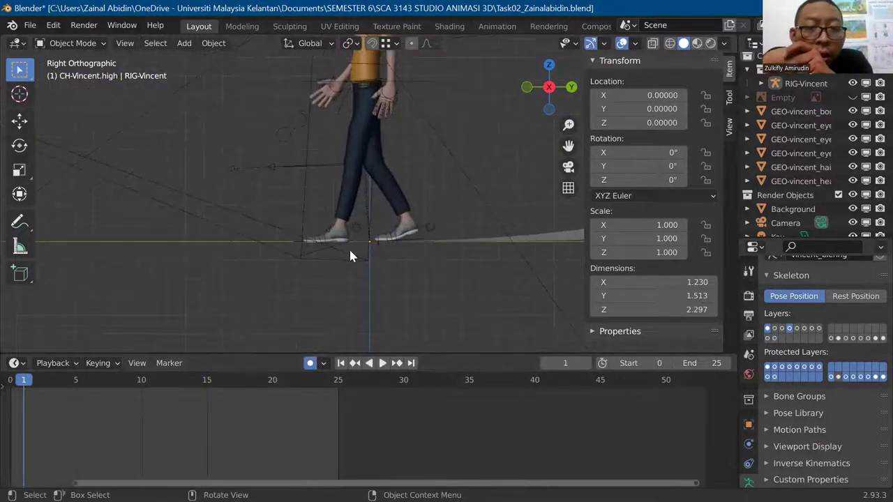
pyautogui.scroll(1, 353, 256)
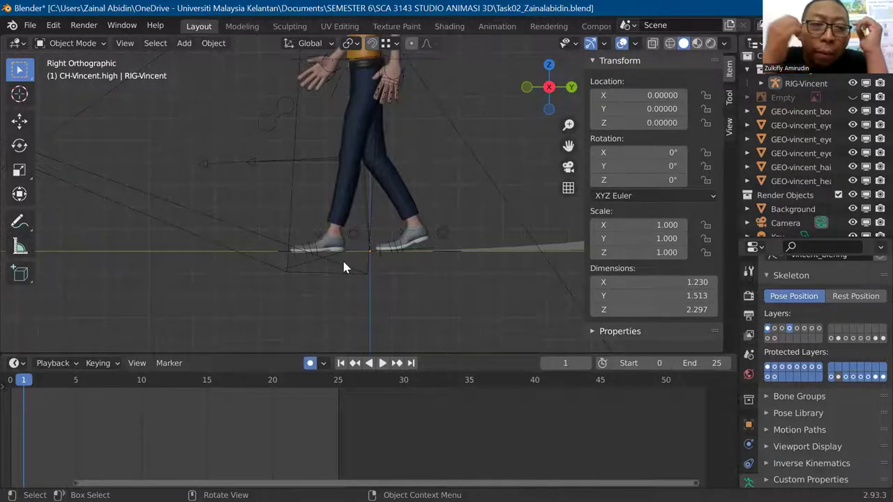
pyautogui.press('Right')
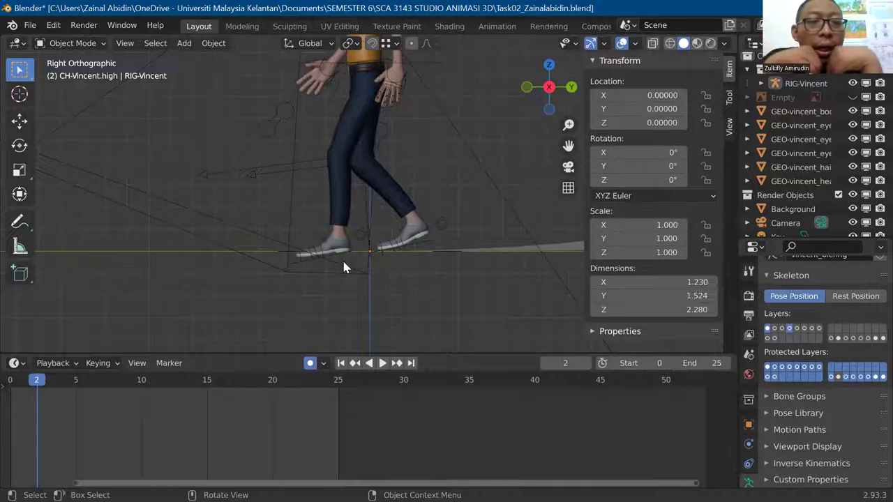
pyautogui.press('Left')
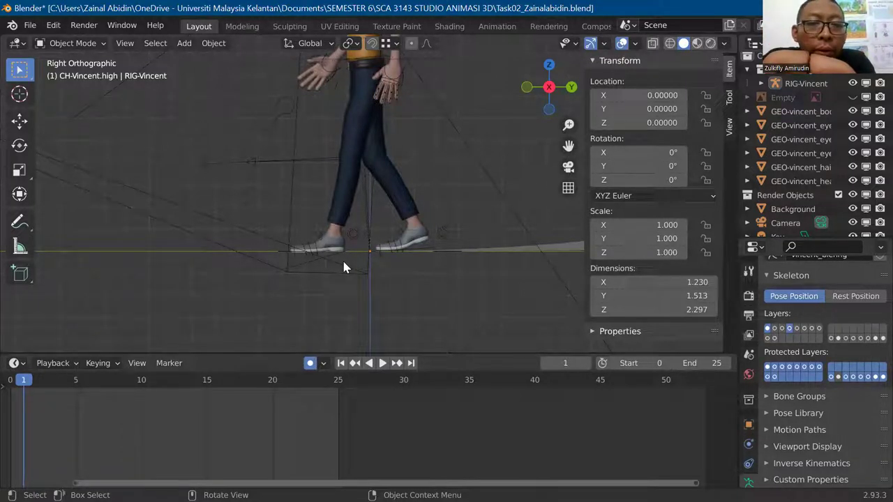
# - Frame the character in the viewport and step the walk from frame 1 to frame 10
pyautogui.scroll(-3, 468, 129)
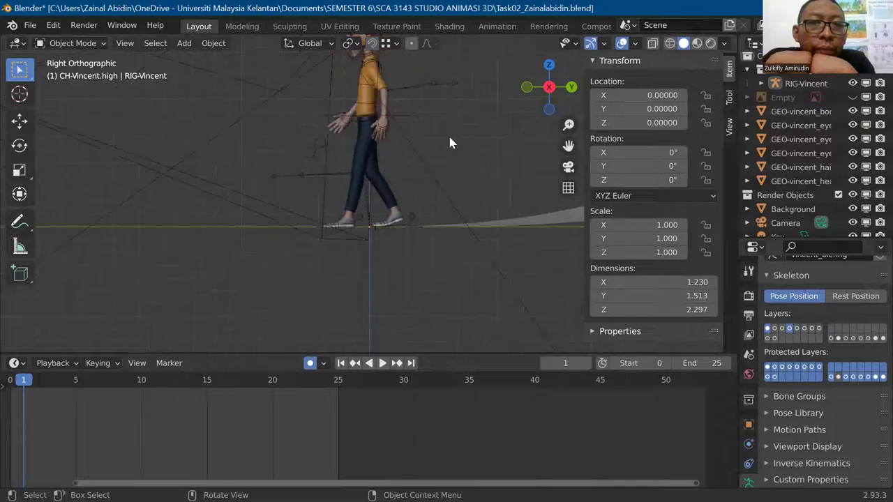
pyautogui.scroll(-2, 481, 145)
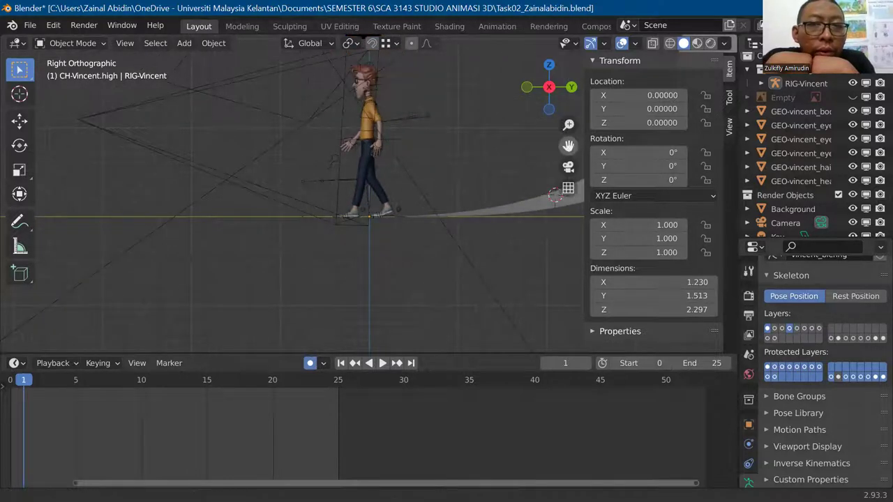
pyautogui.moveTo(569, 145); pyautogui.dragTo(419, 201)
pyautogui.scroll(2, 418, 201)
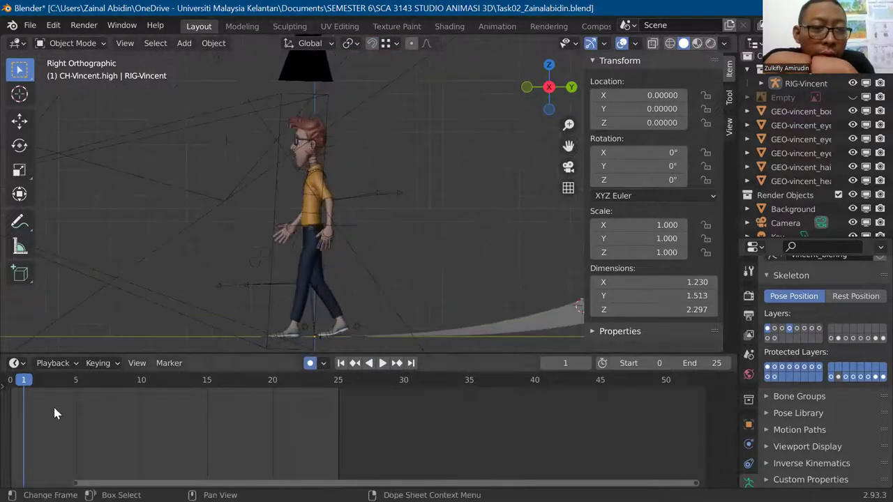
pyautogui.press('Right')
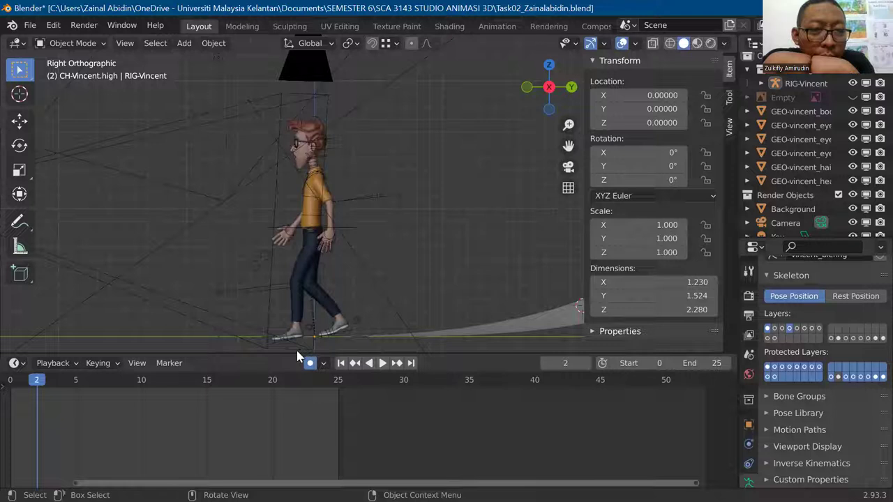
pyautogui.press('Right')
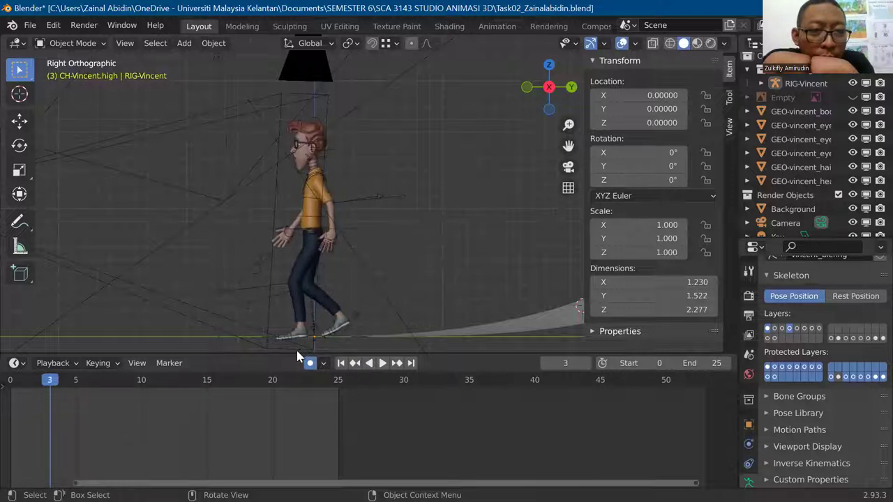
pyautogui.press('Right')
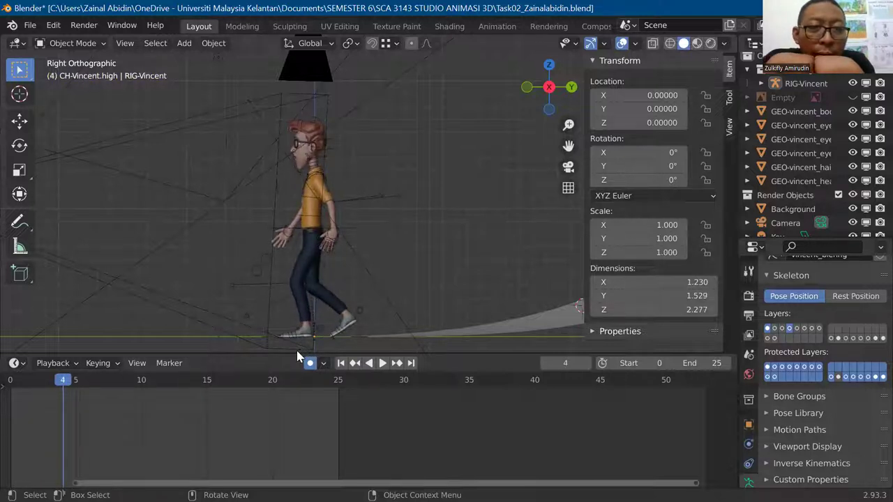
pyautogui.press('Right')
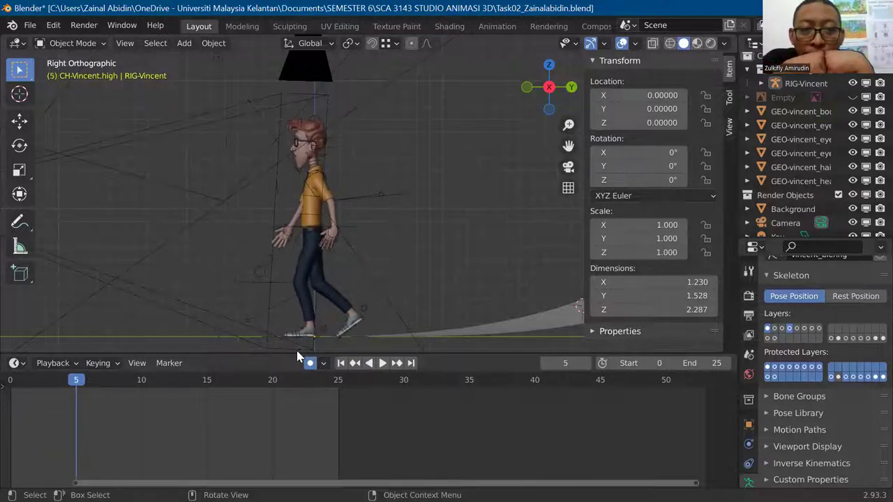
pyautogui.press('Right')
pyautogui.press('Right')
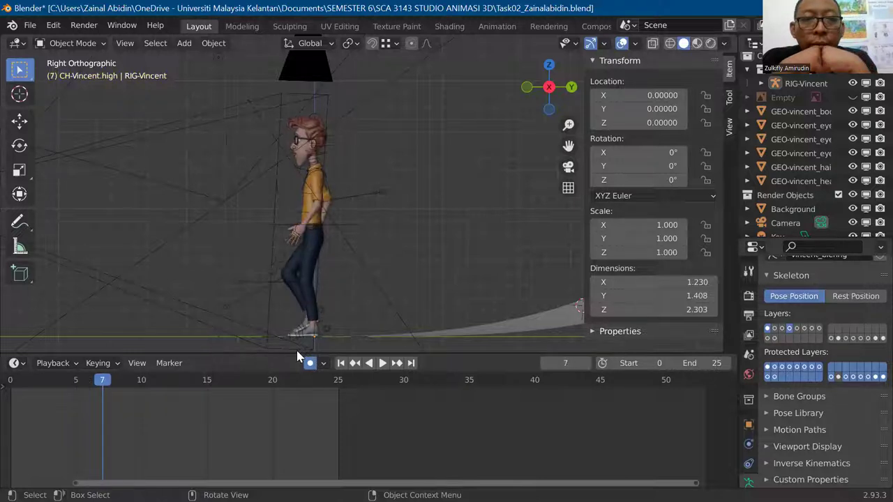
pyautogui.press('Right')
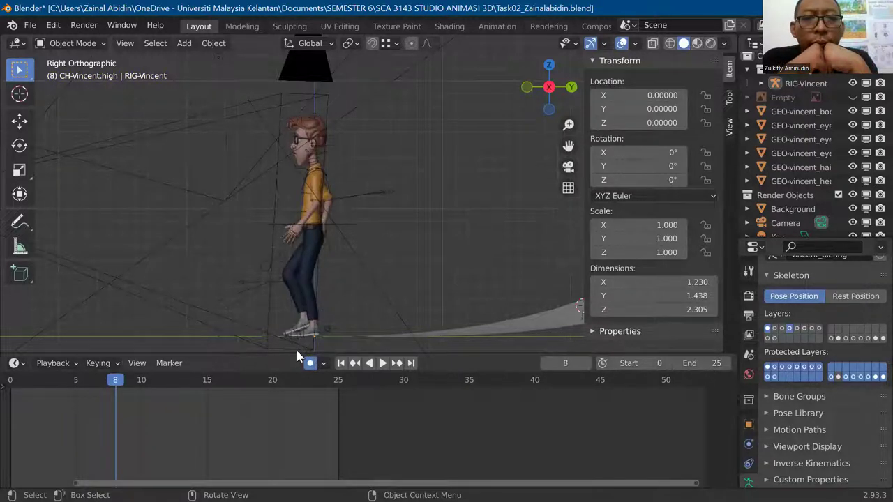
pyautogui.press('Right')
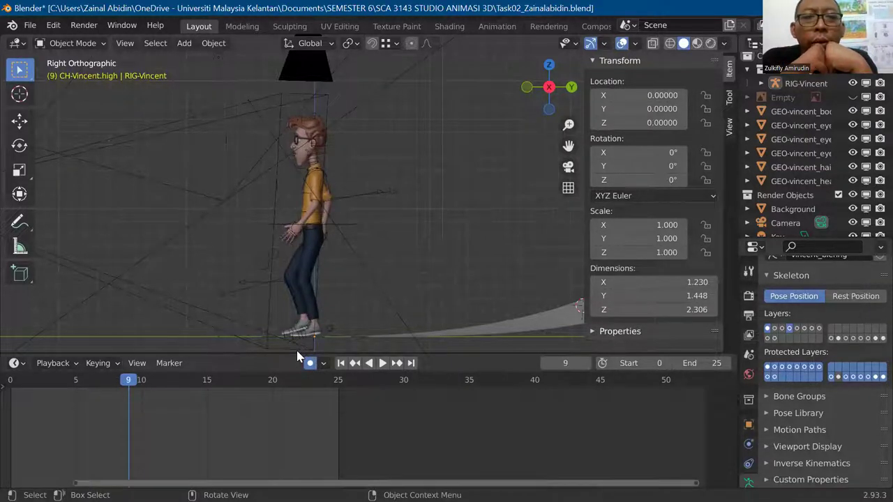
pyautogui.press('Right')
pyautogui.press('Right')
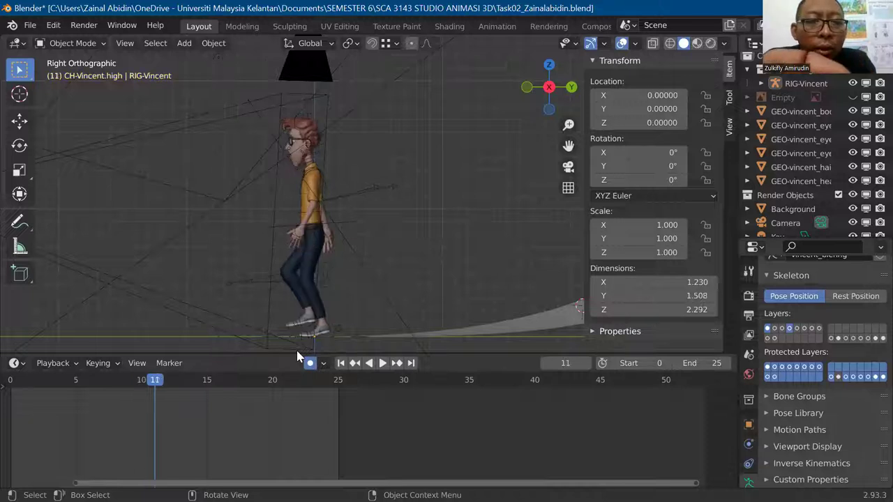
# - Recheck frame 10, then advance one frame at a time through frame 23
pyautogui.press('Left')
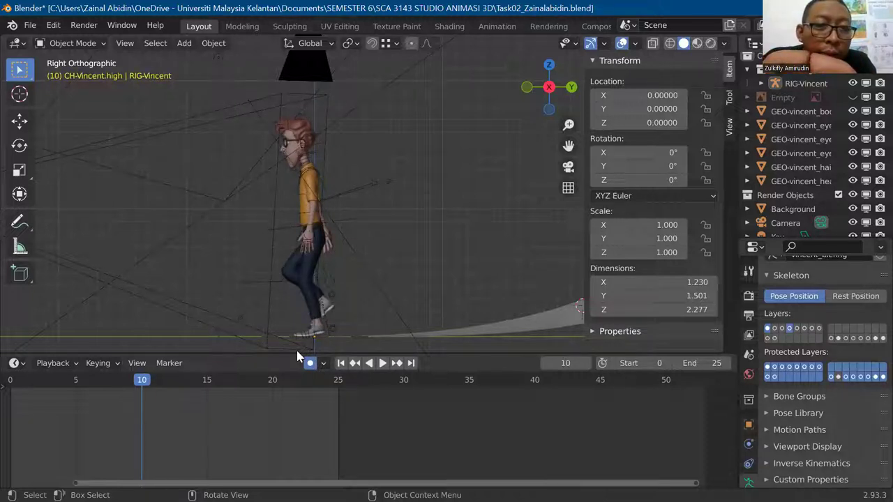
pyautogui.press('Right')
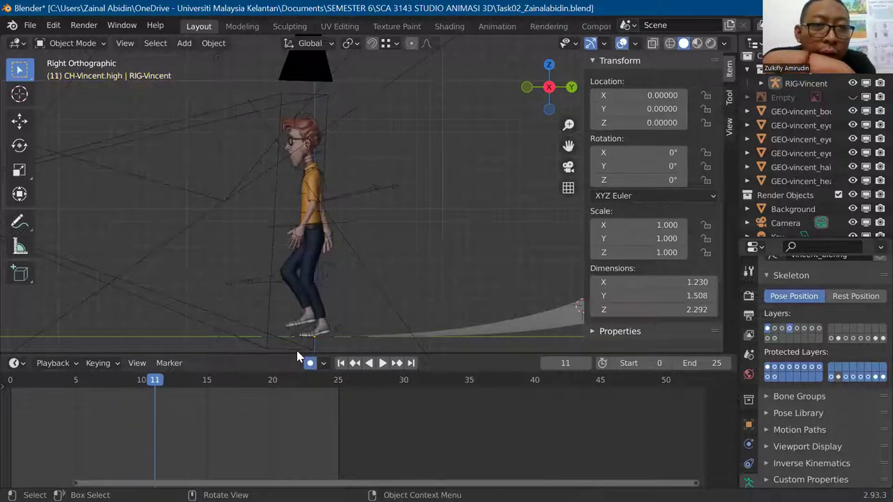
pyautogui.press('Right')
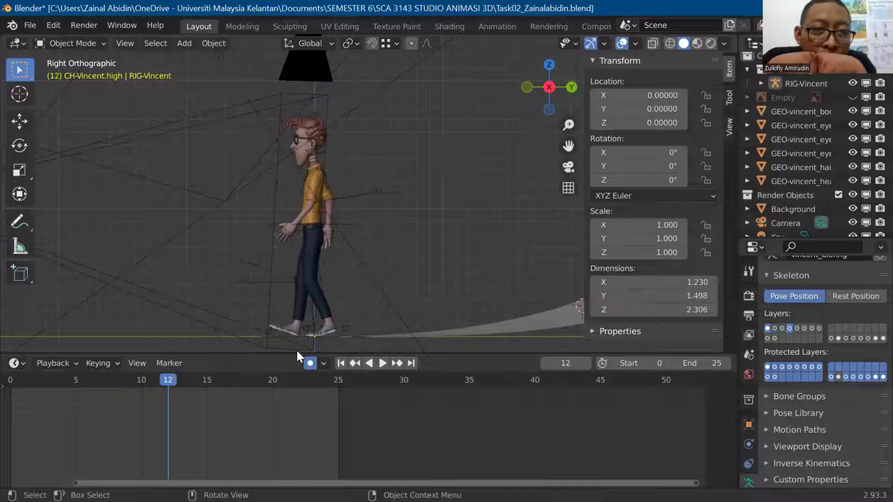
pyautogui.press('Right')
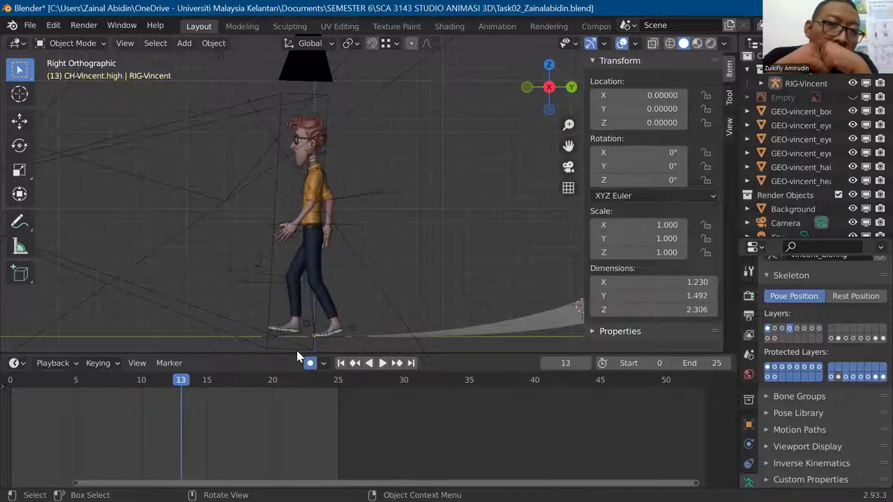
pyautogui.press('Right')
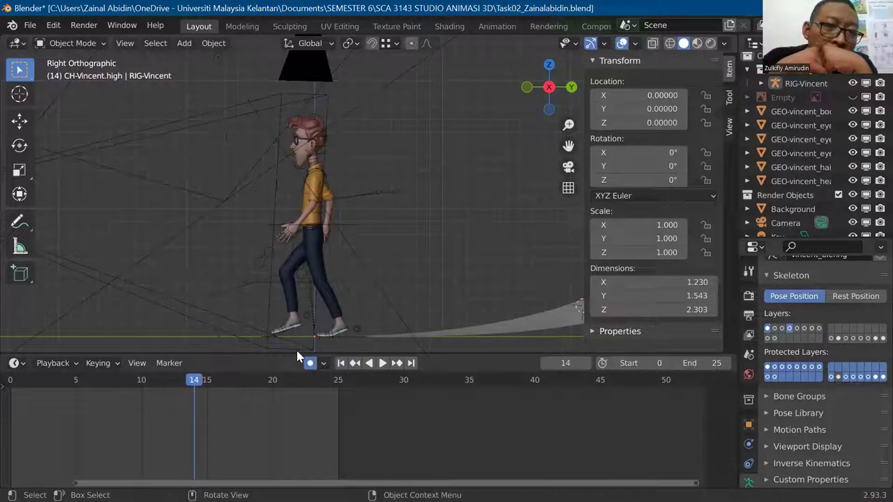
pyautogui.press('Right')
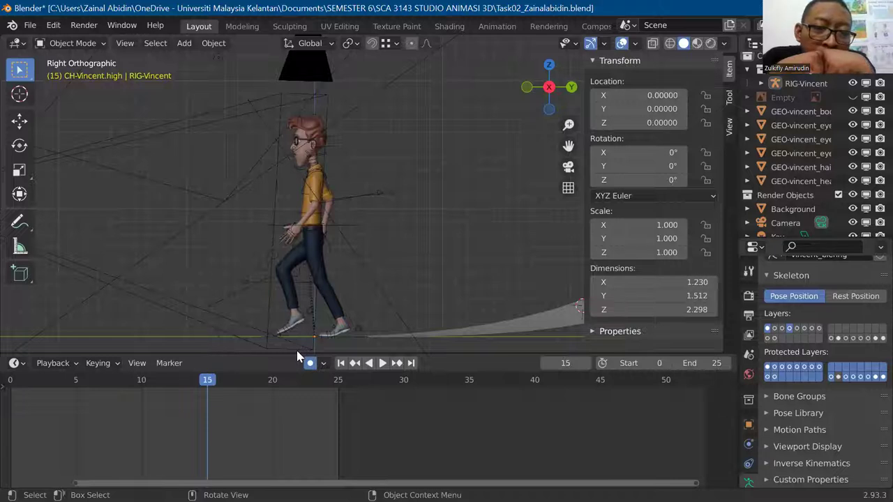
pyautogui.press('Right')
pyautogui.press('Right')
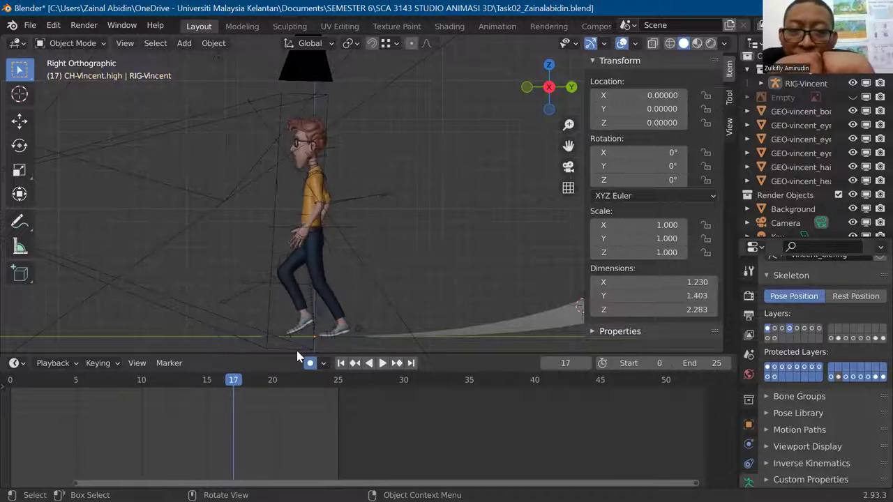
pyautogui.press('Right')
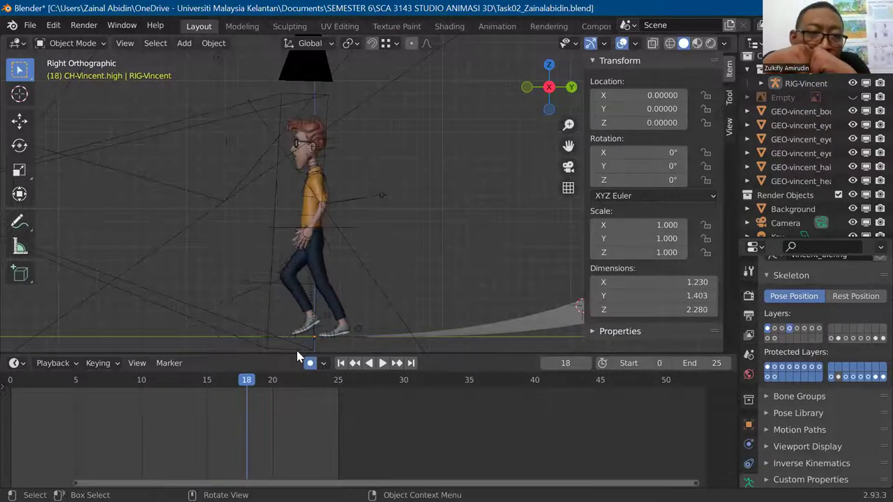
pyautogui.press('Right')
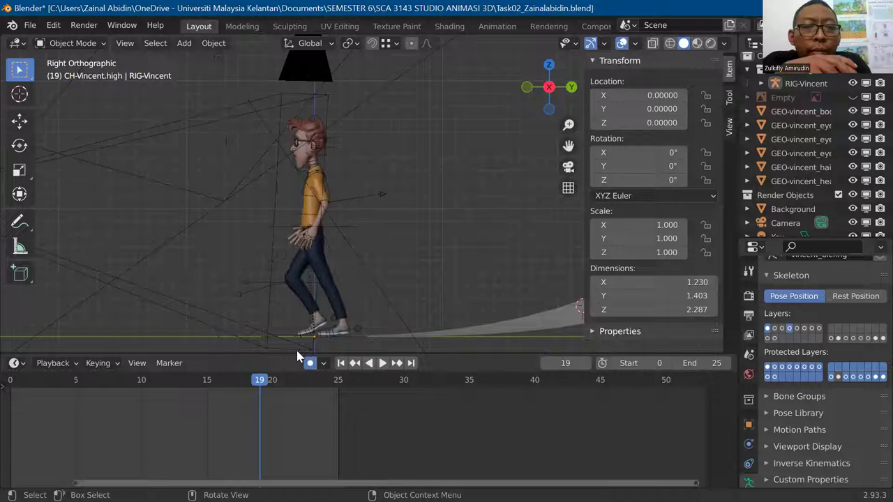
pyautogui.press('Right')
pyautogui.press('Right')
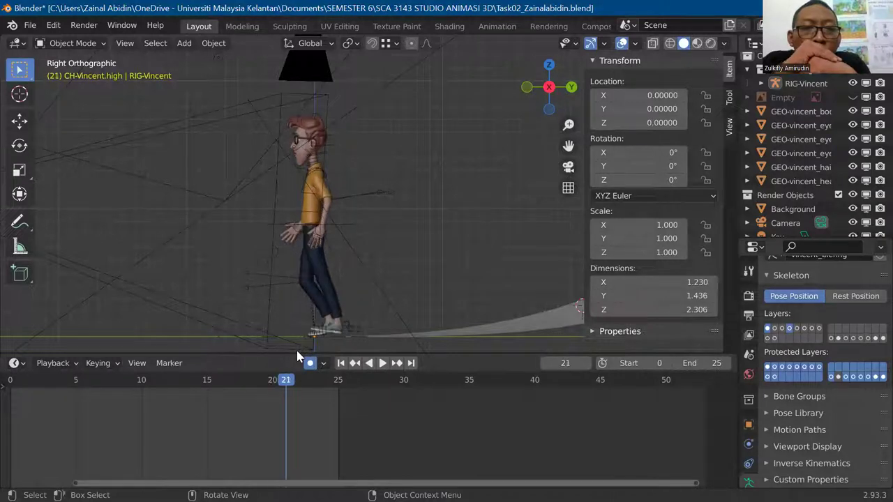
pyautogui.press('Right')
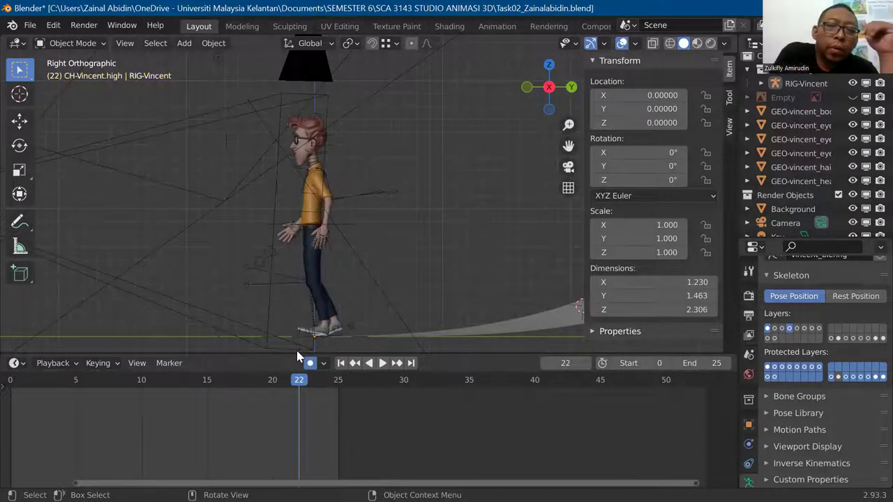
pyautogui.press('Right')
pyautogui.press('Right')
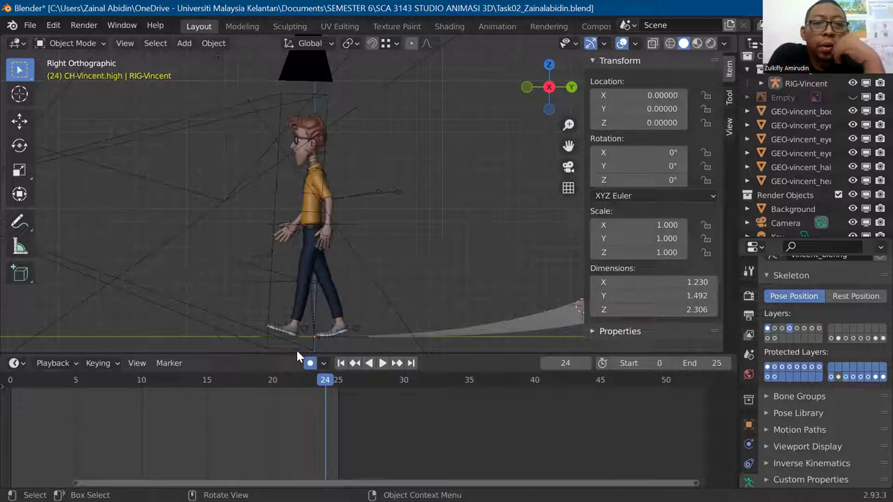
# - Advance the timeline from frame 24 to the final frame 25
pyautogui.press('Right')
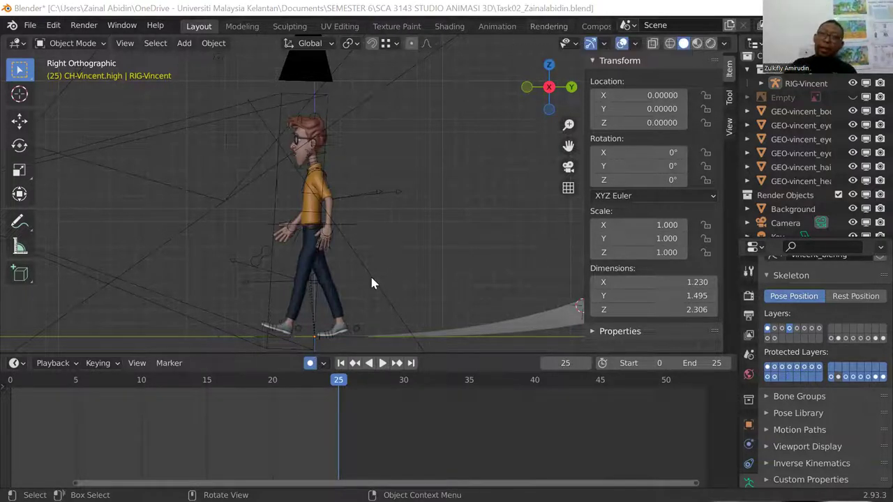
# - Play the walk animation, scrub through frames 11 to 15, and stop playback at frame 24
pyautogui.press('space')
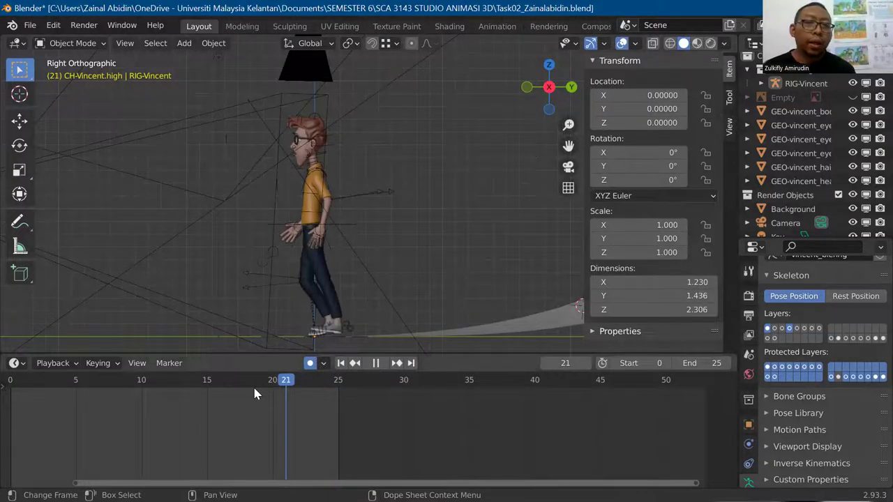
pyautogui.click(157, 399)
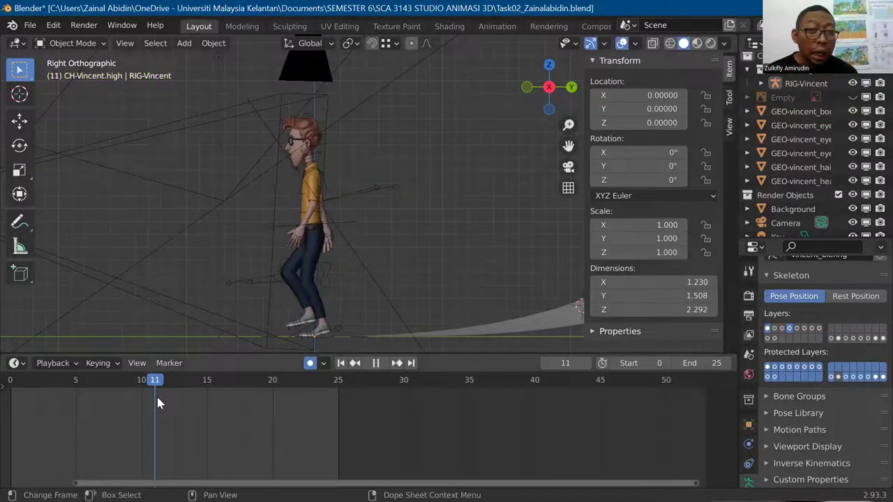
pyautogui.moveTo(164, 399); pyautogui.dragTo(206, 397)
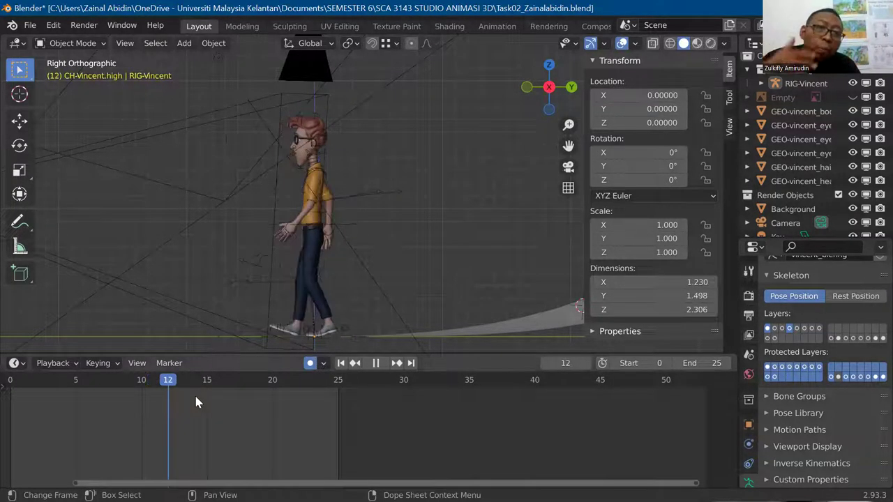
pyautogui.click(205, 398)
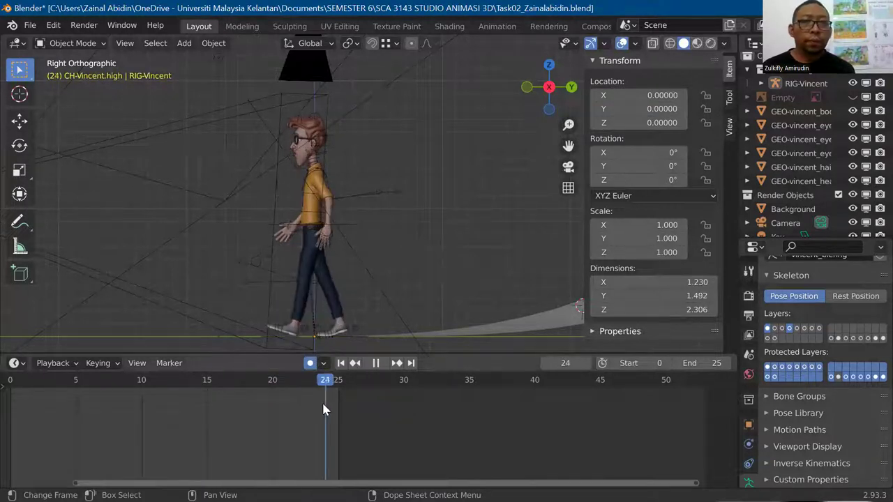
pyautogui.press('space')
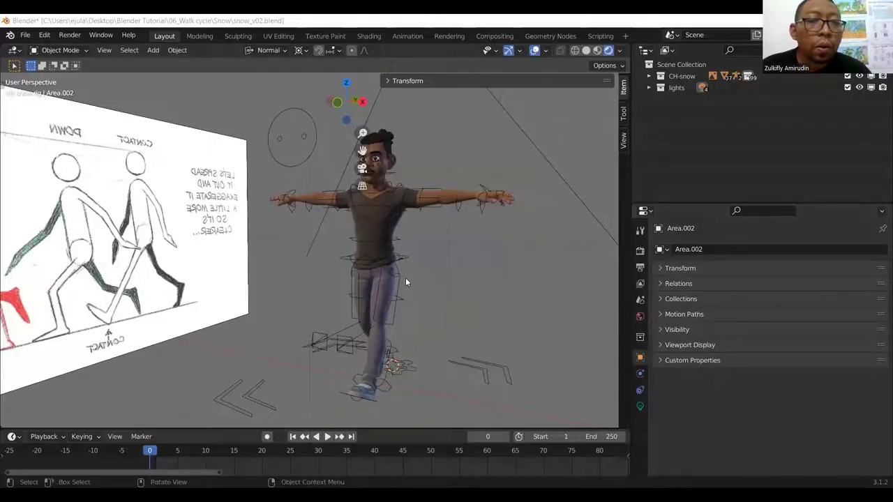
# - Orbit around the Snow character and set the current frame to 45
pyautogui.moveTo(442, 290)
pyautogui.mouseDown(button='middle')
pyautogui.moveTo(393, 293)
pyautogui.moveTo(468, 291)
pyautogui.moveTo(438, 176)
pyautogui.moveTo(419, 181)
pyautogui.mouseUp(button='middle')
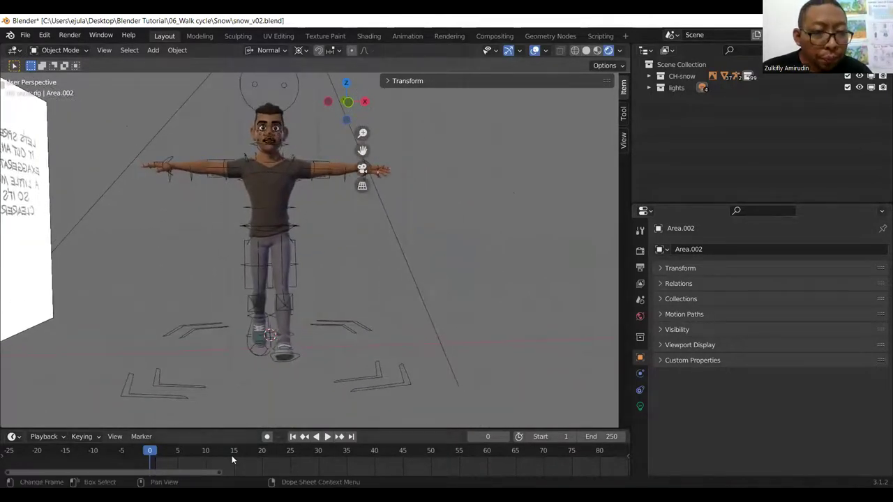
pyautogui.click(161, 451)
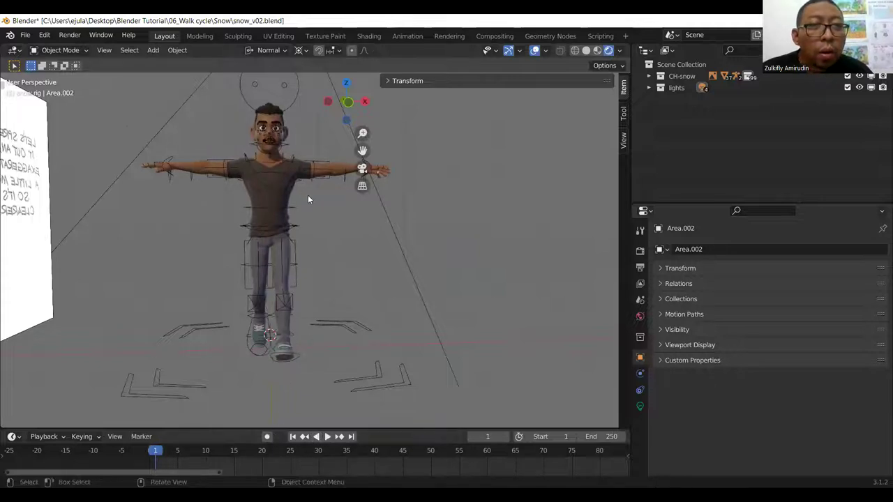
pyautogui.click(402, 460)
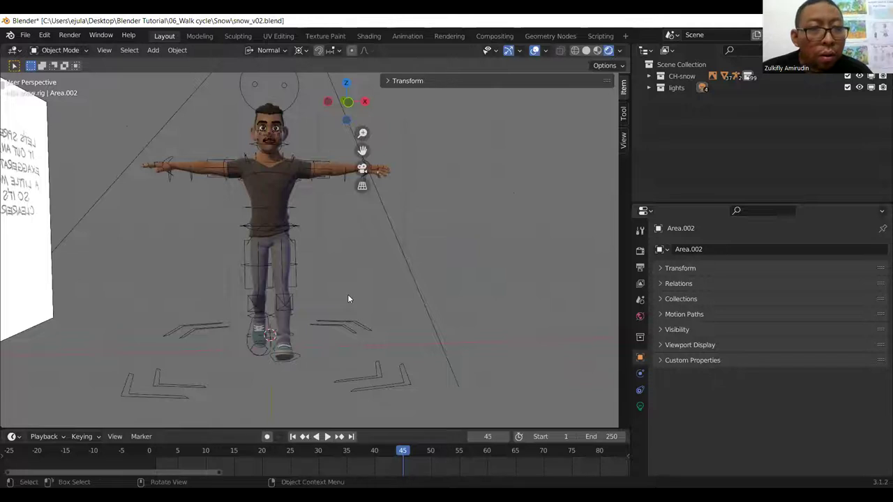
# - Switch the viewport to Solid shading and zoom in on a level front view of the character
pyautogui.press('z')
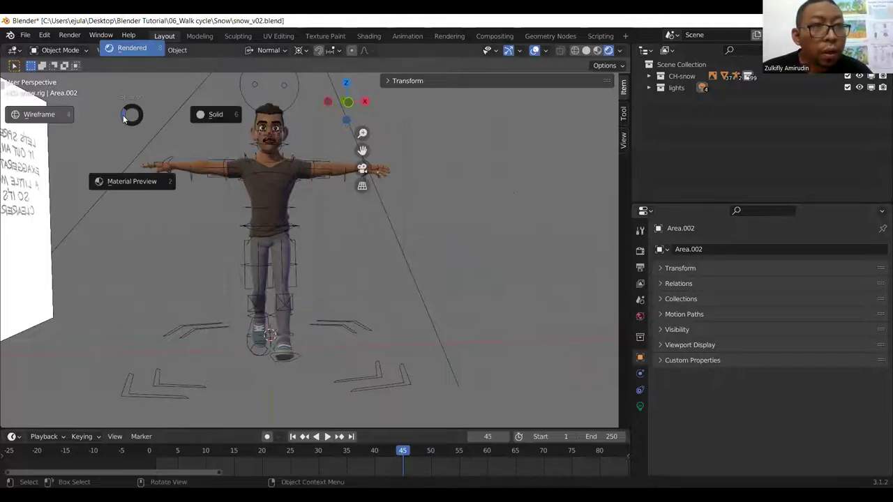
pyautogui.click(250, 124)
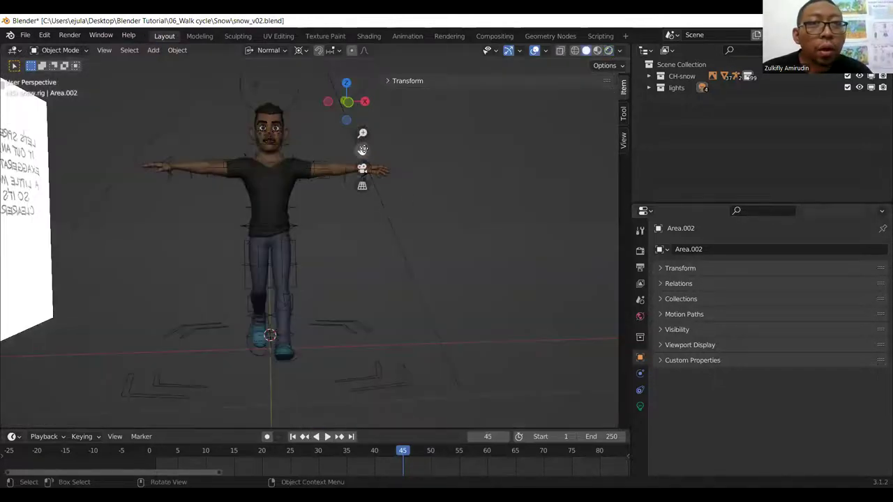
pyautogui.moveTo(391, 217); pyautogui.dragTo(391, 189, button='middle')
pyautogui.moveTo(321, 208); pyautogui.dragTo(321, 216, button='middle')
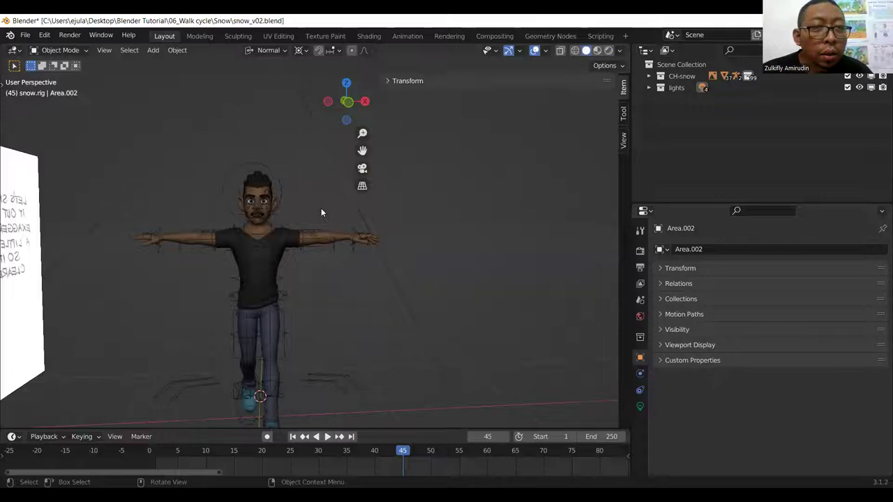
pyautogui.scroll(2, 312, 246)
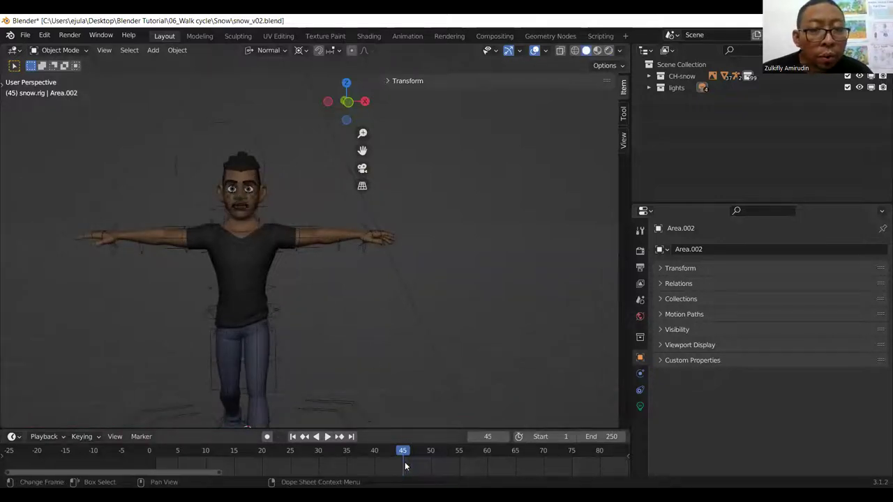
# - Put the Snow rig in Pose Mode, box-select its controls, and turn on auto-keying
pyautogui.click(278, 250)
pyautogui.hotkey('ctrl', 'Tab')
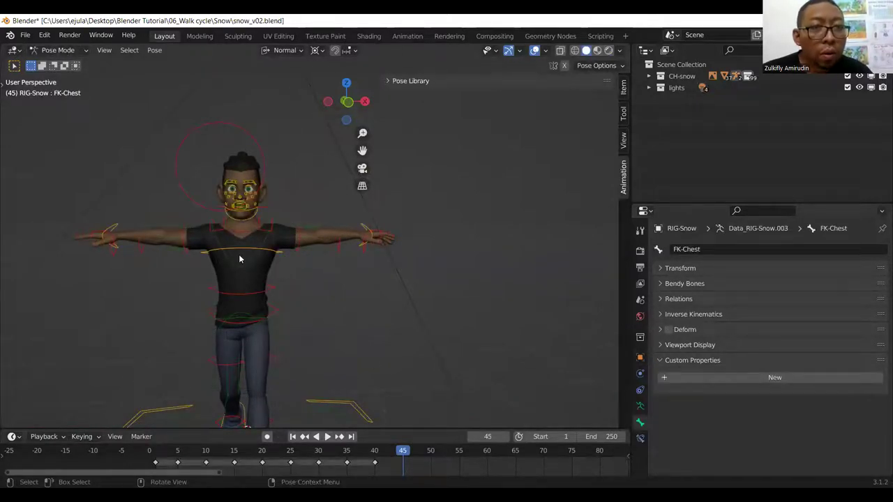
pyautogui.scroll(-3, 210, 230)
pyautogui.moveTo(147, 178); pyautogui.dragTo(454, 427)
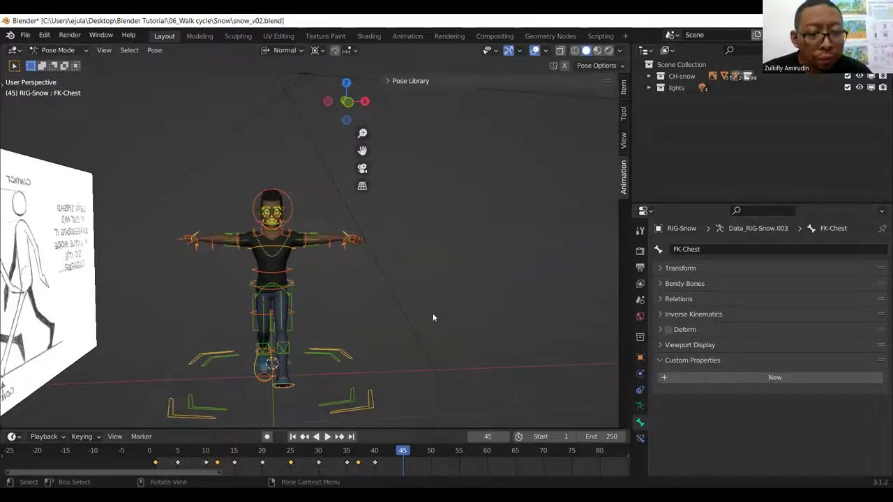
pyautogui.click(267, 437)
# - Apply the Snow rig's current pose as its rest pose with Ctrl+A
pyautogui.click(408, 316)
pyautogui.scroll(2, 262, 211)
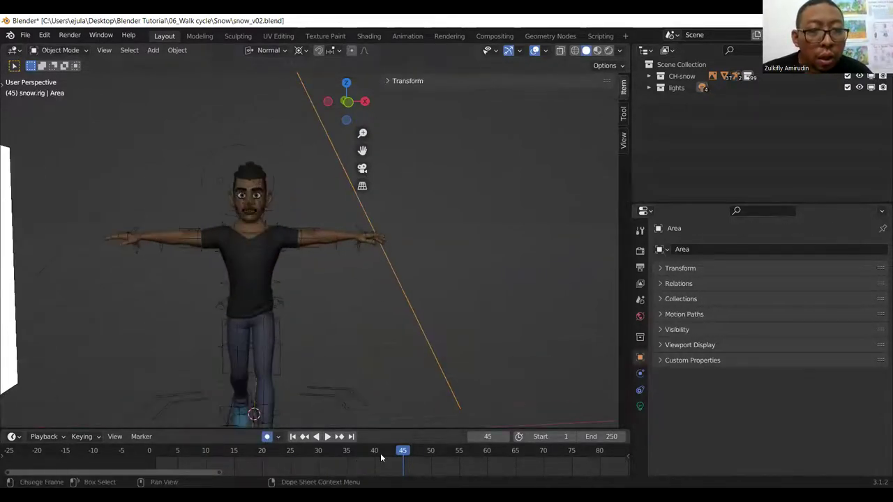
pyautogui.hotkey('ctrl', 'z')
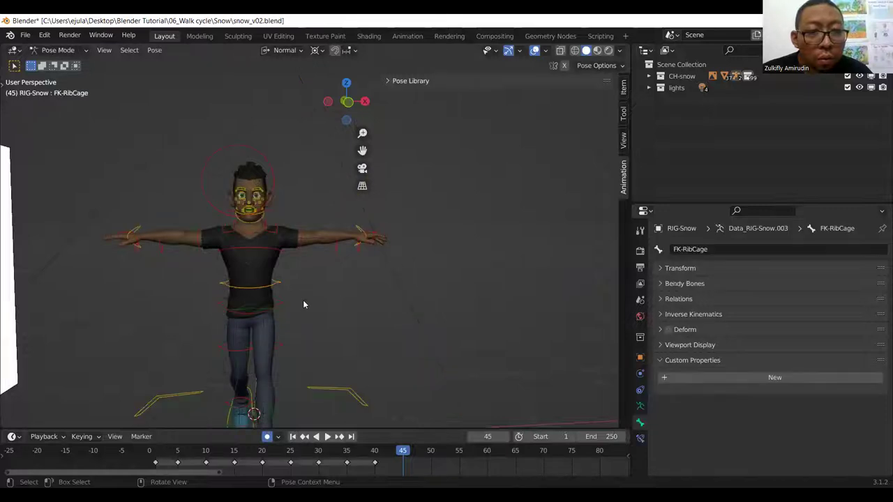
pyautogui.scroll(-3, 183, 246)
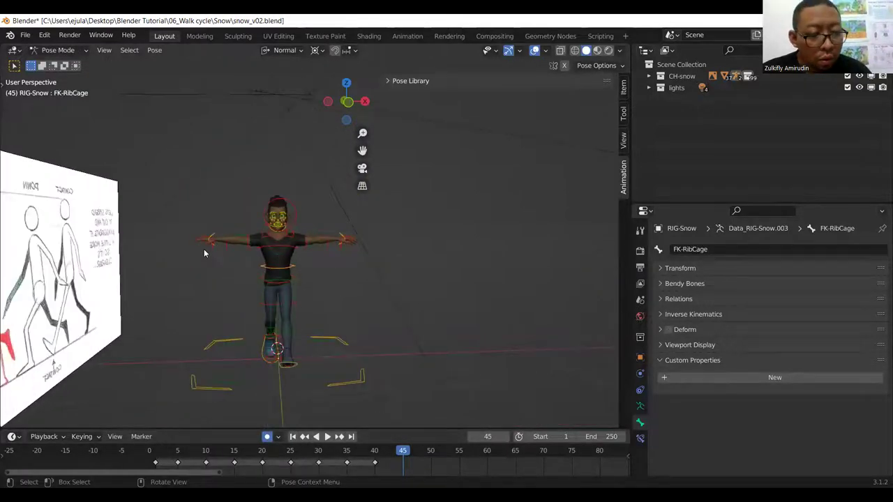
pyautogui.hotkey('ctrl', 'a')
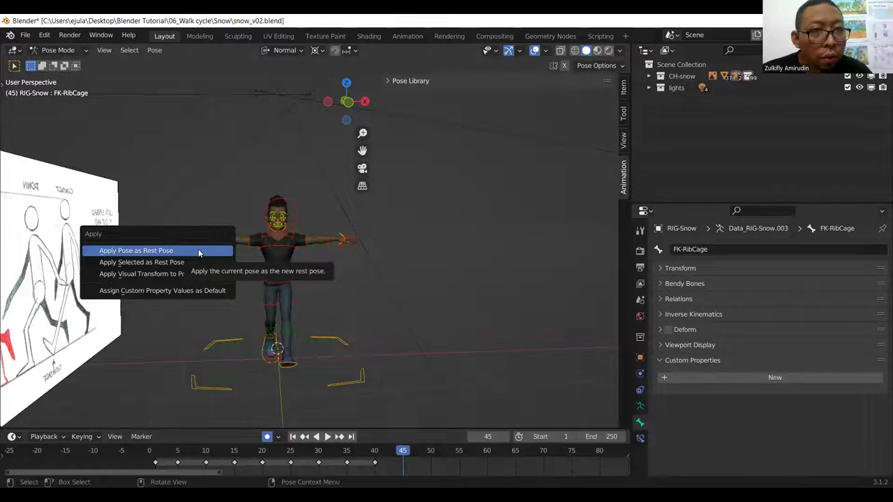
pyautogui.click(198, 253)
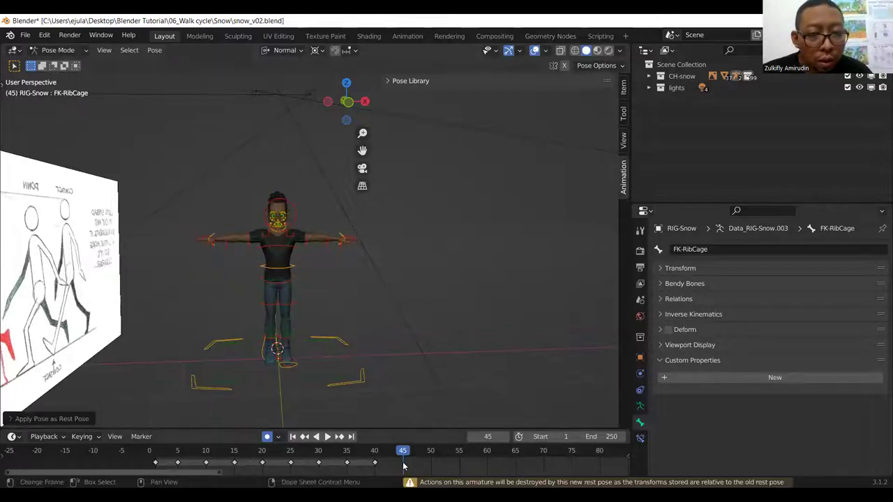
# - Box-select all the Snow rig's bones and insert Location & Rotation keys at frame 45
pyautogui.moveTo(168, 174); pyautogui.dragTo(526, 426)
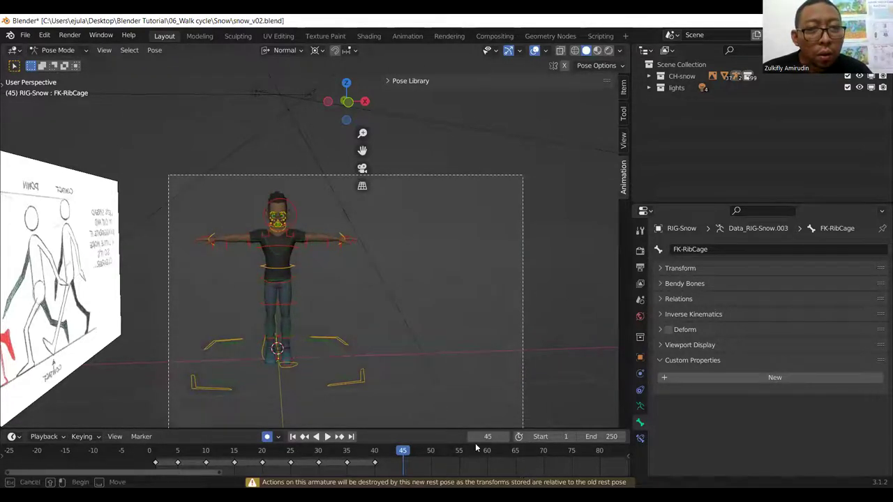
pyautogui.press('i')
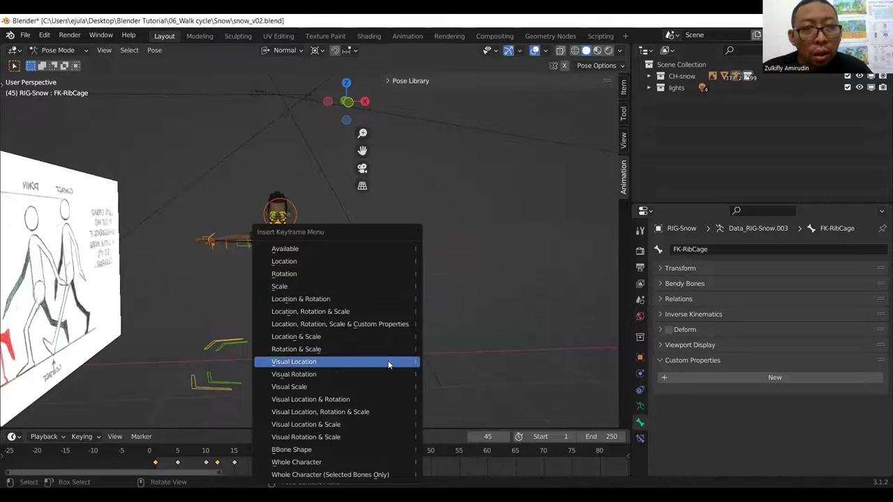
pyautogui.click(356, 300)
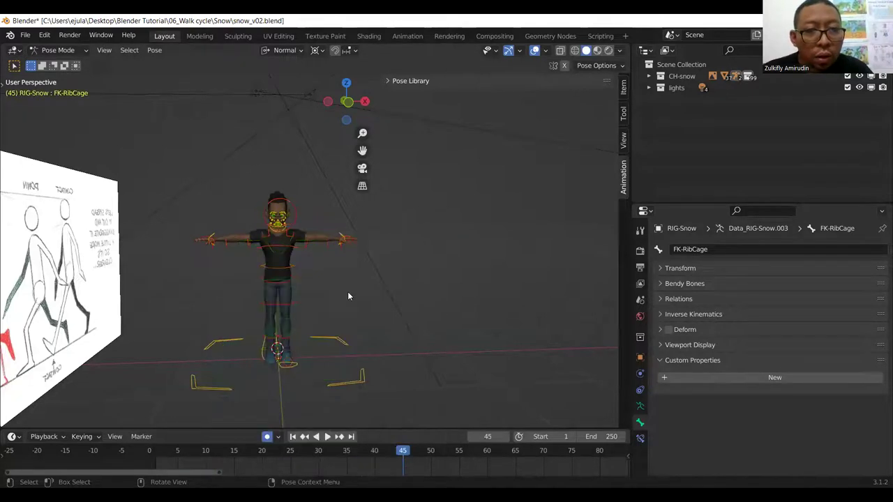
pyautogui.scroll(2, 338, 293)
pyautogui.scroll(2, 328, 292)
# - Reselect all the rig's bones from a three-quarter view and key Location & Rotation again
pyautogui.moveTo(289, 237)
pyautogui.mouseDown(button='middle')
pyautogui.moveTo(243, 237)
pyautogui.moveTo(206, 221)
pyautogui.moveTo(298, 235)
pyautogui.moveTo(300, 219)
pyautogui.mouseUp(button='middle')
pyautogui.press('a')
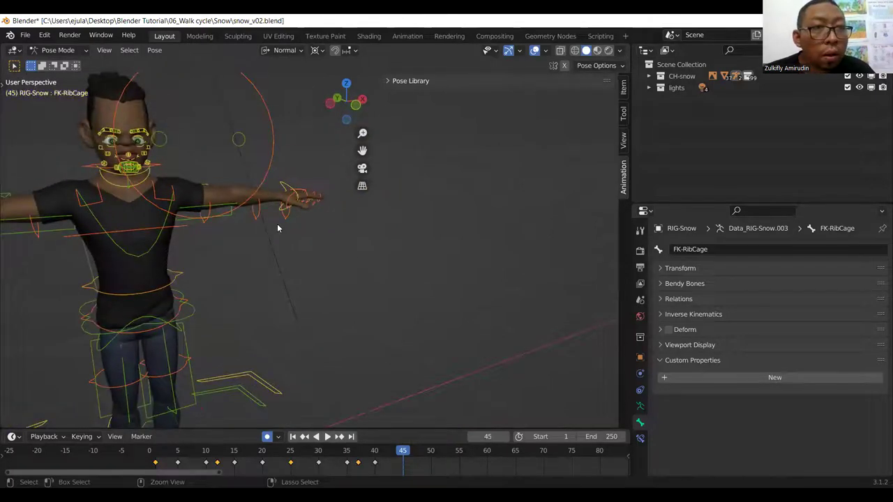
pyautogui.hotkey('ctrl', 'v')
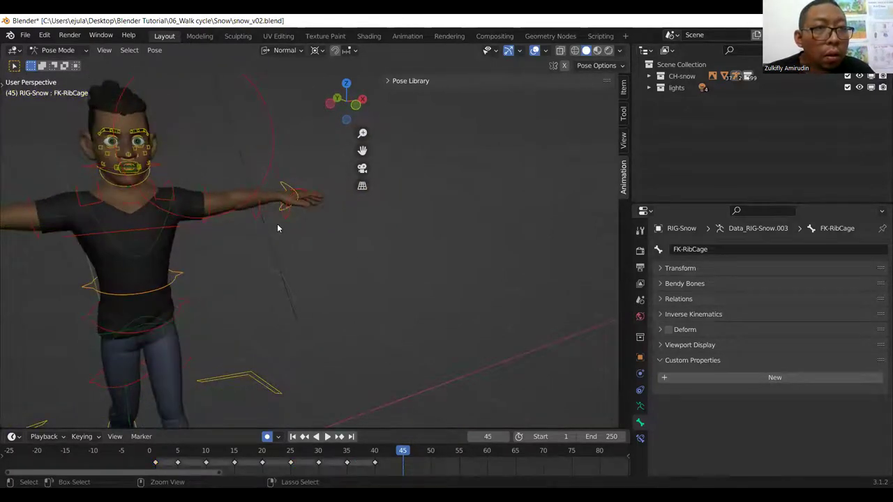
pyautogui.scroll(-3, 388, 319)
pyautogui.moveTo(304, 270)
pyautogui.mouseDown(button='middle')
pyautogui.moveTo(294, 283)
pyautogui.moveTo(150, 164)
pyautogui.mouseUp(button='middle')
pyautogui.moveTo(151, 164); pyautogui.dragTo(444, 422)
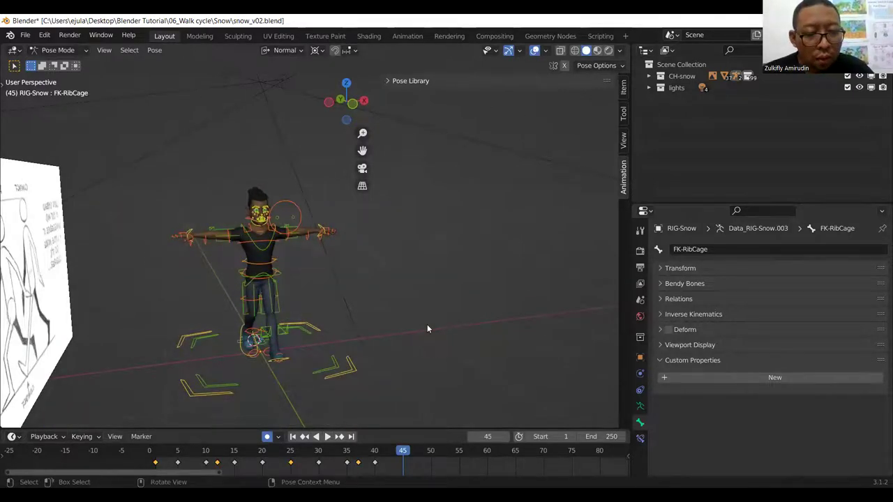
pyautogui.press('i')
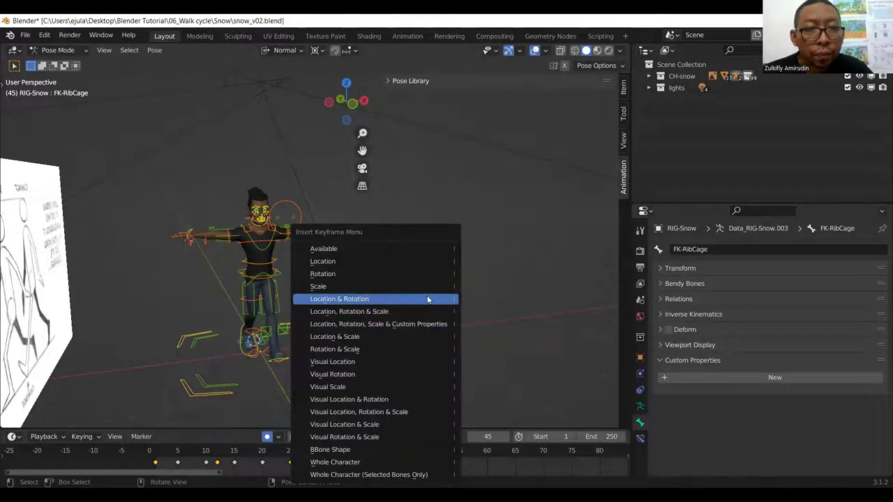
pyautogui.click(427, 299)
pyautogui.moveTo(414, 276); pyautogui.dragTo(358, 261, button='middle')
pyautogui.scroll(3, 334, 293)
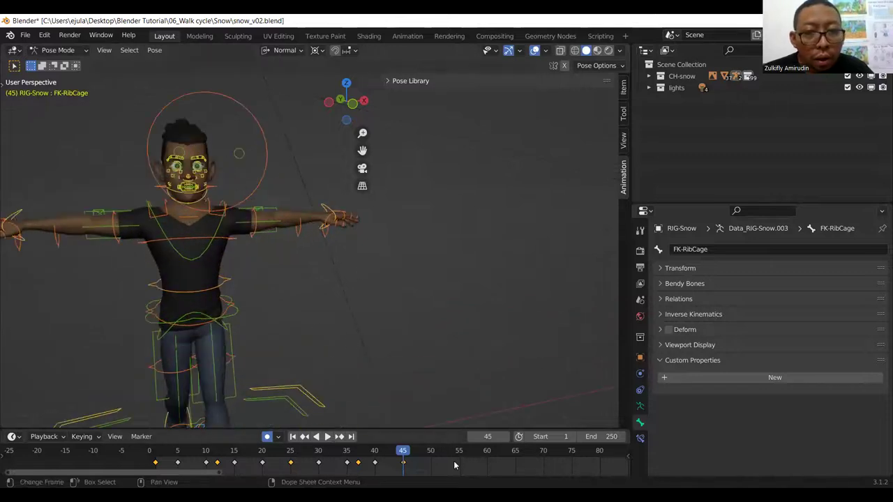
# - Go to frame 60 and slightly rotate the MSTR-Spine_Torso and FK-Spine controls
pyautogui.click(487, 463)
pyautogui.click(487, 450)
pyautogui.press('space')
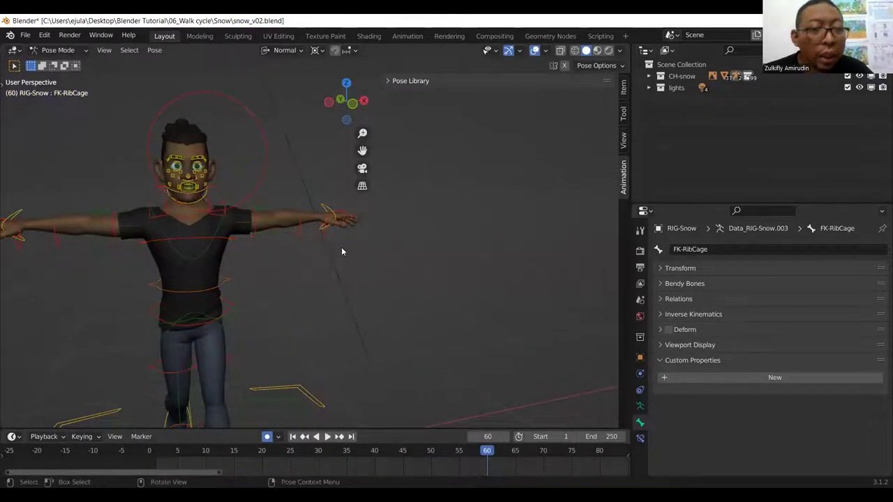
pyautogui.click(236, 301)
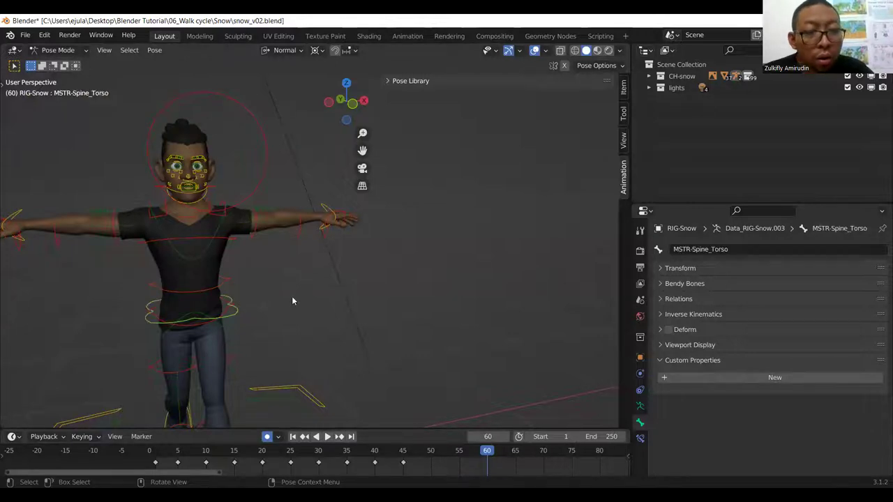
pyautogui.press('r')
pyautogui.click(259, 298)
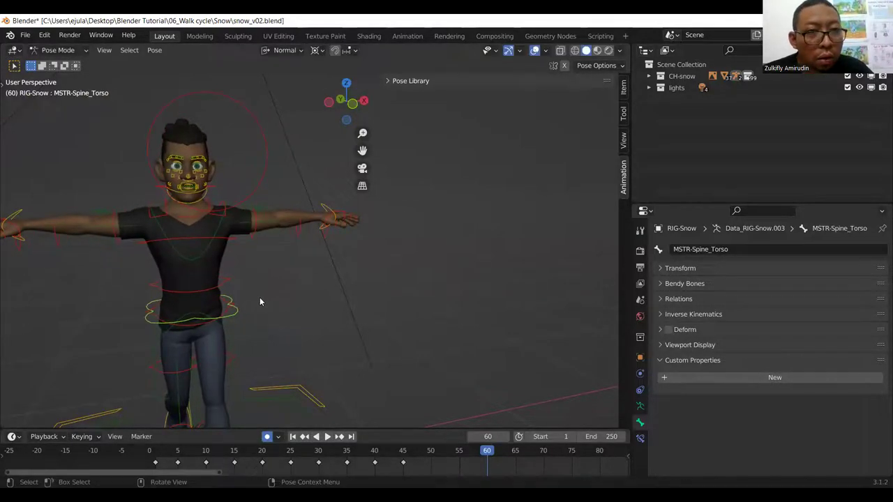
pyautogui.click(237, 304)
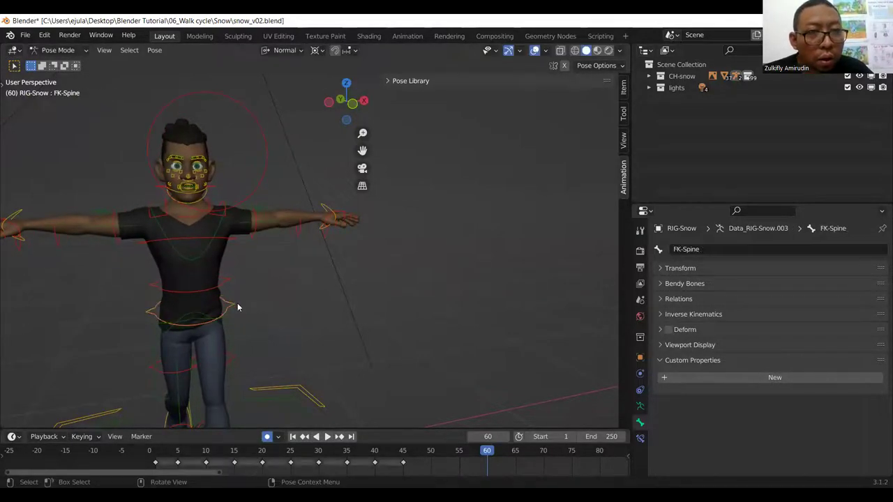
pyautogui.press('r')
pyautogui.click(284, 300)
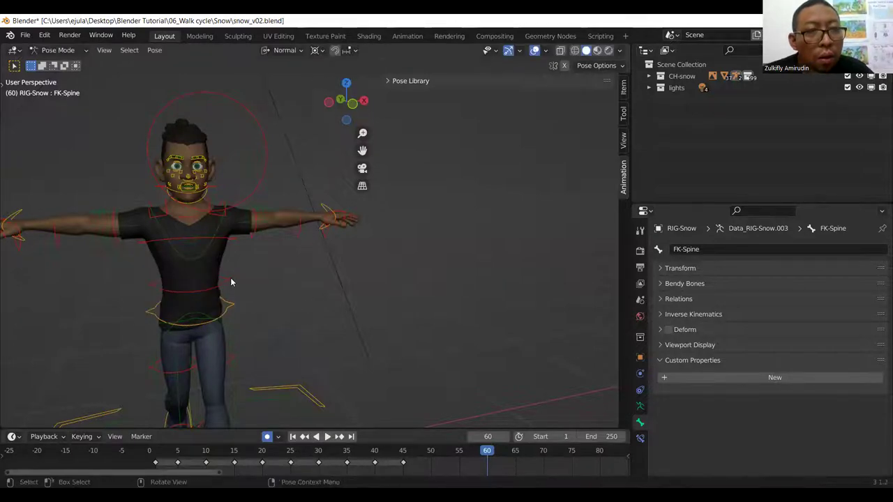
# - Select the head control and try moving and rotating it, cancelling both
pyautogui.scroll(3, 221, 295)
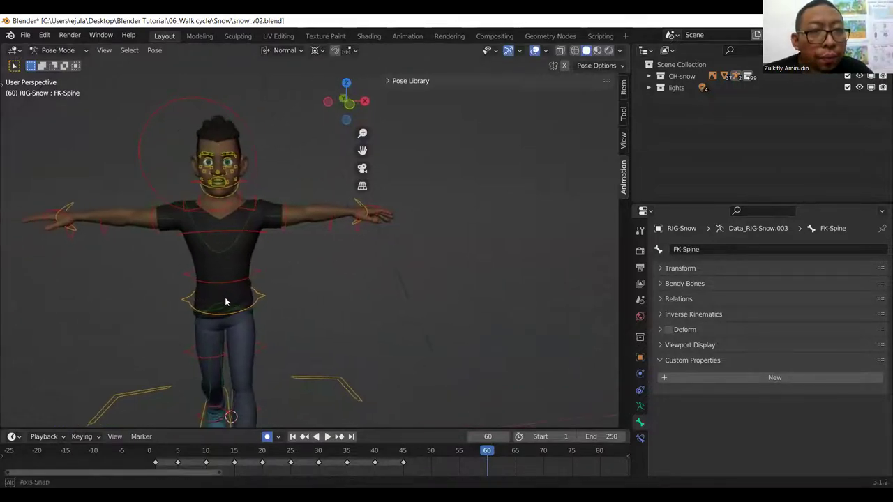
pyautogui.click(211, 170)
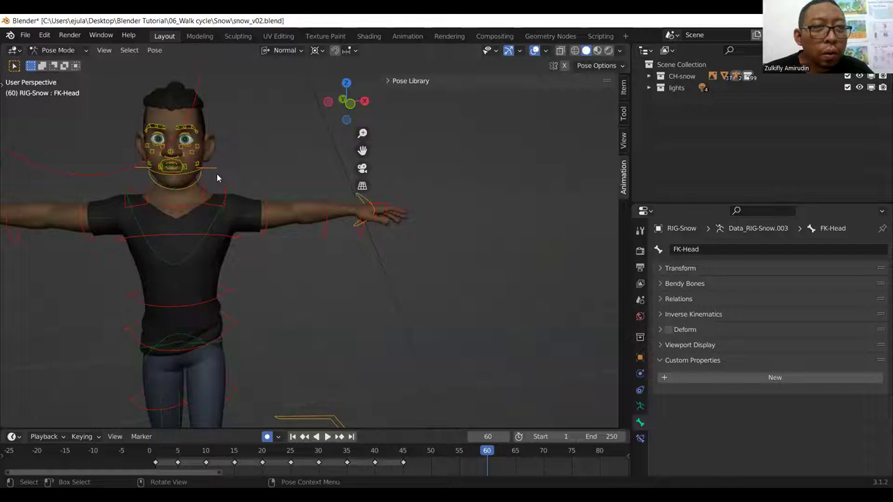
pyautogui.moveTo(218, 185)
pyautogui.mouseDown(button='middle')
pyautogui.moveTo(244, 198)
pyautogui.moveTo(228, 198)
pyautogui.moveTo(286, 210)
pyautogui.moveTo(291, 222)
pyautogui.moveTo(271, 218)
pyautogui.mouseUp(button='middle')
pyautogui.press('g')
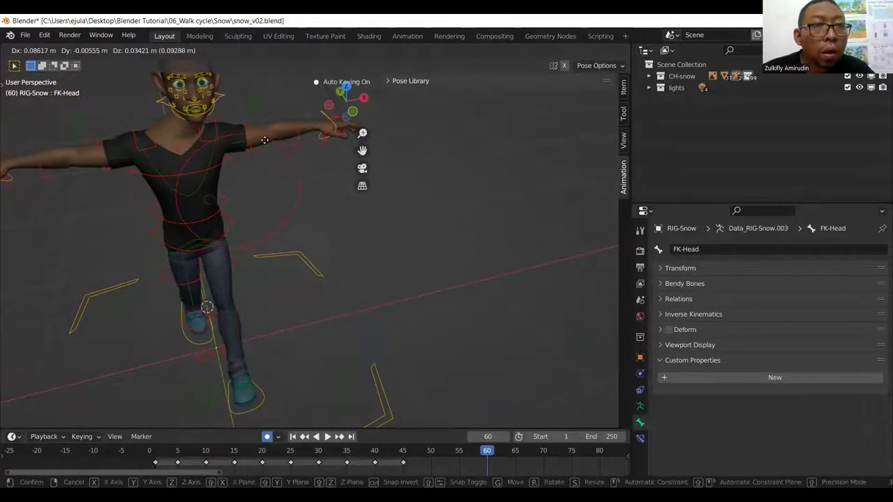
pyautogui.rightClick(241, 147)
pyautogui.press('r')
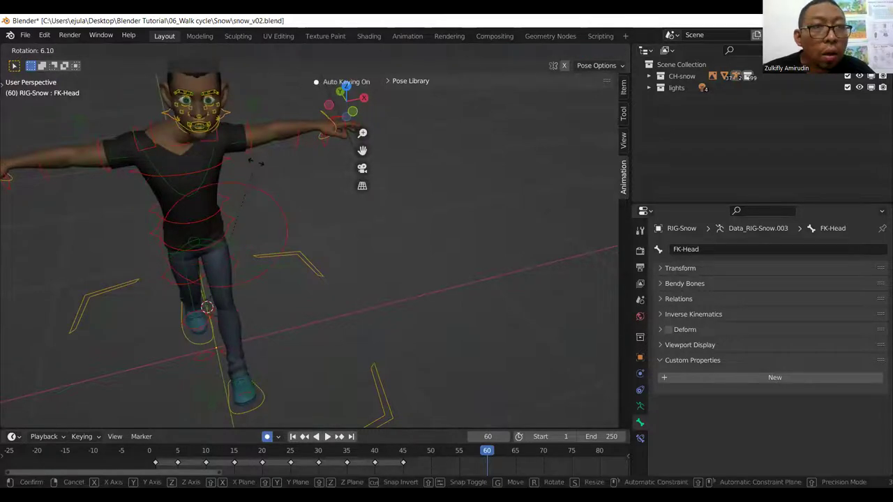
pyautogui.rightClick(292, 211)
pyautogui.moveTo(291, 212); pyautogui.dragTo(288, 219, button='middle')
# - From the top view, select the chest control and rotate it around the vertical axis
pyautogui.press('KP_7')
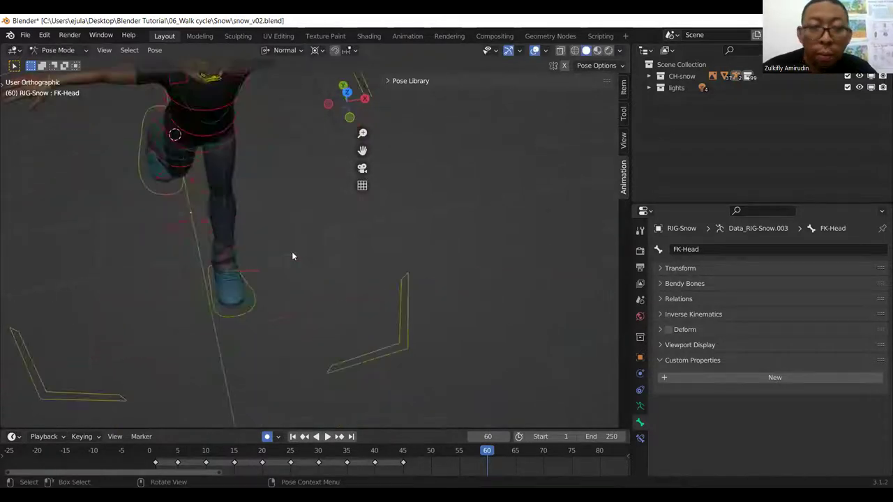
pyautogui.scroll(-5, 291, 251)
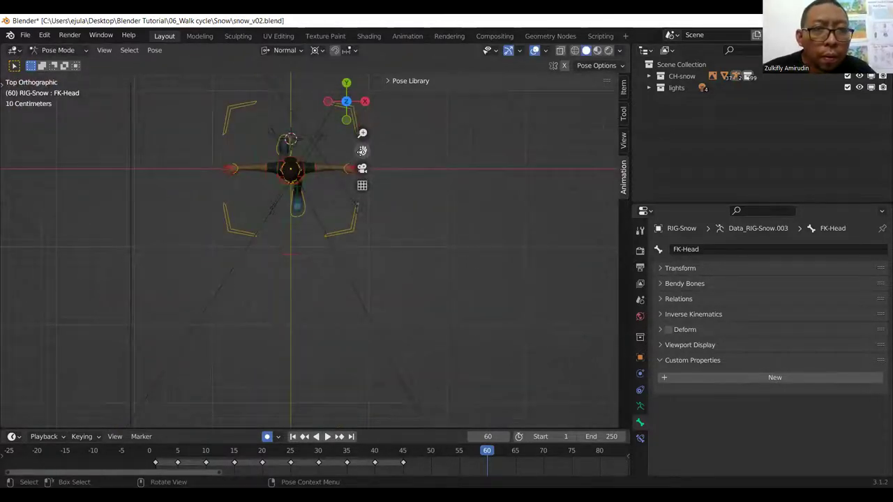
pyautogui.scroll(4, 330, 231)
pyautogui.scroll(3, 341, 155)
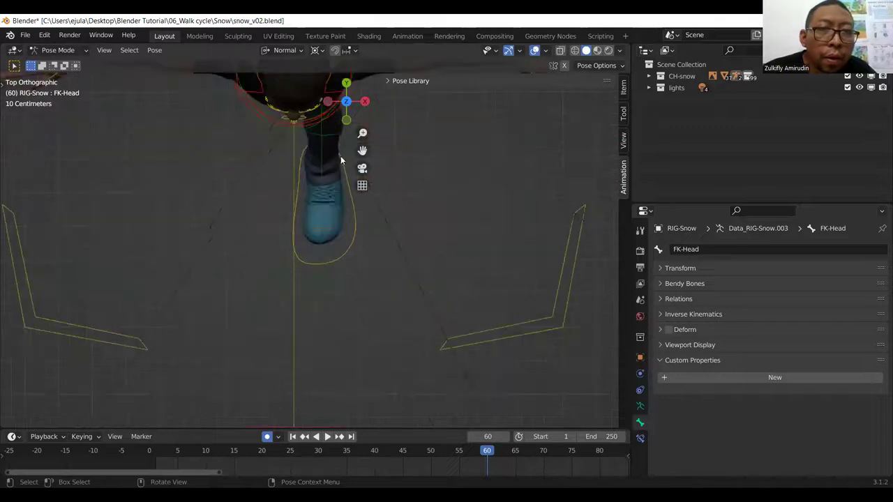
pyautogui.moveTo(362, 150); pyautogui.dragTo(360, 314)
pyautogui.scroll(1, 358, 154)
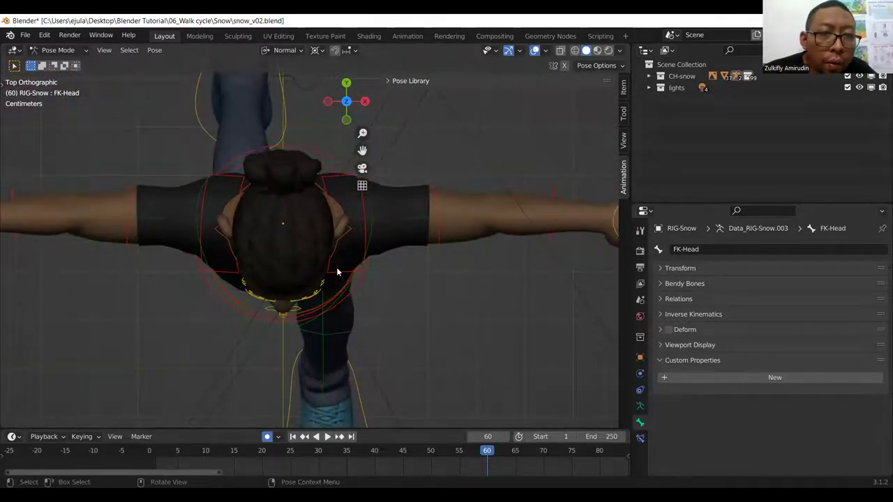
pyautogui.click(244, 152)
pyautogui.press('g')
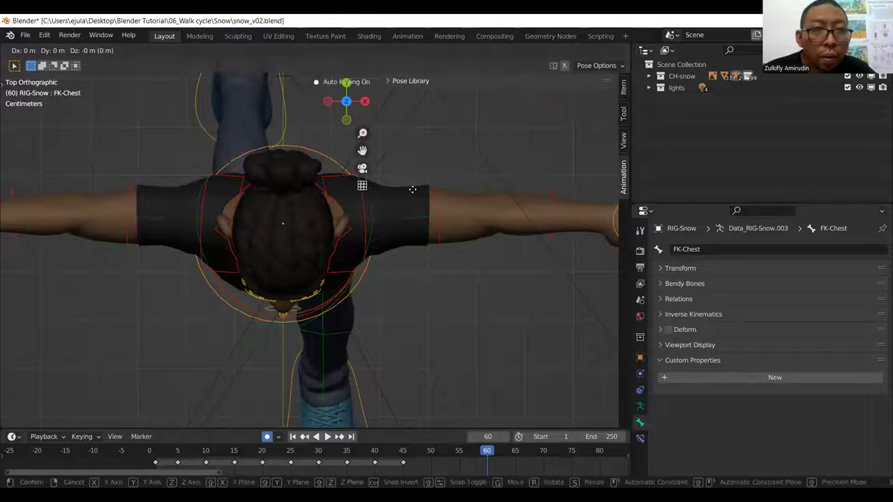
pyautogui.press('r')
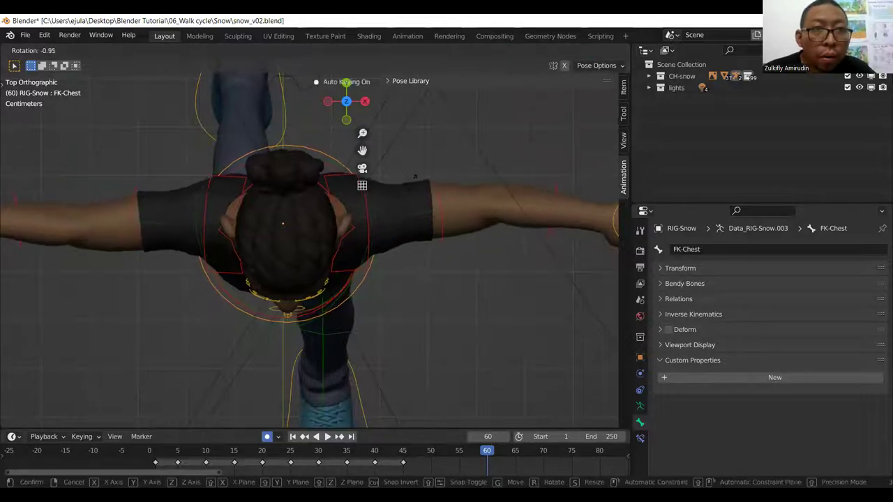
pyautogui.click(409, 181)
# - Refine the chest twist with another rotation from the top-down view
pyautogui.moveTo(413, 225); pyautogui.dragTo(403, 132, button='middle')
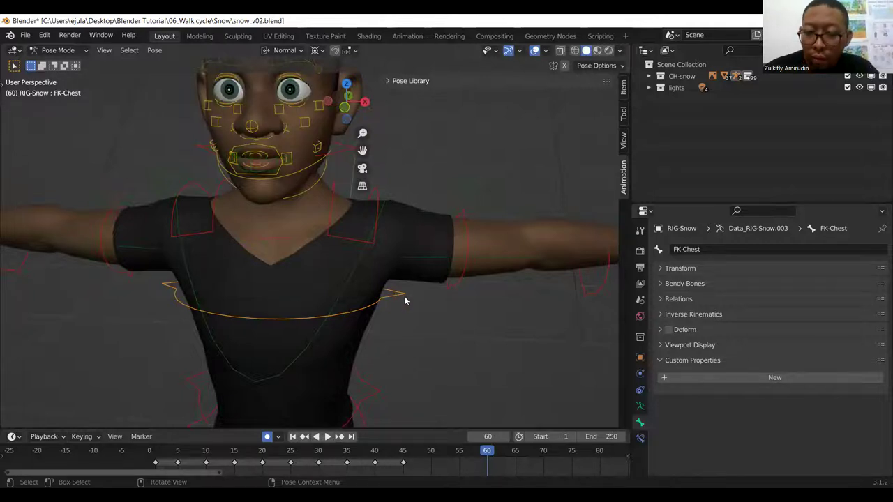
pyautogui.press('KP_7')
pyautogui.press('r')
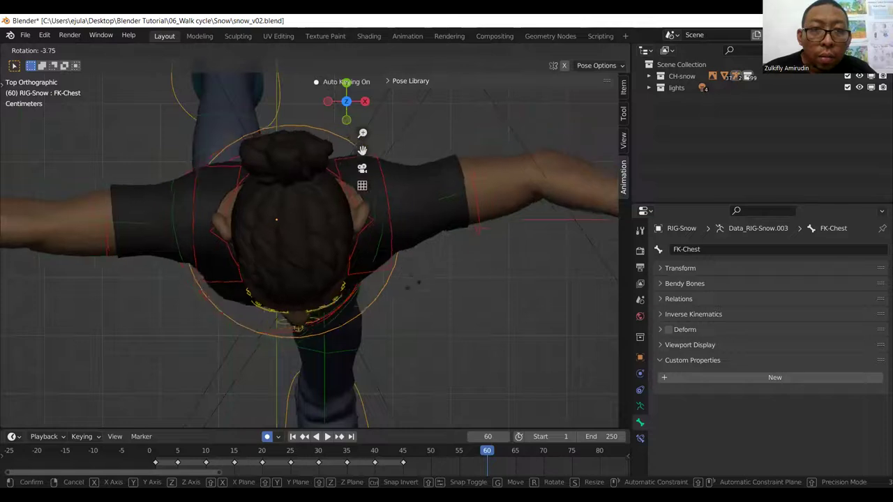
pyautogui.click(408, 255)
# - Orbit back to a front view of the character
pyautogui.moveTo(408, 255)
pyautogui.mouseDown(button='middle')
pyautogui.moveTo(402, 236)
pyautogui.moveTo(441, 102)
pyautogui.moveTo(381, 127)
pyautogui.moveTo(406, 135)
pyautogui.mouseUp(button='middle')
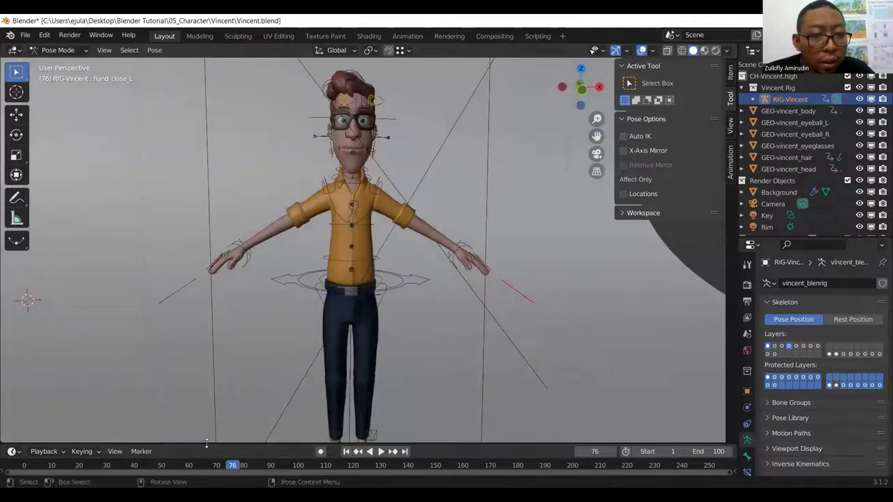
# - Make the timeline taller and jump to frame 1
pyautogui.moveTo(207, 444)
pyautogui.mouseDown()
pyautogui.moveTo(218, 353)
pyautogui.moveTo(212, 370)
pyautogui.mouseUp()
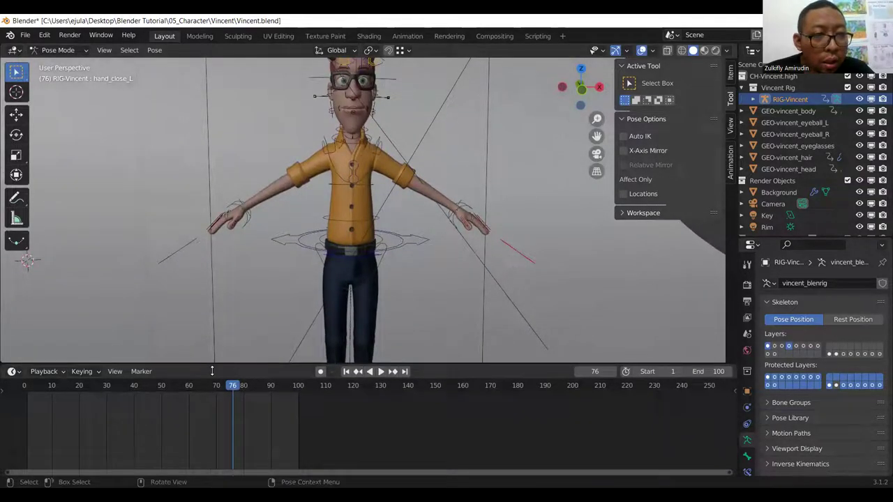
pyautogui.click(28, 385)
pyautogui.press('space')
pyautogui.press('space')
pyautogui.scroll(-3, 293, 283)
pyautogui.scroll(-2, 312, 283)
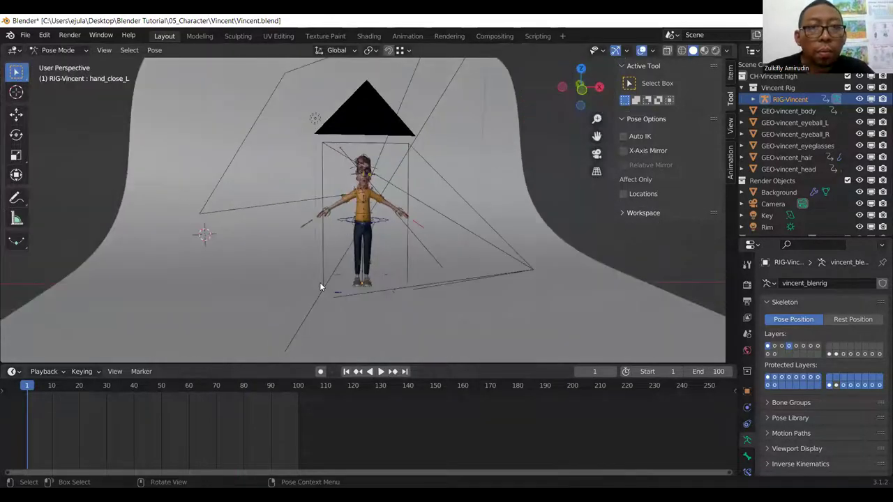
pyautogui.scroll(-1, 391, 269)
# - Delete the scene camera and the backdrop, then select the master_torso control
pyautogui.click(344, 105)
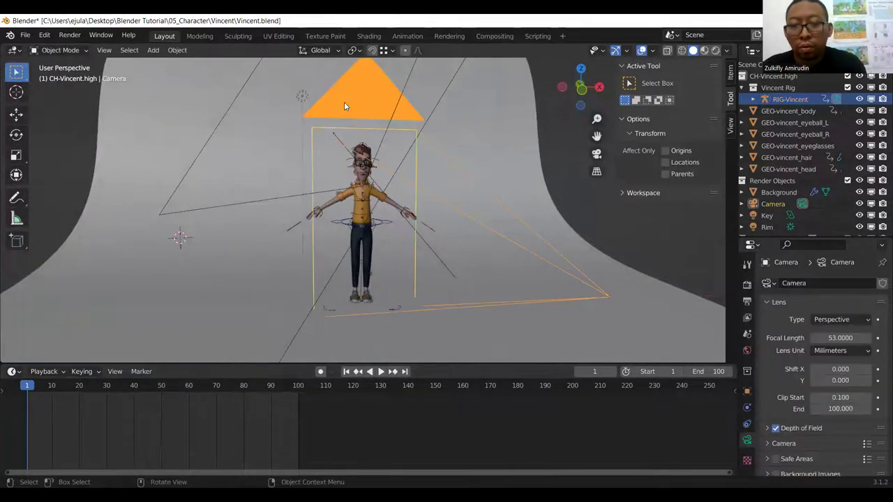
pyautogui.press('Delete')
pyautogui.scroll(-5, 230, 216)
pyautogui.scroll(3, 307, 177)
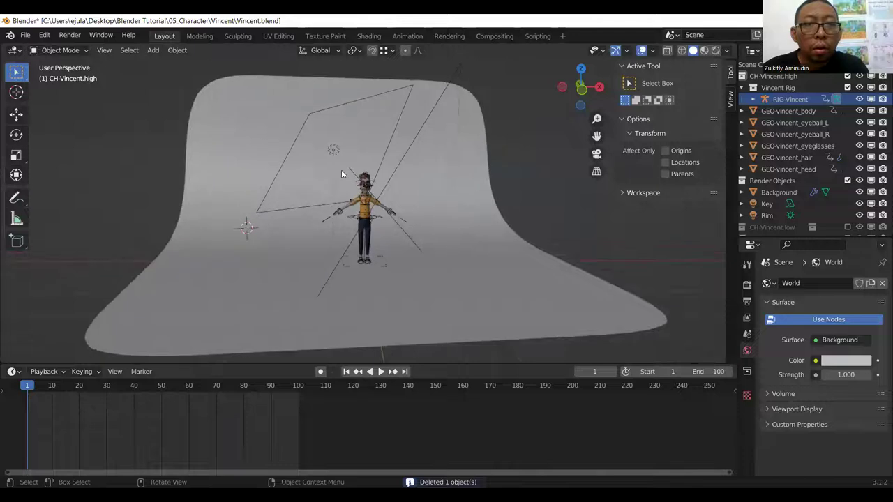
pyautogui.click(441, 180)
pyautogui.press('Delete')
pyautogui.scroll(3, 428, 200)
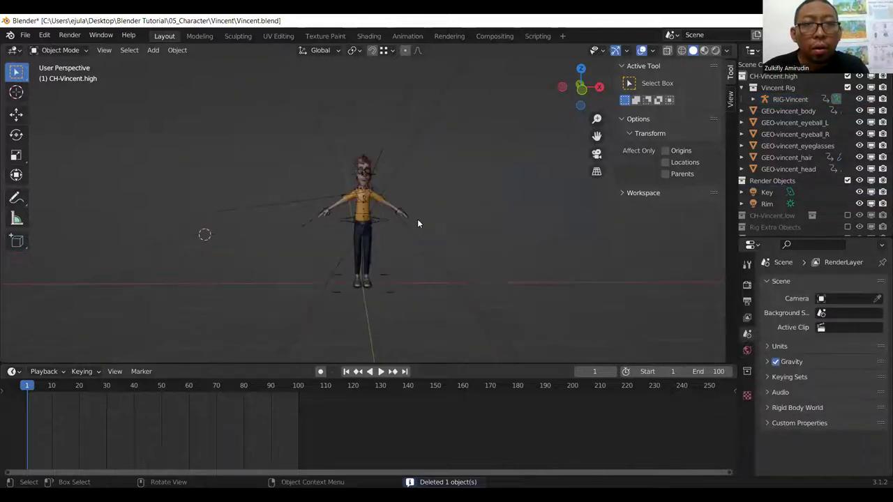
pyautogui.scroll(4, 419, 217)
pyautogui.click(392, 239)
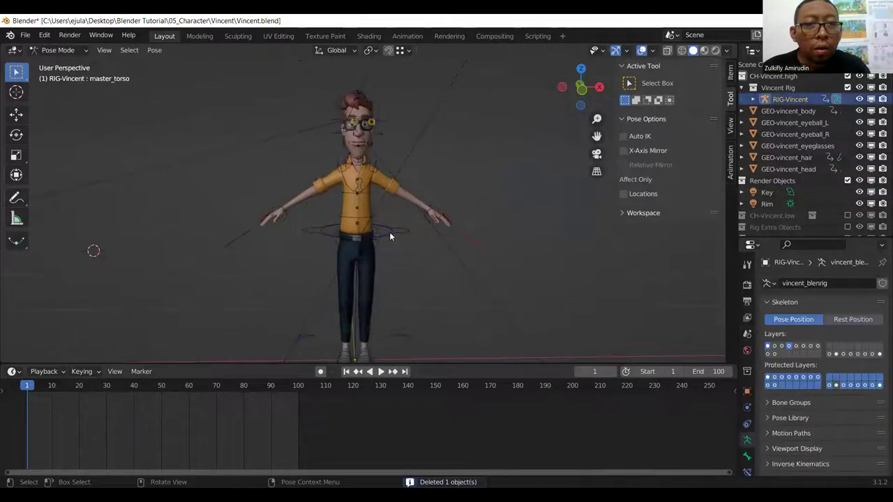
# - Box-select Vincent's bones, insert Location & Rotation keys at frame 1, and drag the playhead to frame 10
pyautogui.scroll(-3, 385, 233)
pyautogui.moveTo(257, 117); pyautogui.dragTo(474, 329)
pyautogui.press('i')
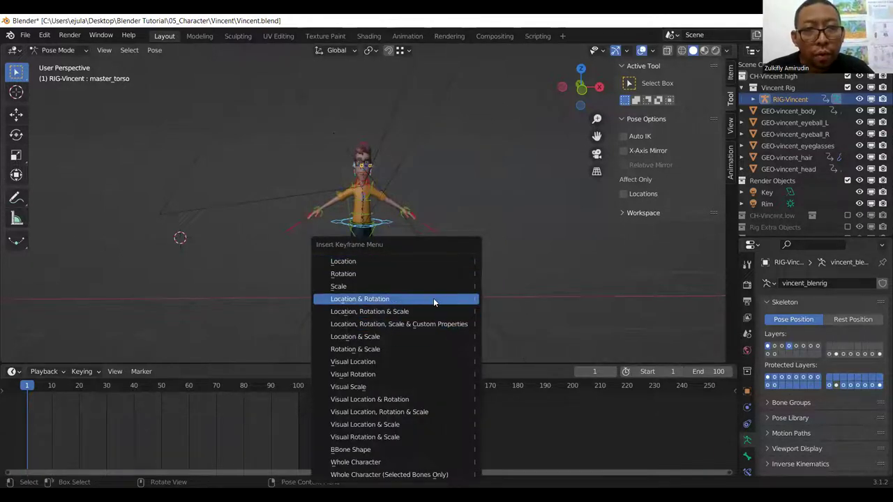
pyautogui.click(433, 298)
pyautogui.moveTo(43, 386); pyautogui.dragTo(51, 385)
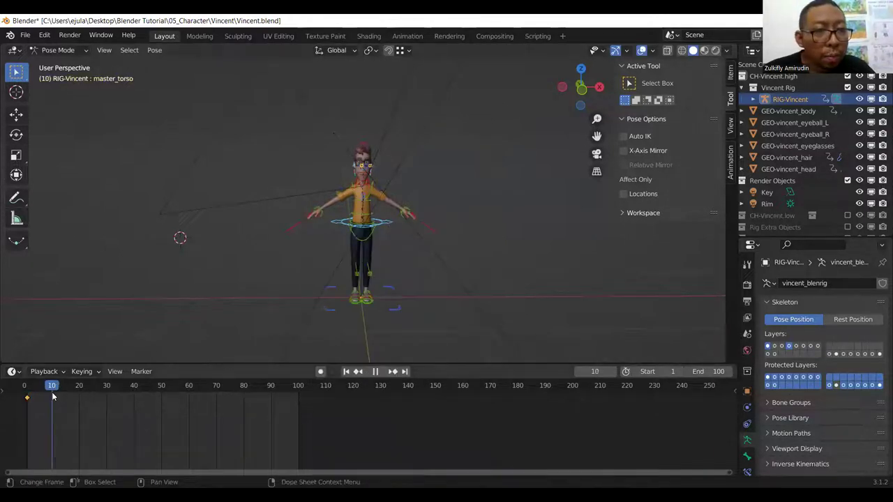
pyautogui.scroll(4, 440, 206)
pyautogui.scroll(1, 429, 244)
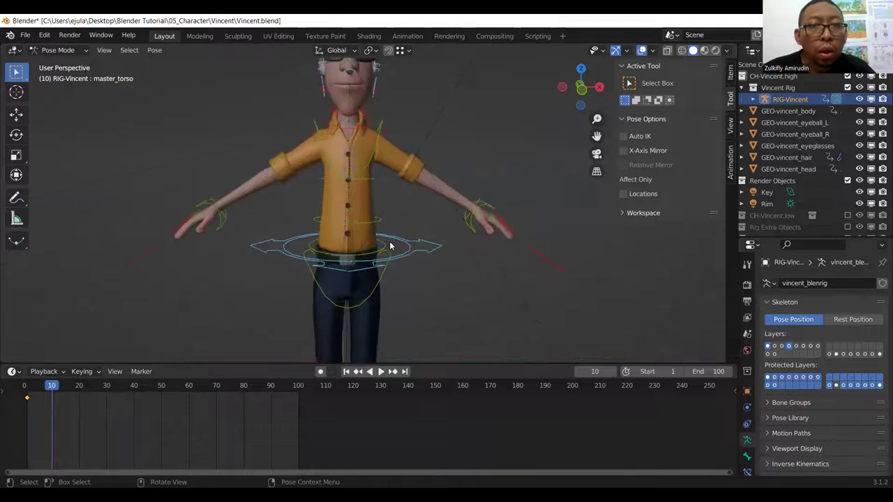
# - Box-select all of Vincent's bones and key them at frame 10
pyautogui.click(385, 137)
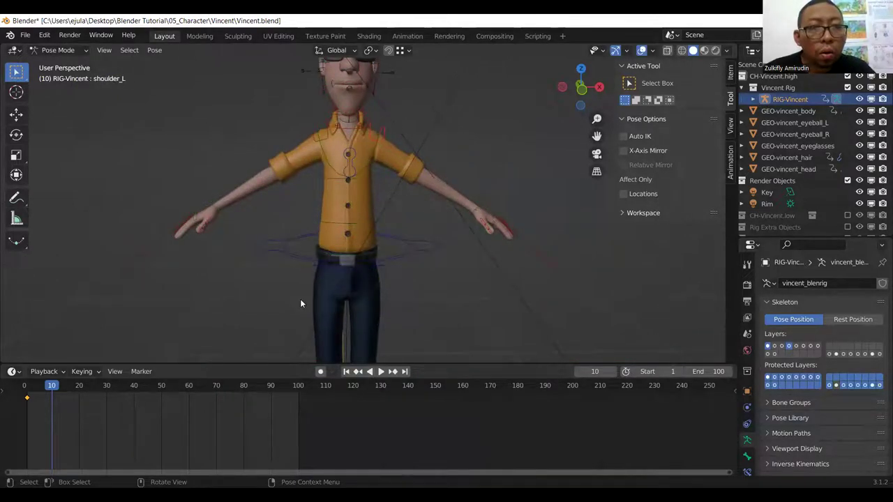
pyautogui.scroll(-5, 300, 304)
pyautogui.moveTo(229, 96); pyautogui.dragTo(509, 363)
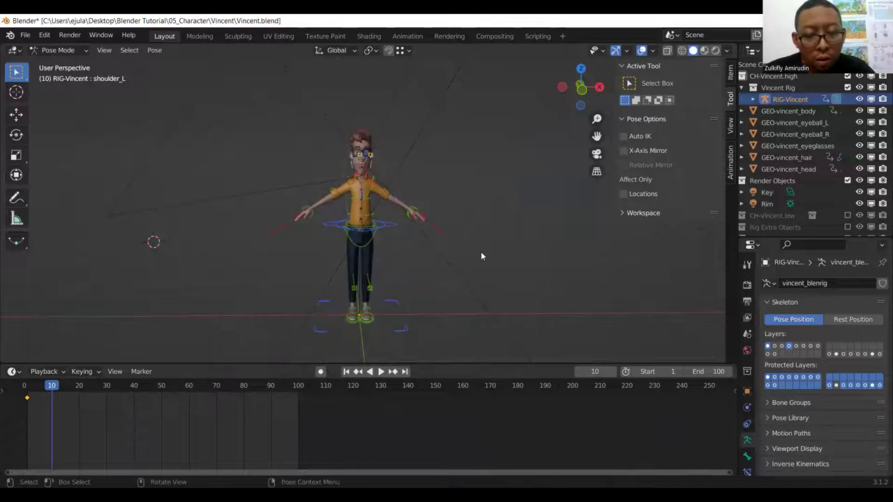
pyautogui.press('i')
pyautogui.click(480, 254)
pyautogui.scroll(2, 481, 245)
pyautogui.scroll(3, 459, 246)
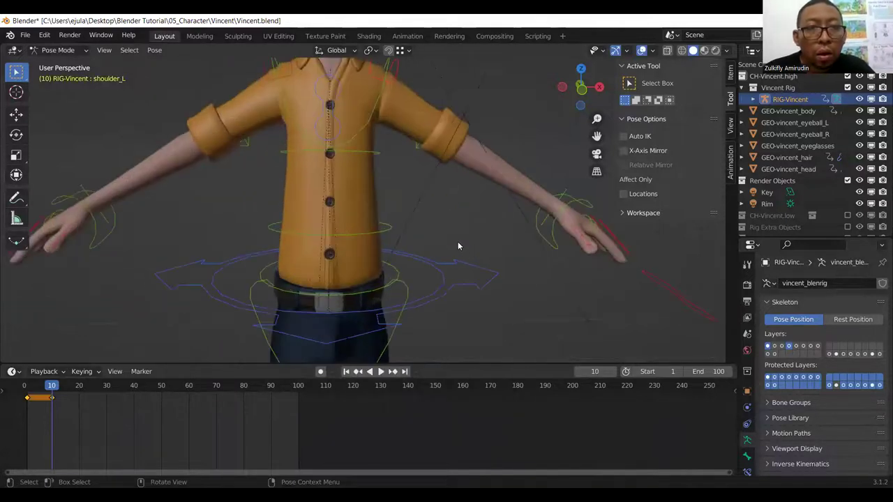
# - Try rotating spine_2_ik_ctrl, then move the left hand control upward
pyautogui.click(388, 230)
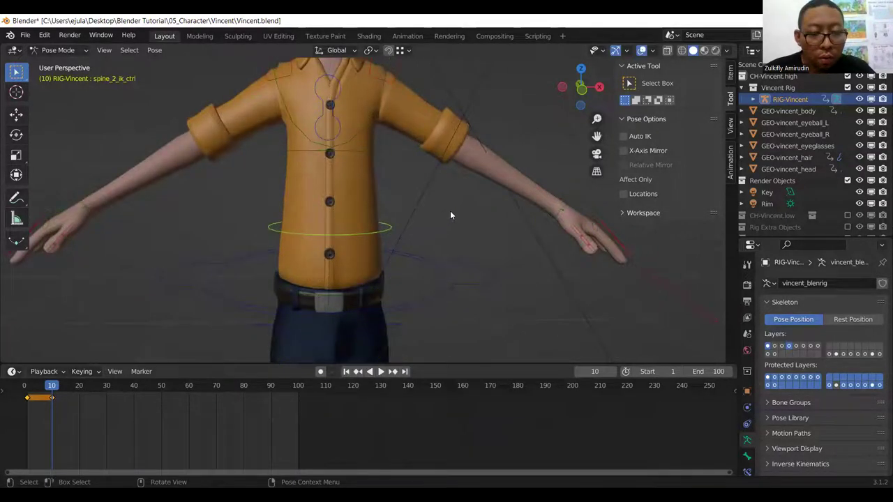
pyautogui.press('r')
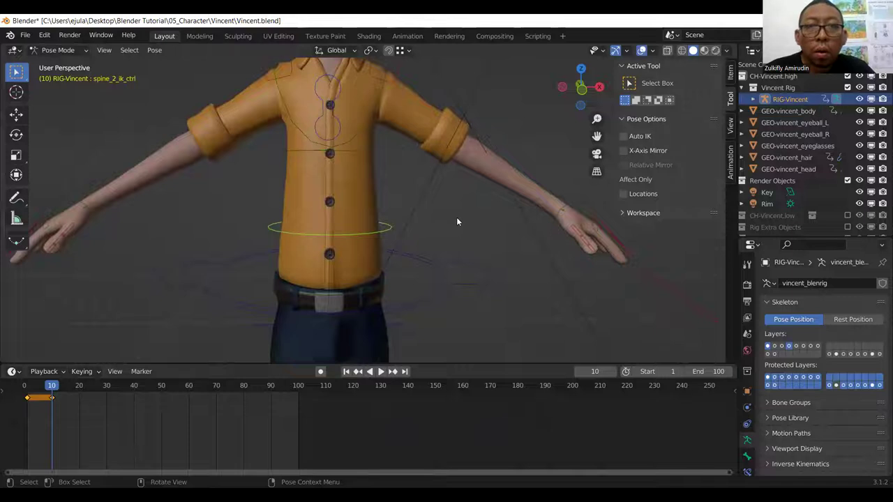
pyautogui.scroll(-3, 457, 222)
pyautogui.click(403, 247)
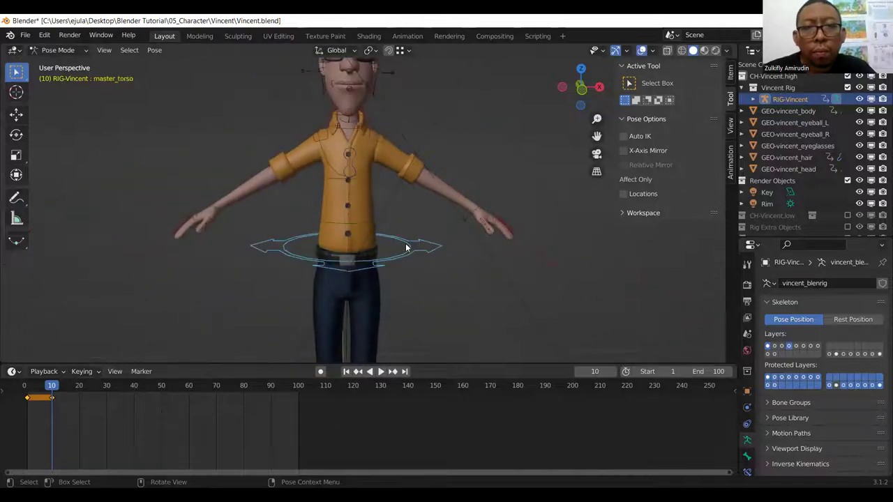
pyautogui.click(425, 154)
pyautogui.press('g')
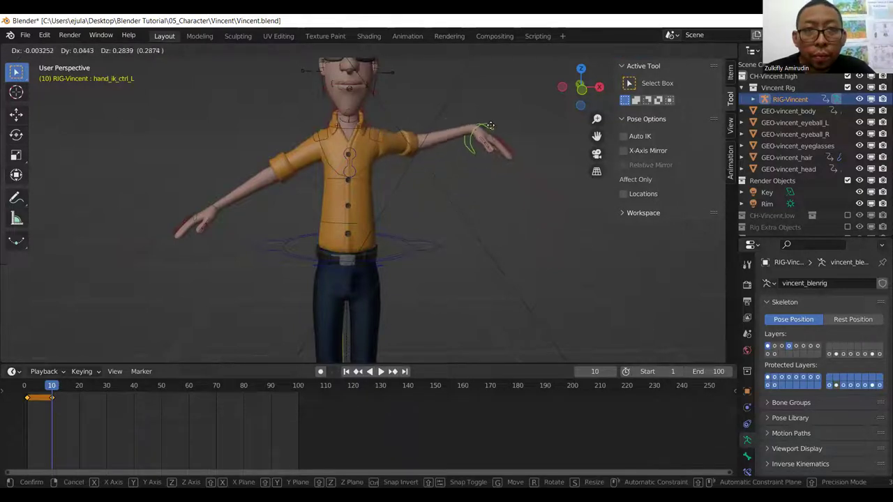
pyautogui.click(483, 111)
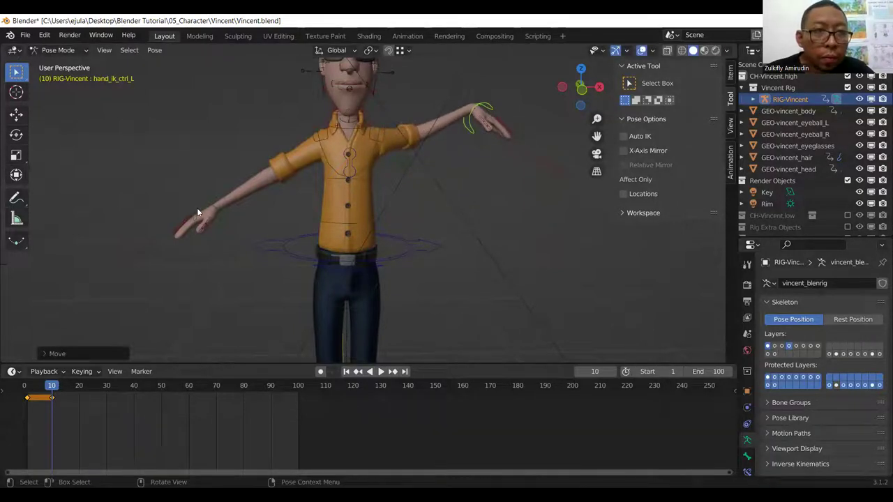
# - Lower the right hand control and check the pose from the side view
pyautogui.click(202, 223)
pyautogui.press('g')
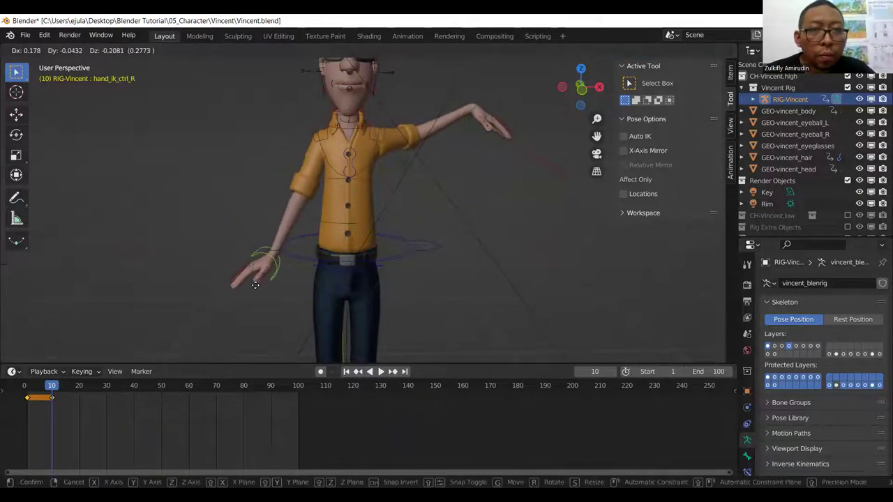
pyautogui.click(409, 185)
pyautogui.moveTo(409, 186); pyautogui.dragTo(366, 246, button='middle')
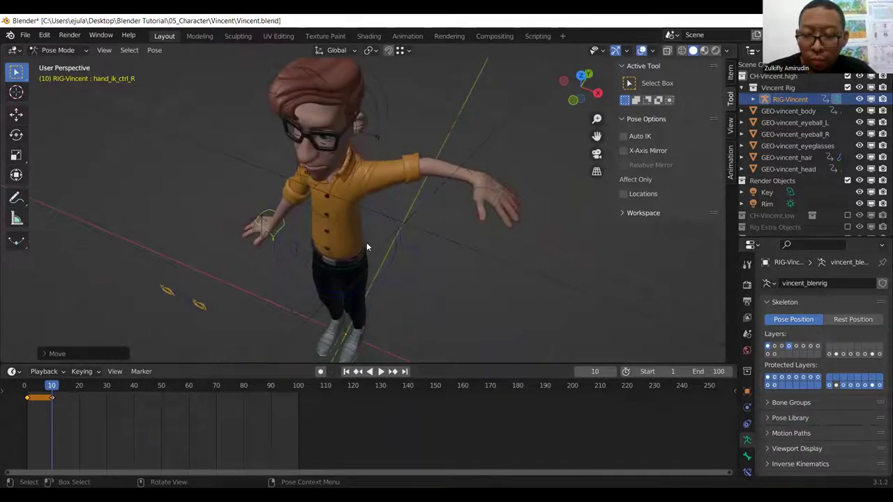
pyautogui.press('KP_3')
pyautogui.moveTo(371, 129); pyautogui.dragTo(403, 147, button='middle')
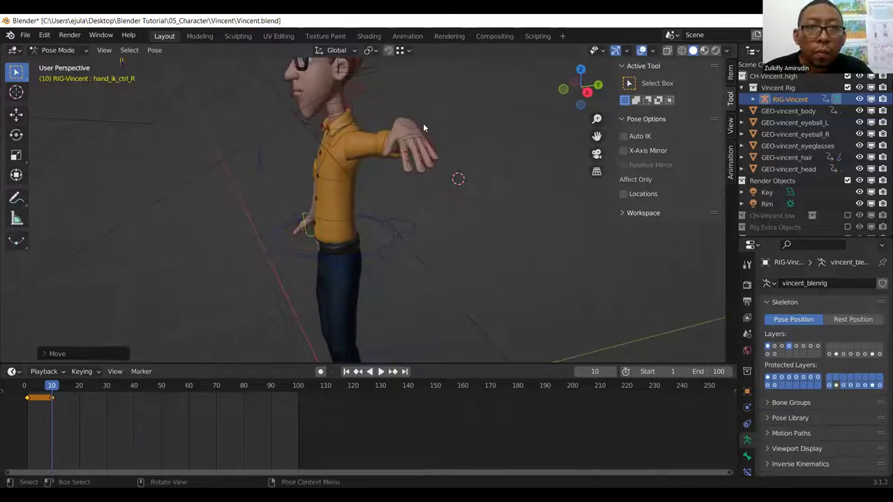
# - Select hand_ik_ctrl_L, move it out sideways, and rotate it from the top view
pyautogui.click(423, 122)
pyautogui.click(422, 116)
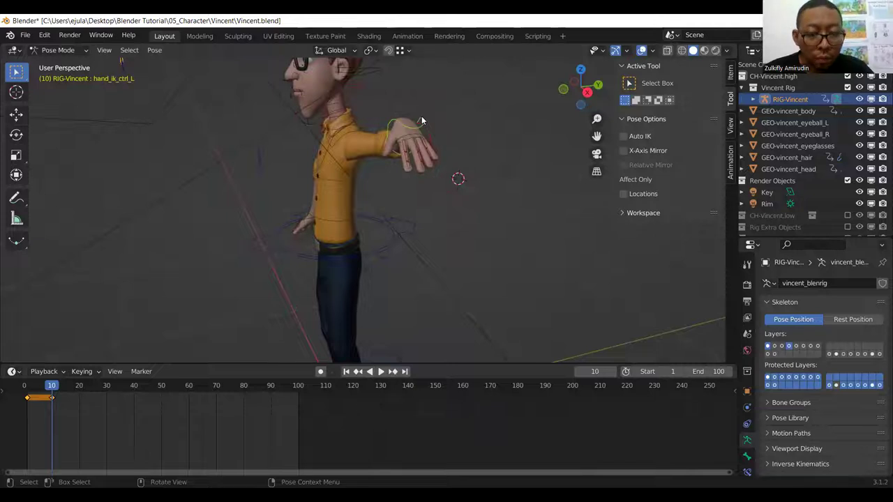
pyautogui.press('g')
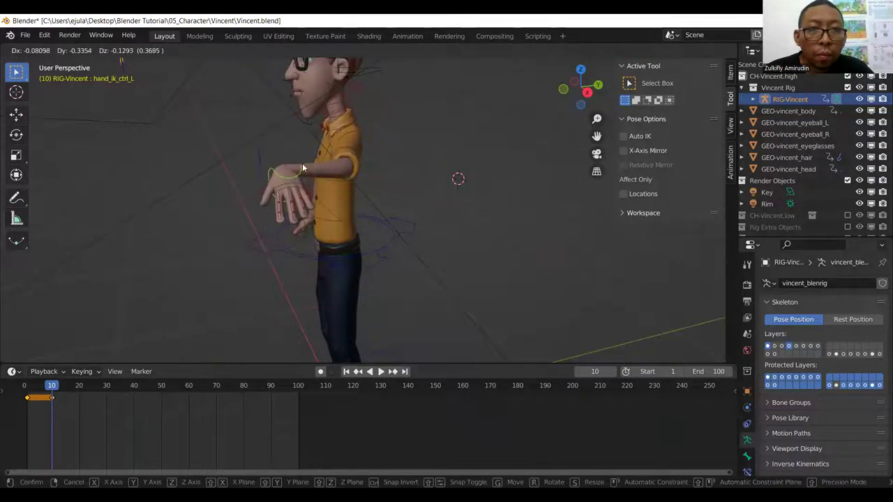
pyautogui.click(302, 168)
pyautogui.press('KP_7')
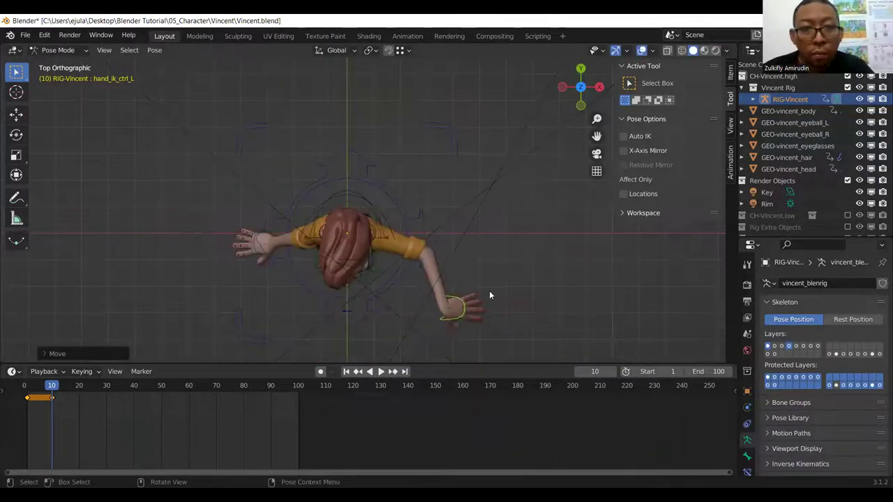
pyautogui.press('r')
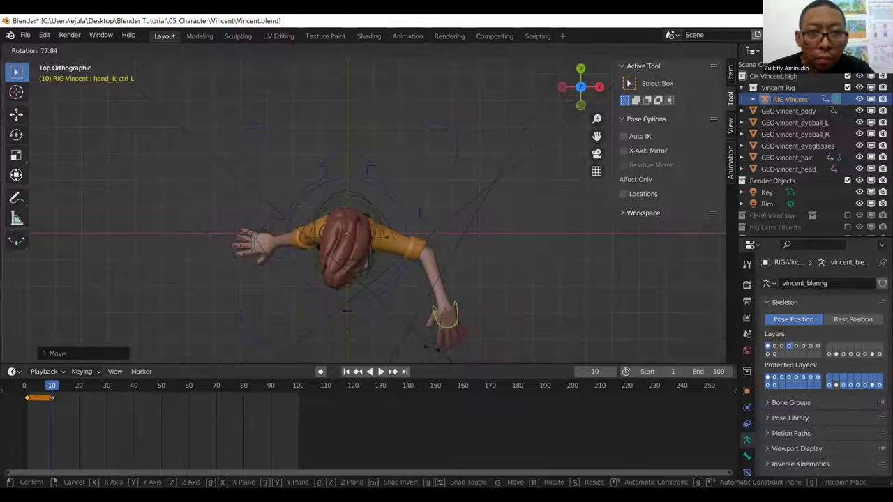
pyautogui.click(428, 230)
# - Rotate the left hand further from perspective and top views, then tilt it upward
pyautogui.moveTo(428, 230)
pyautogui.mouseDown(button='middle')
pyautogui.moveTo(434, 102)
pyautogui.moveTo(418, 66)
pyautogui.moveTo(408, 166)
pyautogui.mouseUp(button='middle')
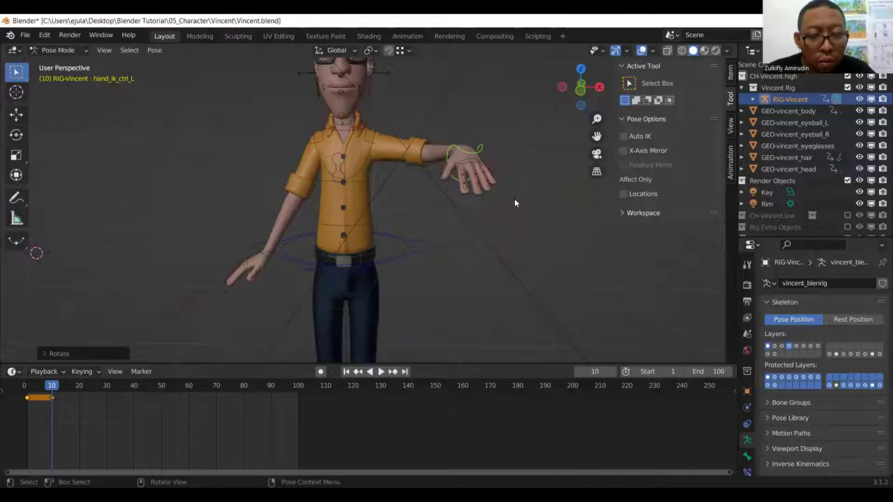
pyautogui.press('r')
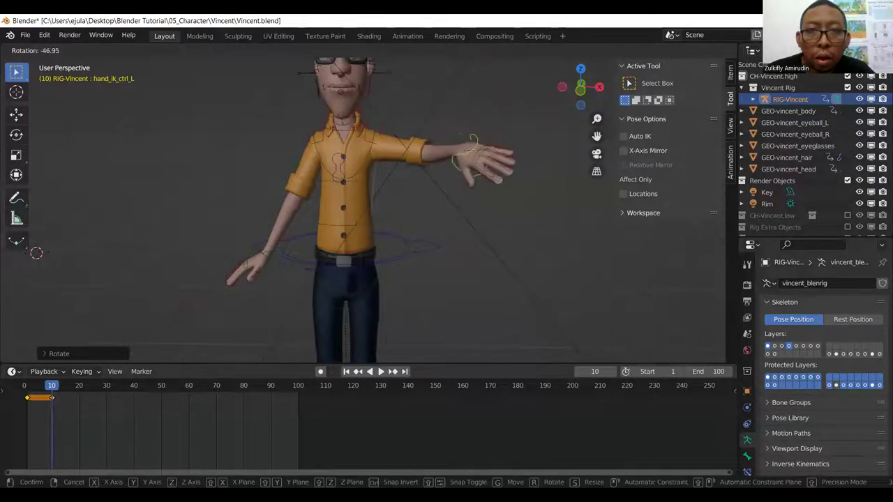
pyautogui.click(476, 287)
pyautogui.press('KP_7')
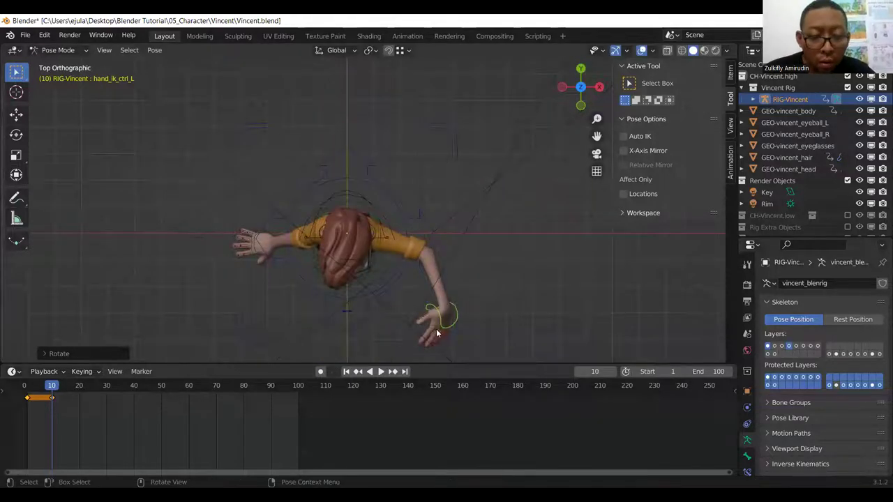
pyautogui.press('r')
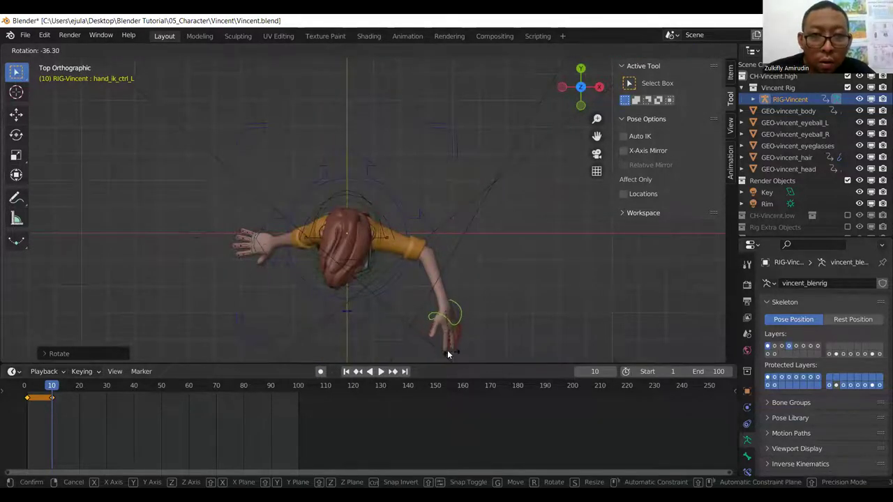
pyautogui.click(447, 350)
pyautogui.moveTo(447, 350); pyautogui.dragTo(476, 193, button='middle')
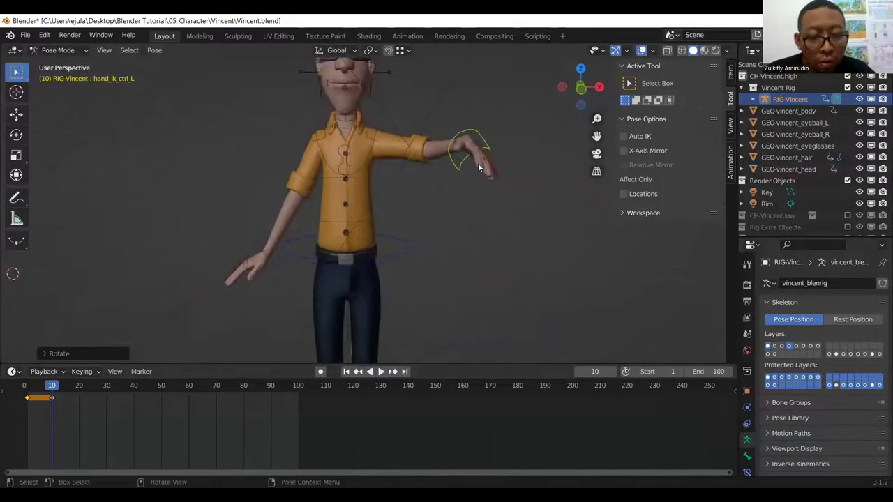
pyautogui.press('r')
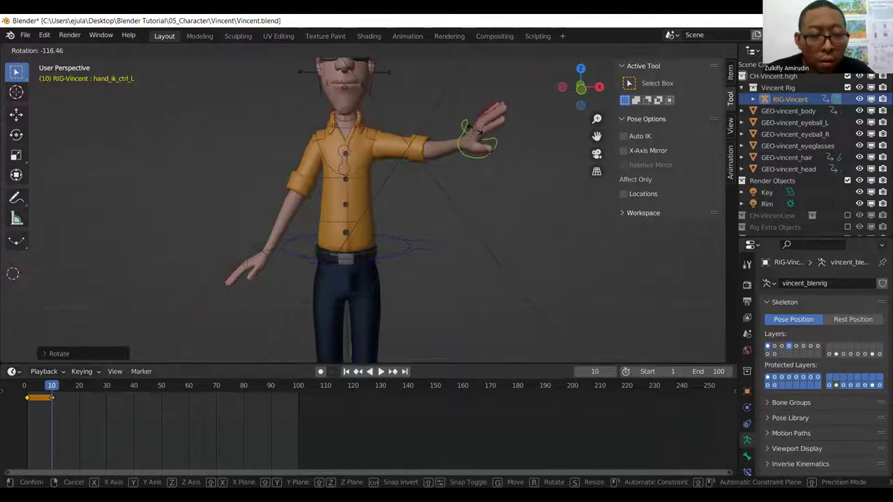
pyautogui.click(487, 134)
pyautogui.moveTo(505, 216)
pyautogui.mouseDown(button='middle')
pyautogui.moveTo(463, 154)
pyautogui.moveTo(536, 231)
pyautogui.mouseUp(button='middle')
# - Shift the pelvis control, preview the motion with playback, and check the frame-1 pose
pyautogui.click(406, 268)
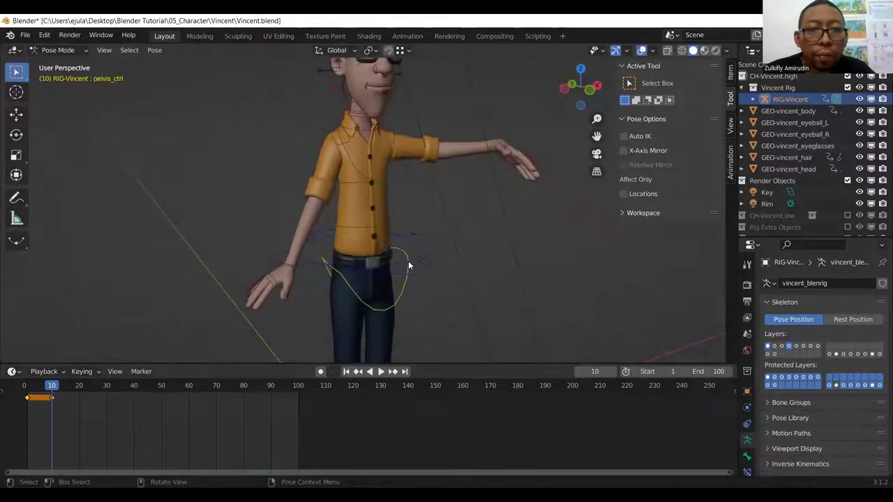
pyautogui.press('g')
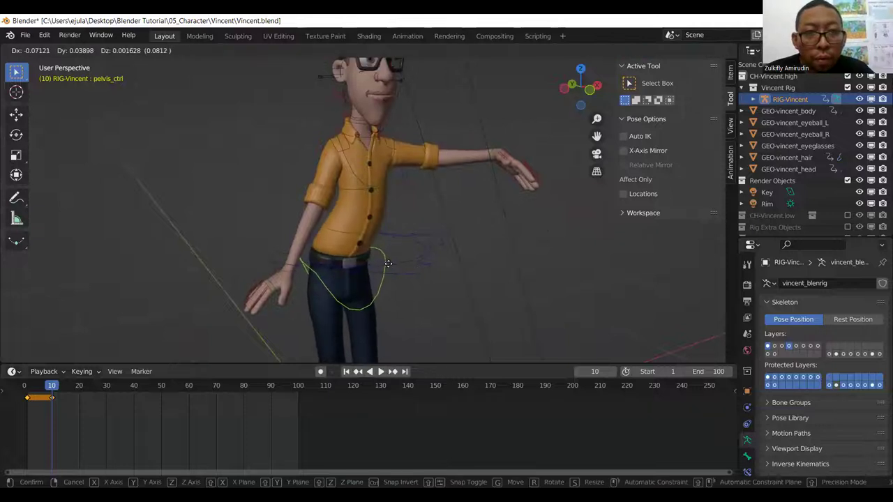
pyautogui.click(393, 263)
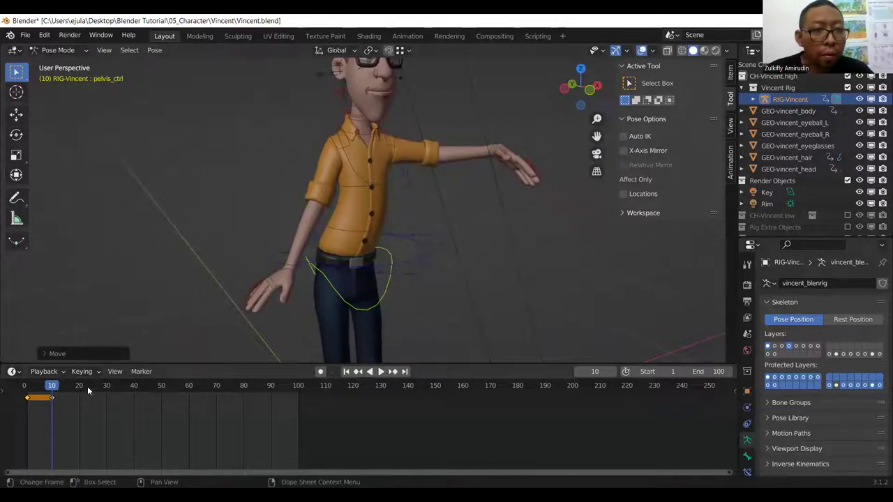
pyautogui.press('space')
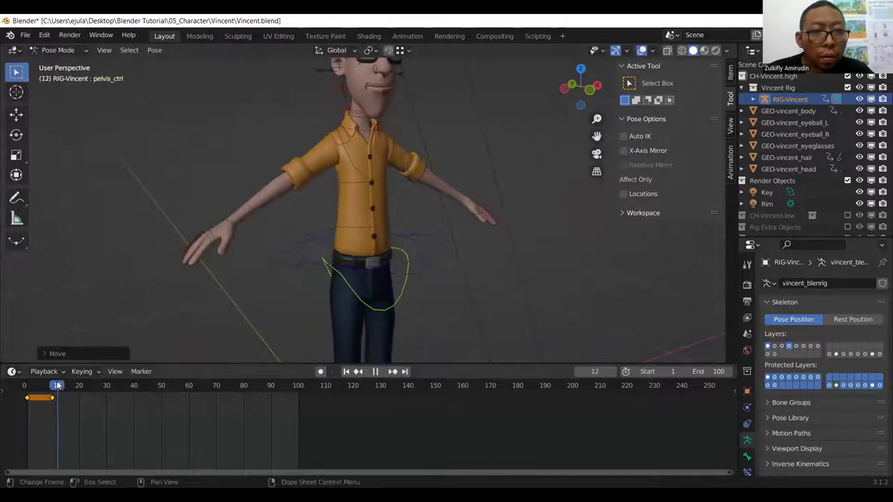
pyautogui.press('Escape')
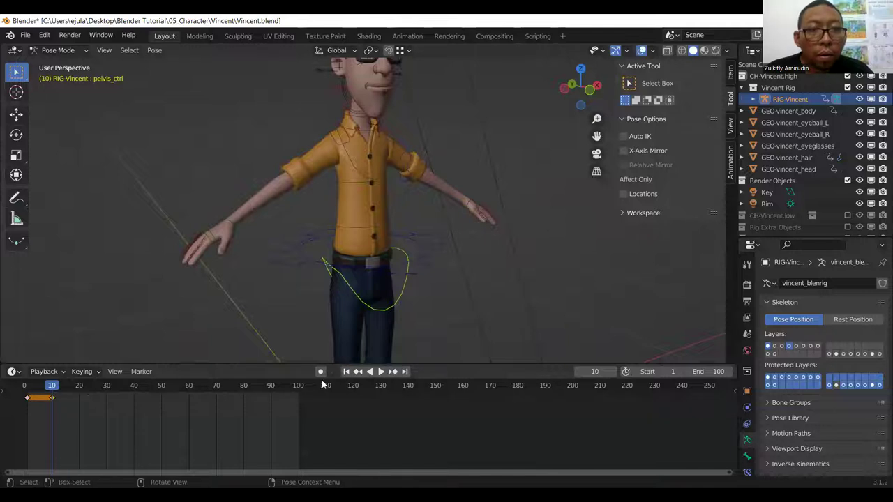
pyautogui.moveTo(40, 391); pyautogui.dragTo(28, 395)
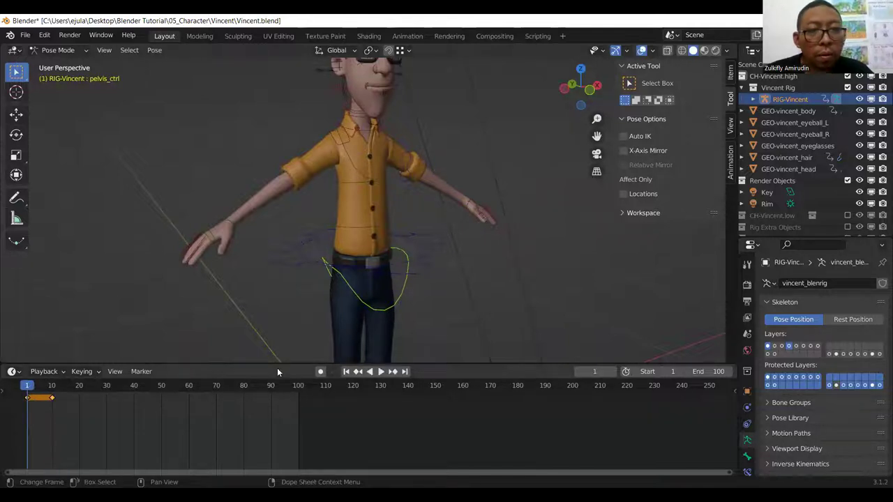
# - Enable Auto Keying and nudge the pelvis control slightly at frame 10
pyautogui.click(50, 392)
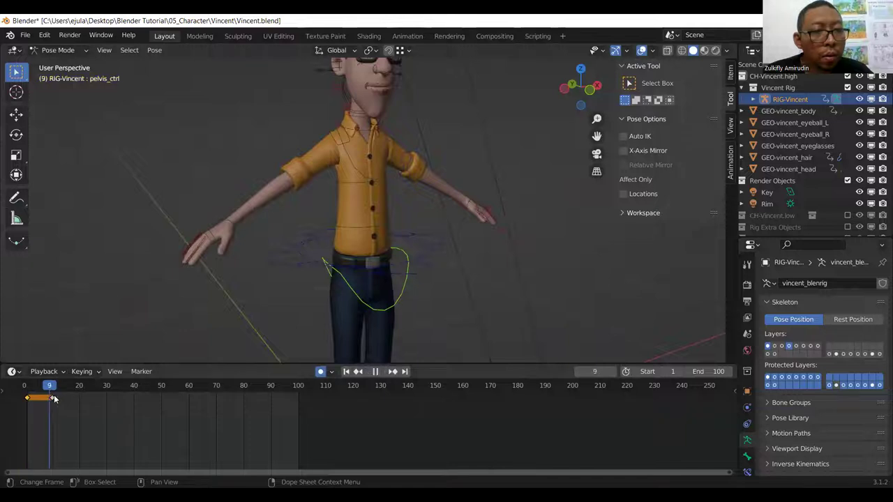
pyautogui.press('space')
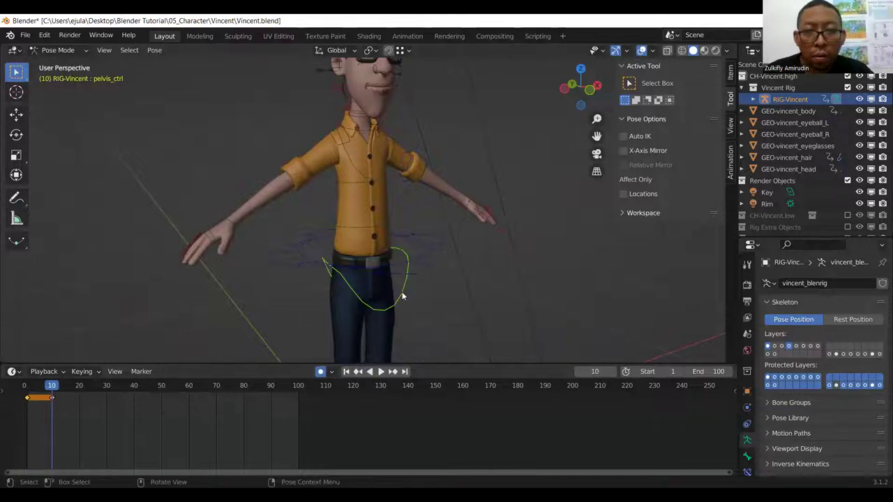
pyautogui.moveTo(464, 265); pyautogui.dragTo(402, 264, button='middle')
pyautogui.press('g')
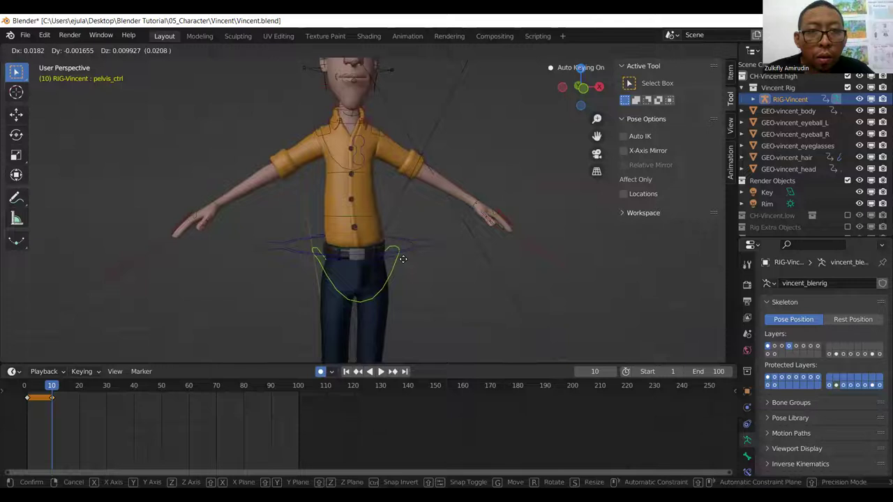
pyautogui.click(406, 258)
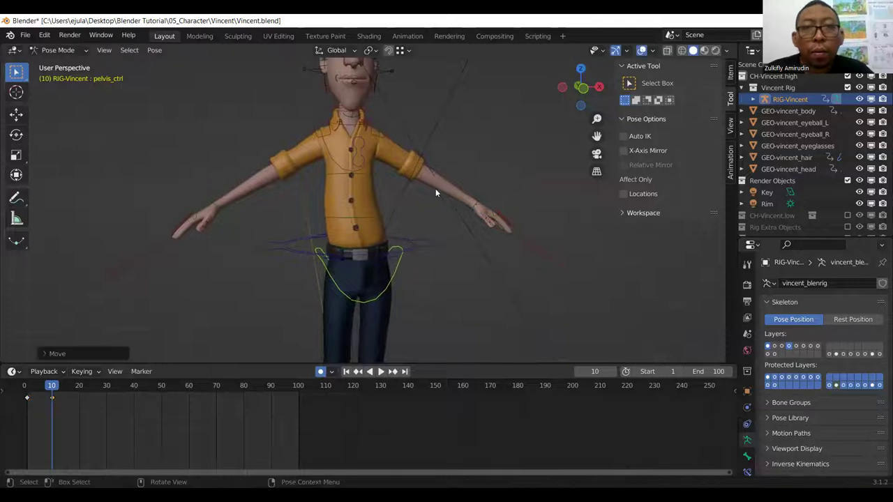
# - Raise the left hand IK control and lower the right hand IK control
pyautogui.click(470, 221)
pyautogui.press('g')
pyautogui.click(486, 163)
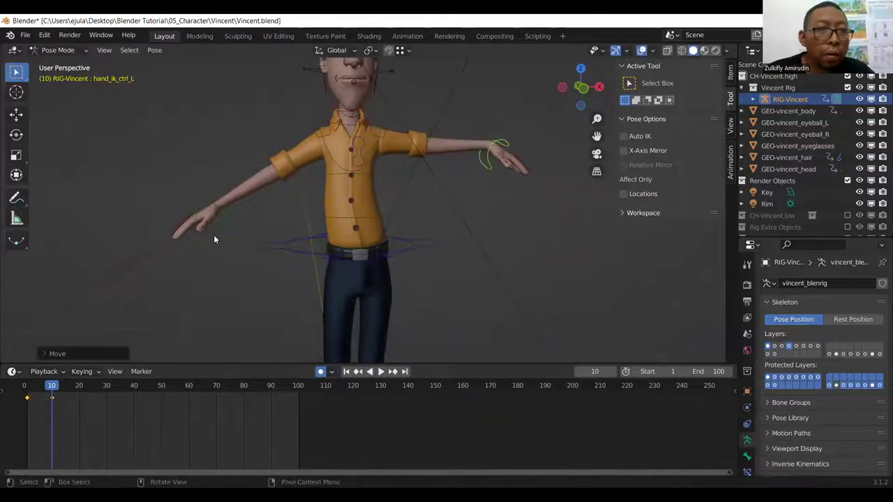
pyautogui.click(200, 204)
pyautogui.press('g')
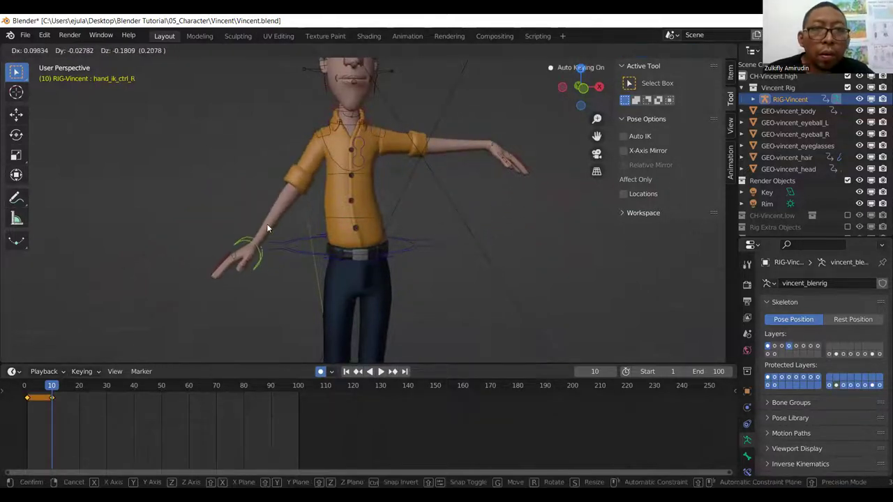
pyautogui.click(268, 221)
# - Rotate the head_fk control from a top view to turn Vincent's head
pyautogui.moveTo(327, 145)
pyautogui.mouseDown(button='middle')
pyautogui.moveTo(414, 187)
pyautogui.moveTo(382, 125)
pyautogui.mouseUp(button='middle')
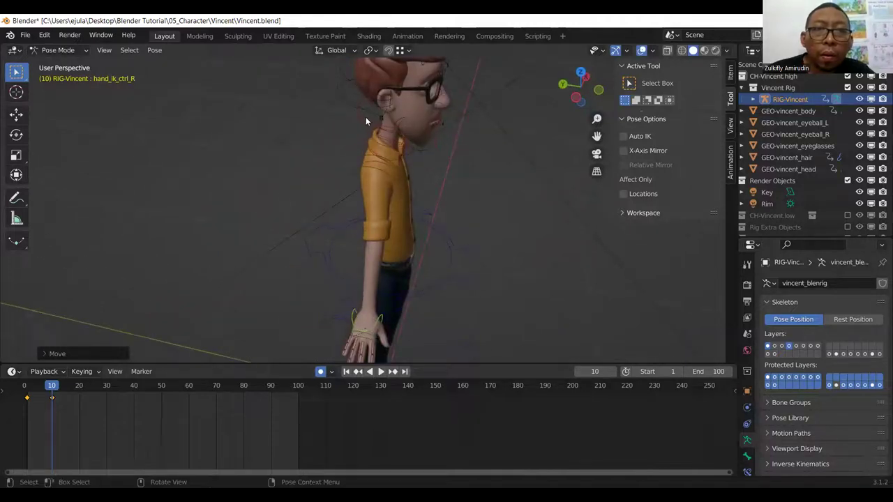
pyautogui.click(366, 116)
pyautogui.moveTo(440, 161)
pyautogui.mouseDown(button='middle')
pyautogui.moveTo(382, 129)
pyautogui.moveTo(394, 135)
pyautogui.mouseUp(button='middle')
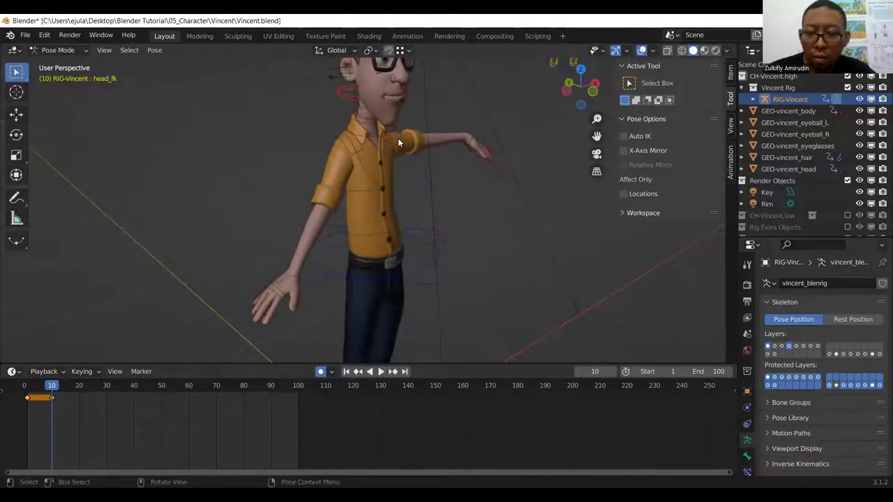
pyautogui.press('KP_7')
pyautogui.press('r')
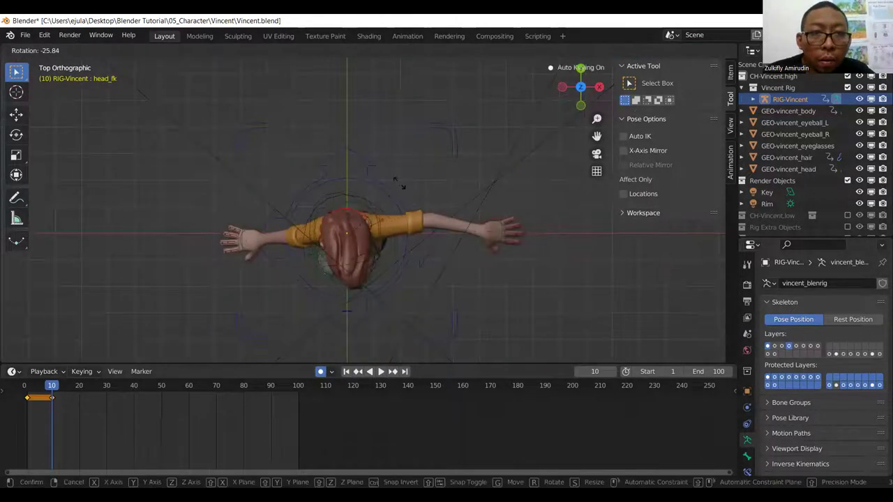
pyautogui.click(393, 223)
# - Lower the master_torso control so the knees bend, then view it from the front
pyautogui.moveTo(394, 219)
pyautogui.mouseDown(button='middle')
pyautogui.moveTo(408, 226)
pyautogui.moveTo(319, 152)
pyautogui.moveTo(330, 167)
pyautogui.mouseUp(button='middle')
pyautogui.click(389, 253)
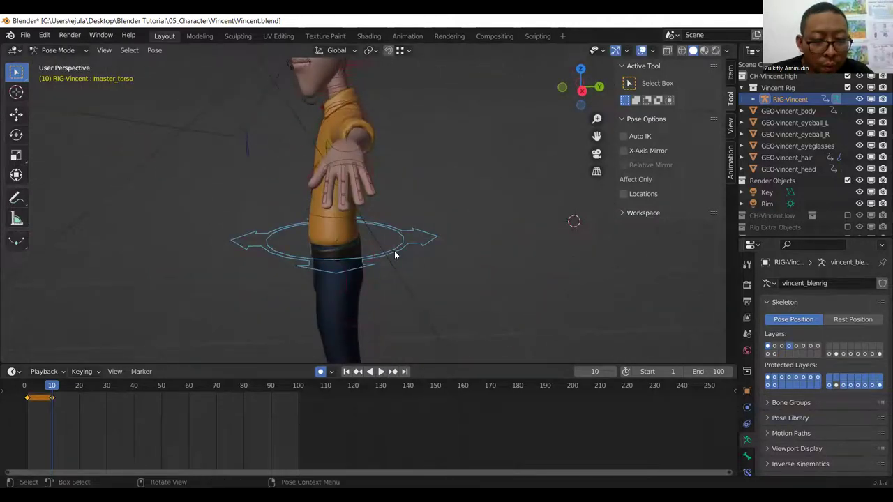
pyautogui.press('g')
pyautogui.click(405, 273)
pyautogui.moveTo(422, 280); pyautogui.dragTo(513, 255, button='middle')
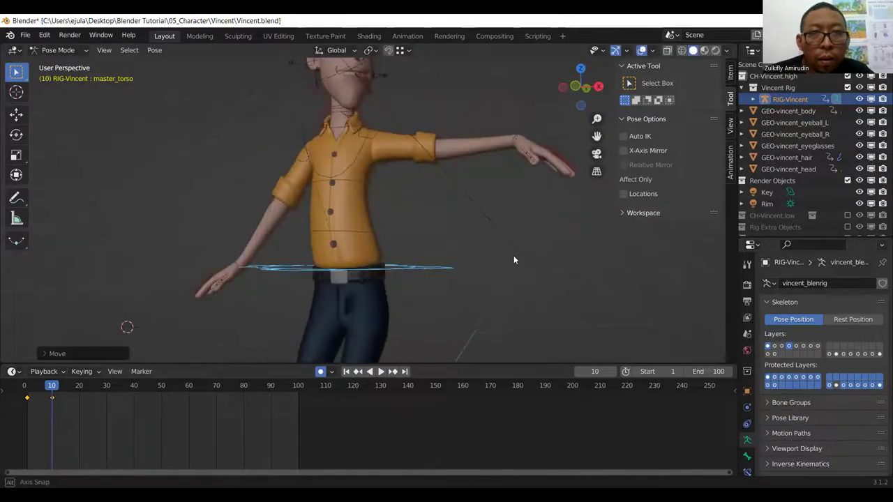
pyautogui.scroll(-4, 252, 239)
pyautogui.moveTo(293, 254); pyautogui.dragTo(310, 258, button='middle')
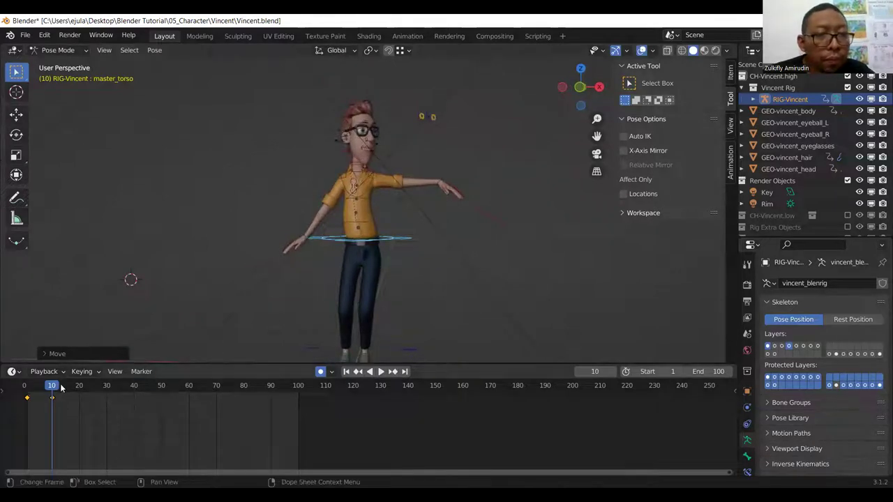
# - Play the keyed motion from the start, stop it, and scrub to frame 10
pyautogui.hotkey('shift', 'Left')
pyautogui.press('space')
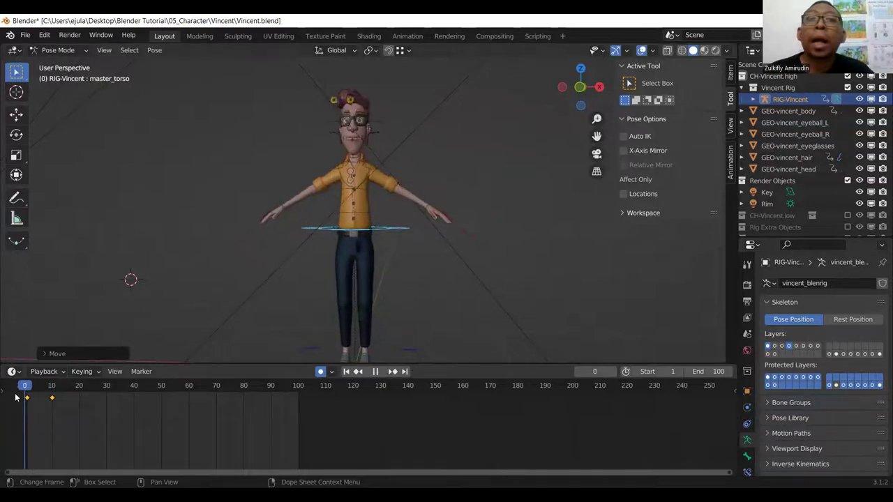
pyautogui.click(51, 403)
pyautogui.press('space')
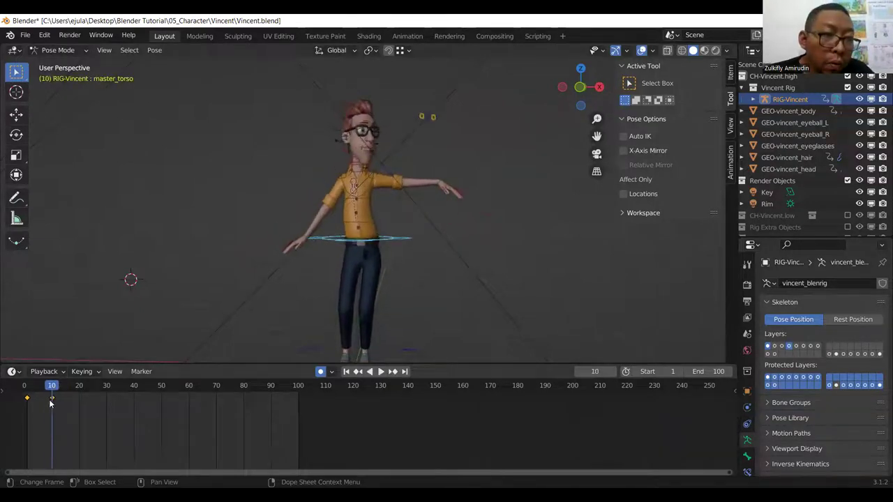
pyautogui.click(38, 390)
pyautogui.press('space')
pyautogui.moveTo(42, 389); pyautogui.dragTo(53, 389)
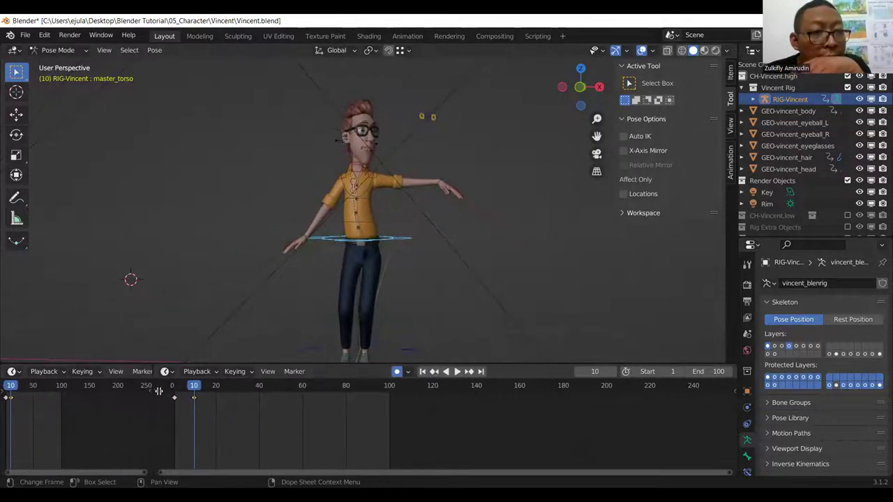
pyautogui.moveTo(46, 375)
pyautogui.mouseDown()
pyautogui.moveTo(319, 413)
pyautogui.moveTo(362, 410)
pyautogui.mouseUp()
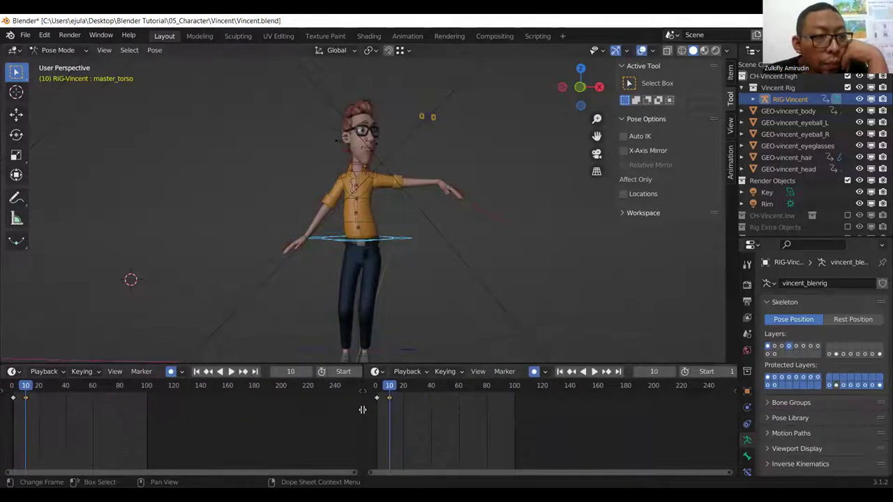
pyautogui.click(13, 372)
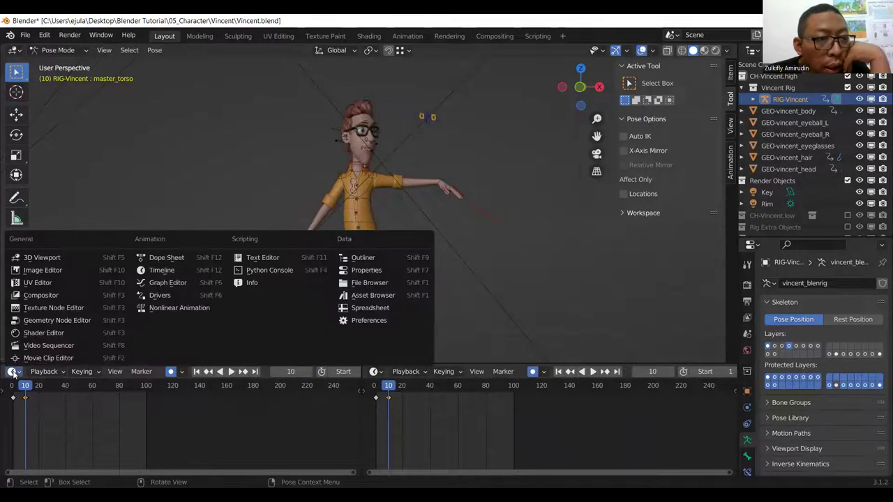
pyautogui.click(149, 282)
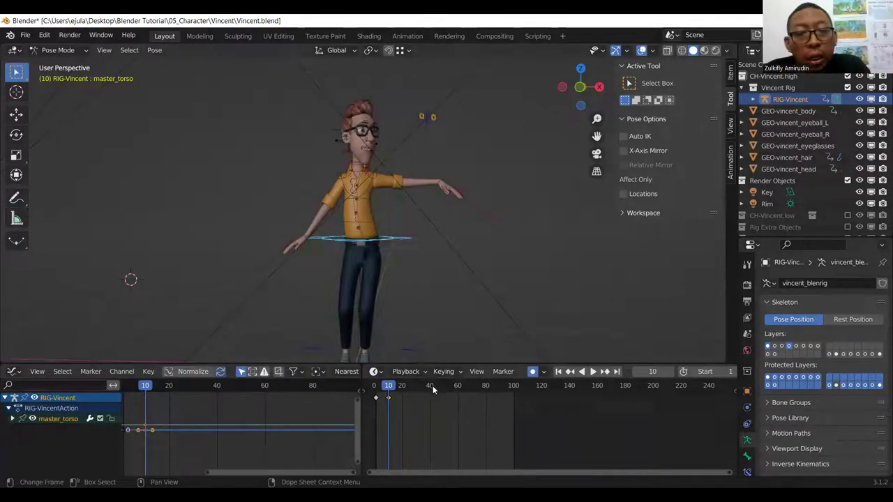
pyautogui.scroll(1, 431, 391)
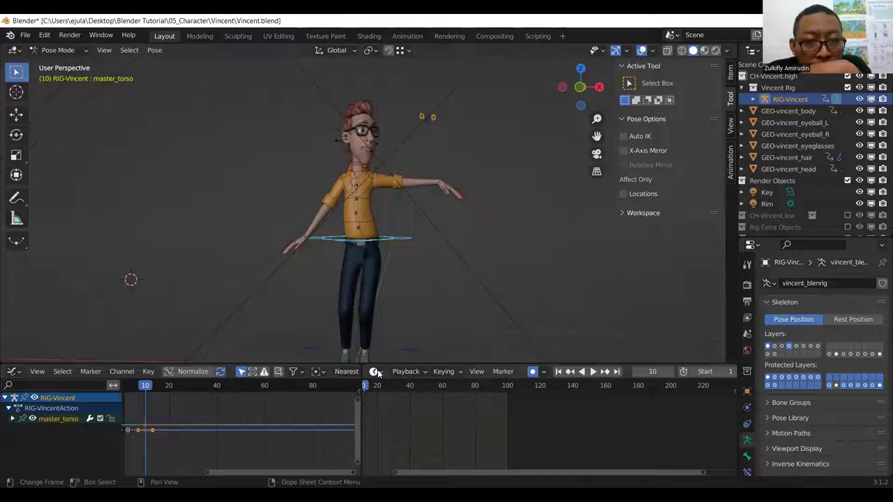
pyautogui.click(375, 372)
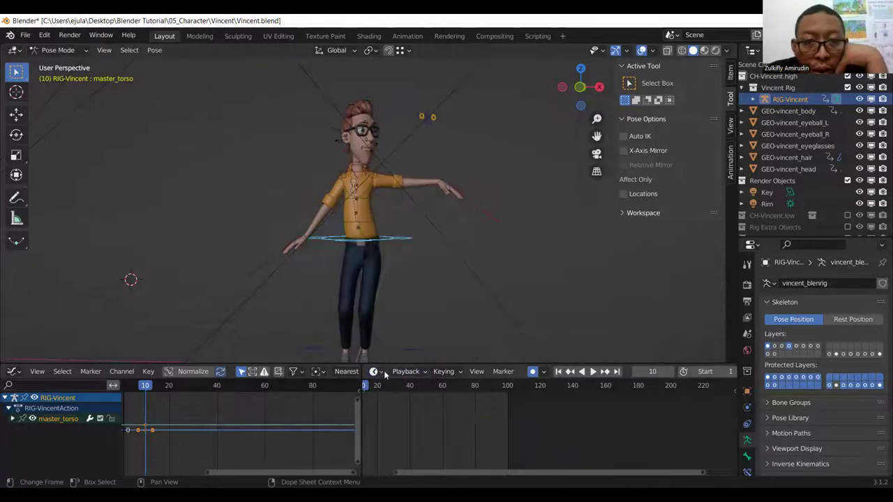
pyautogui.click(377, 372)
pyautogui.click(374, 372)
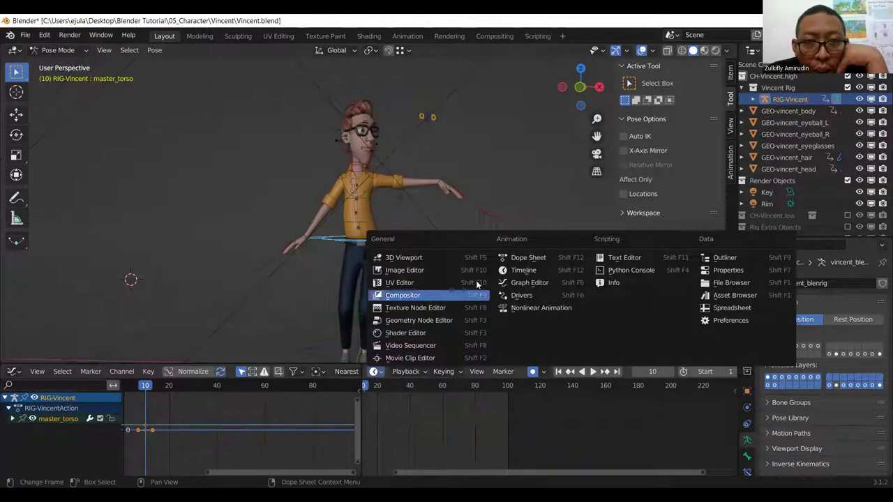
pyautogui.click(516, 271)
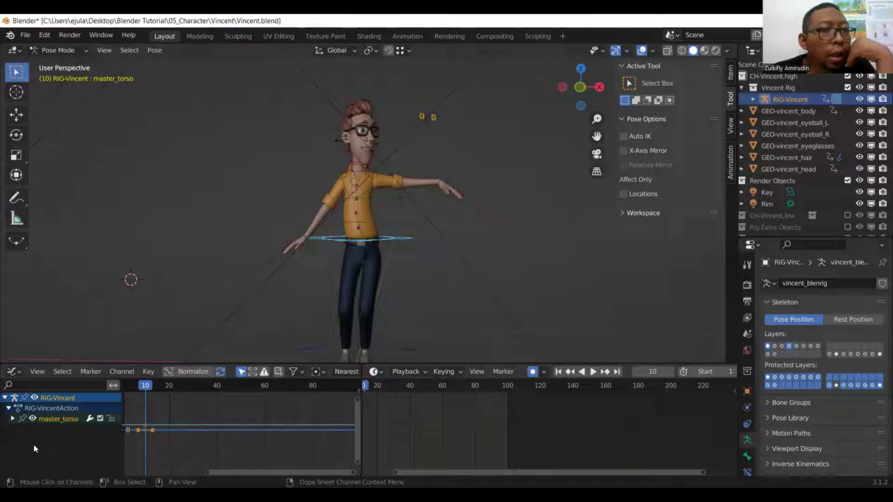
pyautogui.click(13, 372)
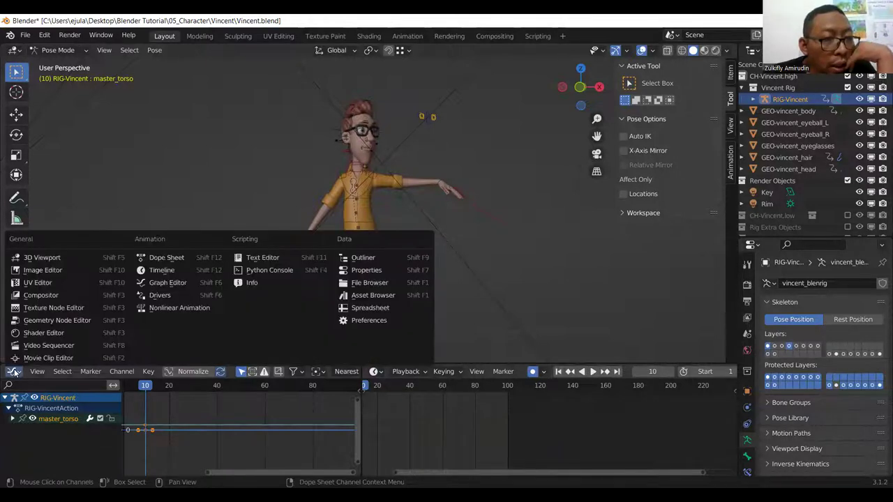
pyautogui.moveTo(227, 474); pyautogui.dragTo(151, 466)
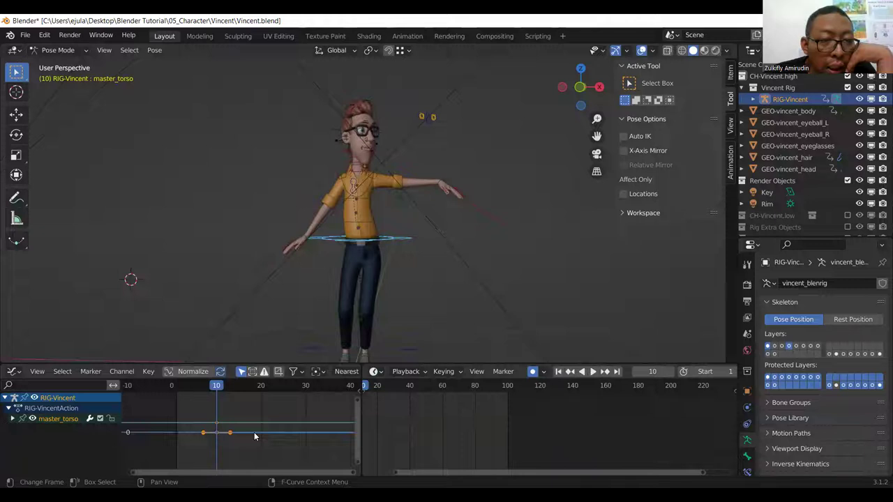
pyautogui.scroll(4, 254, 435)
pyautogui.scroll(3, 249, 434)
pyautogui.scroll(3, 244, 439)
pyautogui.moveTo(307, 477); pyautogui.dragTo(265, 471)
pyautogui.scroll(-1, 277, 437)
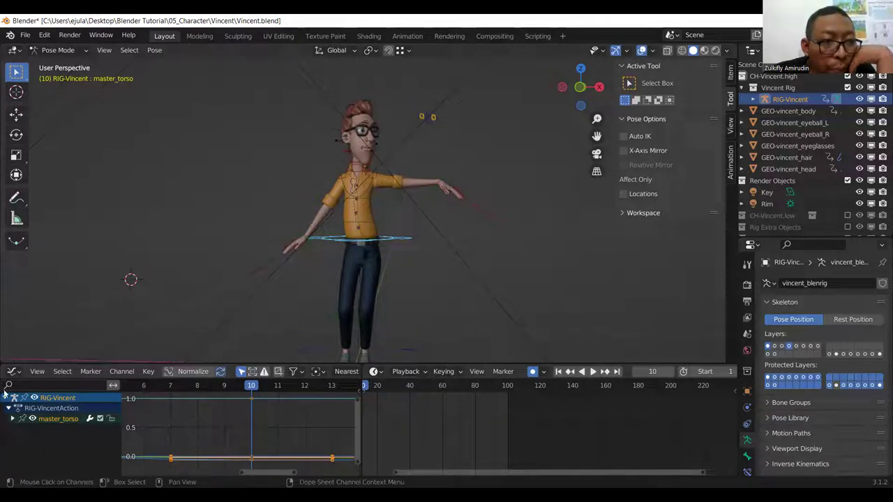
pyautogui.rightClick(361, 366)
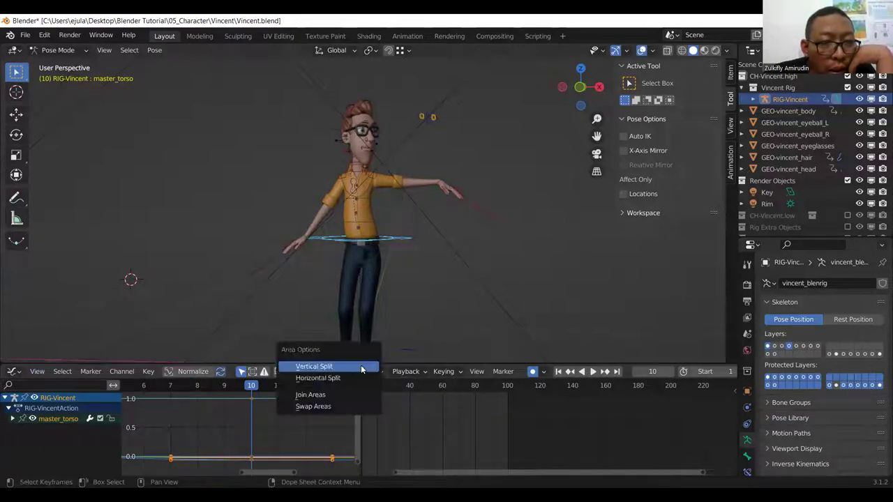
pyautogui.click(325, 395)
pyautogui.click(235, 413)
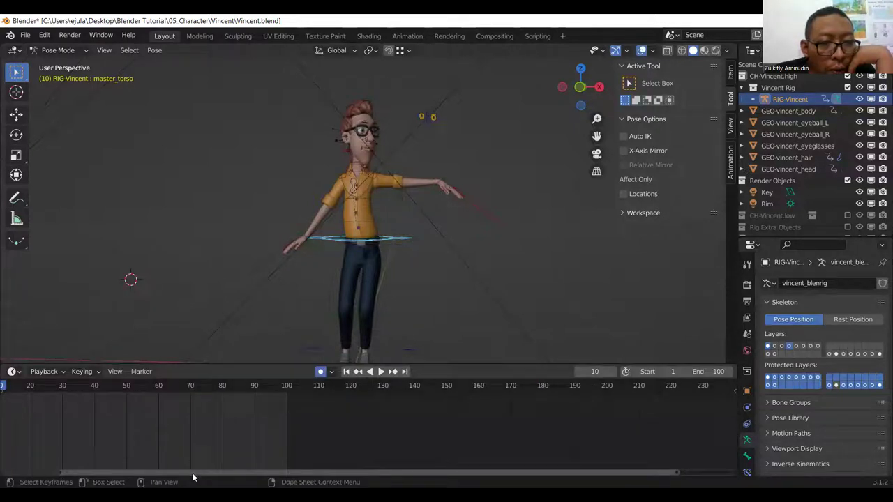
# - Split the 3D view and turn the left area into a Graph Editor
pyautogui.moveTo(193, 473); pyautogui.dragTo(104, 473)
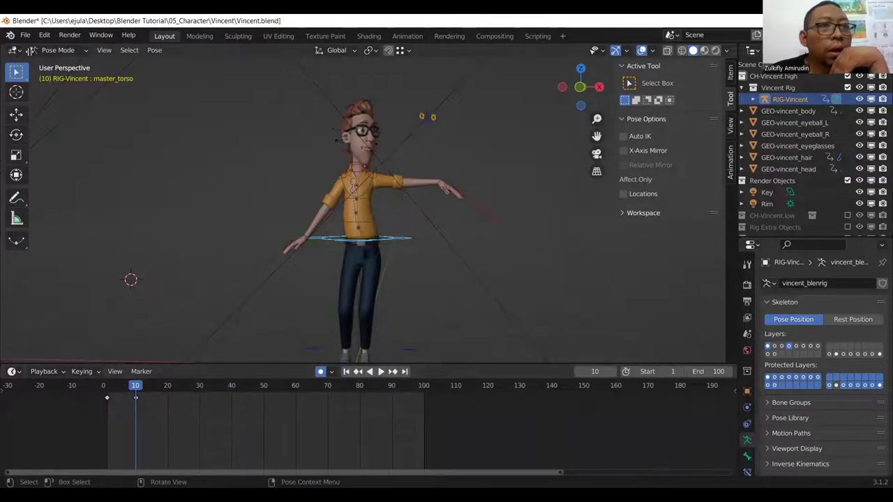
pyautogui.moveTo(30, 51); pyautogui.dragTo(286, 104)
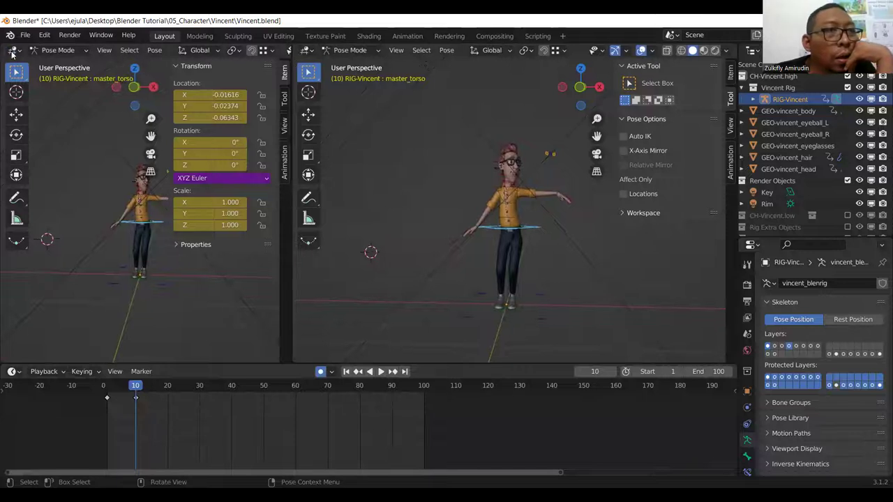
pyautogui.click(13, 50)
pyautogui.click(170, 109)
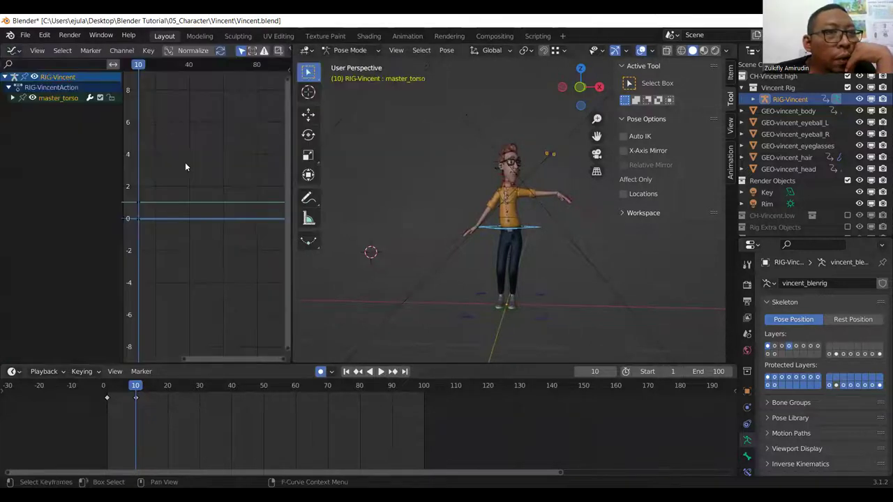
# - Zoom the Graph Editor in on master_torso's animation curves
pyautogui.moveTo(418, 209); pyautogui.dragTo(439, 212, button='middle')
pyautogui.scroll(2, 209, 166)
pyautogui.scroll(1, 170, 200)
pyautogui.scroll(3, 209, 355)
pyautogui.scroll(2, 199, 351)
pyautogui.scroll(2, 198, 213)
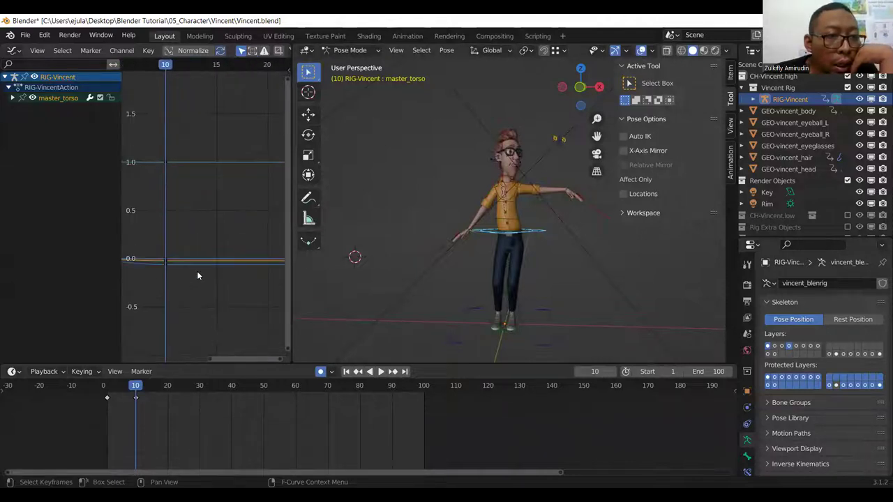
pyautogui.scroll(1, 197, 270)
pyautogui.scroll(2, 148, 394)
pyautogui.scroll(1, 202, 335)
pyautogui.moveTo(250, 359)
pyautogui.mouseDown()
pyautogui.moveTo(201, 352)
pyautogui.moveTo(332, 351)
pyautogui.mouseUp()
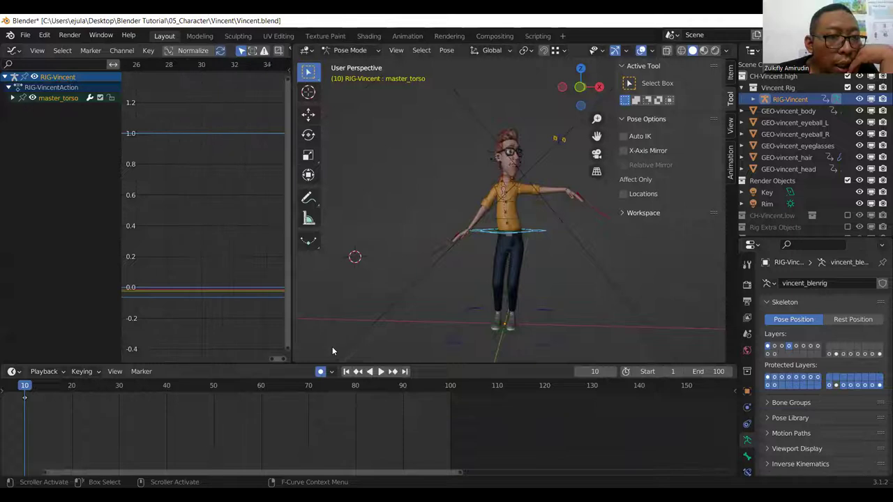
pyautogui.moveTo(277, 359); pyautogui.dragTo(235, 333)
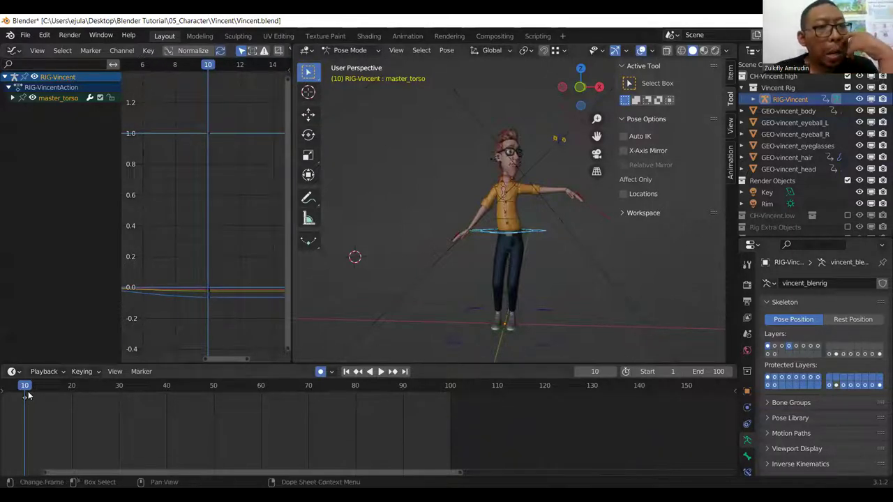
# - Select all torso keyframes and pan and rescale the graph around frame 10
pyautogui.press('i')
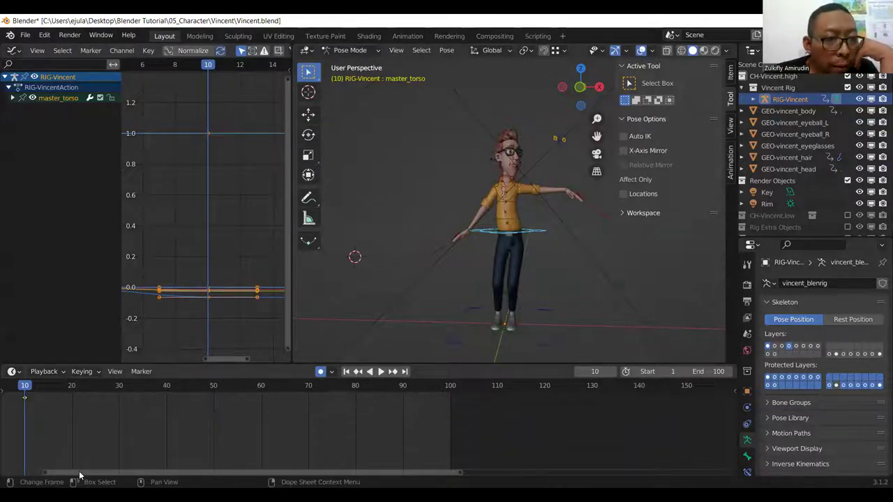
pyautogui.moveTo(82, 468); pyautogui.dragTo(28, 470)
pyautogui.moveTo(216, 359); pyautogui.dragTo(223, 325)
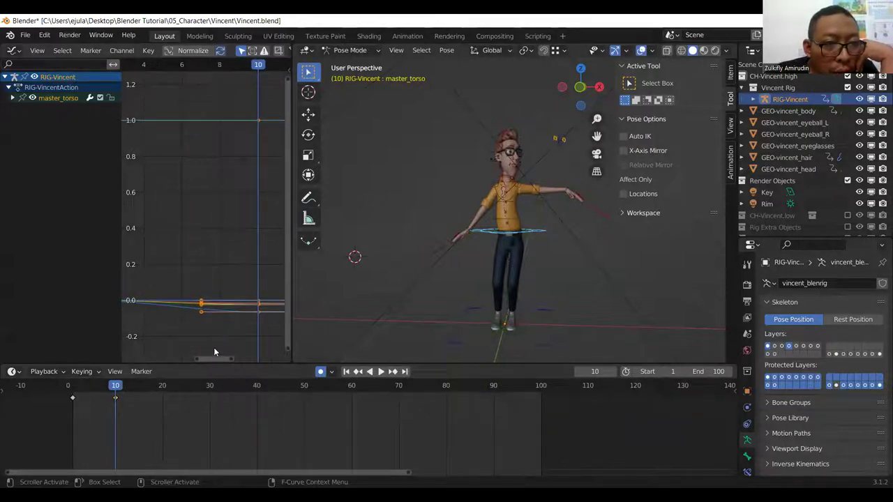
pyautogui.scroll(2, 216, 346)
pyautogui.moveTo(214, 360); pyautogui.dragTo(217, 358)
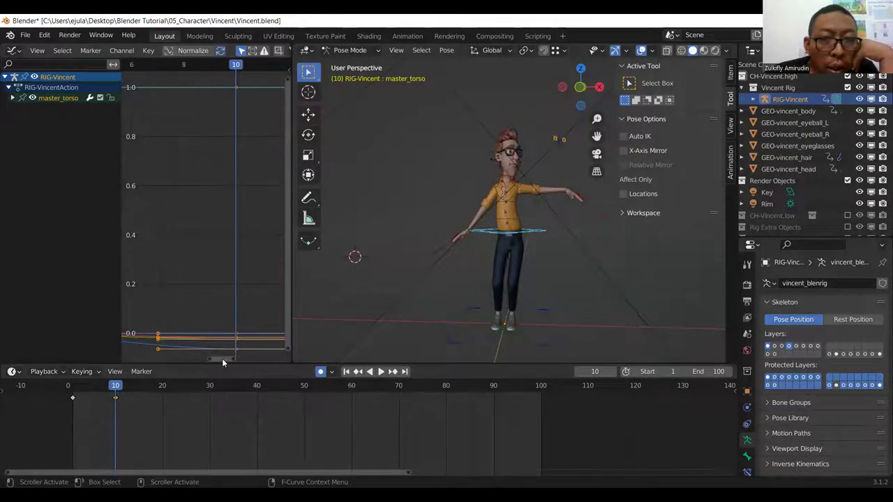
# - Play the animation, scrub back to frame 0, then forward a few frames
pyautogui.click(72, 389)
pyautogui.press('space')
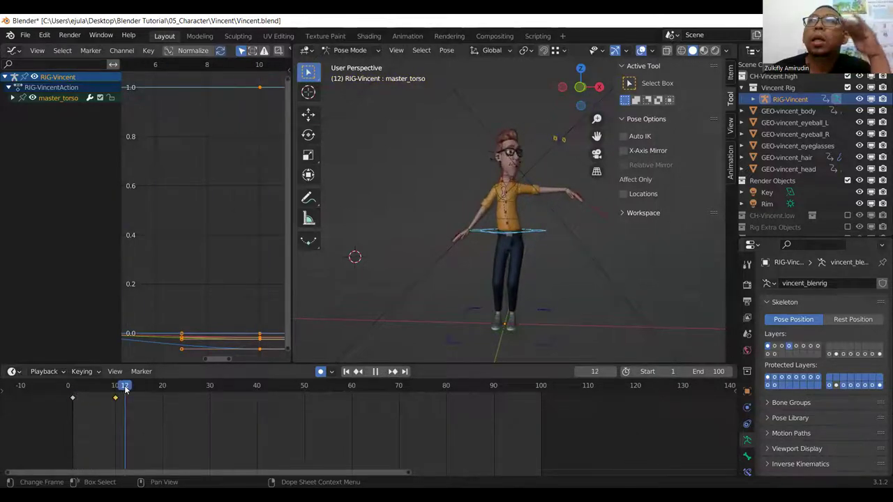
pyautogui.moveTo(125, 389); pyautogui.dragTo(68, 394)
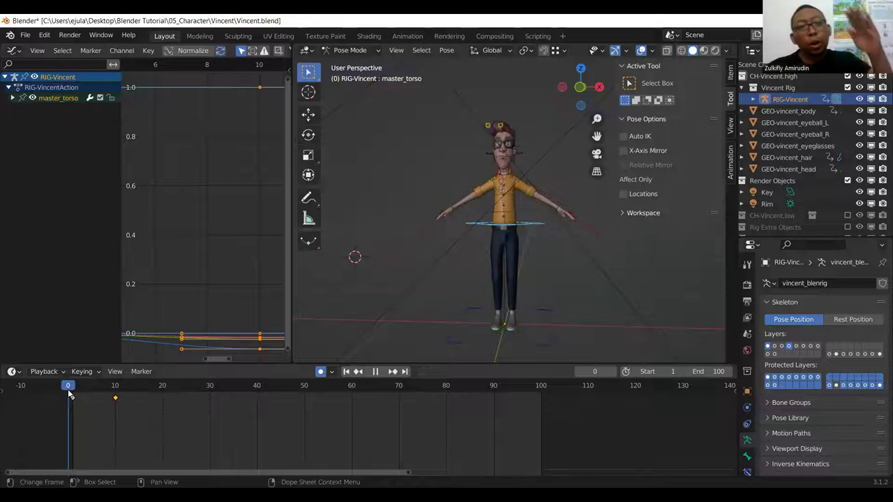
pyautogui.moveTo(68, 394); pyautogui.dragTo(115, 392)
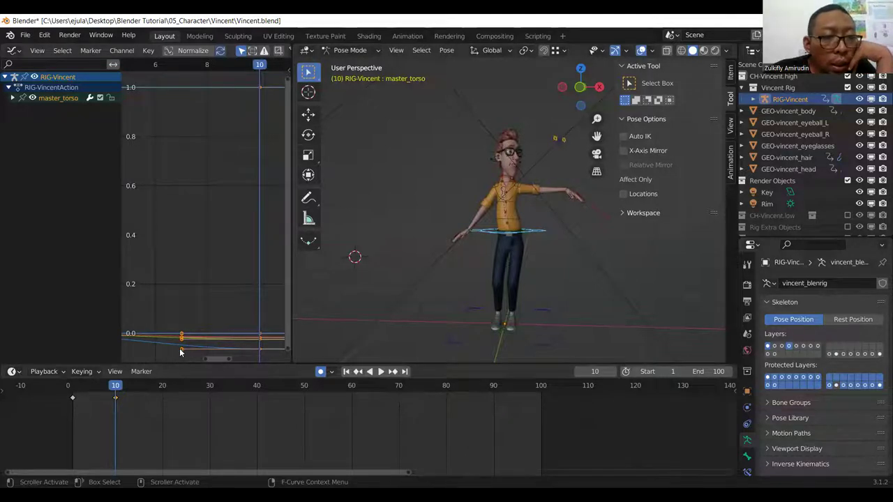
# - Slide the selected torso keyframes so they land on frame 10, then replay
pyautogui.moveTo(180, 352); pyautogui.dragTo(249, 350)
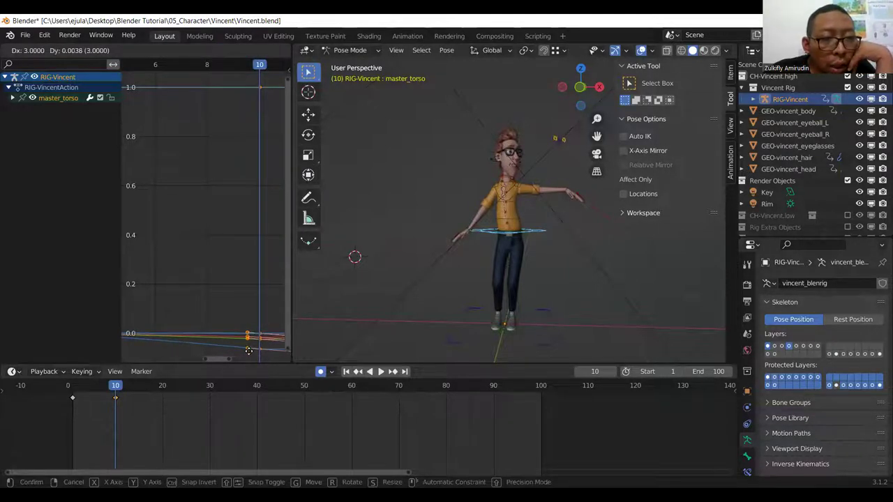
pyautogui.moveTo(248, 350)
pyautogui.mouseDown()
pyautogui.moveTo(259, 352)
pyautogui.moveTo(244, 346)
pyautogui.mouseUp()
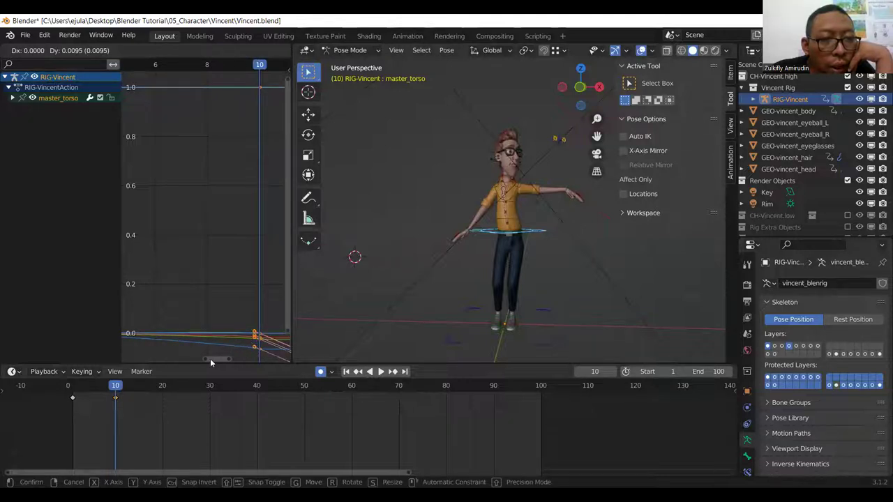
pyautogui.click(211, 361)
pyautogui.click(76, 391)
pyautogui.press('space')
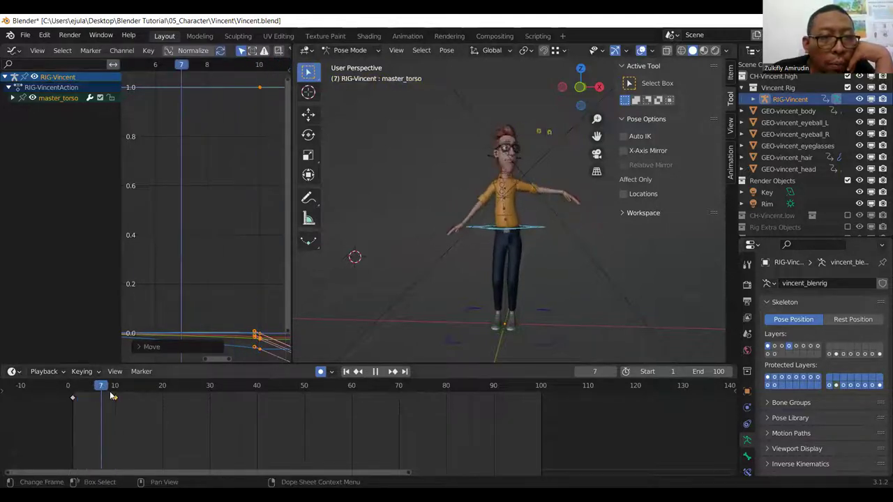
# - Stop playback at frame 3, jump to the frame-10 key, and select the curve keys
pyautogui.click(84, 394)
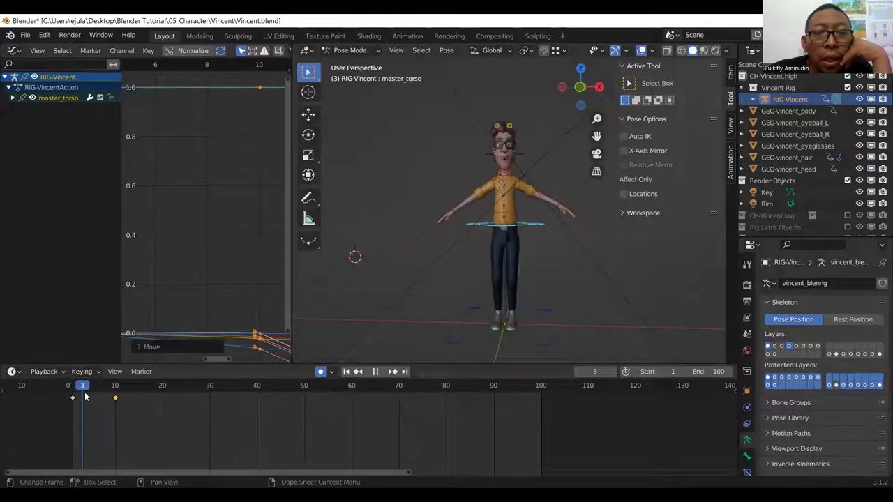
pyautogui.press('space')
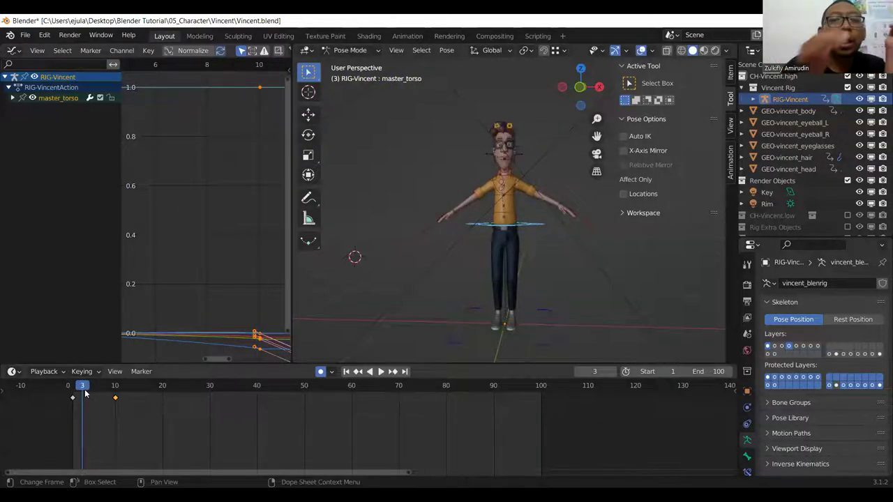
pyautogui.press('Up')
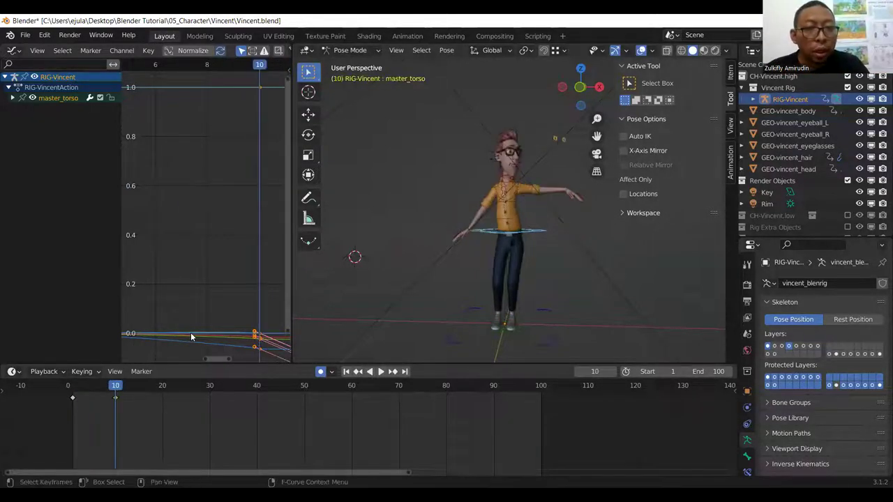
pyautogui.click(202, 317)
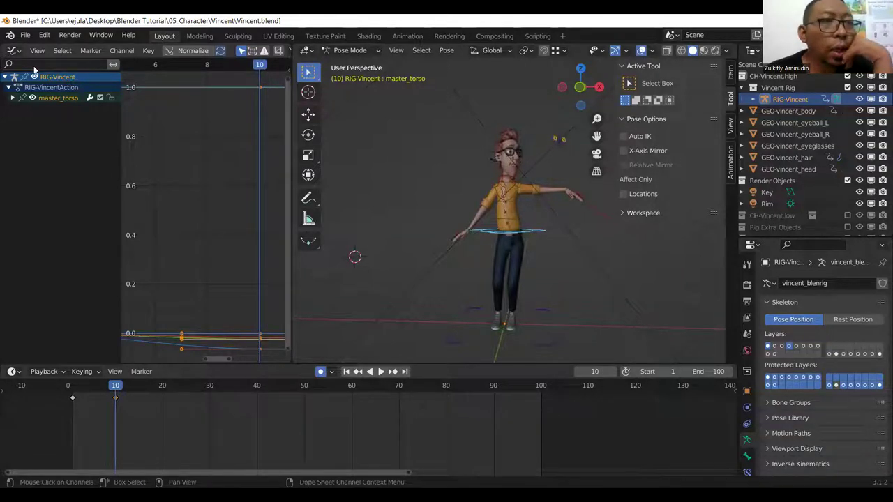
# - Switch the left editor to the Dope Sheet and scroll through its channel list
pyautogui.click(12, 51)
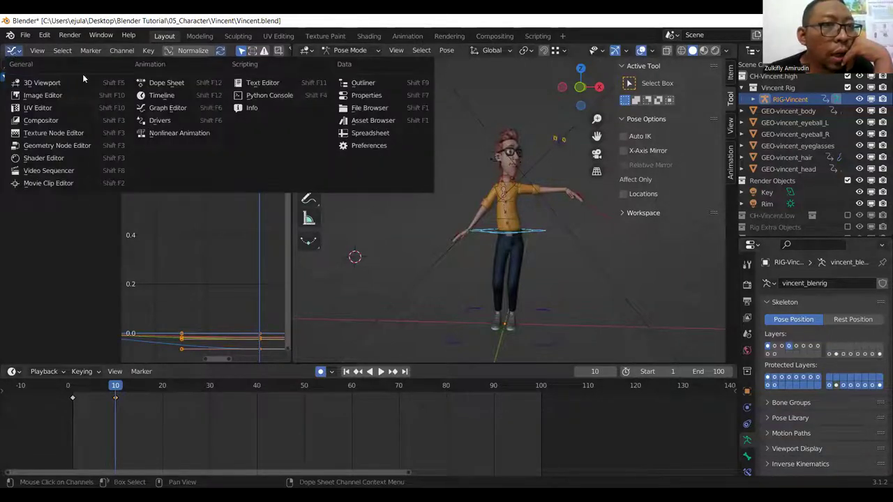
pyautogui.click(185, 84)
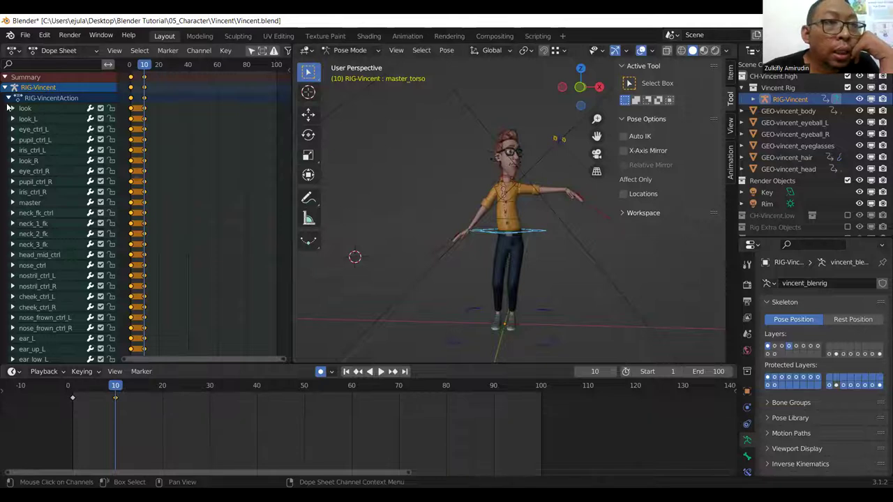
pyautogui.scroll(-5, 42, 314)
pyautogui.scroll(-5, 42, 314)
pyautogui.scroll(-5, 42, 314)
pyautogui.scroll(-5, 42, 313)
pyautogui.scroll(-5, 42, 314)
pyautogui.scroll(-5, 40, 300)
pyautogui.scroll(-5, 48, 209)
pyautogui.scroll(-5, 28, 143)
pyautogui.scroll(5, 27, 141)
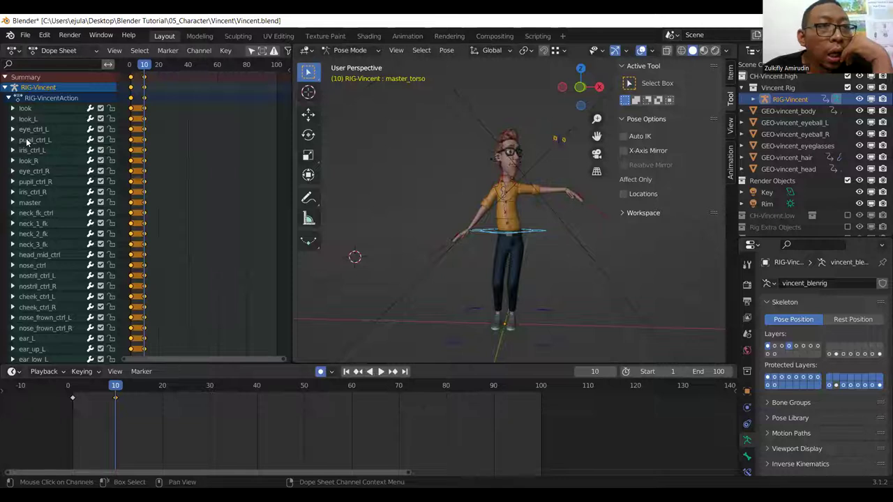
# - Expand RIG-VincentAction under RIG-Vincent to list the rig's bone channels
pyautogui.click(9, 98)
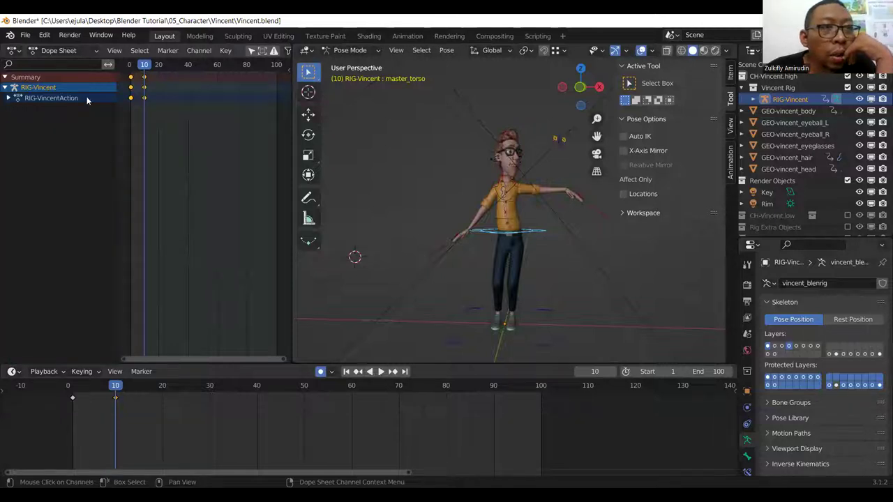
pyautogui.click(8, 97)
pyautogui.click(7, 98)
pyautogui.click(5, 87)
pyautogui.click(4, 87)
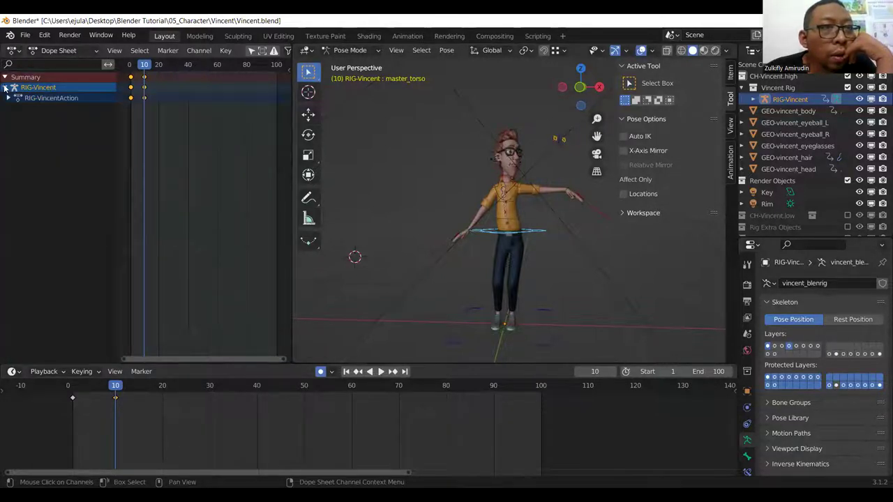
pyautogui.click(9, 97)
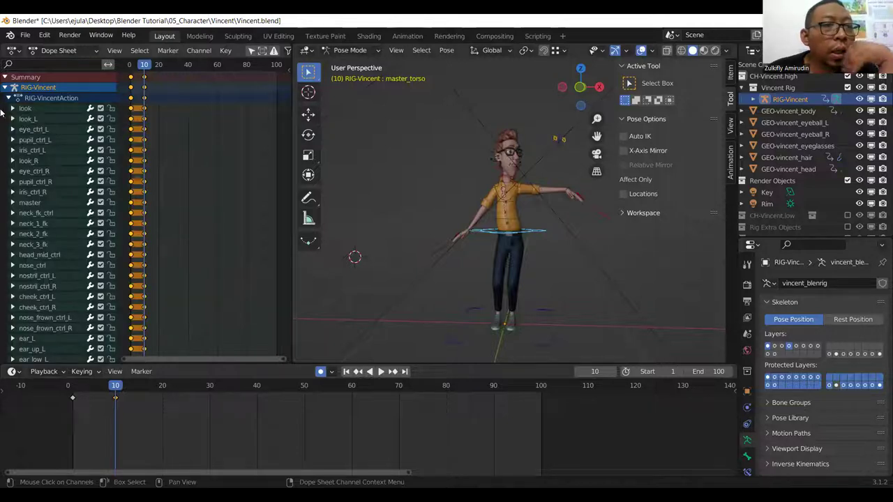
pyautogui.click(9, 98)
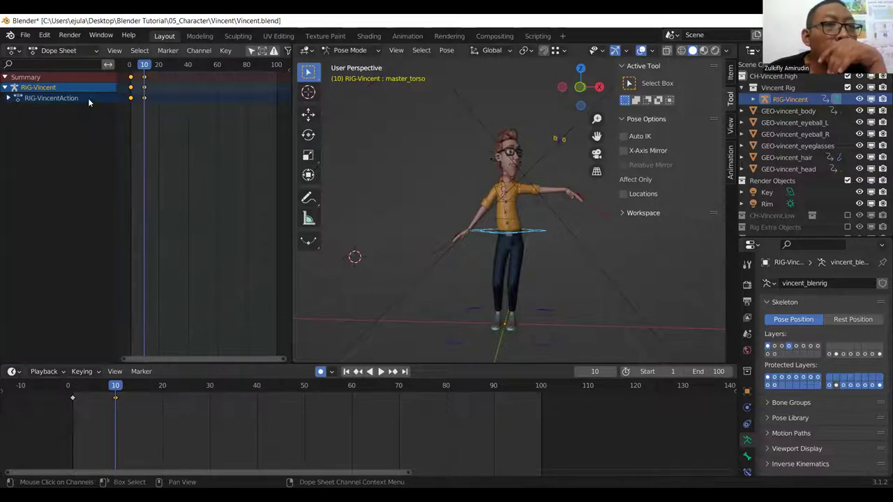
pyautogui.click(8, 98)
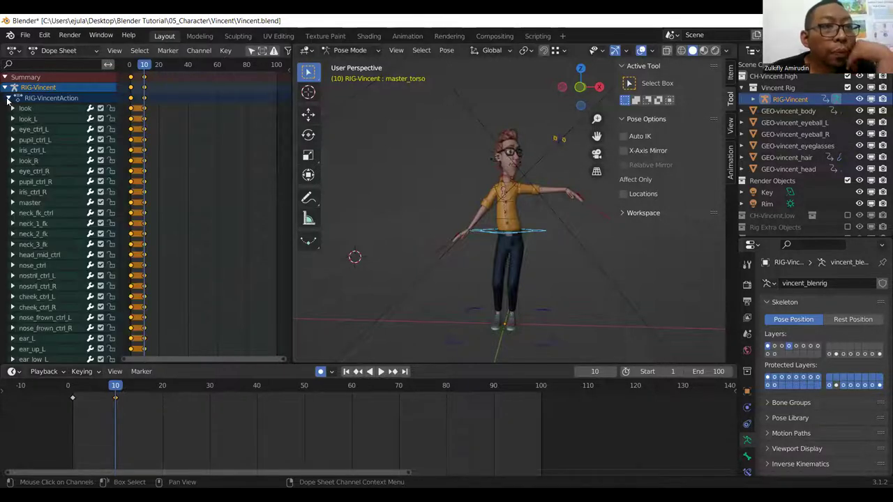
# - Select hand_ik_ctrl_L, try shifting its keys 15 frames, then undo and deselect
pyautogui.click(573, 192)
pyautogui.scroll(-1, 159, 266)
pyautogui.scroll(-1, 157, 270)
pyautogui.moveTo(260, 92)
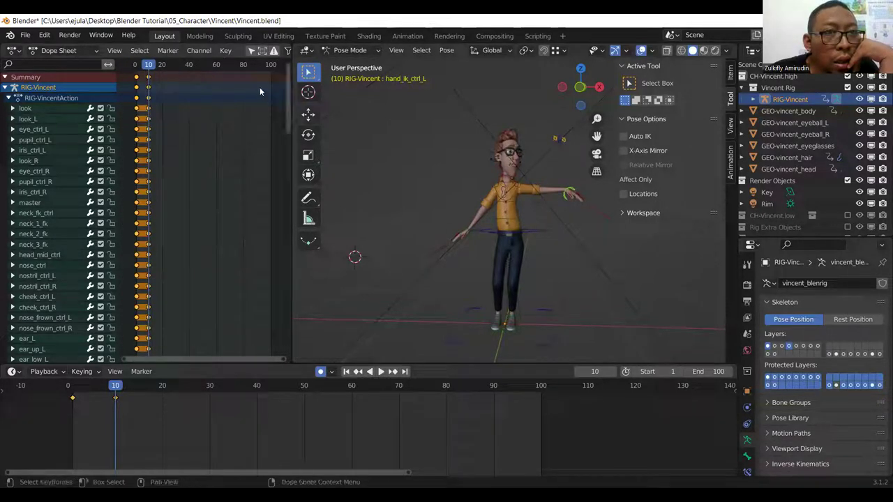
pyautogui.moveTo(290, 96); pyautogui.dragTo(283, 235)
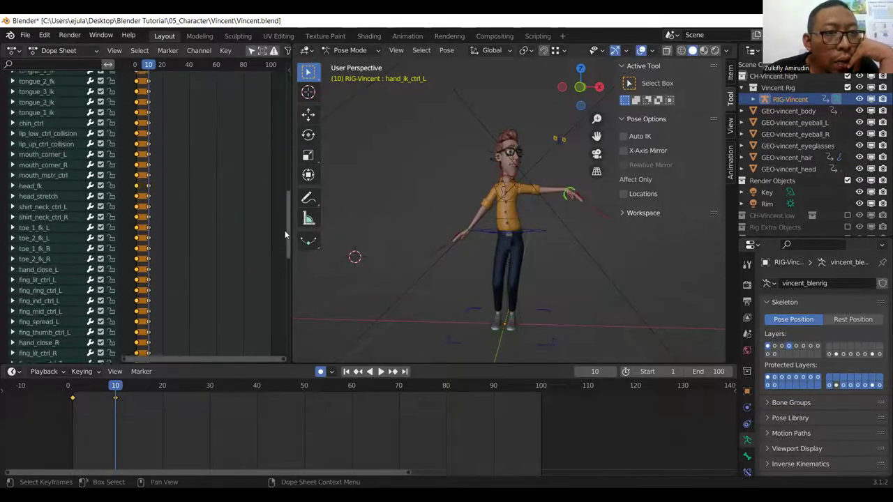
pyautogui.moveTo(283, 235); pyautogui.dragTo(276, 282)
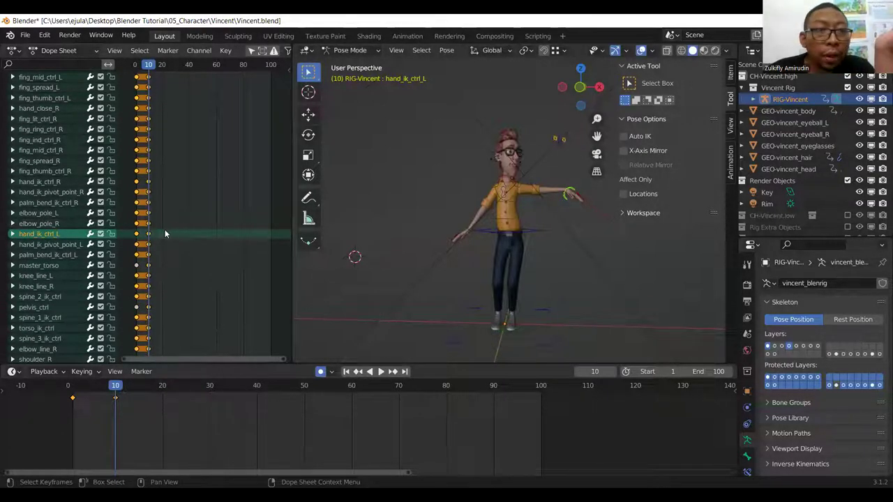
pyautogui.moveTo(148, 233); pyautogui.dragTo(169, 236)
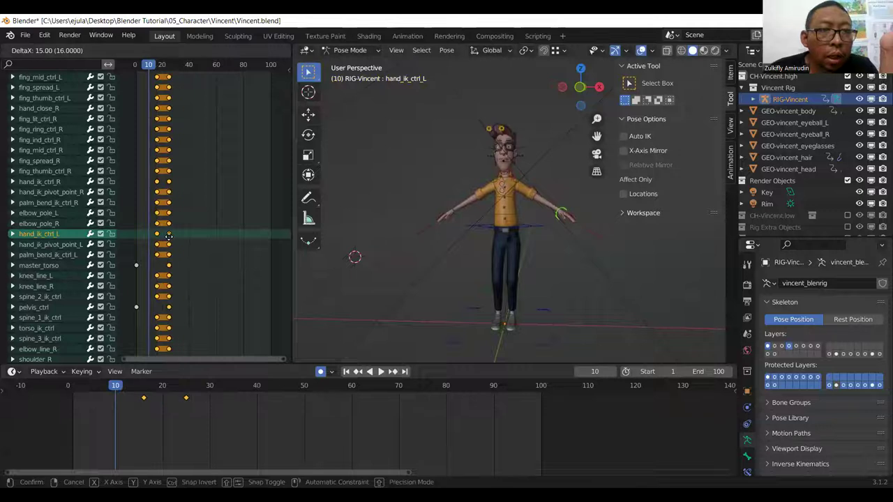
pyautogui.click(168, 236)
pyautogui.hotkey('ctrl', 'z')
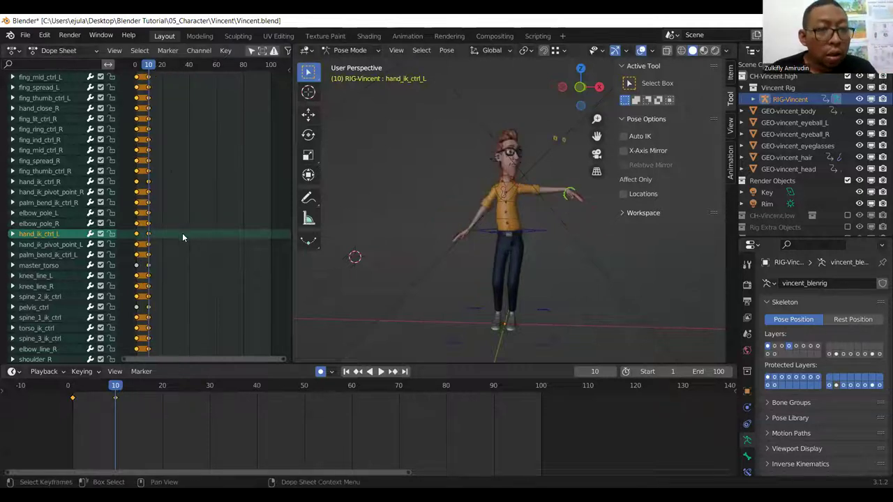
pyautogui.click(146, 240)
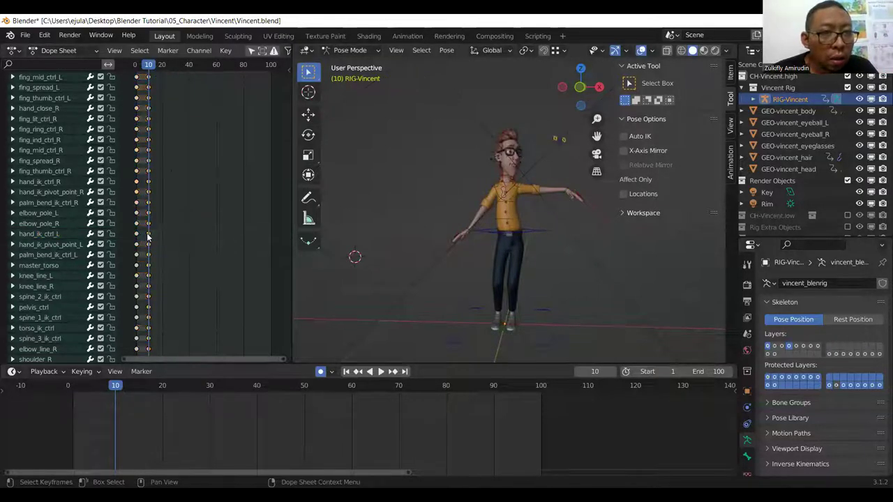
# - Move the hand key from frame 10 to about frame 41 and preview from frame 0
pyautogui.moveTo(147, 237); pyautogui.dragTo(190, 233)
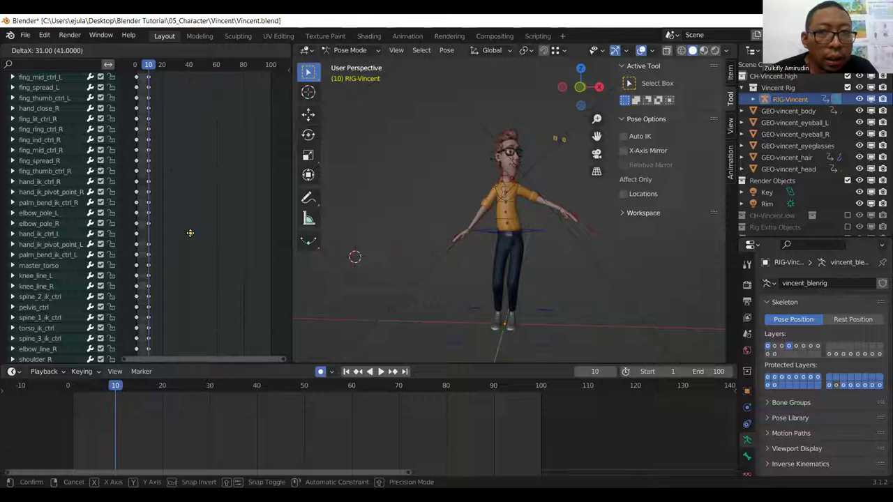
pyautogui.click(189, 232)
pyautogui.moveTo(111, 391); pyautogui.dragTo(67, 389)
pyautogui.press('space')
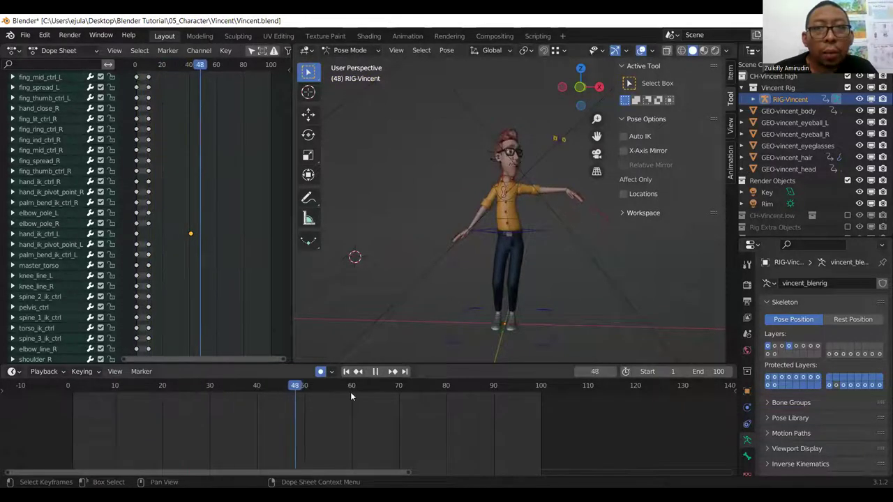
pyautogui.moveTo(351, 396); pyautogui.dragTo(1, 399)
pyautogui.moveTo(94, 396)
pyautogui.mouseDown()
pyautogui.moveTo(280, 393)
pyautogui.moveTo(71, 422)
pyautogui.moveTo(232, 411)
pyautogui.moveTo(126, 426)
pyautogui.moveTo(41, 419)
pyautogui.mouseUp()
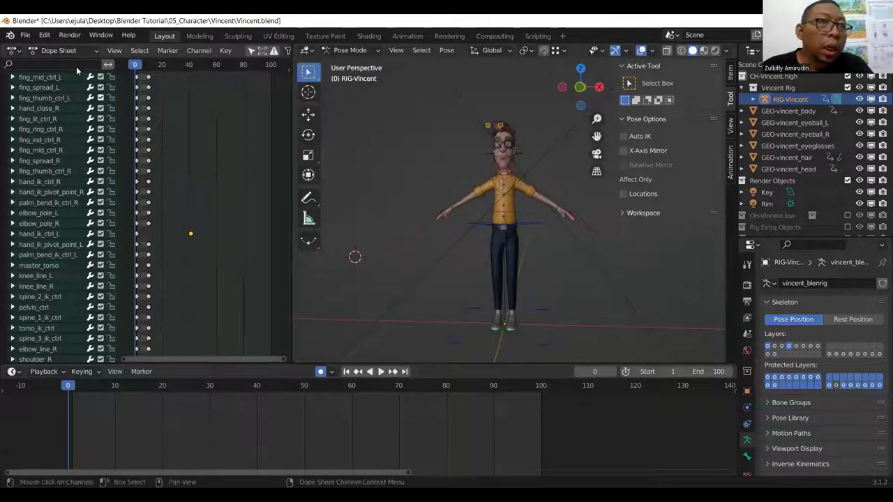
# - Cycle the left editor through Nonlinear Animation and Drivers, ending on the Graph Editor
pyautogui.click(13, 52)
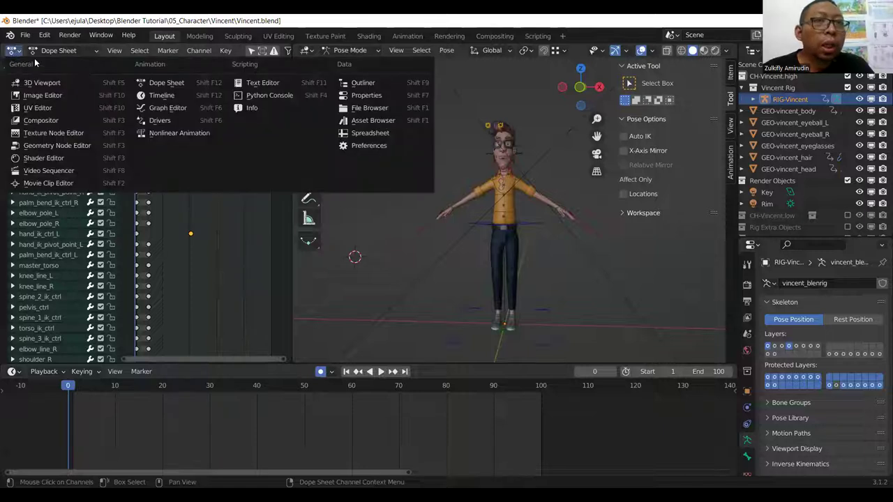
pyautogui.click(187, 133)
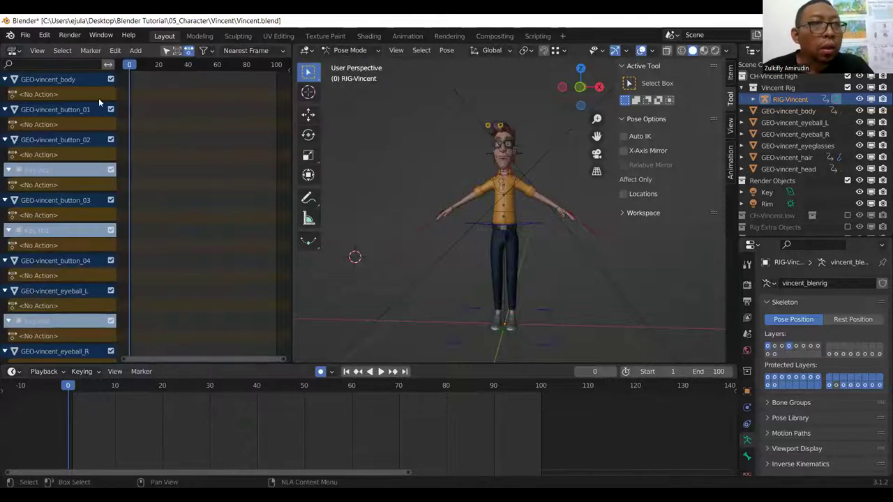
pyautogui.click(13, 50)
pyautogui.click(163, 122)
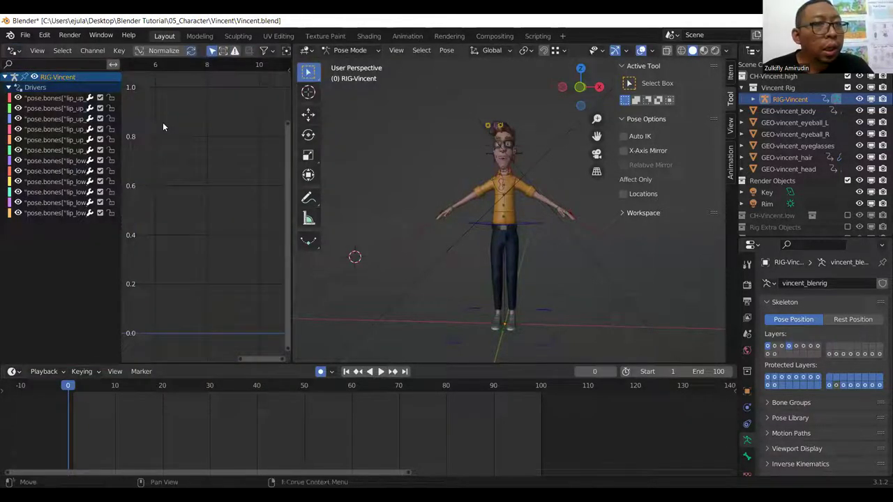
pyautogui.click(14, 50)
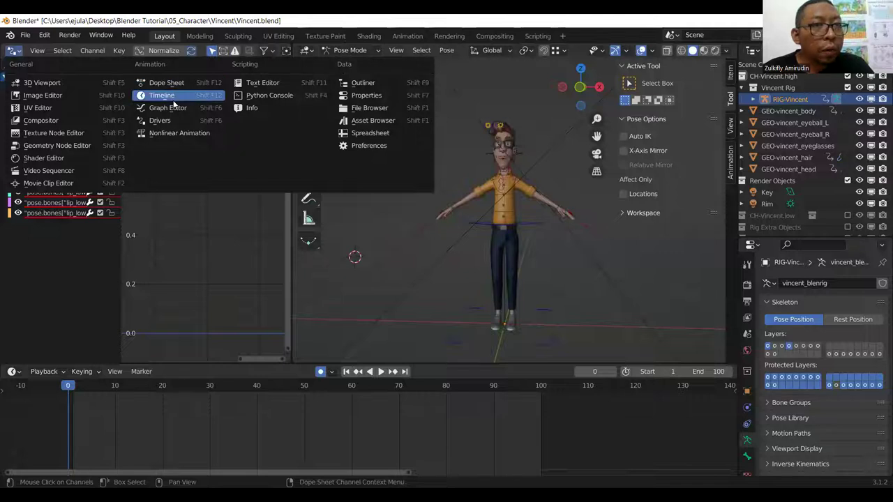
pyautogui.click(183, 108)
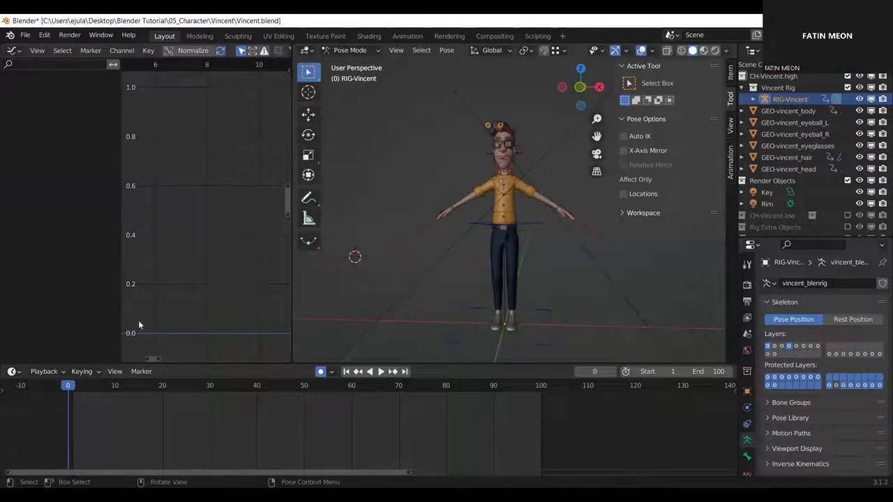
# - Play the animation and scrub the playhead to frame 10
pyautogui.press('space')
pyautogui.moveTo(63, 388); pyautogui.dragTo(116, 390)
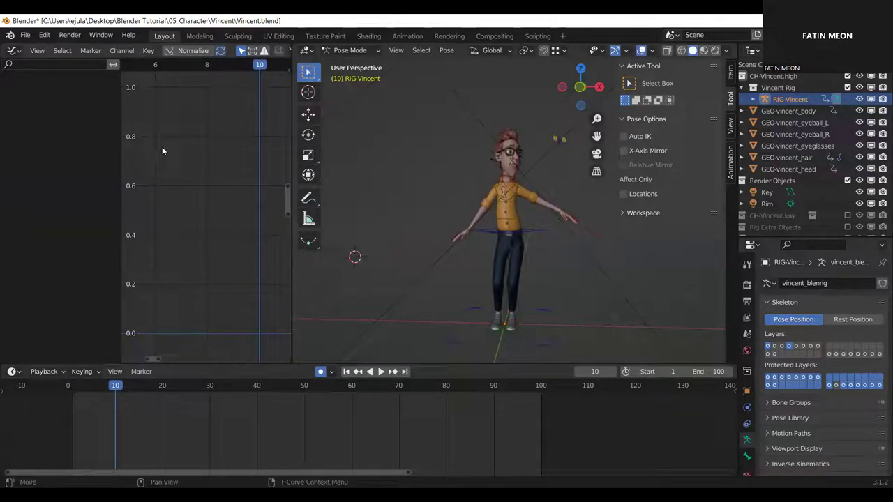